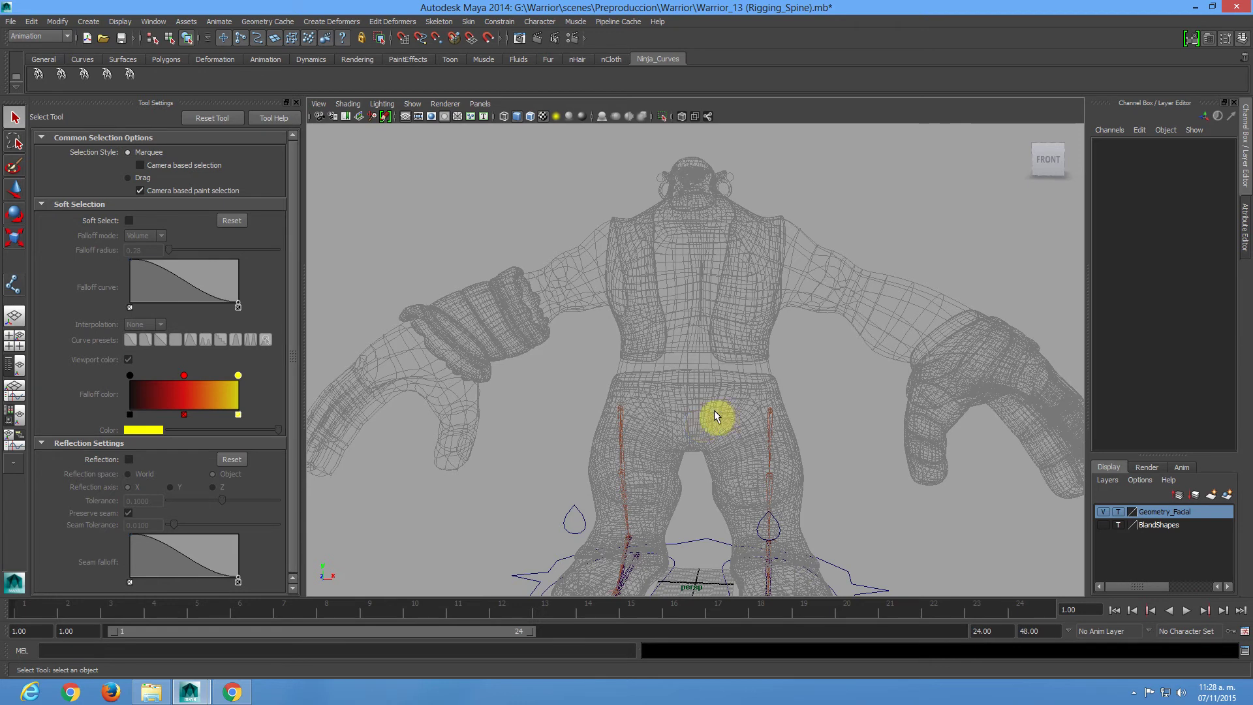
# Start the Joint Tool and place the first spine joint at the pelvis in the side view, at about Y 58.5, Z 3.7.
pyautogui.moveTo(729, 465)
pyautogui.keyDown('alt'); pyautogui.mouseDown()
pyautogui.moveTo(697, 451)
pyautogui.moveTo(711, 453)
pyautogui.mouseUp(); pyautogui.keyUp('alt')
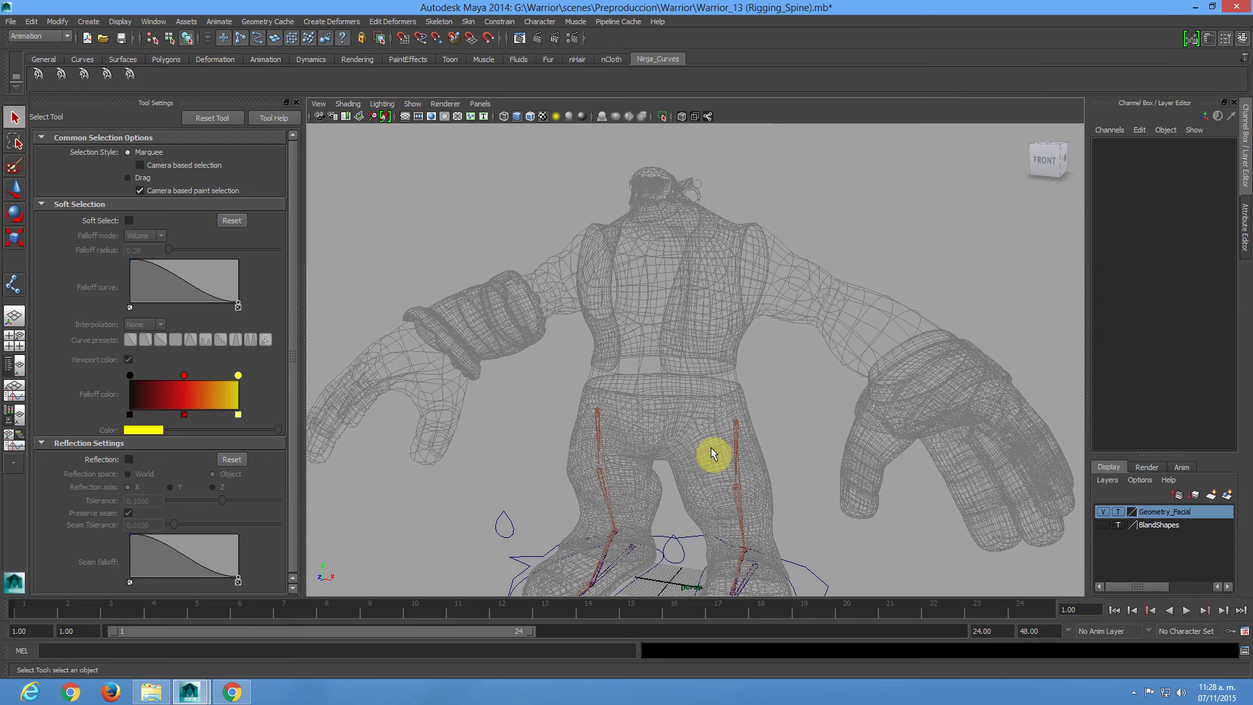
pyautogui.scroll(5, 707, 341)
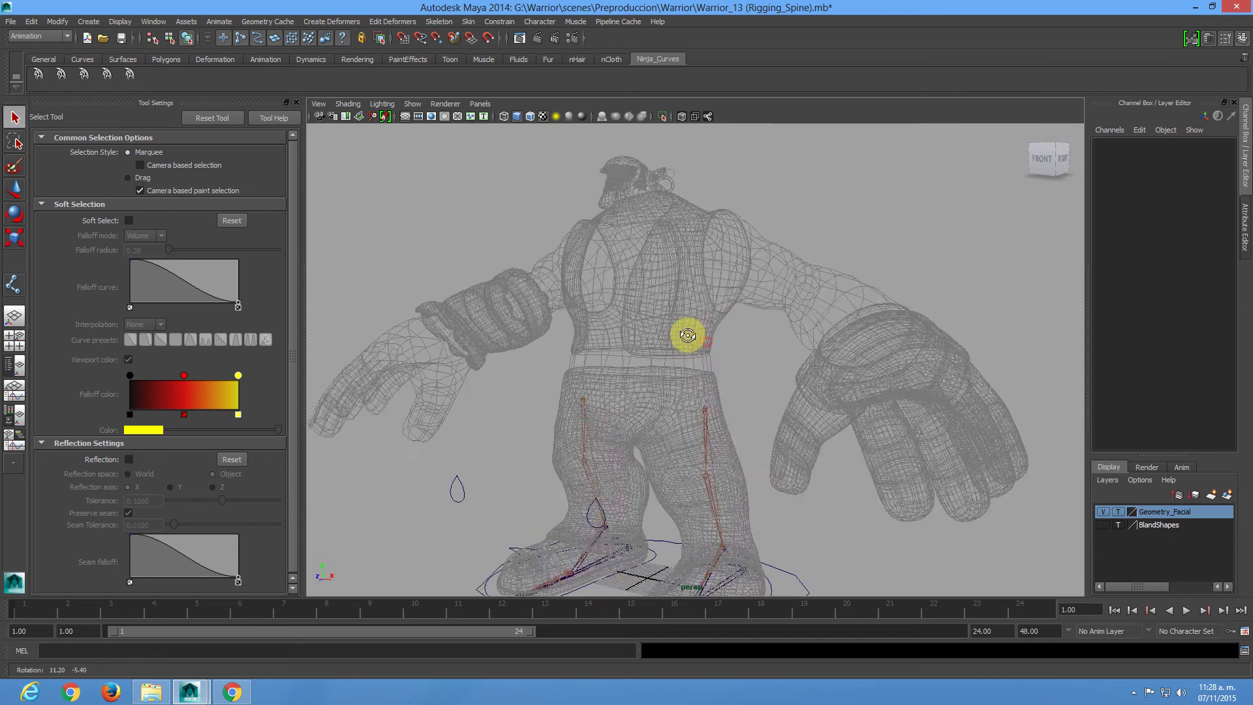
pyautogui.scroll(1, 707, 339)
pyautogui.keyDown('alt'); pyautogui.moveTo(707, 339); pyautogui.dragTo(718, 293, button='middle'); pyautogui.keyUp('alt')
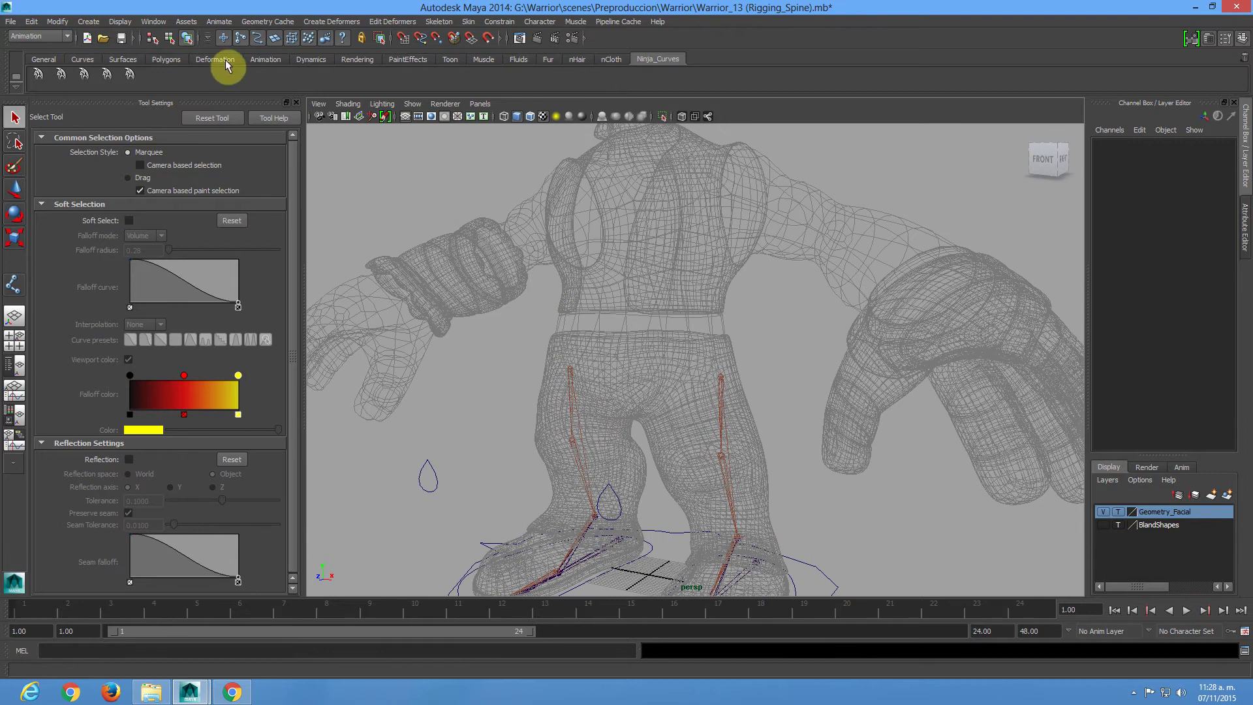
pyautogui.click(269, 59)
pyautogui.click(172, 79)
pyautogui.press('space')
pyautogui.press('space')
pyautogui.keyDown('alt'); pyautogui.moveTo(828, 388); pyautogui.dragTo(724, 456, button='middle'); pyautogui.keyUp('alt')
pyautogui.keyDown('alt'); pyautogui.moveTo(674, 202); pyautogui.dragTo(672, 316, button='middle'); pyautogui.keyUp('alt')
pyautogui.keyDown('alt'); pyautogui.moveTo(679, 367); pyautogui.dragTo(674, 391, button='middle'); pyautogui.keyUp('alt')
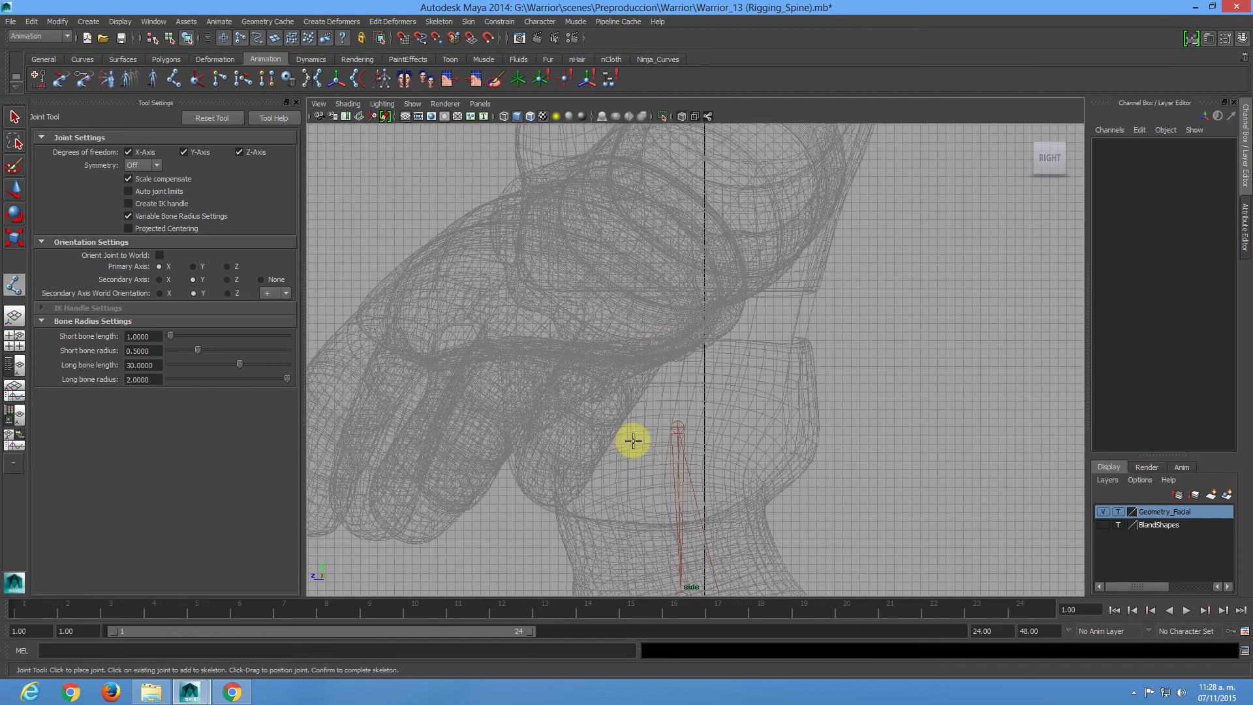
pyautogui.click(674, 404)
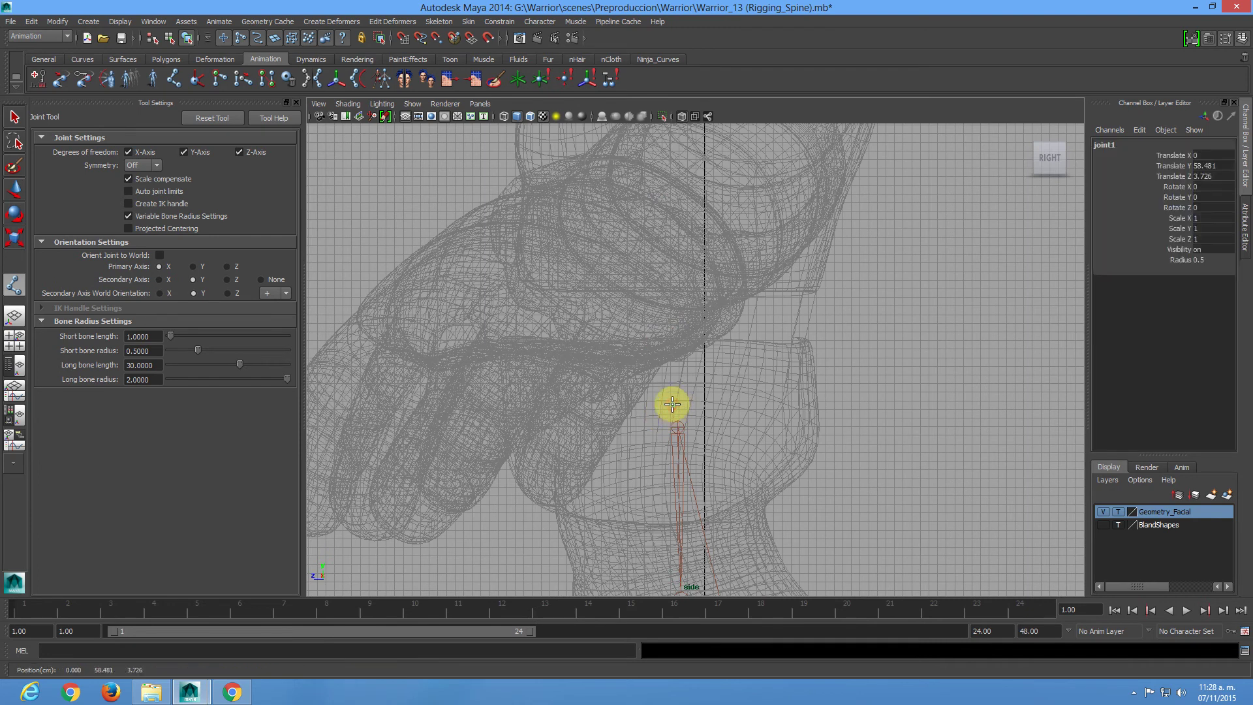
# Add four joints up the torso from the pelvis joint, following the curve of the back to the chest.
pyautogui.keyDown('alt'); pyautogui.moveTo(711, 302); pyautogui.dragTo(682, 384, button='right'); pyautogui.keyUp('alt')
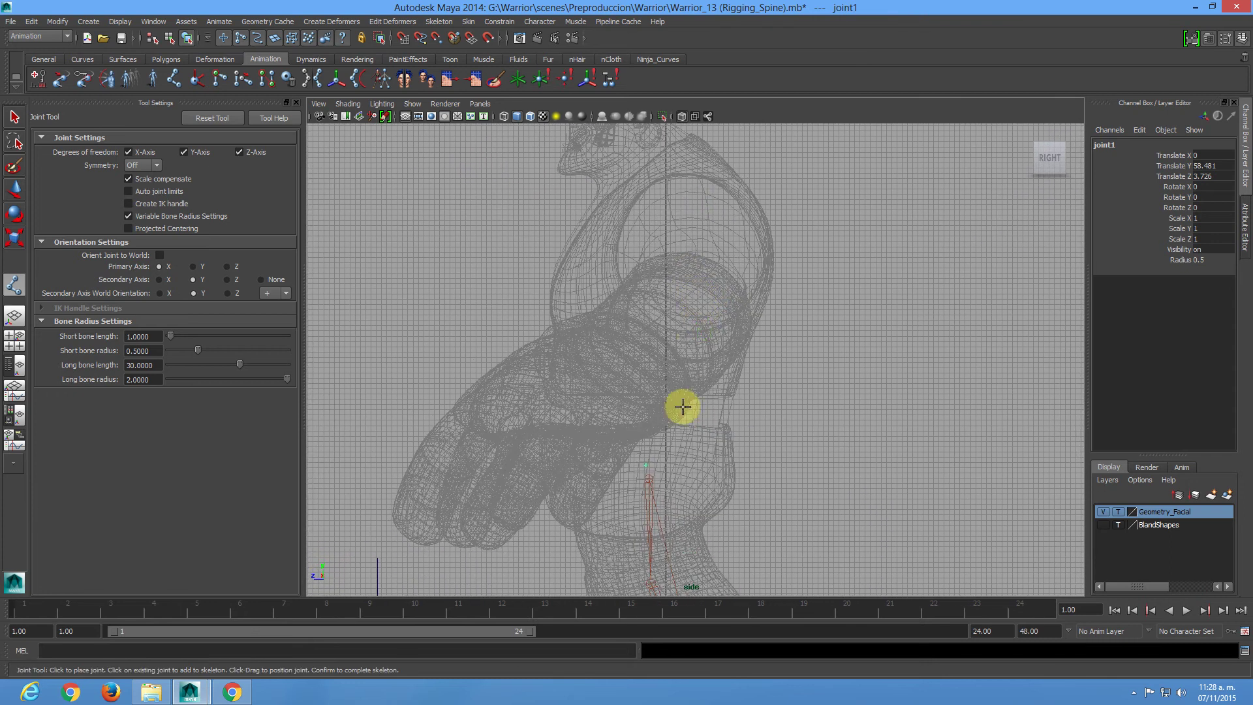
pyautogui.click(654, 426)
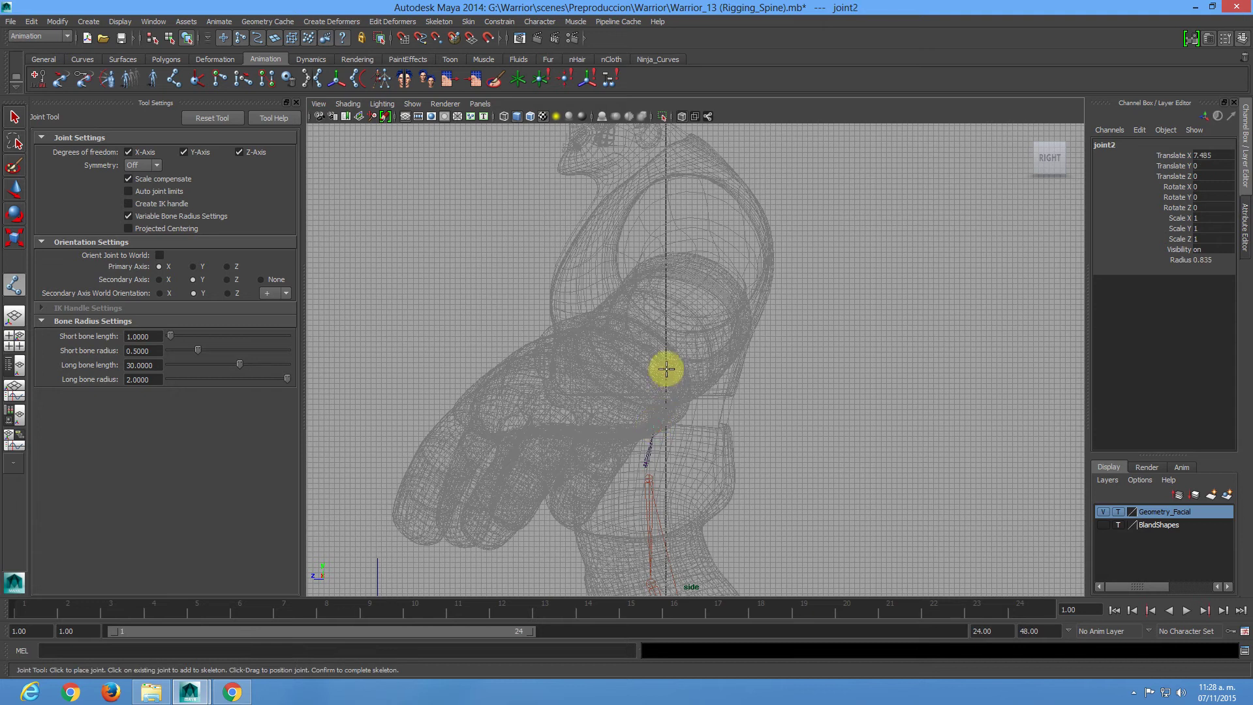
pyautogui.moveTo(667, 361); pyautogui.dragTo(670, 357)
pyautogui.moveTo(685, 295); pyautogui.dragTo(686, 285)
pyautogui.moveTo(675, 207); pyautogui.dragTo(672, 209)
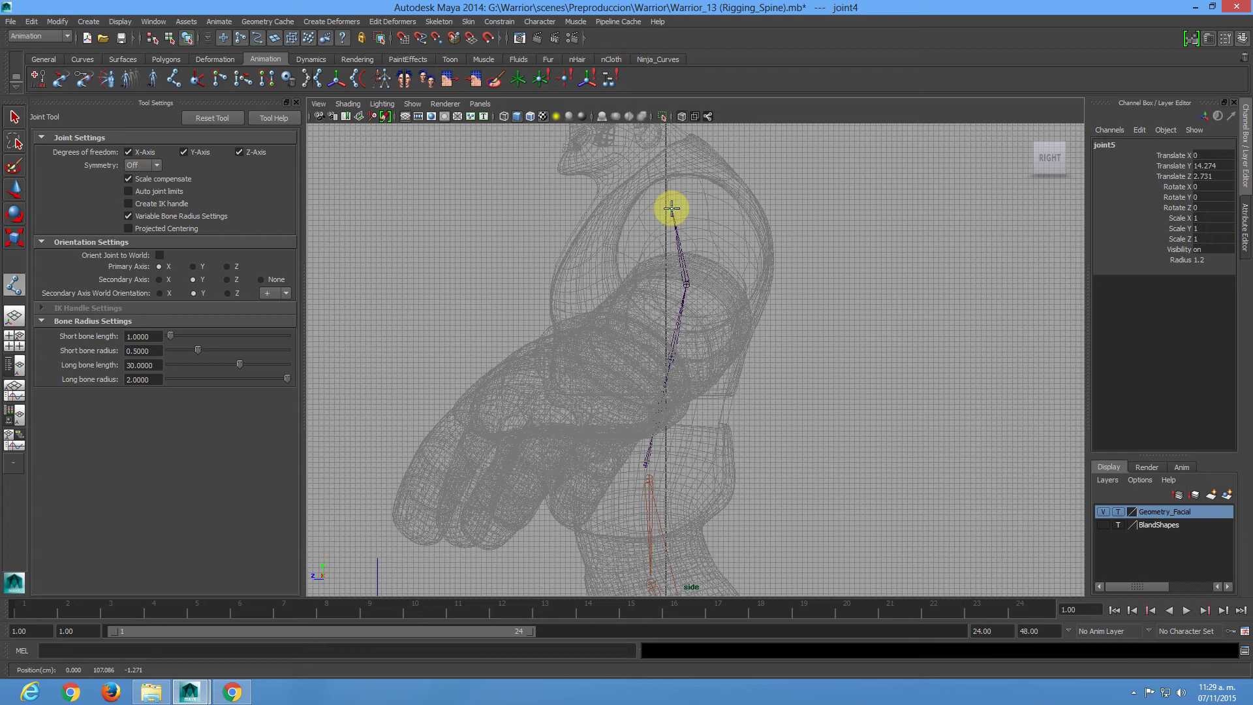
# Add a neck joint above the chest joint and fine-tune its position at the base of the skull in the side view.
pyautogui.moveTo(657, 183); pyautogui.dragTo(647, 163)
pyautogui.keyDown('alt'); pyautogui.moveTo(685, 162); pyautogui.dragTo(695, 333, button='middle'); pyautogui.keyUp('alt')
pyautogui.keyDown('alt'); pyautogui.moveTo(512, 230); pyautogui.dragTo(795, 468, button='right'); pyautogui.keyUp('alt')
pyautogui.keyDown('alt'); pyautogui.moveTo(495, 208); pyautogui.dragTo(621, 272, button='middle'); pyautogui.keyUp('alt')
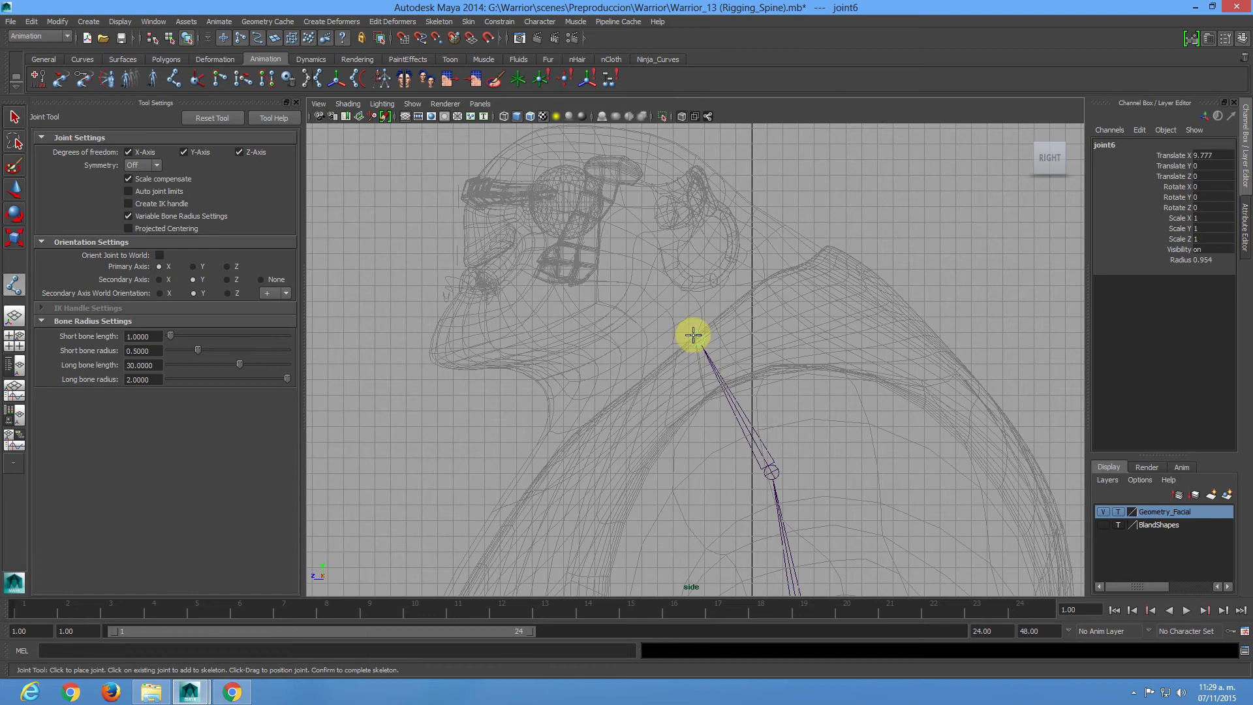
pyautogui.moveTo(694, 335); pyautogui.dragTo(691, 329)
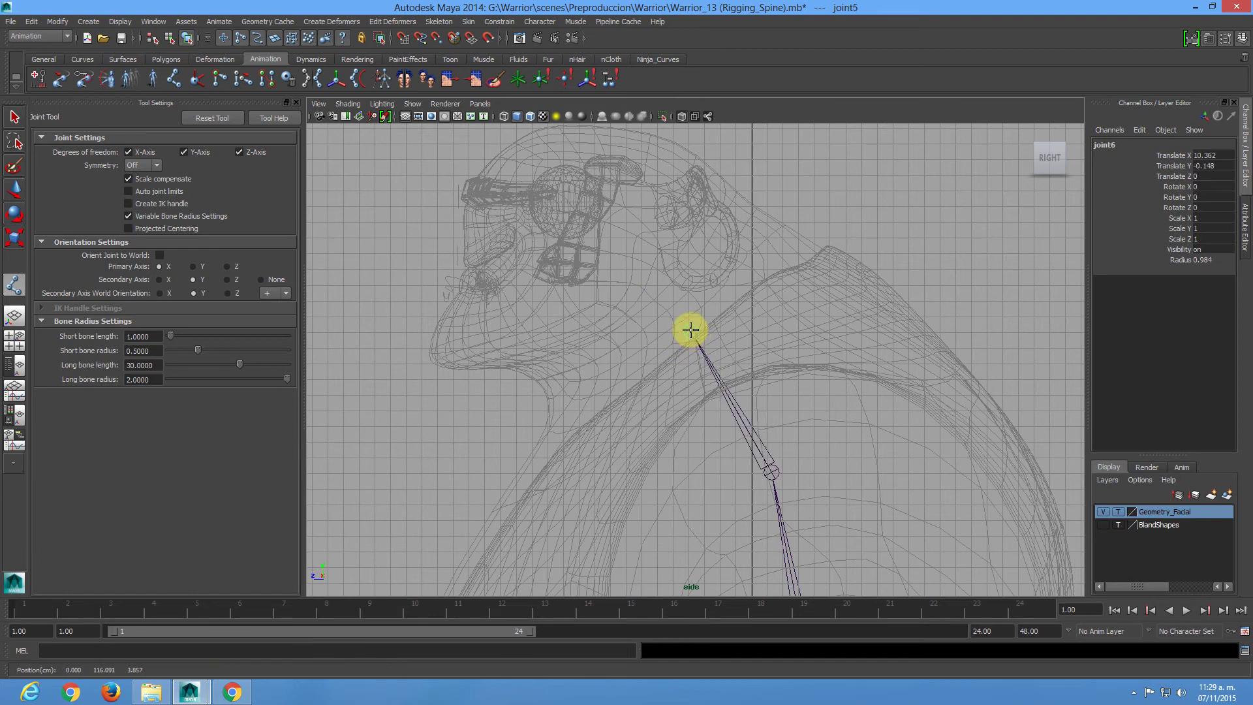
# Add a head joint and a top-of-head joint, then branch a joint from the head joint to the nose and finish the chain.
pyautogui.moveTo(612, 239); pyautogui.dragTo(610, 233)
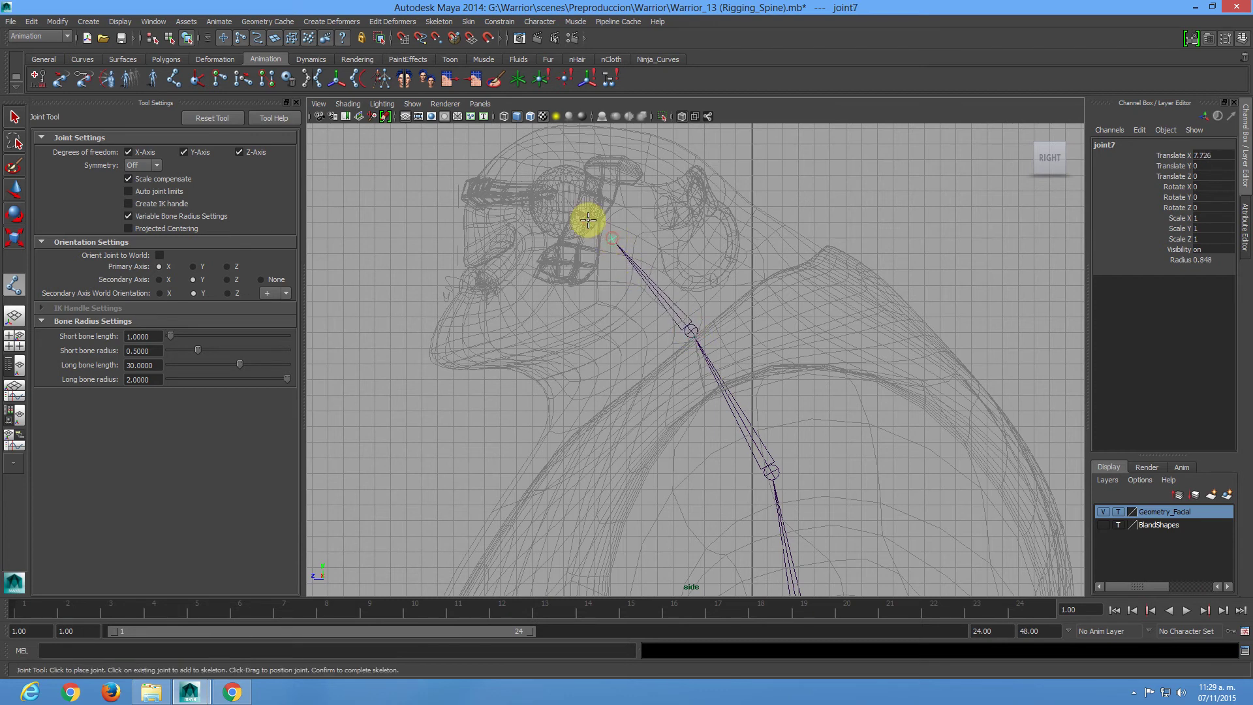
pyautogui.moveTo(525, 141); pyautogui.dragTo(531, 144)
pyautogui.press('Up')
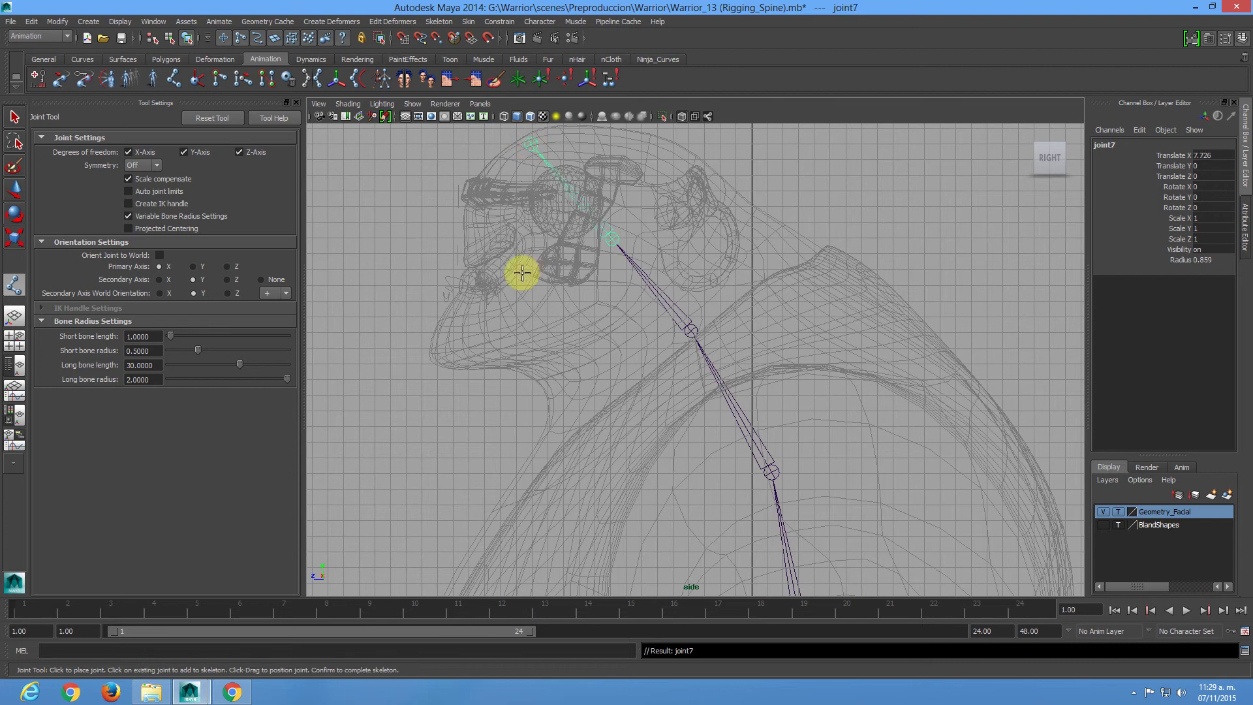
pyautogui.moveTo(480, 292)
pyautogui.mouseDown()
pyautogui.moveTo(468, 296)
pyautogui.moveTo(498, 299)
pyautogui.mouseUp()
pyautogui.press('q')
# Examine the new spine joint chain inside the character in the perspective view.
pyautogui.keyDown('alt'); pyautogui.moveTo(780, 366); pyautogui.dragTo(415, 297, button='right'); pyautogui.keyUp('alt')
pyautogui.keyDown('alt'); pyautogui.moveTo(415, 297); pyautogui.dragTo(748, 358, button='middle'); pyautogui.keyUp('alt')
pyautogui.press('space')
pyautogui.press('space')
pyautogui.press('f')
pyautogui.keyDown('alt'); pyautogui.moveTo(637, 269); pyautogui.dragTo(596, 344, button='right'); pyautogui.keyUp('alt')
pyautogui.keyDown('alt'); pyautogui.moveTo(596, 344); pyautogui.dragTo(637, 351); pyautogui.keyUp('alt')
pyautogui.keyDown('alt'); pyautogui.moveTo(638, 350); pyautogui.dragTo(705, 384, button='right'); pyautogui.keyUp('alt')
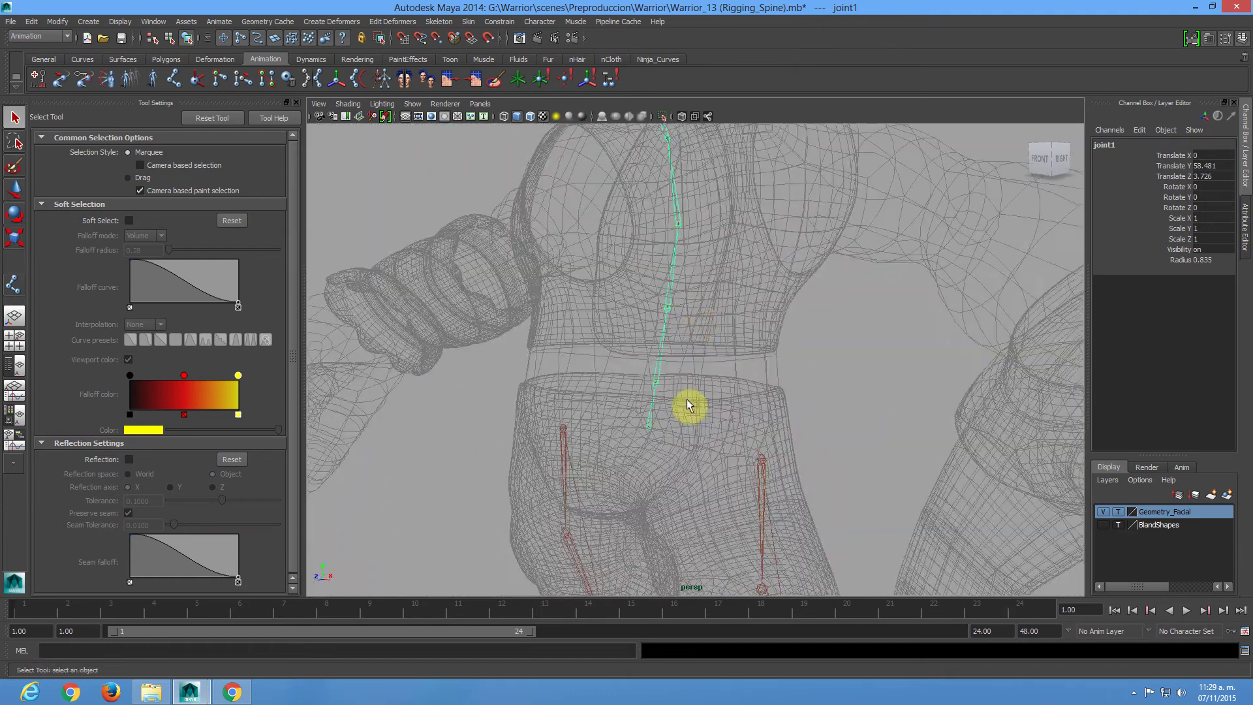
pyautogui.keyDown('alt'); pyautogui.moveTo(661, 425); pyautogui.dragTo(743, 431); pyautogui.keyUp('alt')
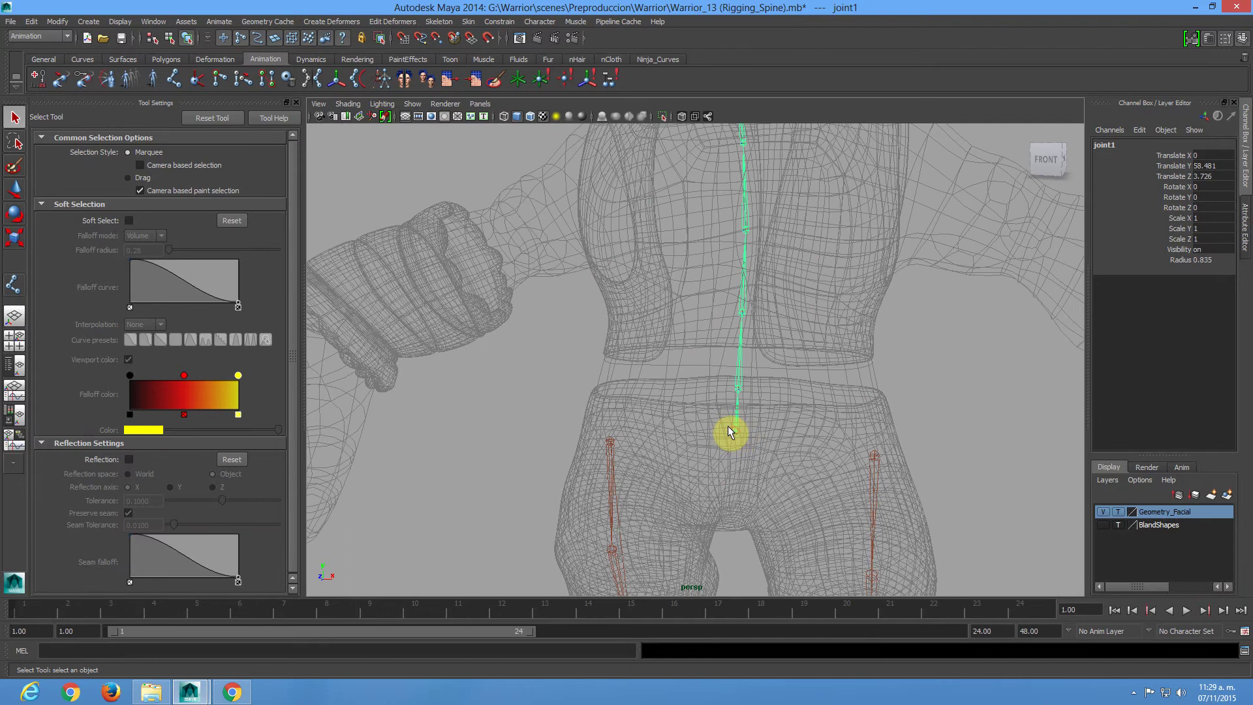
pyautogui.keyDown('alt'); pyautogui.moveTo(755, 370); pyautogui.dragTo(601, 456, button='middle'); pyautogui.keyUp('alt')
pyautogui.keyDown('alt'); pyautogui.moveTo(826, 469); pyautogui.dragTo(663, 444, button='right'); pyautogui.keyUp('alt')
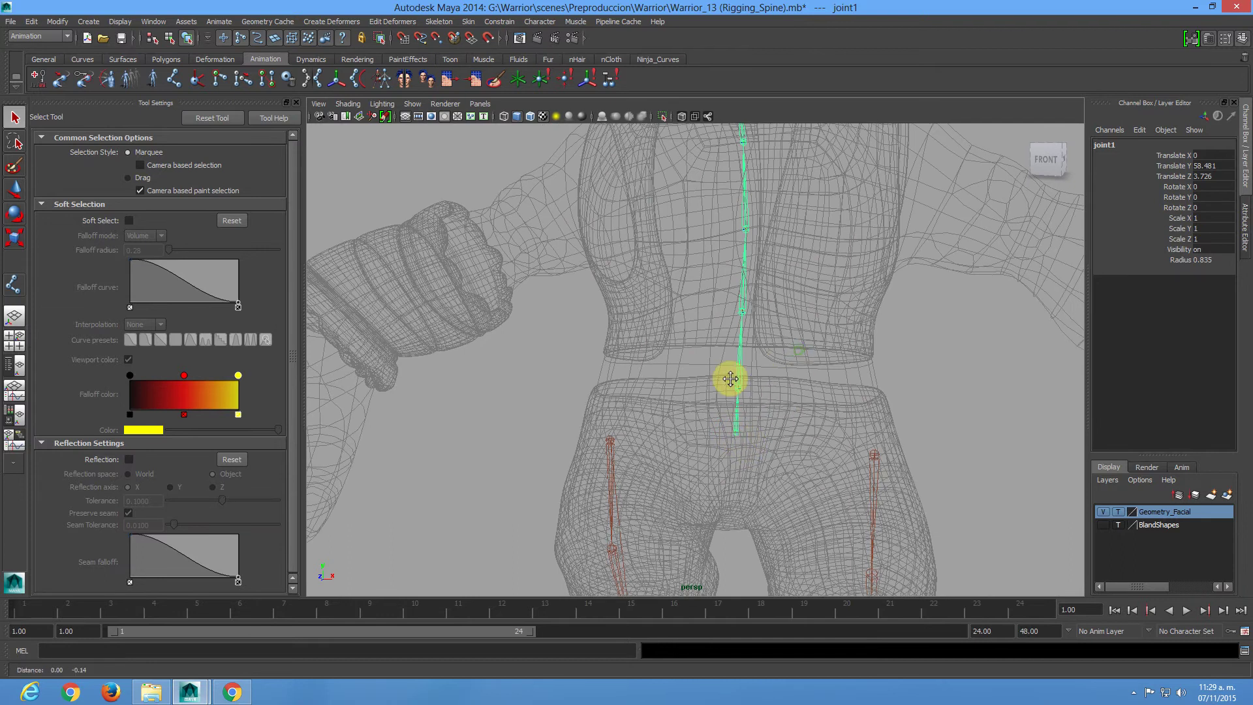
pyautogui.keyDown('alt'); pyautogui.moveTo(650, 428); pyautogui.dragTo(662, 423); pyautogui.keyUp('alt')
# Rename the pelvis joint as root.
pyautogui.click(1110, 145)
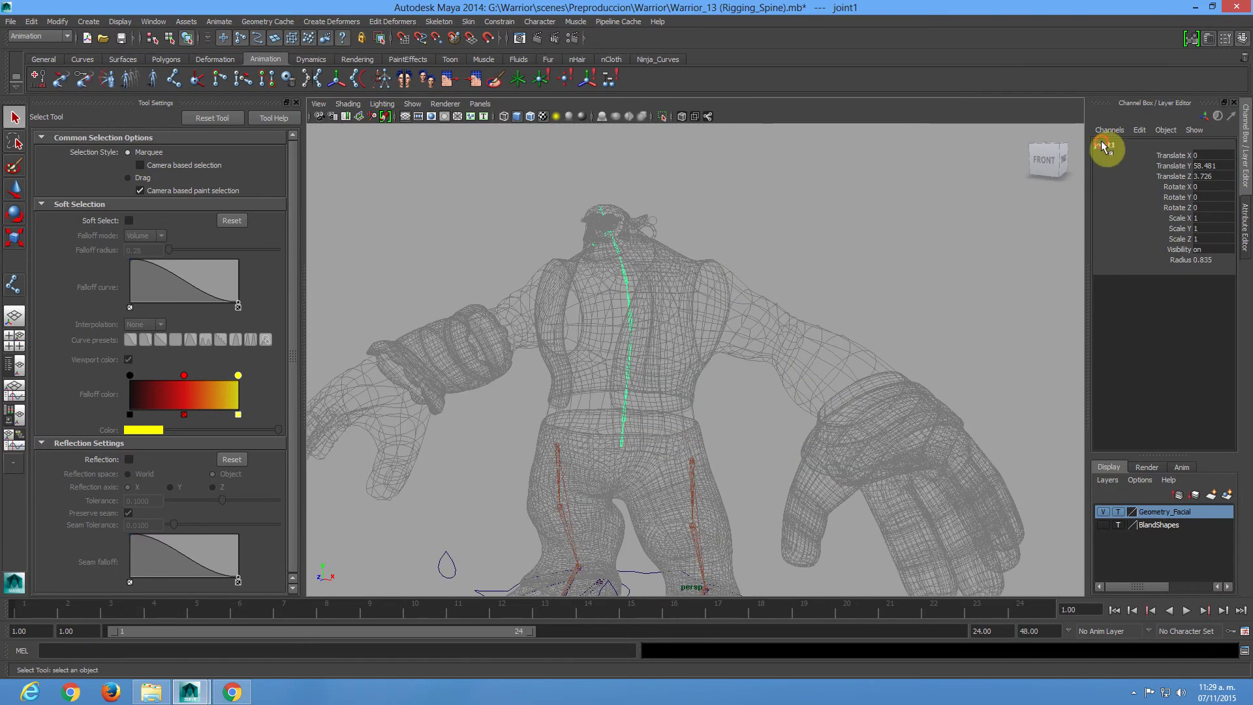
pyautogui.write('r')
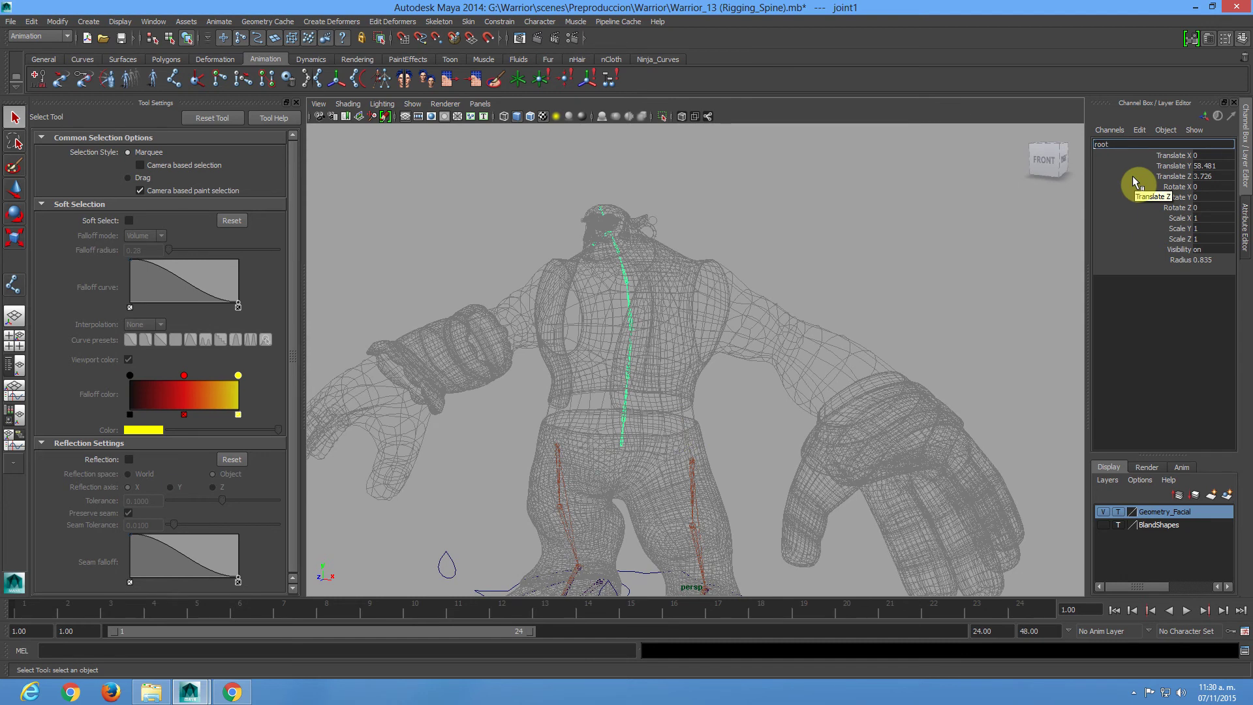
pyautogui.write('oot')
pyautogui.press('Return')
# Rename the first joint above the root as back1.
pyautogui.keyDown('alt'); pyautogui.moveTo(792, 383); pyautogui.dragTo(843, 418, button='right'); pyautogui.keyUp('alt')
pyautogui.press('Down')
pyautogui.click(1110, 145)
pyautogui.keyDown('alt'); pyautogui.moveTo(665, 388); pyautogui.dragTo(581, 413); pyautogui.keyUp('alt')
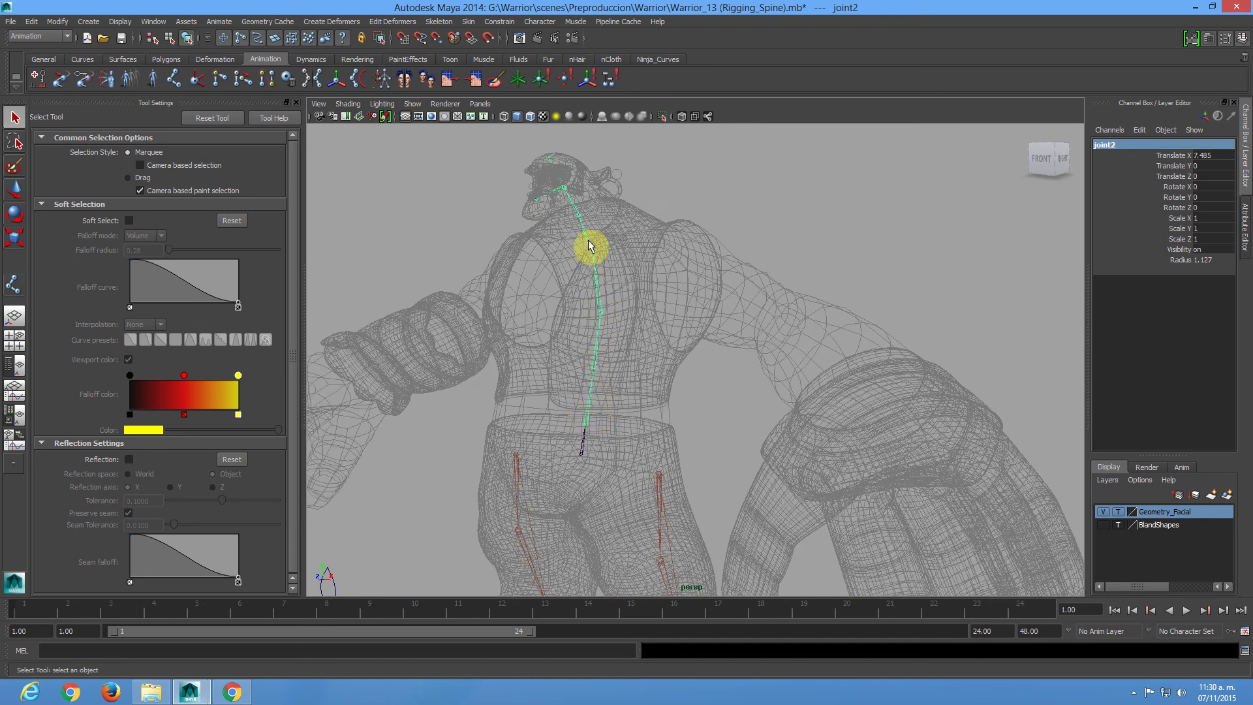
pyautogui.click(1106, 145)
pyautogui.write('back')
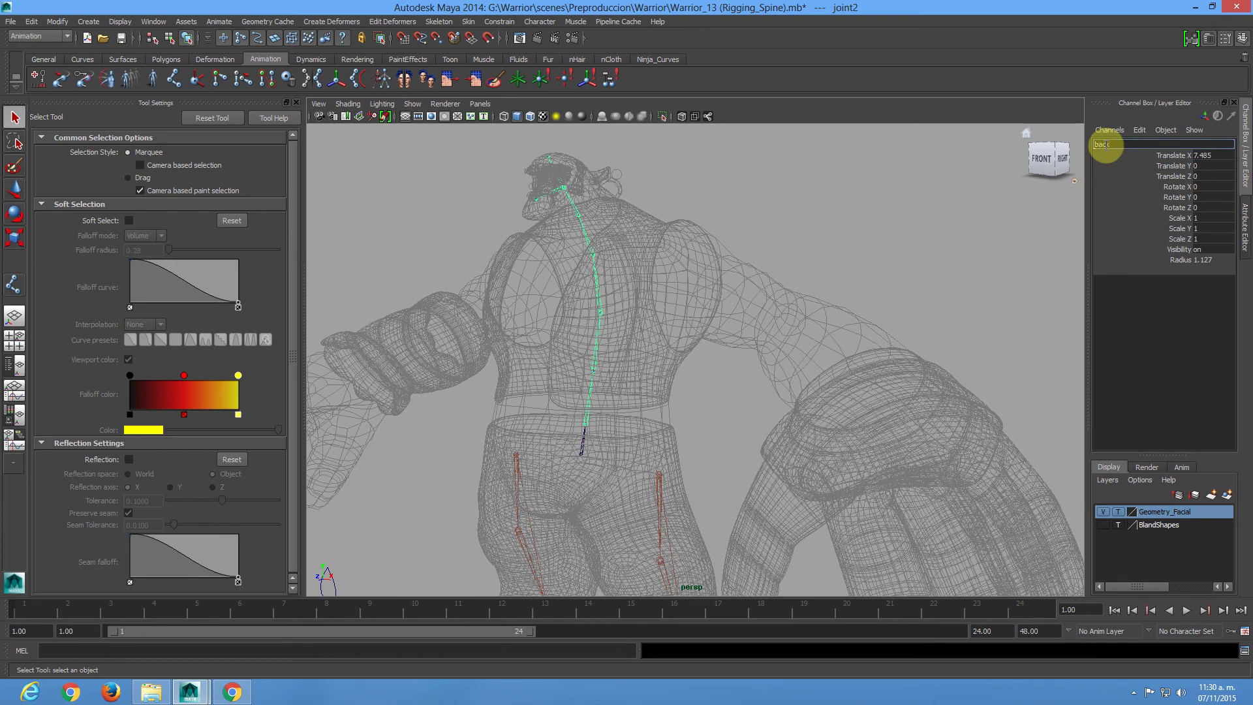
pyautogui.write('1')
pyautogui.press('Return')
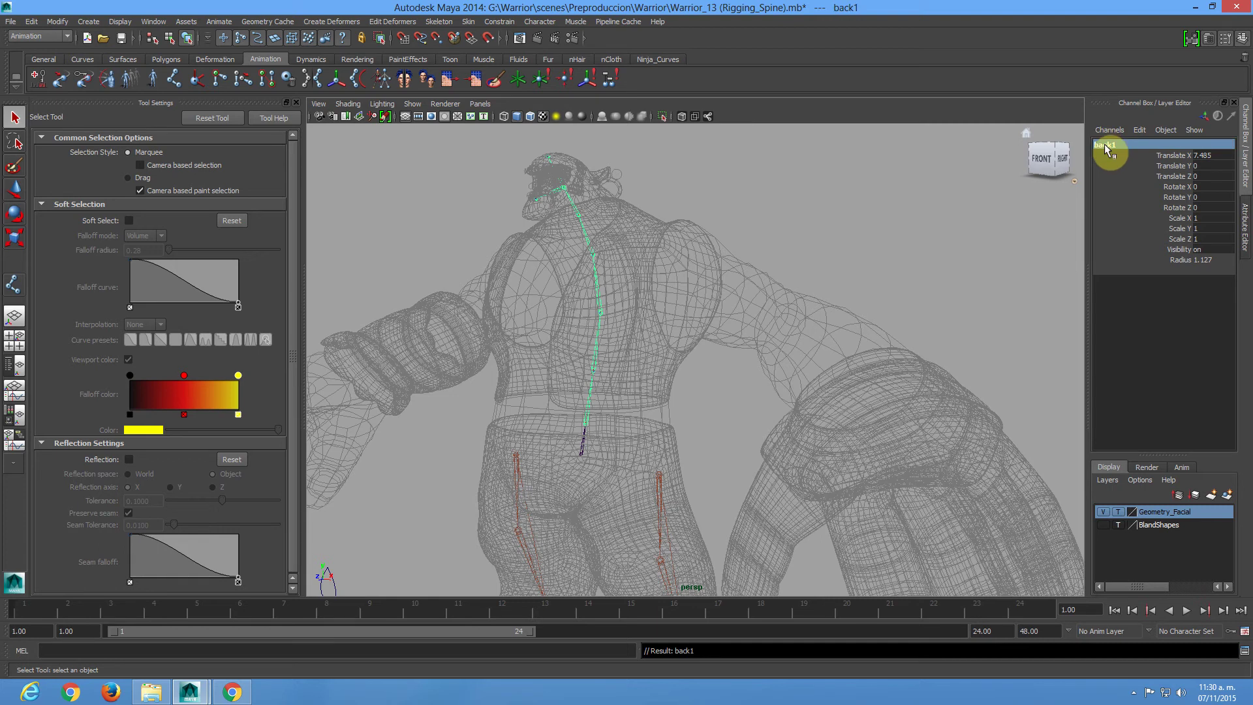
# Rename the next two joints up the spine as back2 and back3.
pyautogui.press('Down')
pyautogui.doubleClick(1106, 146)
pyautogui.write('back2')
pyautogui.press('Return')
pyautogui.press('Down')
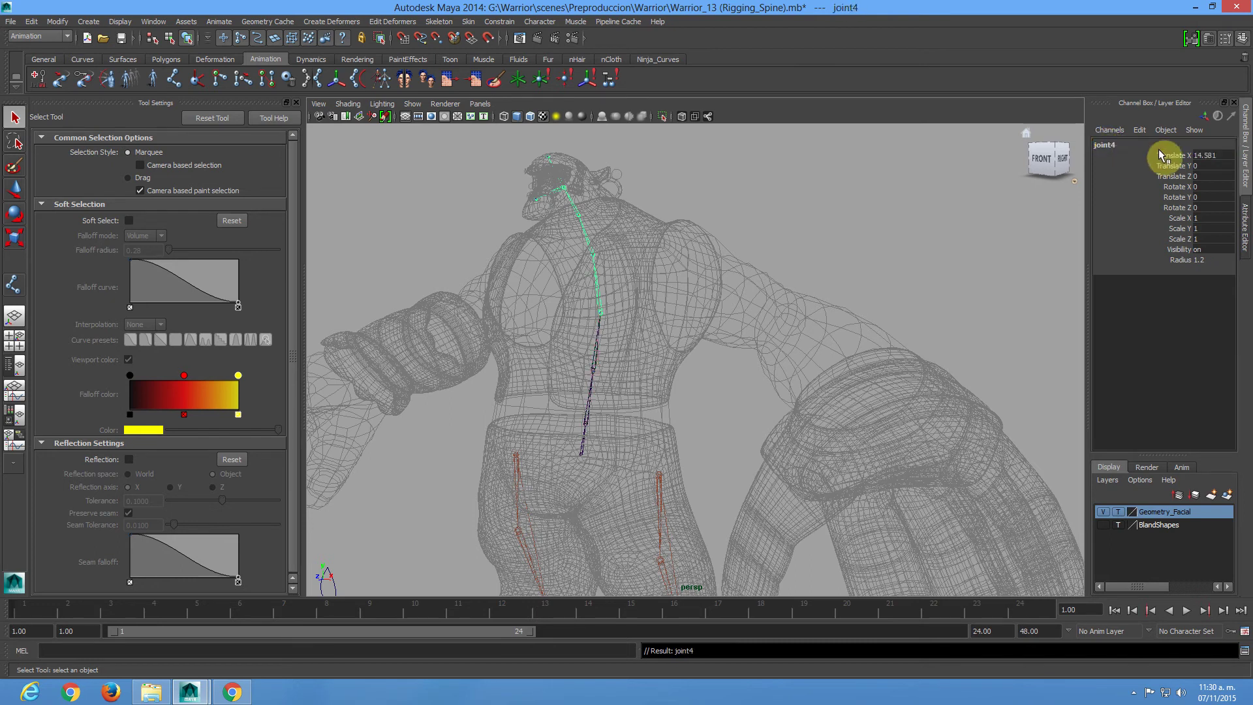
pyautogui.click(1106, 144)
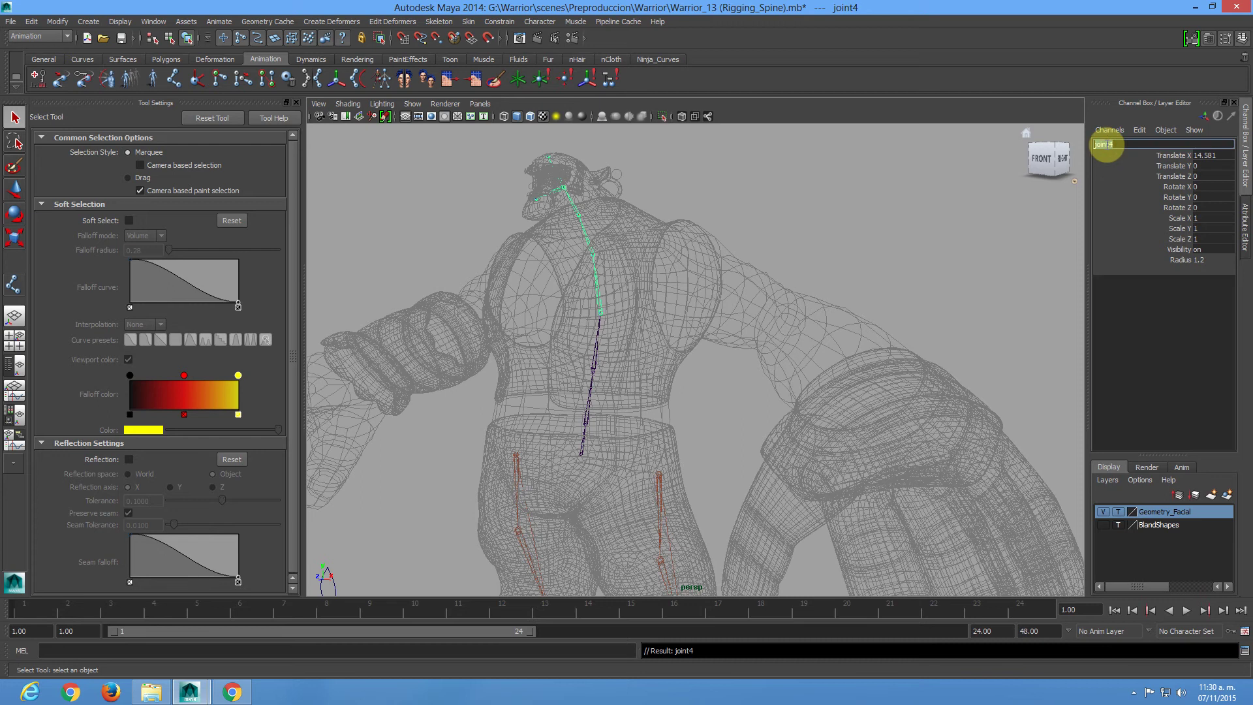
pyautogui.write('back3')
pyautogui.press('Return')
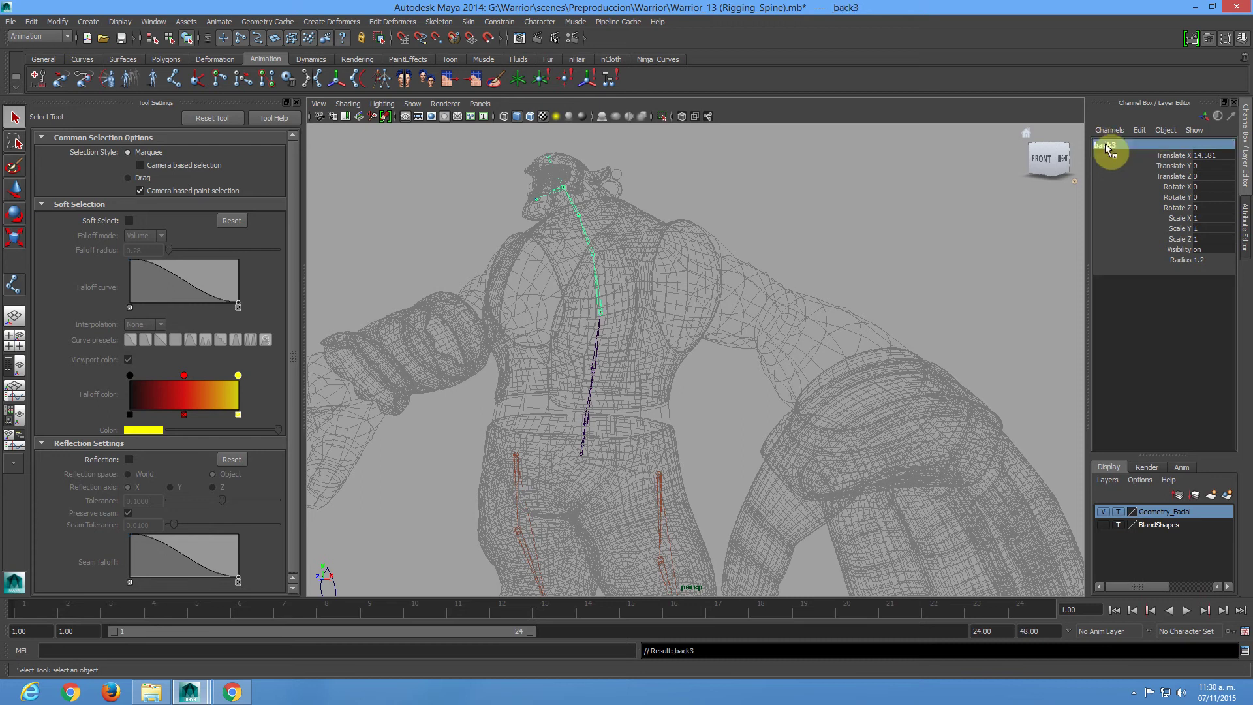
# Rename the two joints above back3 as chest and neck.
pyautogui.press('Down')
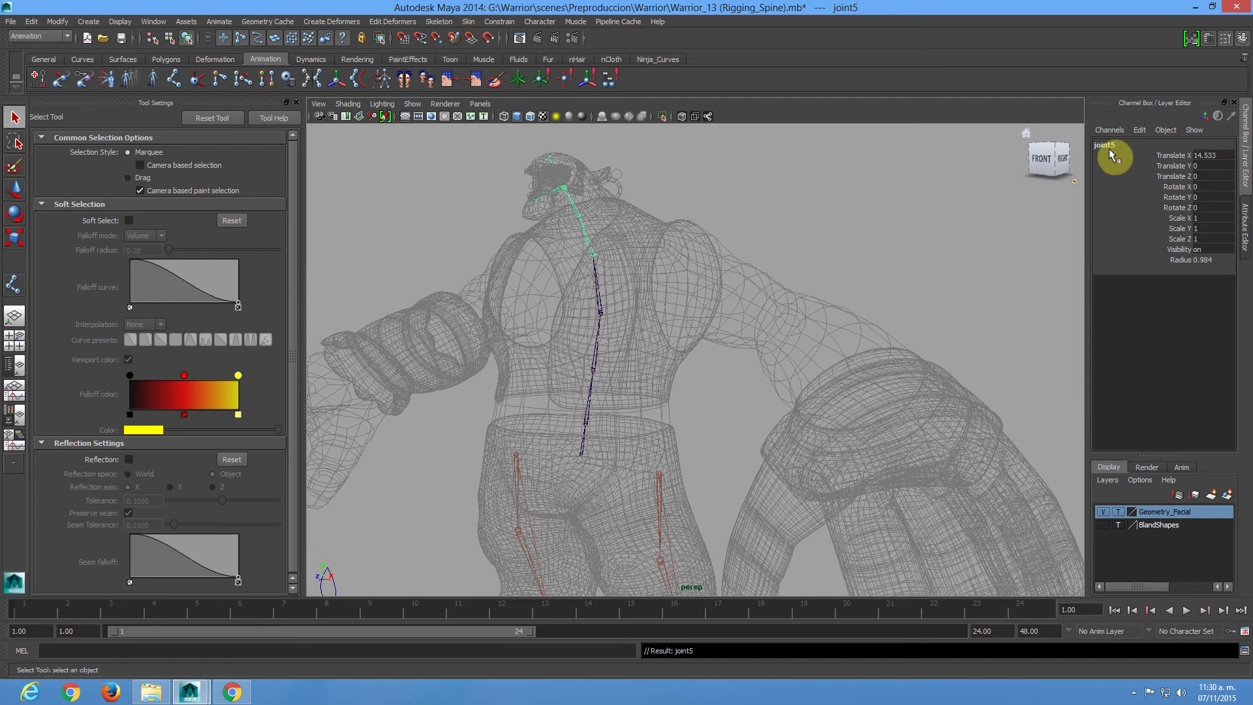
pyautogui.doubleClick(1113, 144)
pyautogui.write('chest')
pyautogui.press('Return')
pyautogui.press('Down')
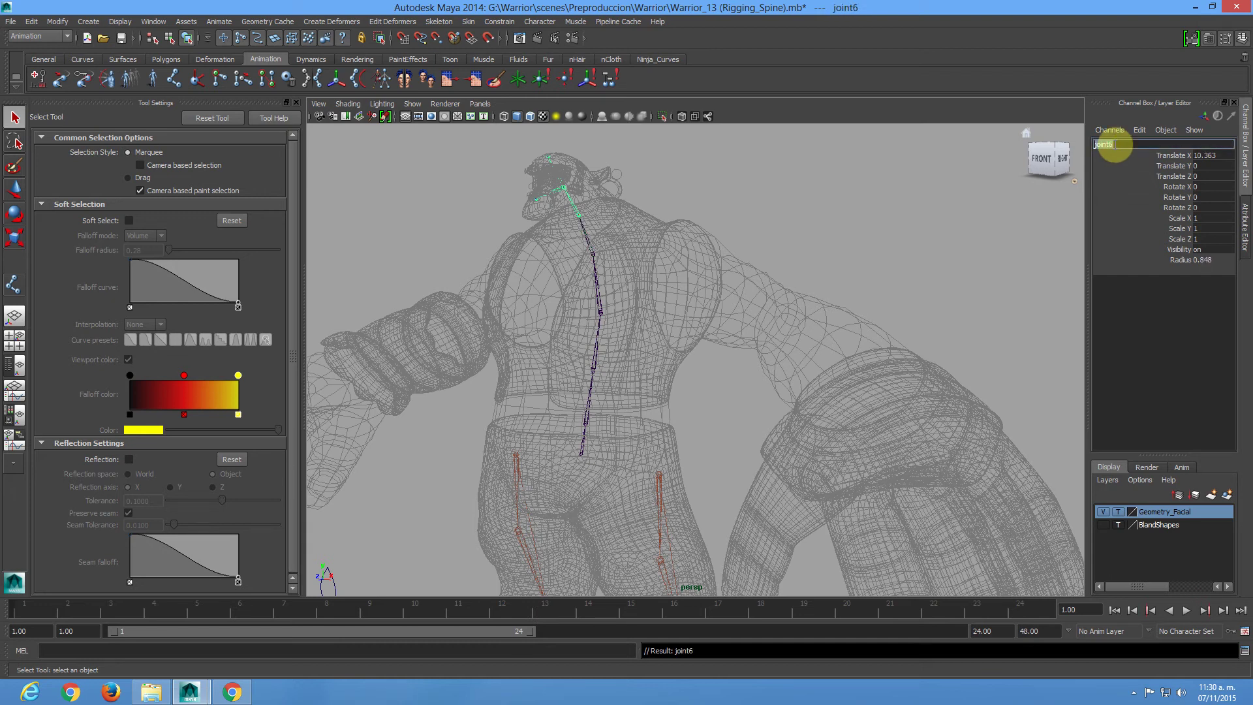
pyautogui.write('neck')
pyautogui.press('Return')
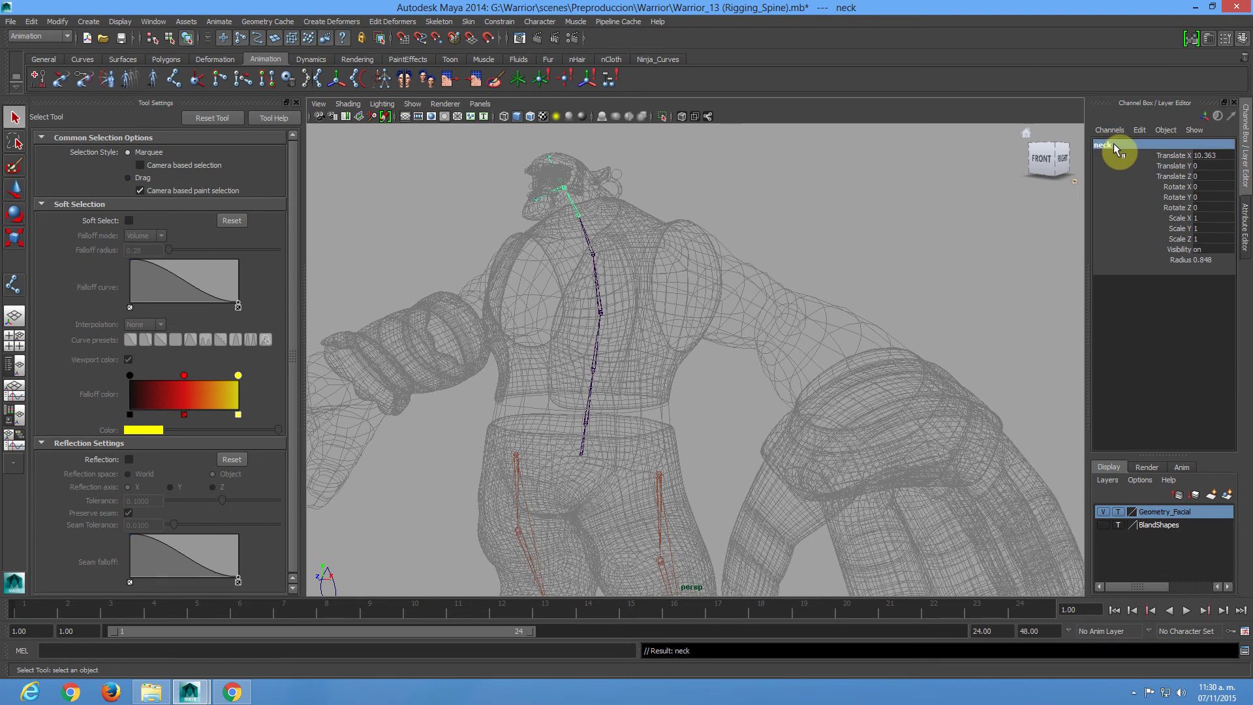
# Rename the joint above the neck, where the face chain branches, as head.
pyautogui.keyDown('alt'); pyautogui.moveTo(694, 245); pyautogui.dragTo(685, 302, button='middle'); pyautogui.keyUp('alt')
pyautogui.scroll(6, 716, 492)
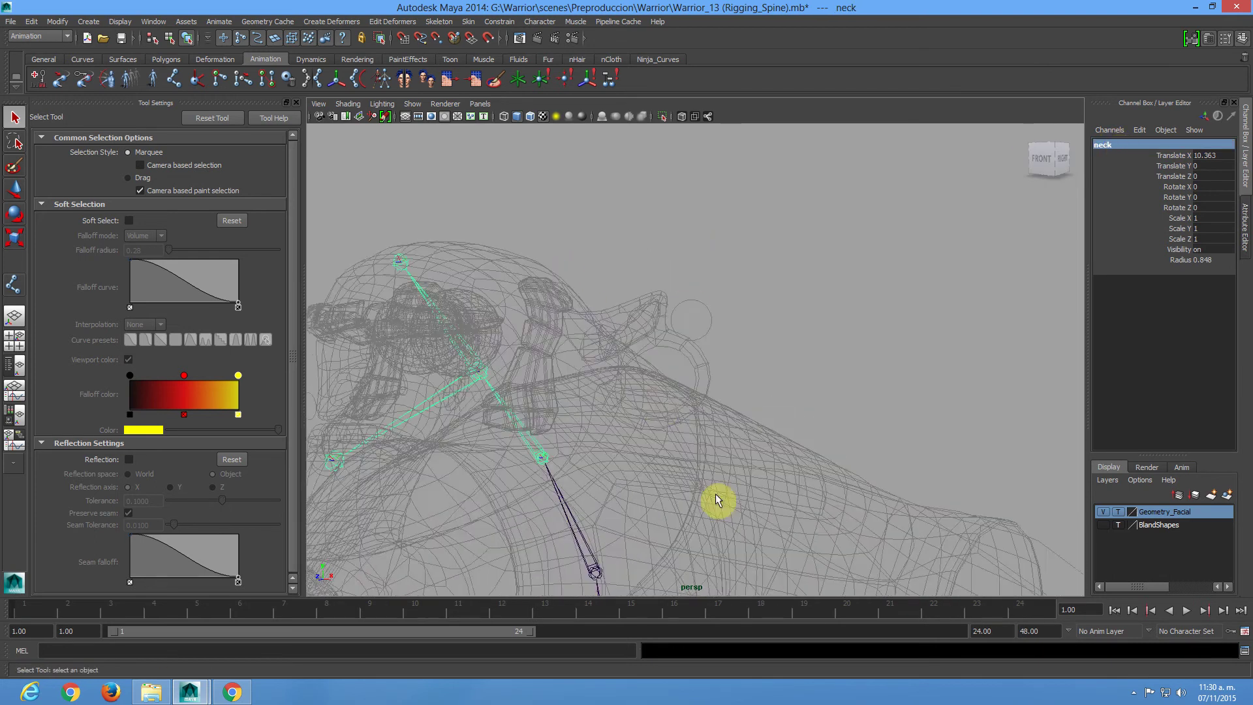
pyautogui.keyDown('alt'); pyautogui.moveTo(705, 429); pyautogui.dragTo(638, 385); pyautogui.keyUp('alt')
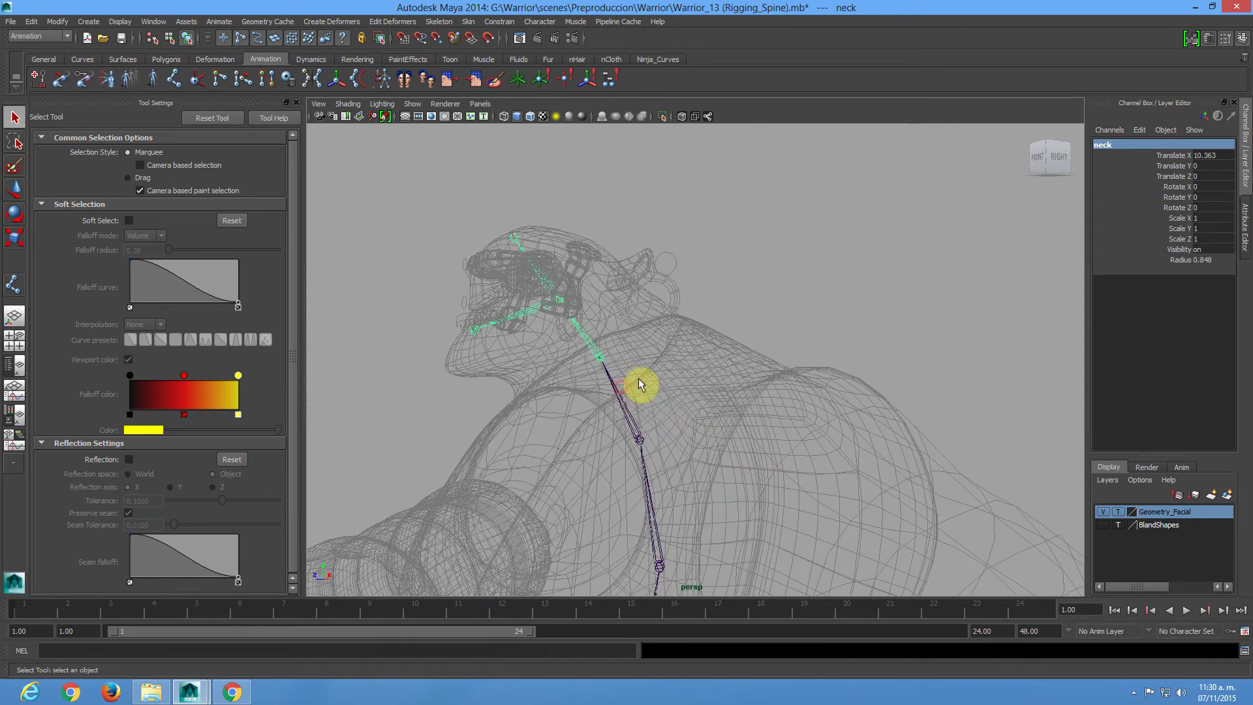
pyautogui.press('Up')
pyautogui.doubleClick(1110, 149)
pyautogui.write('he')
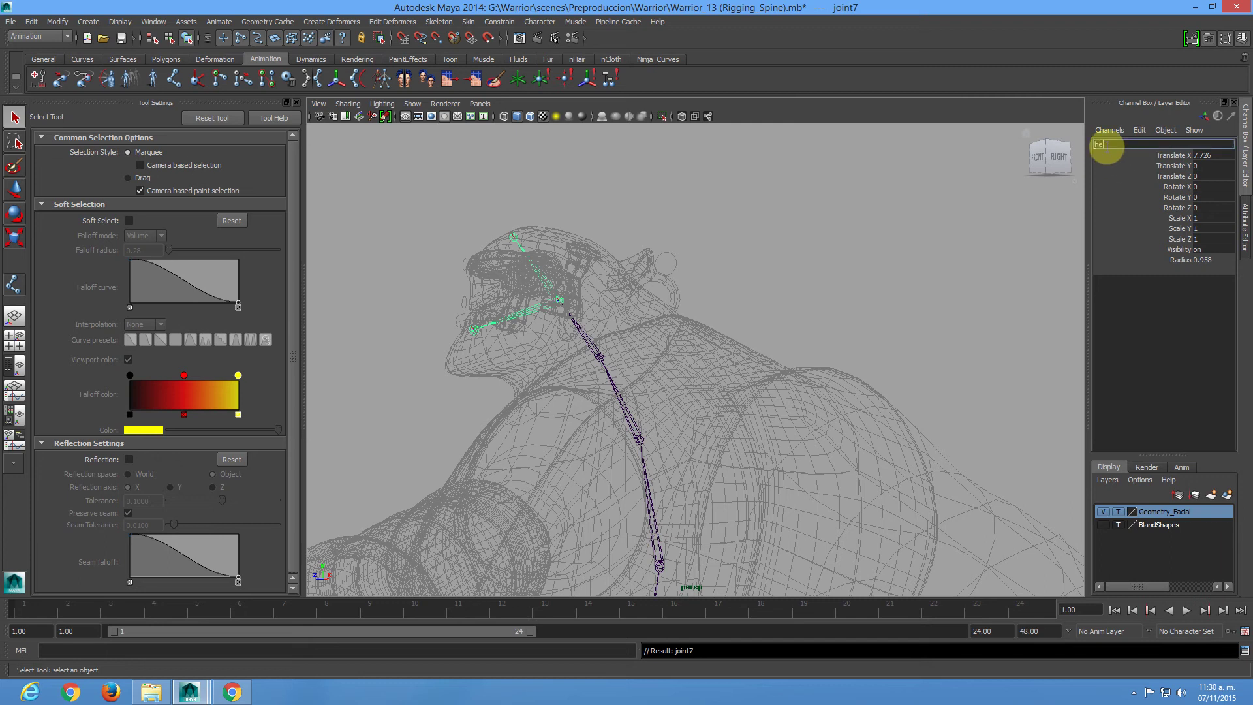
pyautogui.write('ad')
pyautogui.press('Return')
# Rename the end joint at the top of the head as hair.
pyautogui.press('Down')
pyautogui.doubleClick(1105, 146)
pyautogui.write('hari')
pyautogui.press('Return')
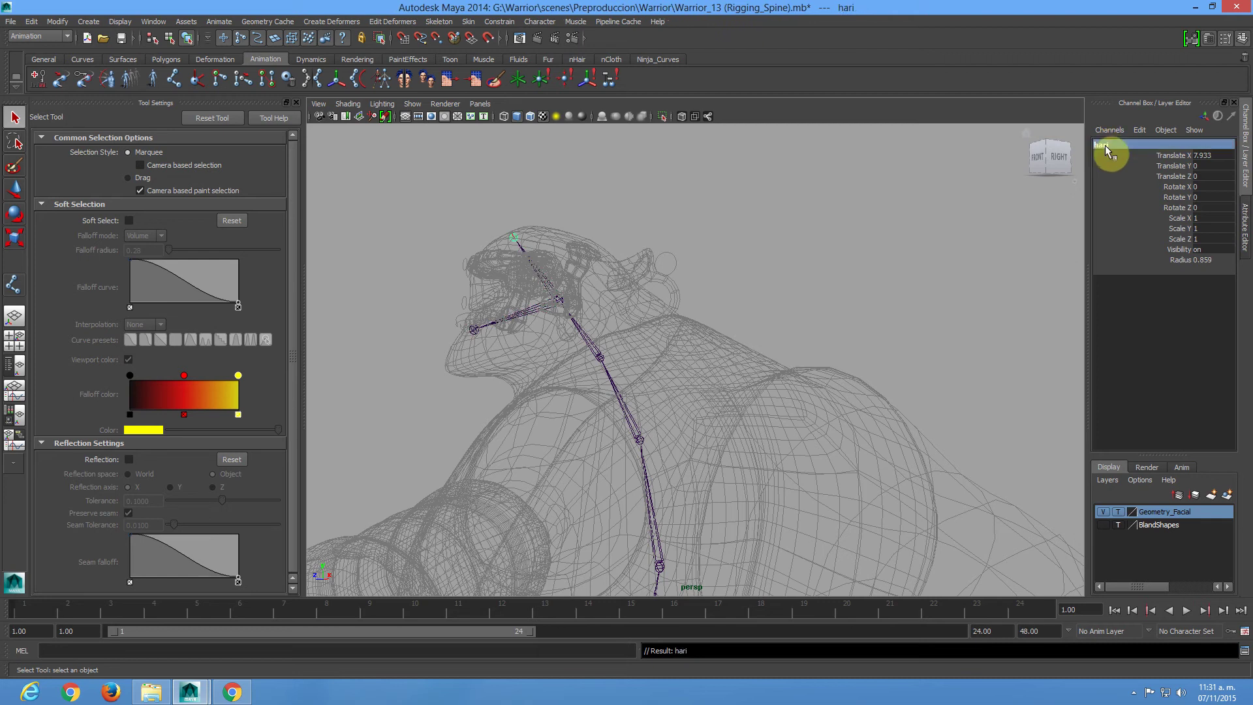
pyautogui.doubleClick(1132, 144)
pyautogui.write('hair')
pyautogui.press('Return')
# Rename the end joint at the front of the face as nose.
pyautogui.click(474, 330)
pyautogui.press('Down')
pyautogui.doubleClick(1110, 144)
pyautogui.write('nose')
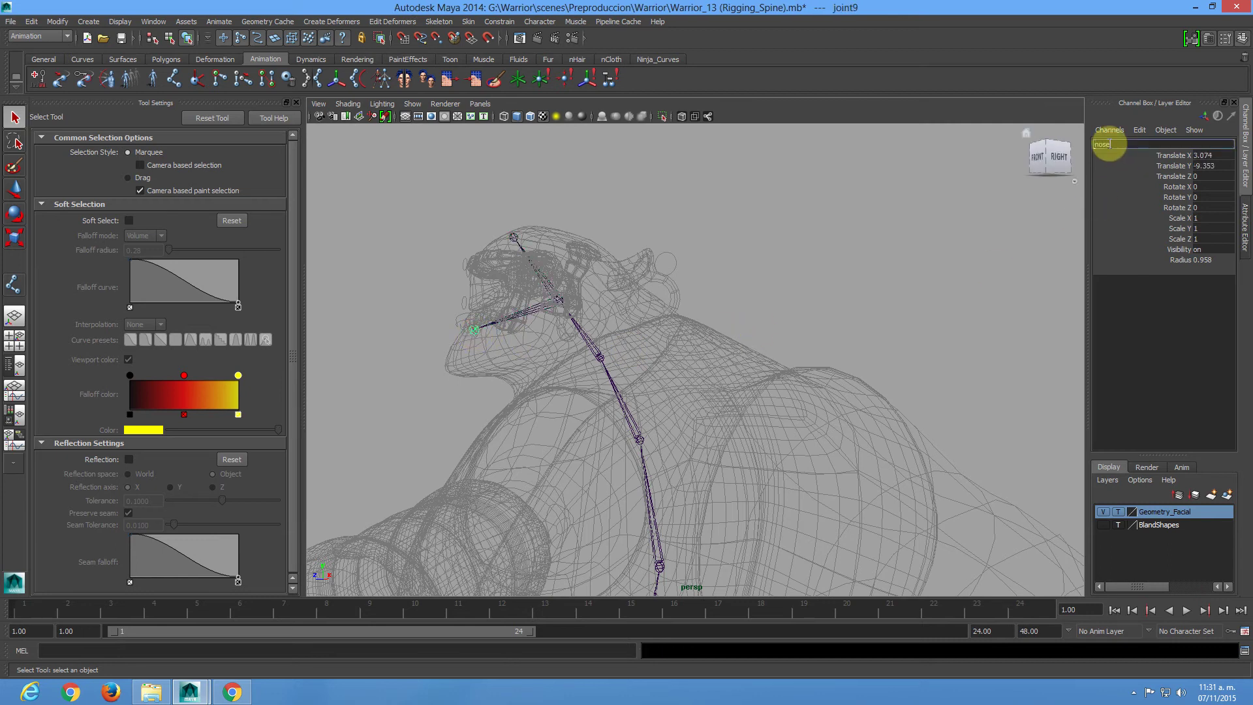
pyautogui.press('Return')
# Parent the root joint under the warriorControl curve at the character's feet.
pyautogui.scroll(-5, 770, 438)
pyautogui.keyDown('alt'); pyautogui.moveTo(770, 438); pyautogui.dragTo(743, 342); pyautogui.keyUp('alt')
pyautogui.keyDown('alt'); pyautogui.moveTo(759, 396); pyautogui.dragTo(750, 346); pyautogui.keyUp('alt')
pyautogui.keyDown('alt'); pyautogui.moveTo(749, 347); pyautogui.dragTo(761, 381, button='right'); pyautogui.keyUp('alt')
pyautogui.keyDown('alt'); pyautogui.moveTo(760, 381); pyautogui.dragTo(699, 335); pyautogui.keyUp('alt')
pyautogui.click(696, 328)
pyautogui.moveTo(672, 587); pyautogui.dragTo(636, 528)
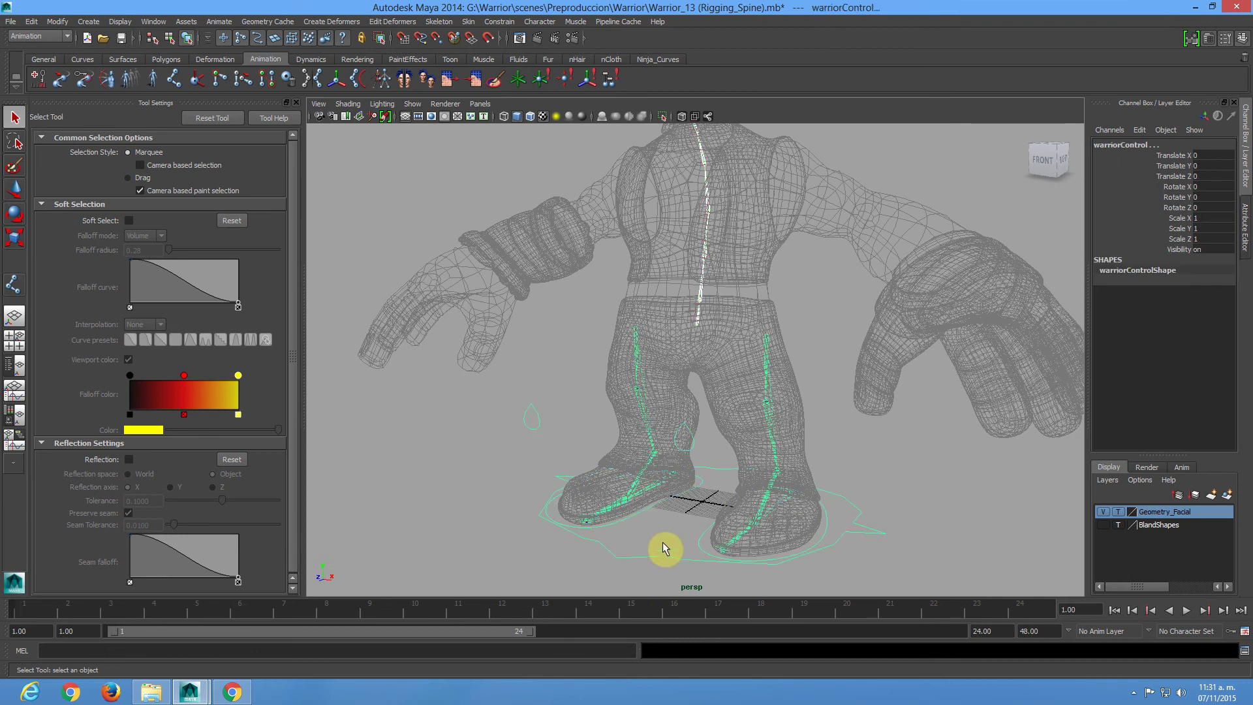
pyautogui.press('Down')
# Walk up the spine hierarchy from back3 past the root joint to check what the root is parented to.
pyautogui.keyDown('alt'); pyautogui.moveTo(678, 275); pyautogui.dragTo(713, 294, button='right'); pyautogui.keyUp('alt')
pyautogui.click(672, 288)
pyautogui.keyDown('alt'); pyautogui.moveTo(718, 313); pyautogui.dragTo(640, 287); pyautogui.keyUp('alt')
pyautogui.click(643, 285)
pyautogui.click(630, 474)
pyautogui.click(643, 393)
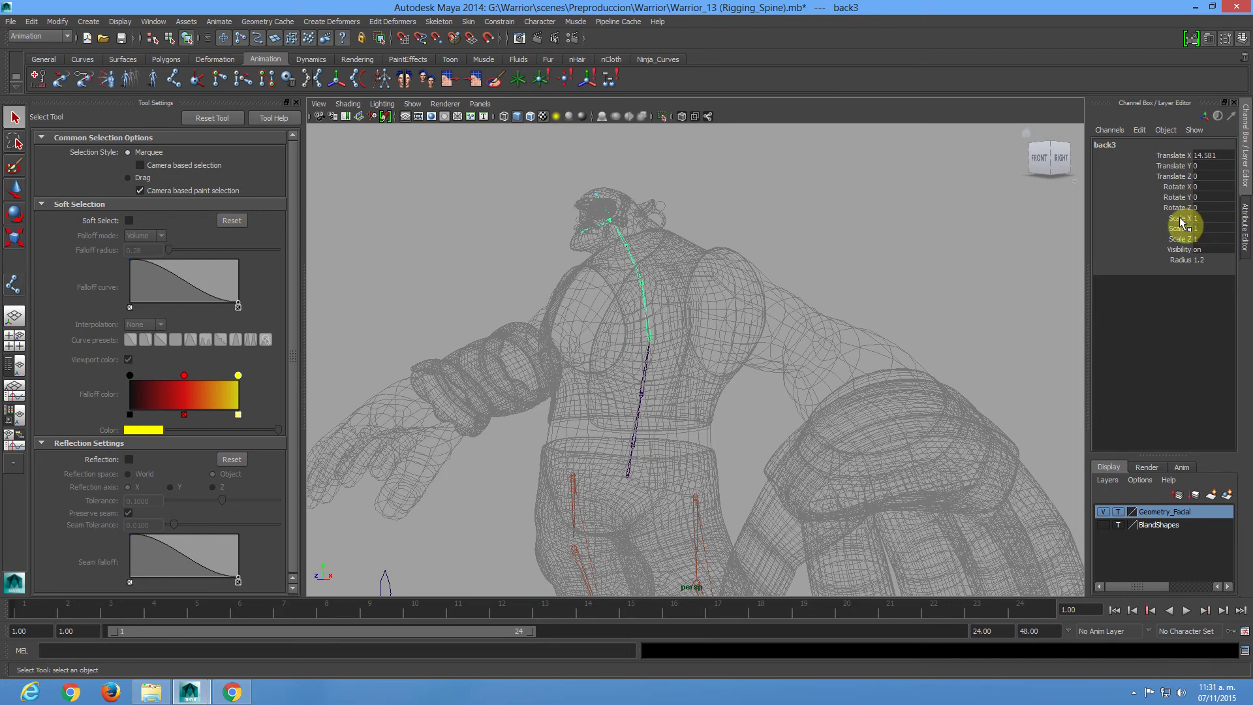
pyautogui.press('Up')
pyautogui.press('Up')
pyautogui.press('Up')
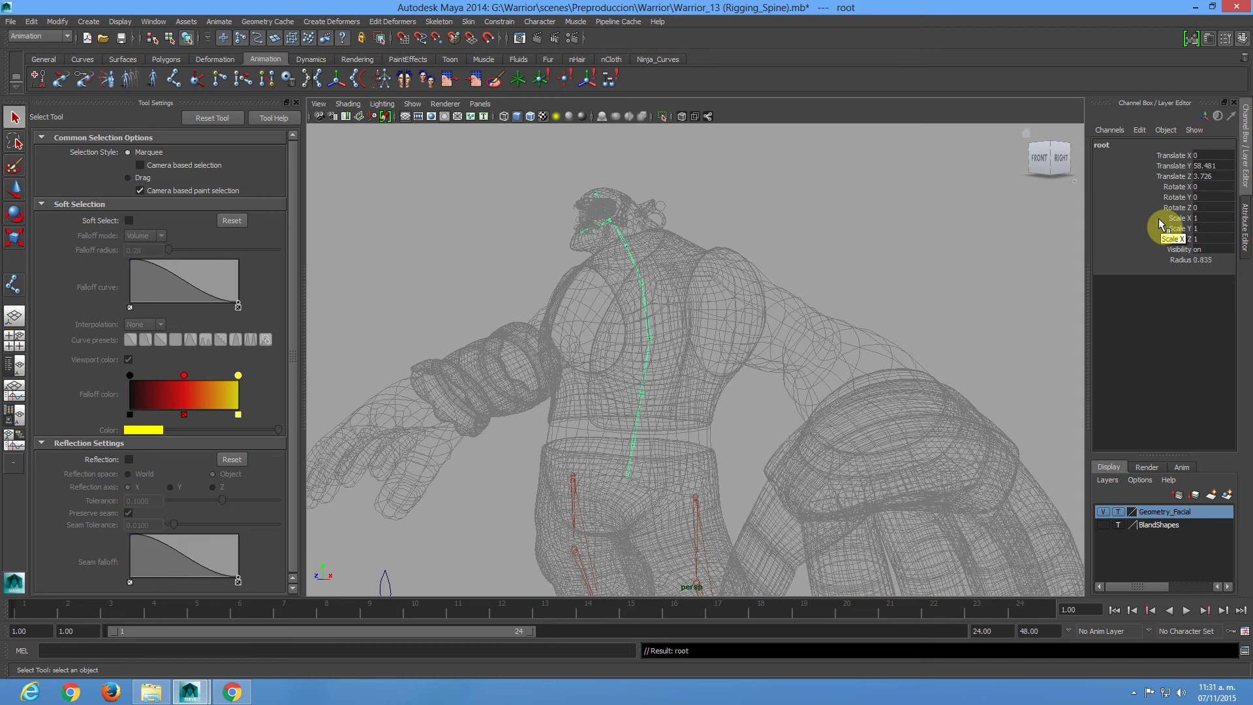
pyautogui.press('Up')
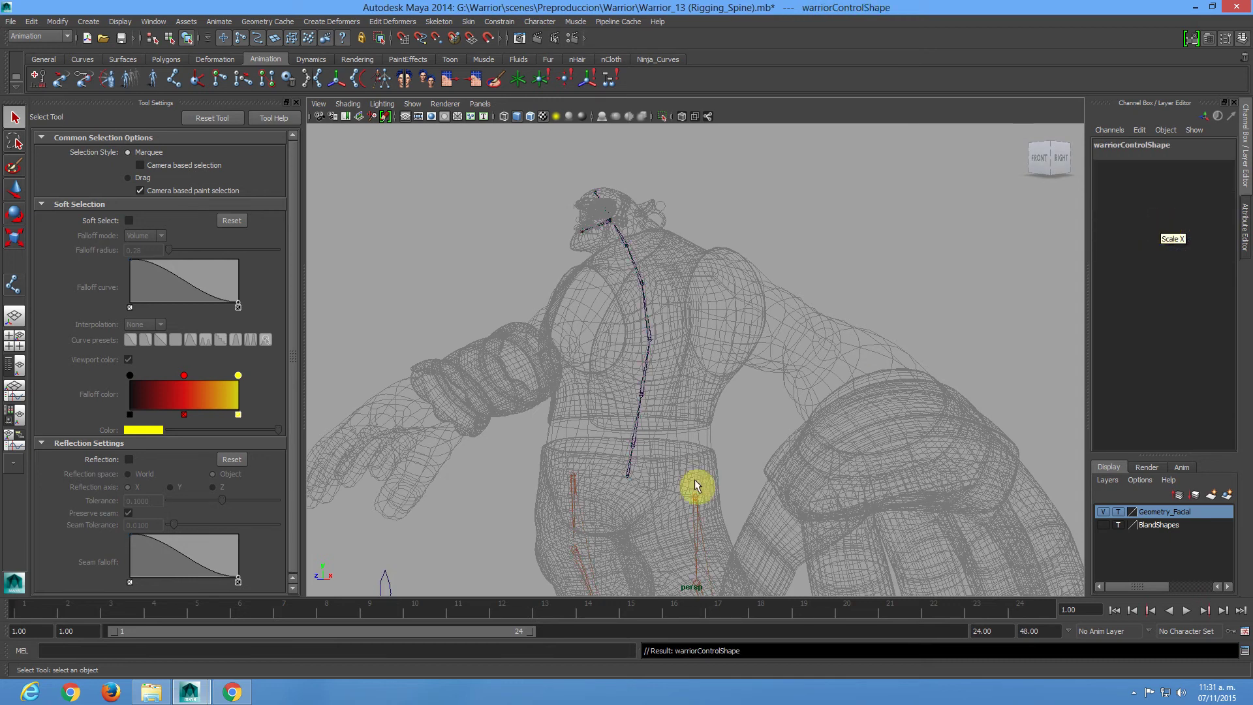
# Select the warriorControl curve at the feet to check that the leg and spine joints follow it.
pyautogui.keyDown('alt'); pyautogui.moveTo(769, 495); pyautogui.dragTo(715, 385, button='right'); pyautogui.keyUp('alt')
pyautogui.keyDown('alt'); pyautogui.moveTo(715, 385); pyautogui.dragTo(653, 341, button='middle'); pyautogui.keyUp('alt')
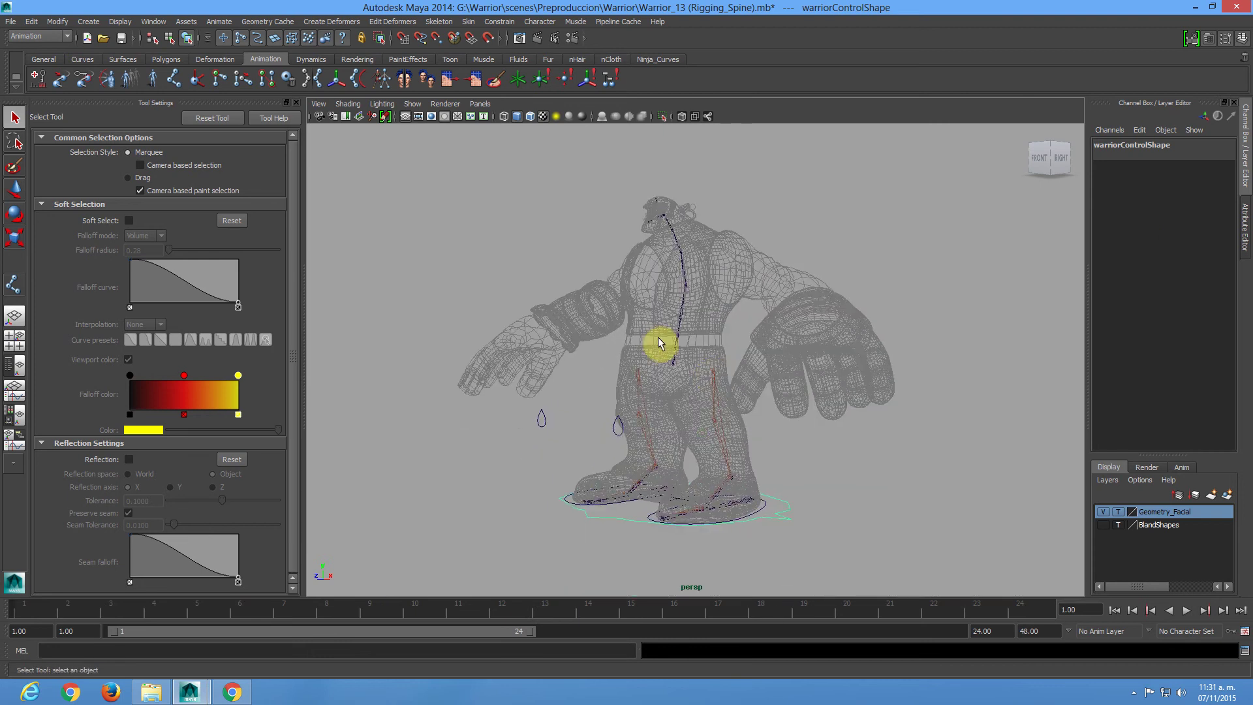
pyautogui.click(784, 509)
pyautogui.click(780, 513)
pyautogui.click(767, 501)
pyautogui.keyDown('alt'); pyautogui.moveTo(758, 475); pyautogui.dragTo(717, 408); pyautogui.keyUp('alt')
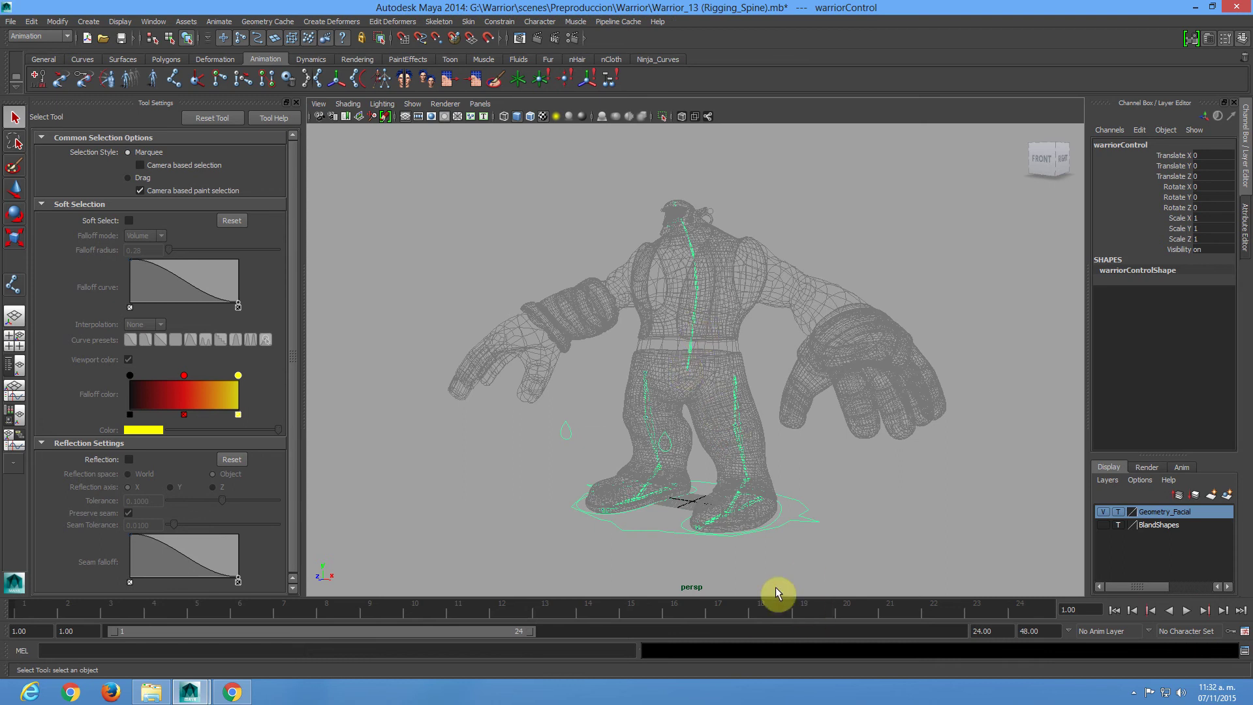
# Create an IK Spline handle with 2 spans from the back1 joint up to the joint at the base of the neck.
pyautogui.keyDown('alt'); pyautogui.moveTo(683, 364); pyautogui.dragTo(633, 396, button='right'); pyautogui.keyUp('alt')
pyautogui.keyDown('alt'); pyautogui.moveTo(633, 400); pyautogui.dragTo(795, 385); pyautogui.keyUp('alt')
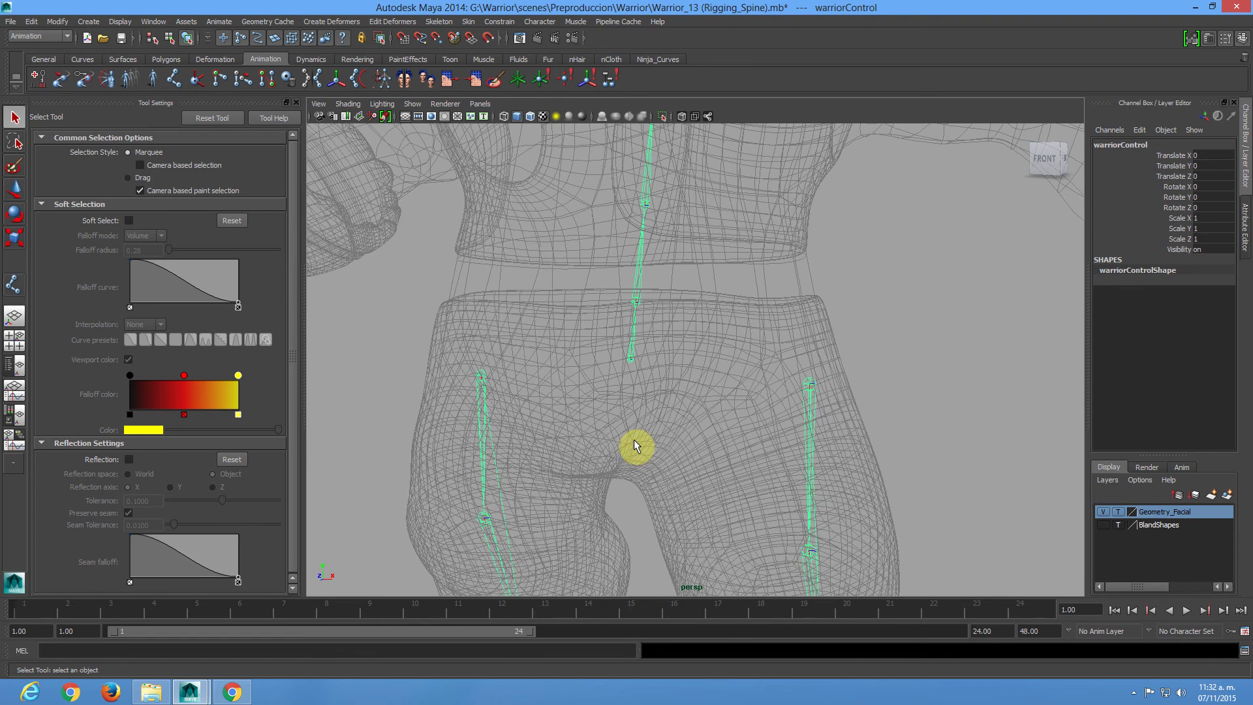
pyautogui.keyDown('alt'); pyautogui.moveTo(662, 346); pyautogui.dragTo(666, 488, button='middle'); pyautogui.keyUp('alt')
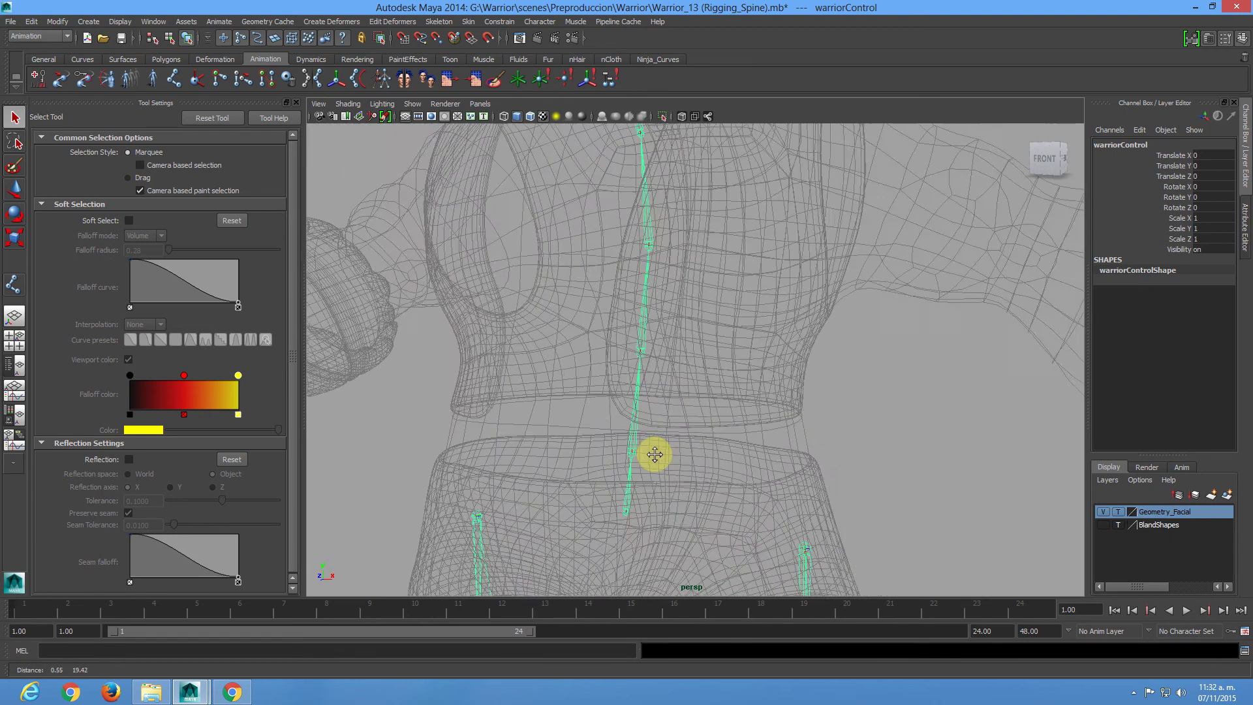
pyautogui.keyDown('alt'); pyautogui.moveTo(665, 489); pyautogui.dragTo(644, 409, button='right'); pyautogui.keyUp('alt')
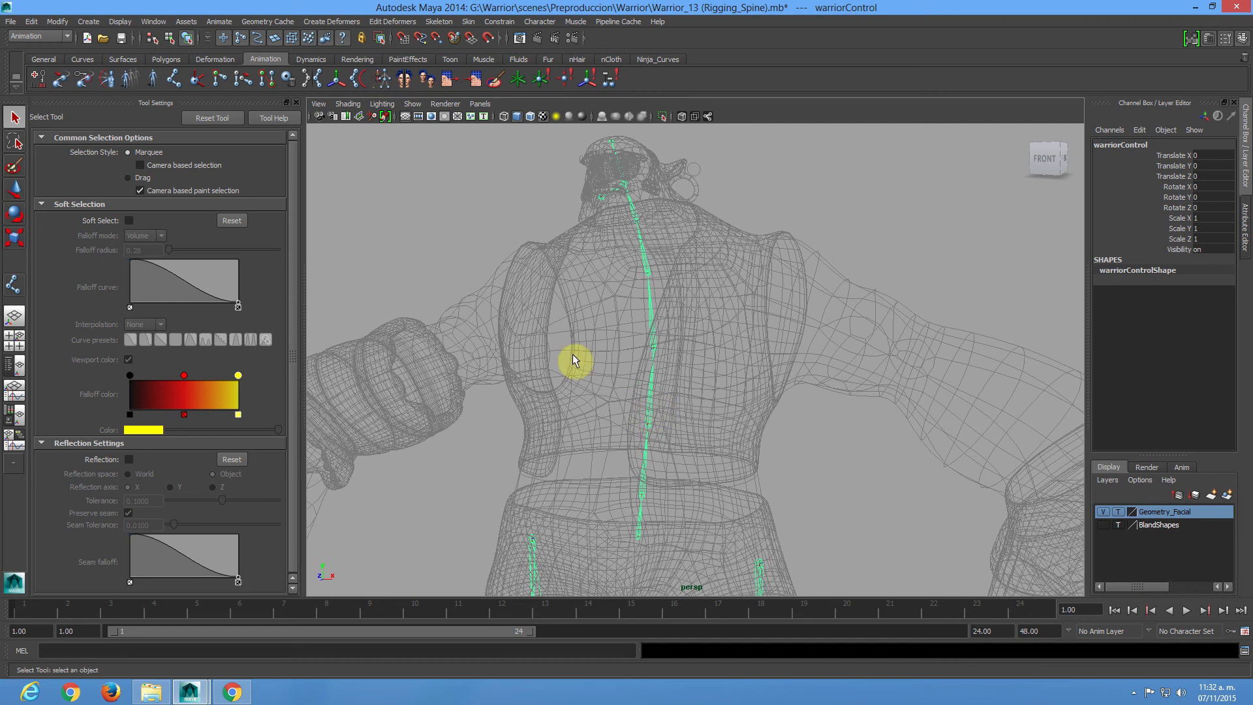
pyautogui.click(357, 79)
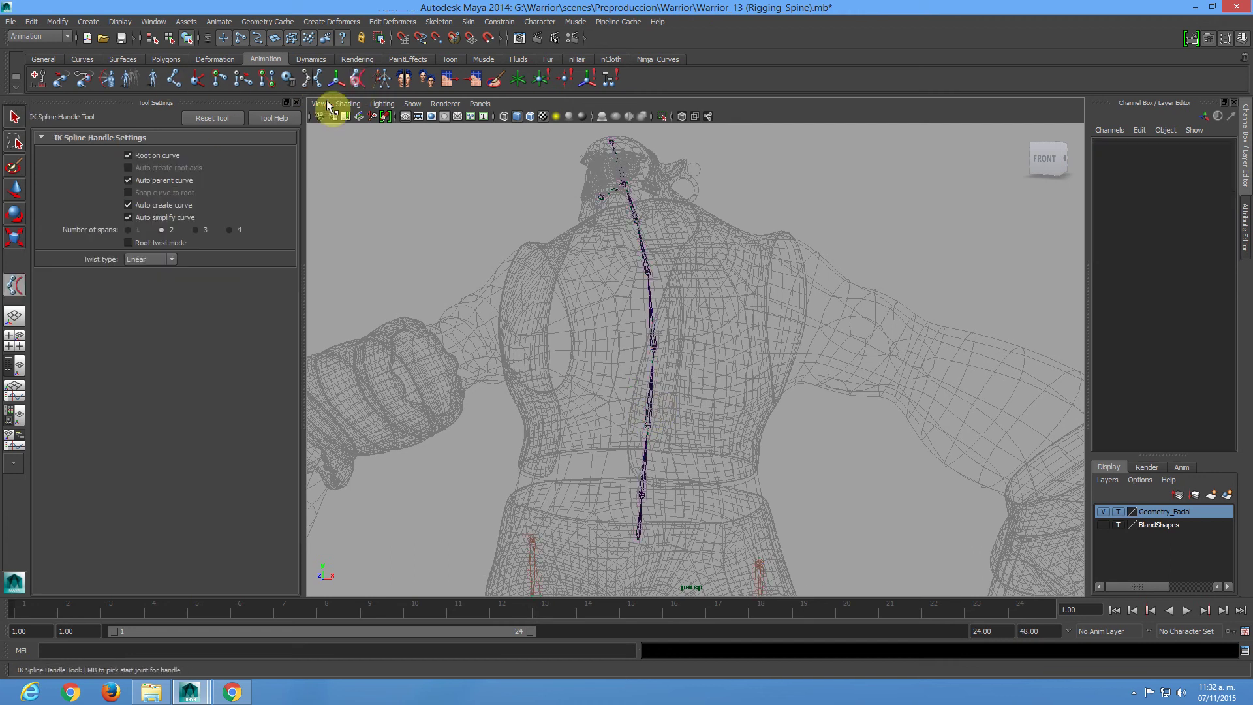
pyautogui.keyDown('alt'); pyautogui.moveTo(531, 335); pyautogui.dragTo(546, 281, button='middle'); pyautogui.keyUp('alt')
pyautogui.keyDown('alt'); pyautogui.moveTo(546, 280); pyautogui.dragTo(600, 351); pyautogui.keyUp('alt')
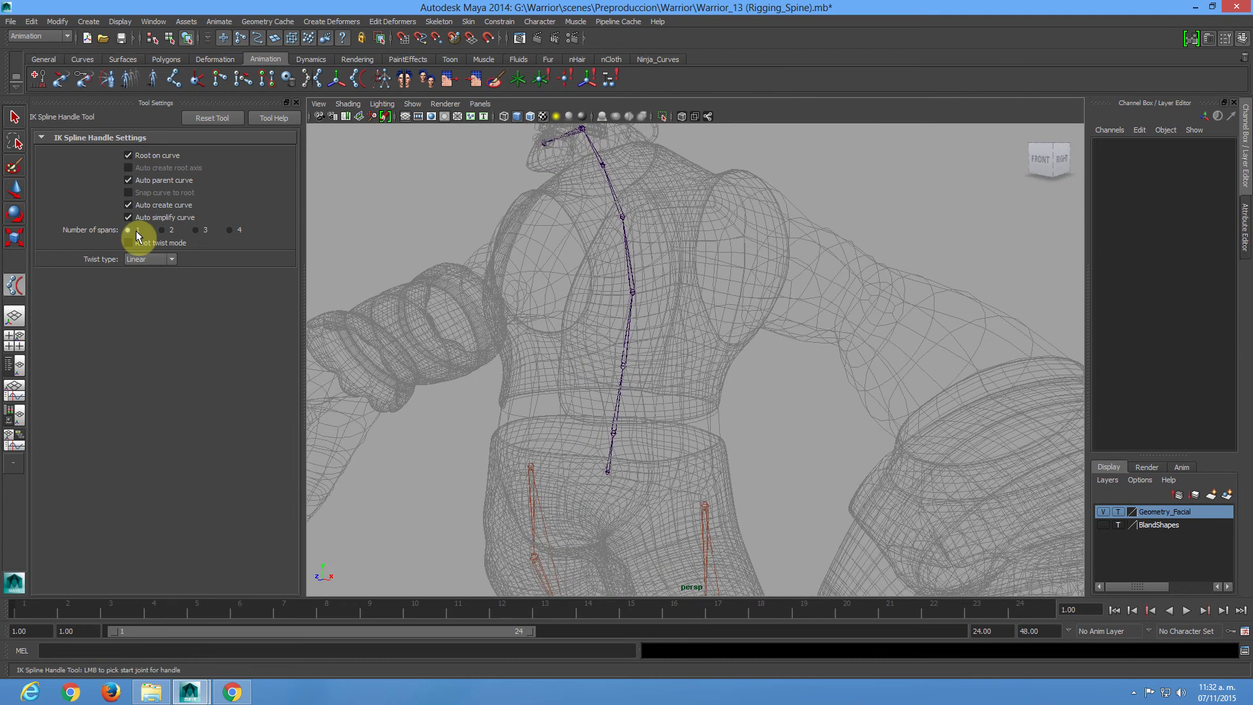
pyautogui.keyDown('alt'); pyautogui.moveTo(555, 361); pyautogui.dragTo(577, 383, button='middle'); pyautogui.keyUp('alt')
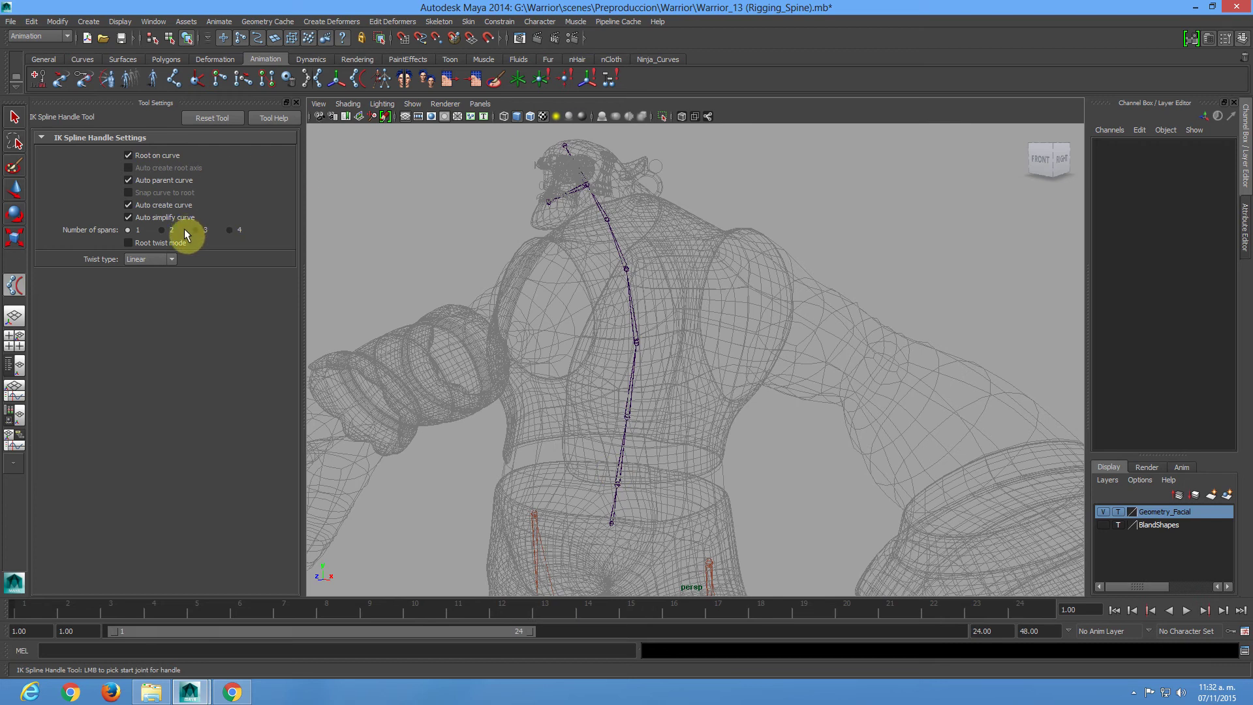
pyautogui.keyDown('alt'); pyautogui.moveTo(579, 366); pyautogui.dragTo(580, 370); pyautogui.keyUp('alt')
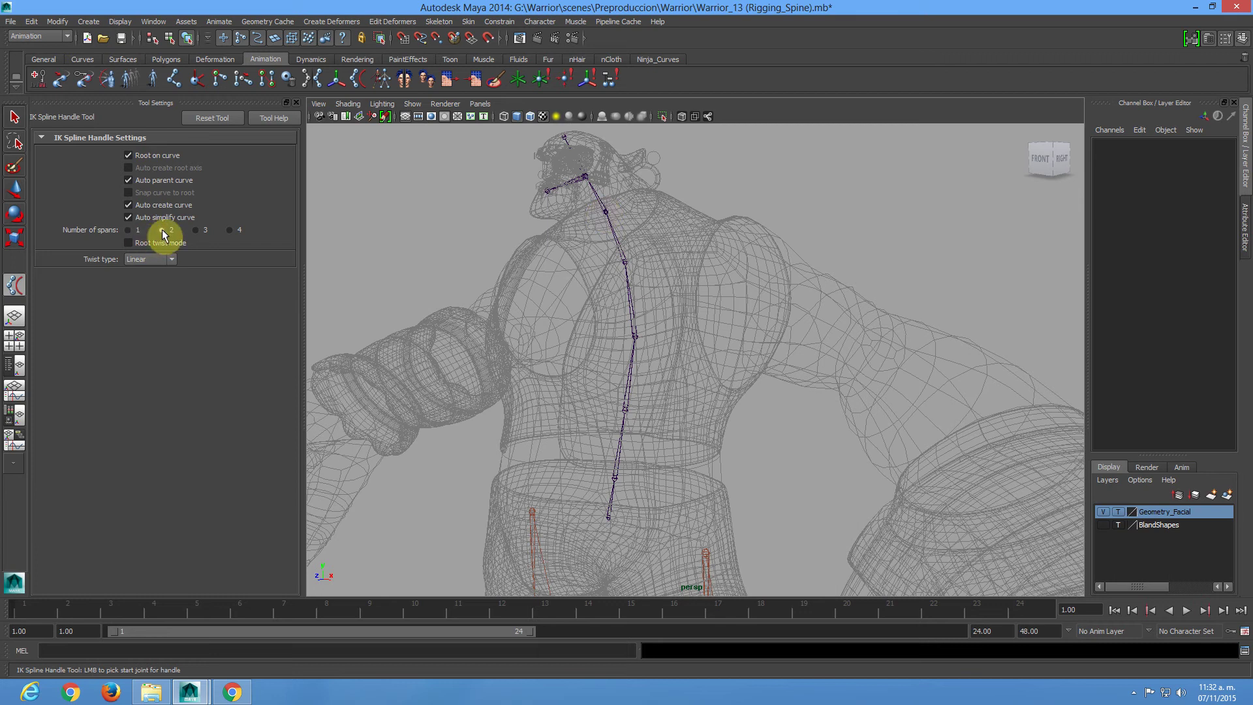
pyautogui.click(615, 479)
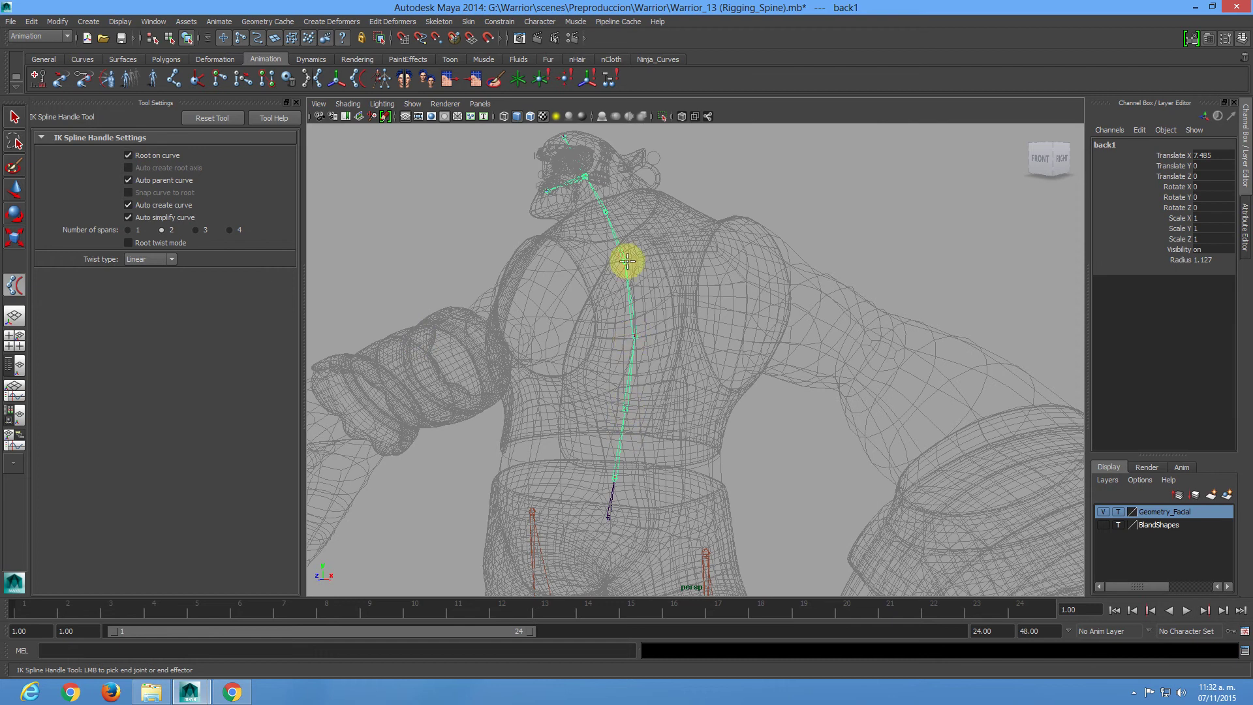
pyautogui.click(605, 211)
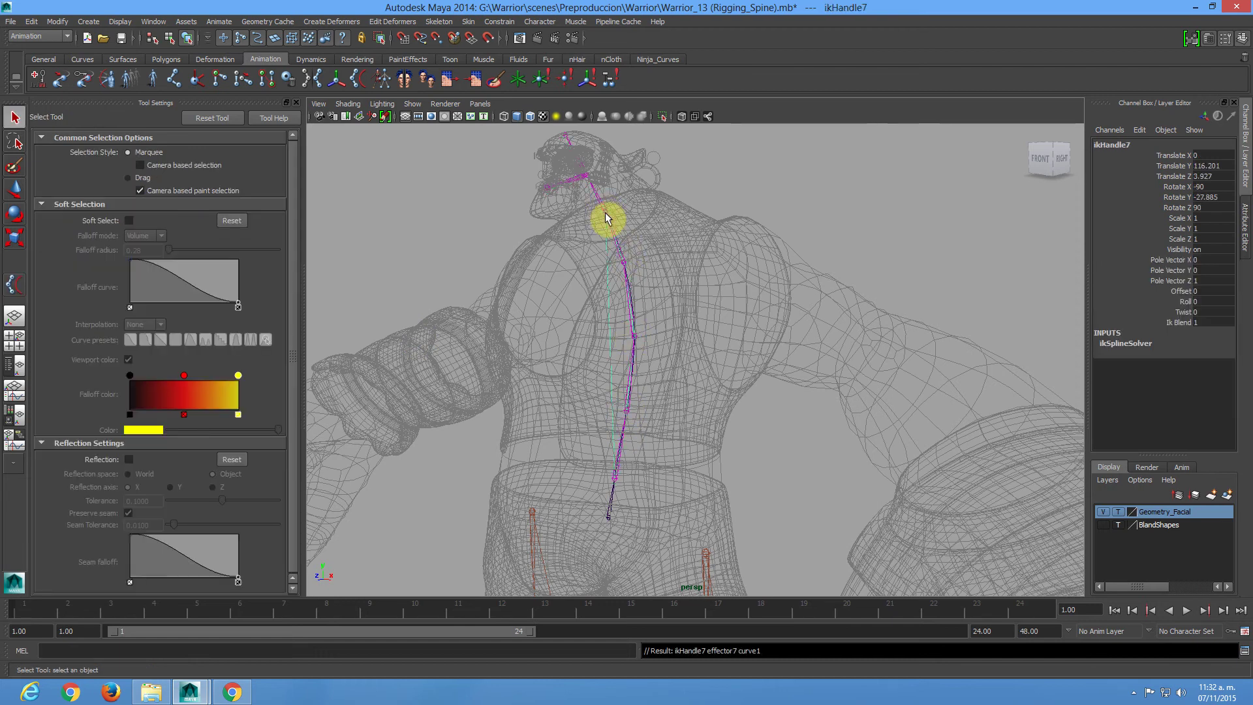
# Try moving the root joint to test the spline IK, and undo the move.
pyautogui.keyDown('alt'); pyautogui.moveTo(646, 440); pyautogui.dragTo(650, 474); pyautogui.keyUp('alt')
pyautogui.click(627, 491)
pyautogui.press('w')
pyautogui.hotkey('ctrl', 'z')
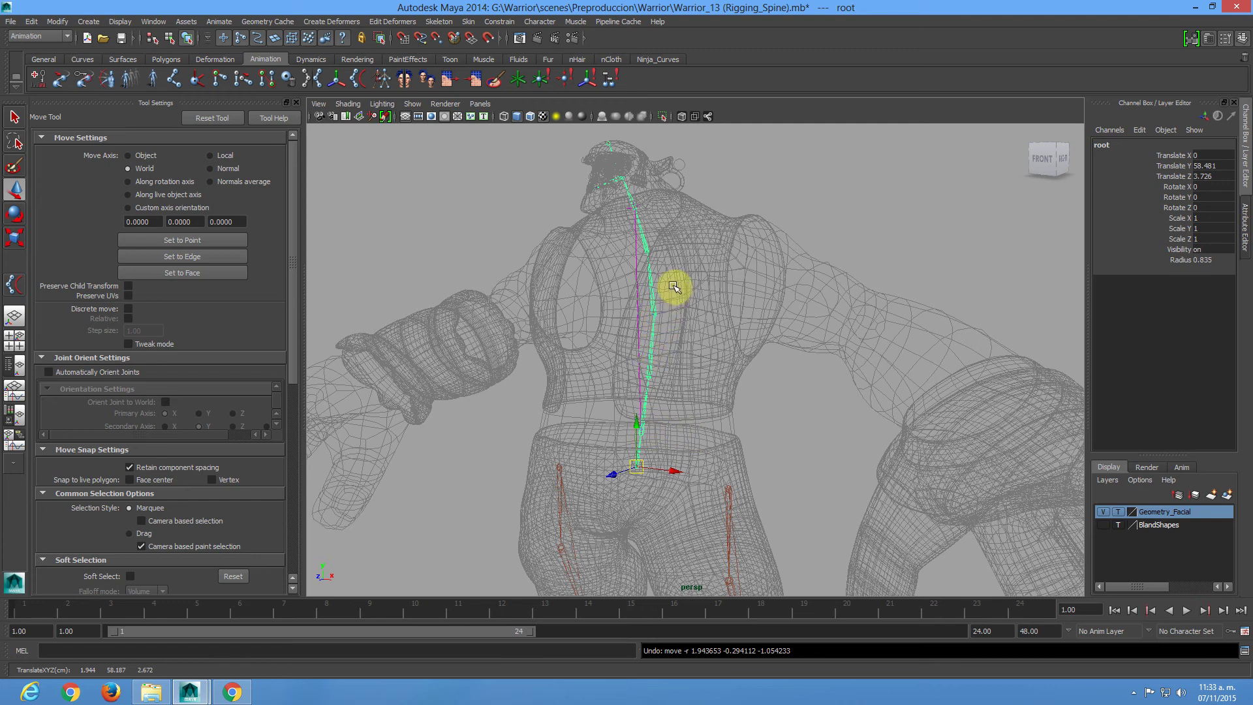
# Select the spline IK curve along the spine and hide the Geometry_Facial layer.
pyautogui.keyDown('alt'); pyautogui.moveTo(657, 464); pyautogui.dragTo(697, 421); pyautogui.keyUp('alt')
pyautogui.keyDown('alt'); pyautogui.moveTo(642, 270); pyautogui.dragTo(727, 204, button='right'); pyautogui.keyUp('alt')
pyautogui.keyDown('alt'); pyautogui.moveTo(727, 204); pyautogui.dragTo(727, 323, button='middle'); pyautogui.keyUp('alt')
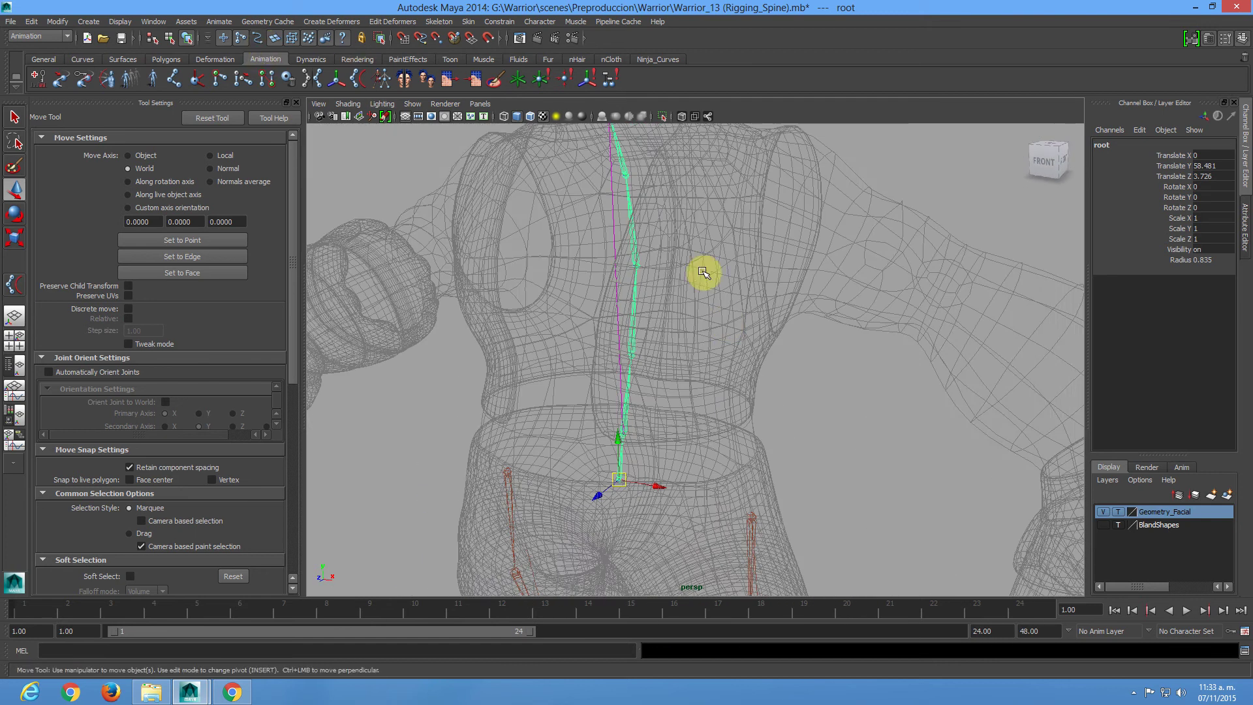
pyautogui.click(258, 37)
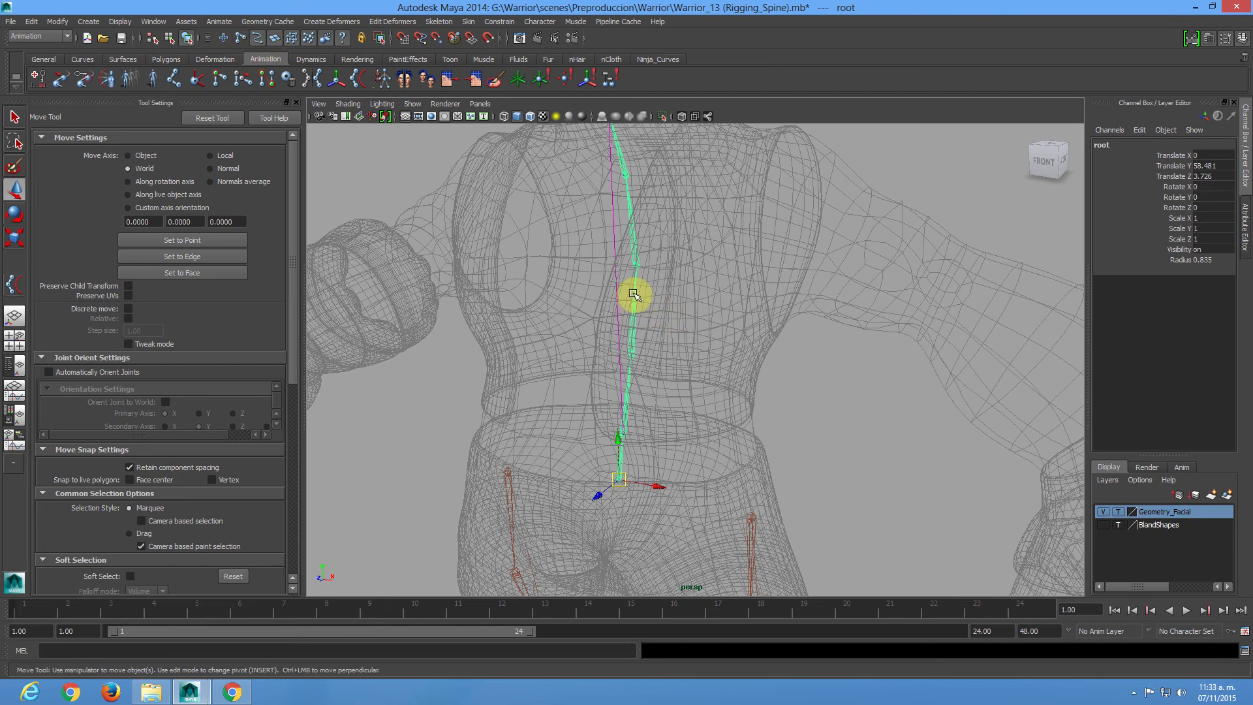
pyautogui.click(635, 263)
pyautogui.keyDown('alt'); pyautogui.moveTo(686, 272); pyautogui.dragTo(681, 379, button='middle'); pyautogui.keyUp('alt')
pyautogui.keyDown('alt'); pyautogui.moveTo(681, 380); pyautogui.dragTo(973, 466); pyautogui.keyUp('alt')
pyautogui.click(1103, 512)
pyautogui.keyDown('alt'); pyautogui.moveTo(759, 397); pyautogui.dragTo(616, 243, button='right'); pyautogui.keyUp('alt')
# Switch to the Surfaces menu set and apply Cluster Curve to the spline IK curve.
pyautogui.click(58, 23)
pyautogui.click(38, 35)
pyautogui.click(43, 65)
pyautogui.click(223, 22)
pyautogui.moveTo(263, 324)
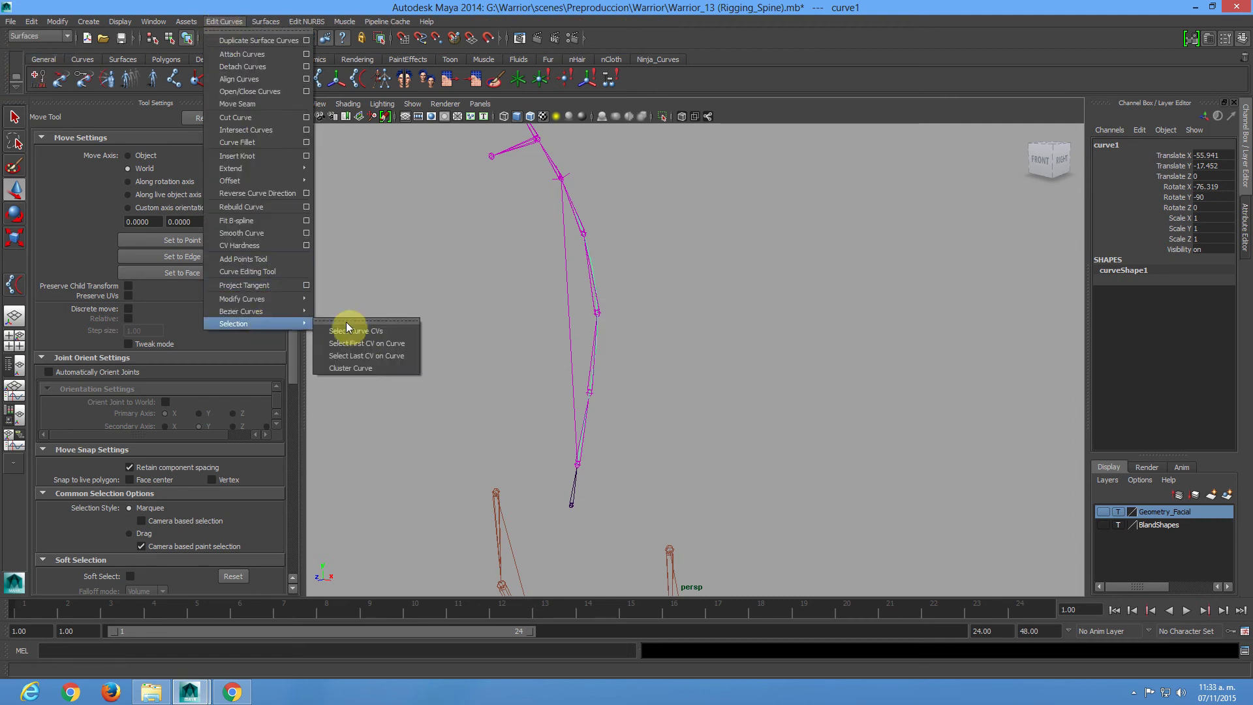
pyautogui.click(368, 369)
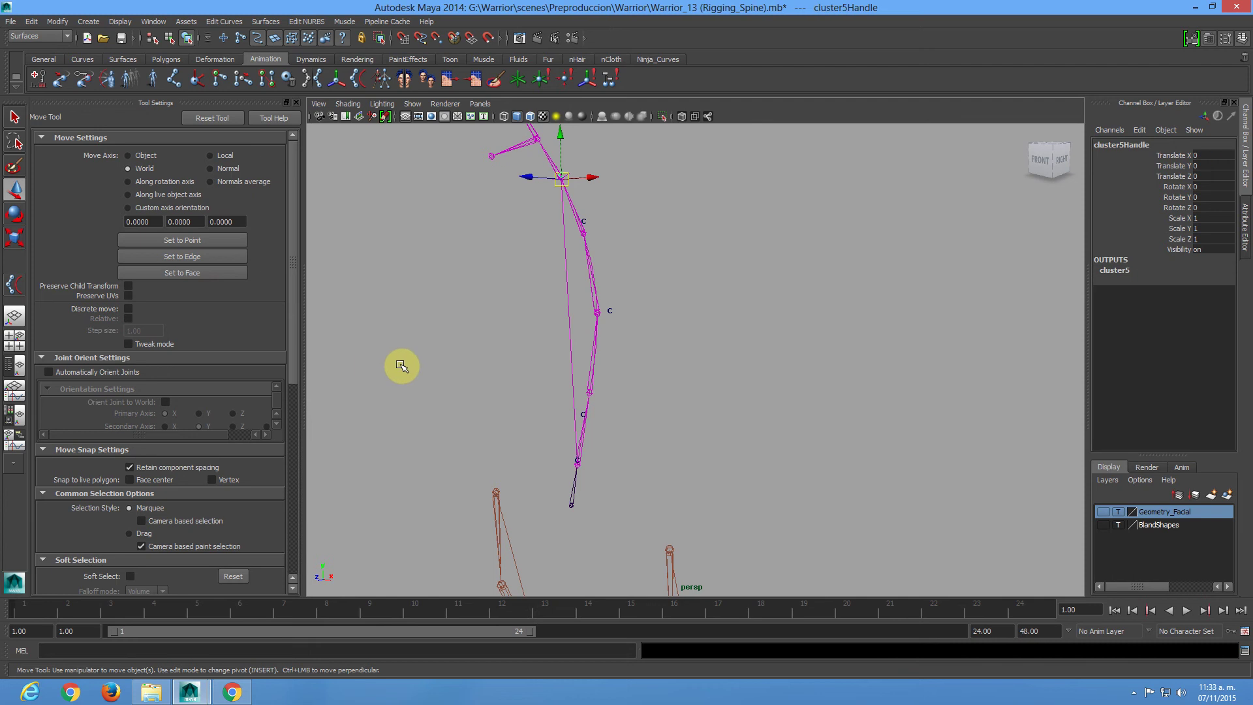
# Show the Geometry_Facial layer again and open the attributes of the lowest spine cluster in the side view.
pyautogui.keyDown('alt'); pyautogui.moveTo(585, 428); pyautogui.dragTo(532, 378); pyautogui.keyUp('alt')
pyautogui.keyDown('alt'); pyautogui.moveTo(533, 379); pyautogui.dragTo(560, 314, button='middle'); pyautogui.keyUp('alt')
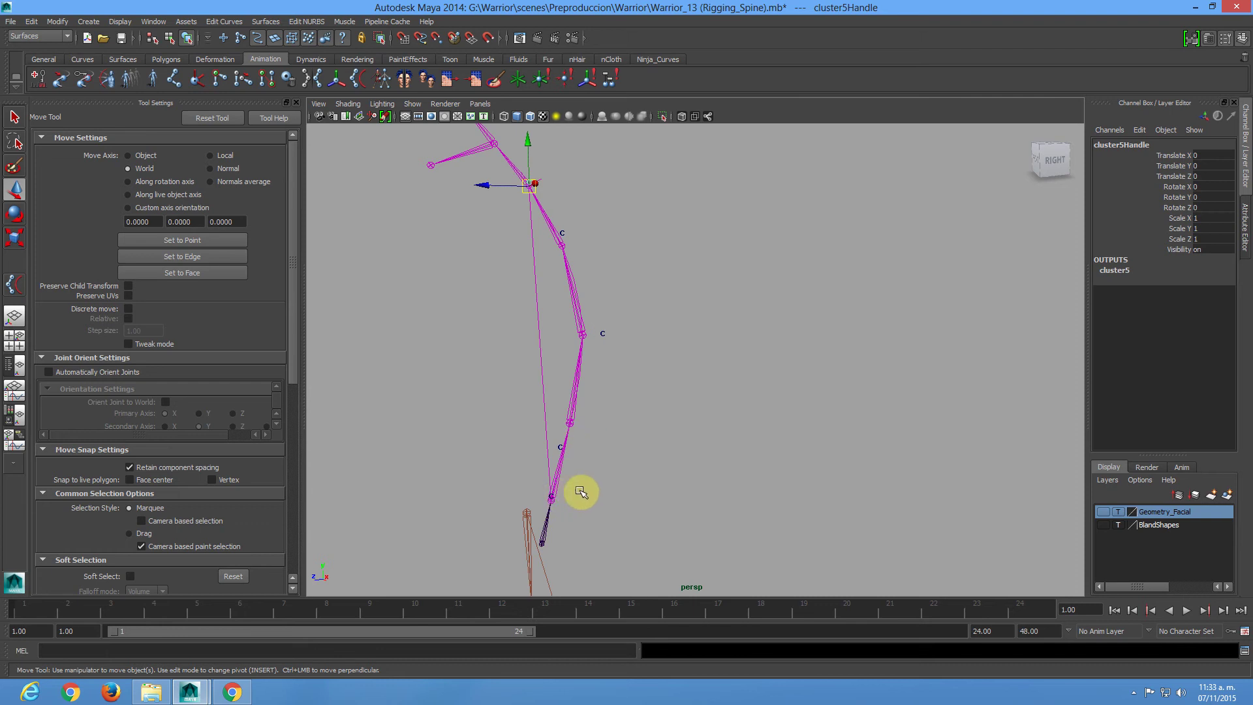
pyautogui.keyDown('alt'); pyautogui.moveTo(682, 487); pyautogui.dragTo(761, 412); pyautogui.keyUp('alt')
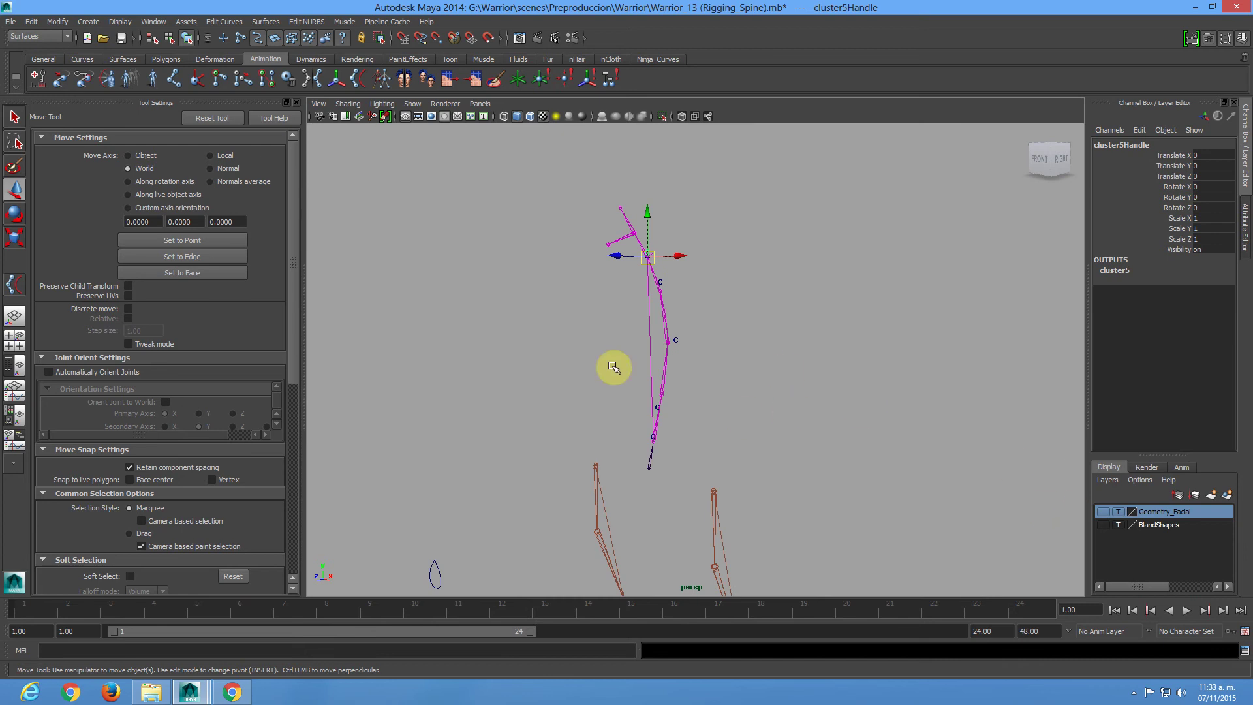
pyautogui.keyDown('alt'); pyautogui.moveTo(755, 346); pyautogui.dragTo(353, 161); pyautogui.keyUp('alt')
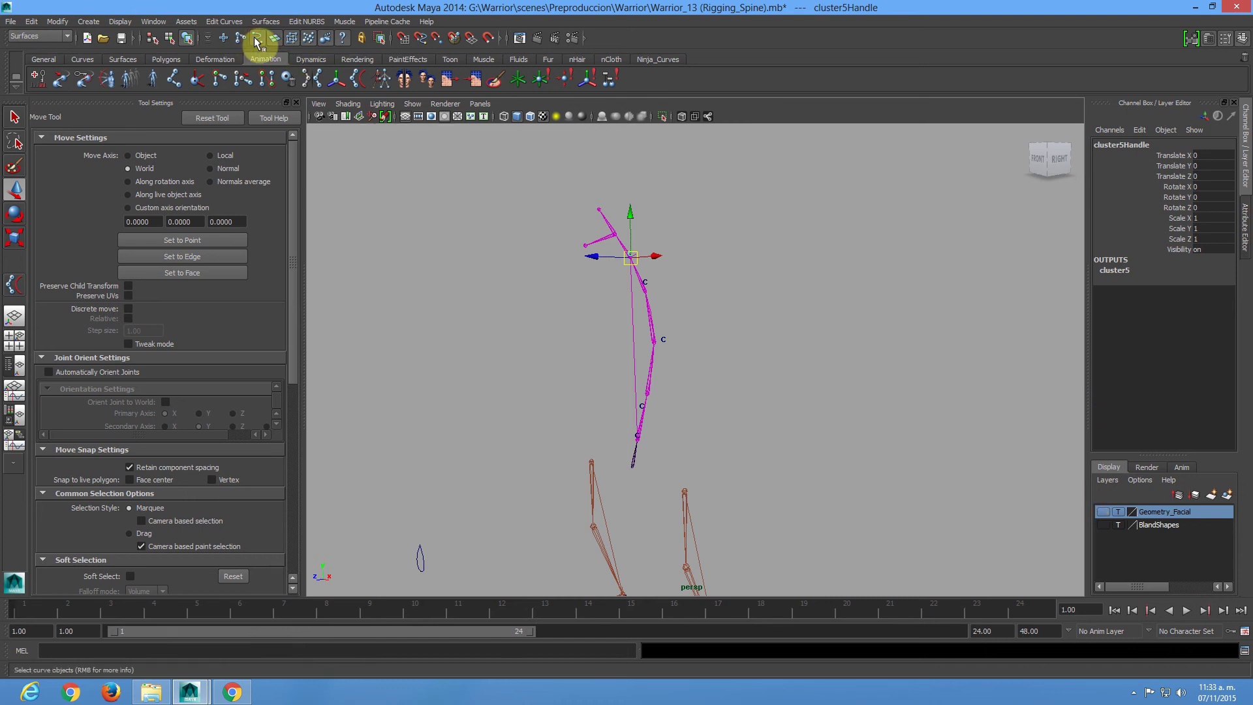
pyautogui.click(1105, 513)
pyautogui.click(636, 436)
pyautogui.keyDown('alt'); pyautogui.moveTo(724, 440); pyautogui.dragTo(676, 432); pyautogui.keyUp('alt')
pyautogui.press('space')
pyautogui.press('space')
pyautogui.keyDown('alt'); pyautogui.moveTo(596, 346); pyautogui.dragTo(662, 425, button='right'); pyautogui.keyUp('alt')
pyautogui.hotkey('ctrl', 'a')
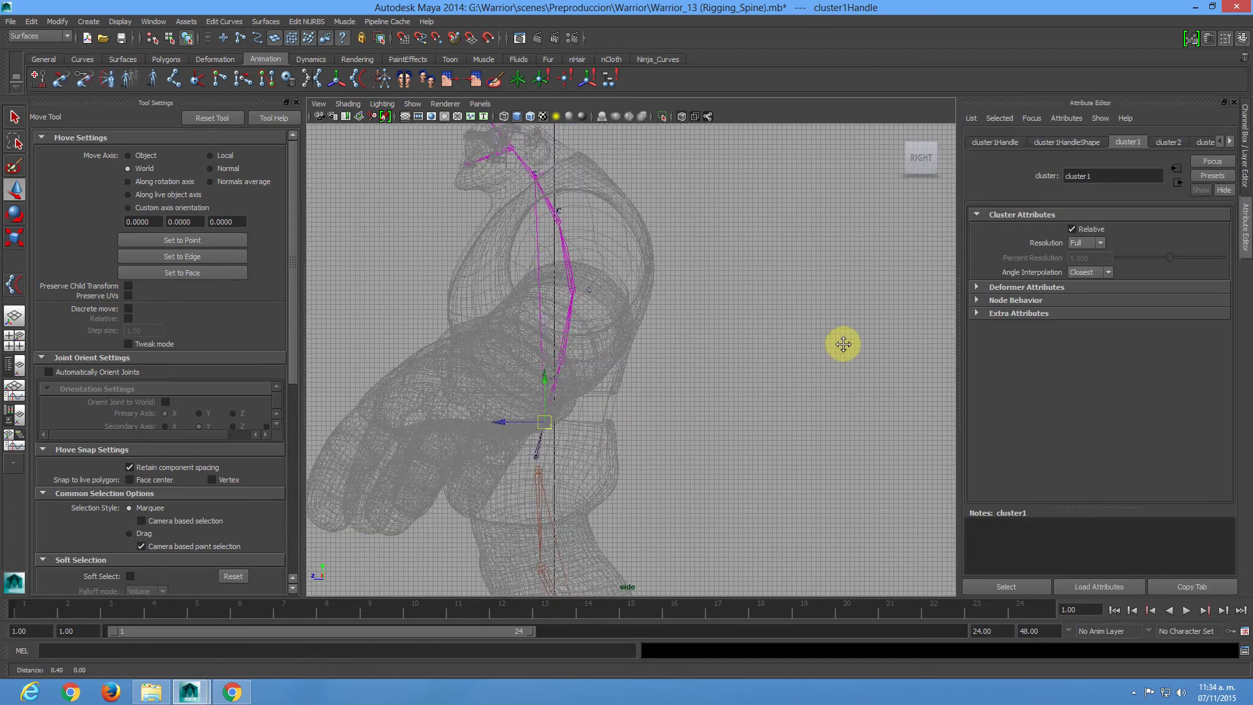
# Set the Z origin of cluster1HandleShape to -15.
pyautogui.click(1087, 142)
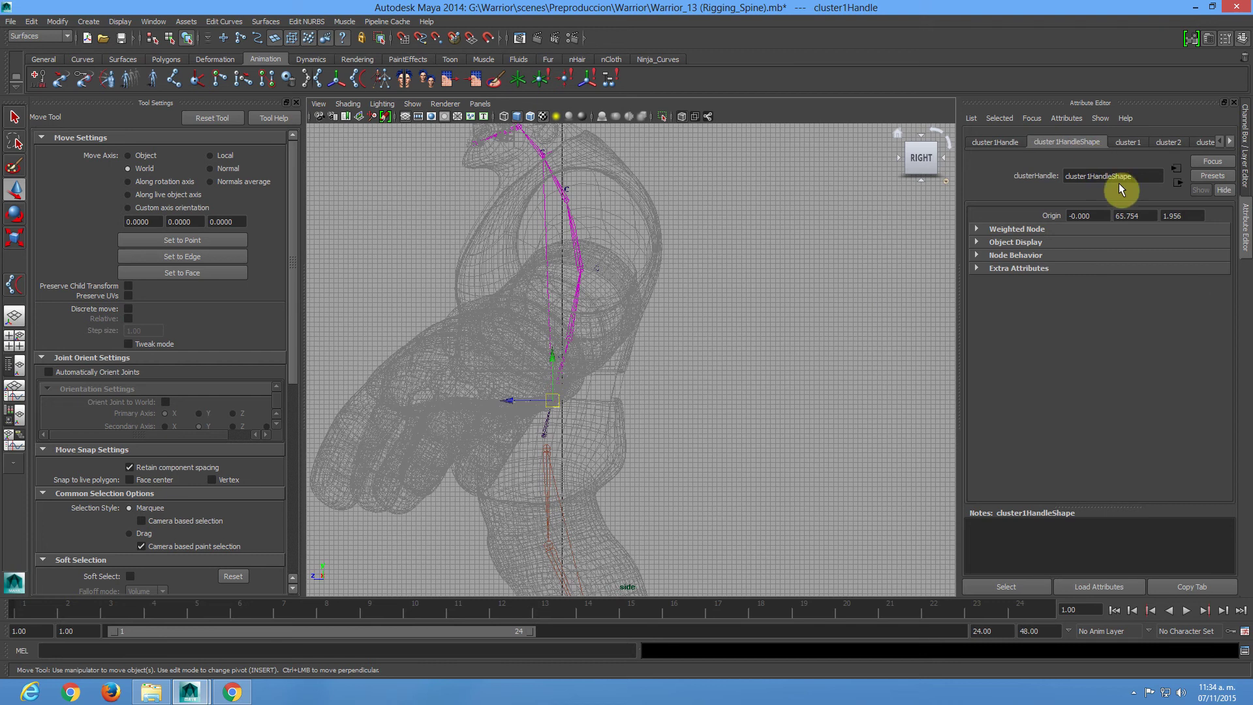
pyautogui.press('space')
pyautogui.press('space')
pyautogui.keyDown('alt'); pyautogui.moveTo(637, 291); pyautogui.dragTo(701, 352); pyautogui.keyUp('alt')
pyautogui.press('space')
pyautogui.press('space')
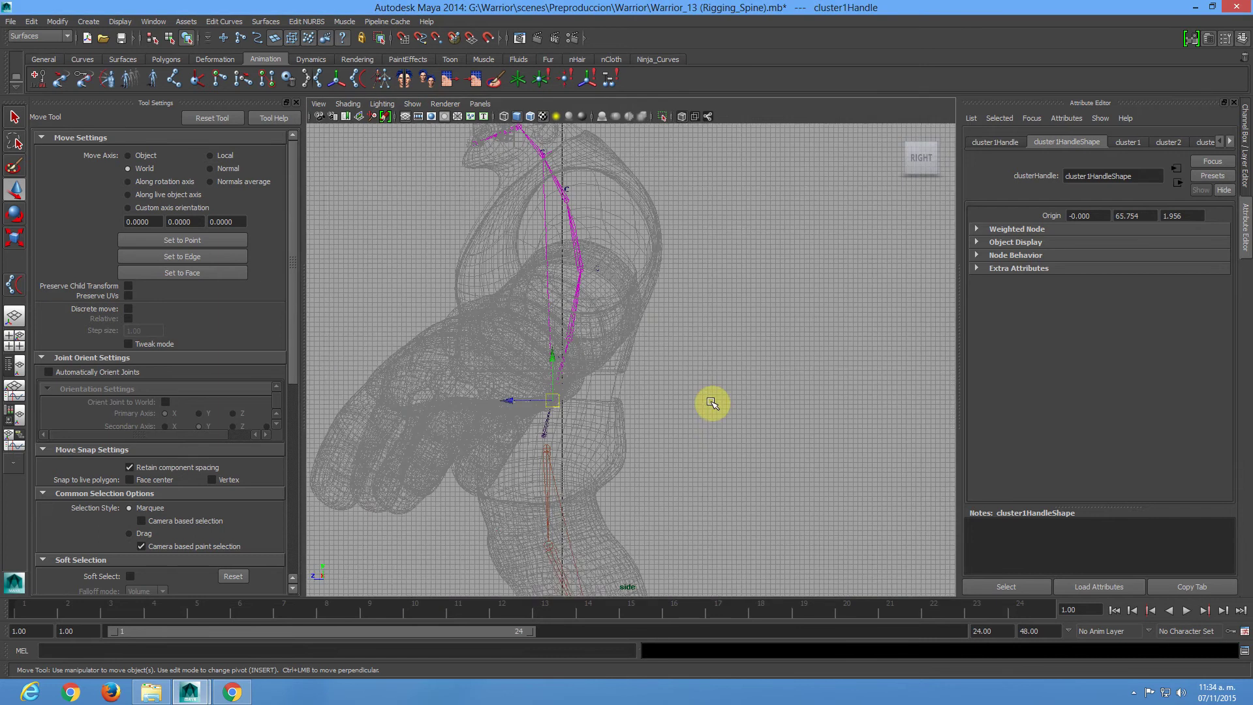
pyautogui.scroll(-3, 671, 383)
pyautogui.keyDown('alt'); pyautogui.moveTo(671, 383); pyautogui.dragTo(688, 379, button='middle'); pyautogui.keyUp('alt')
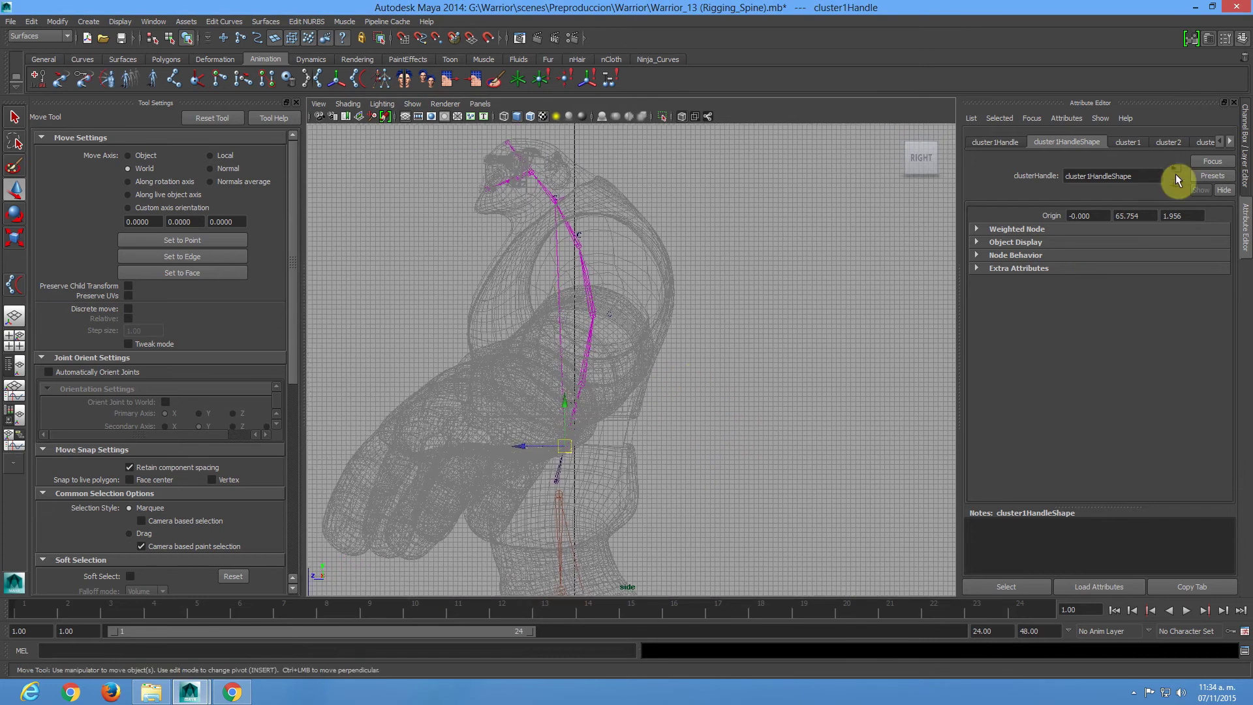
pyautogui.click(1183, 216)
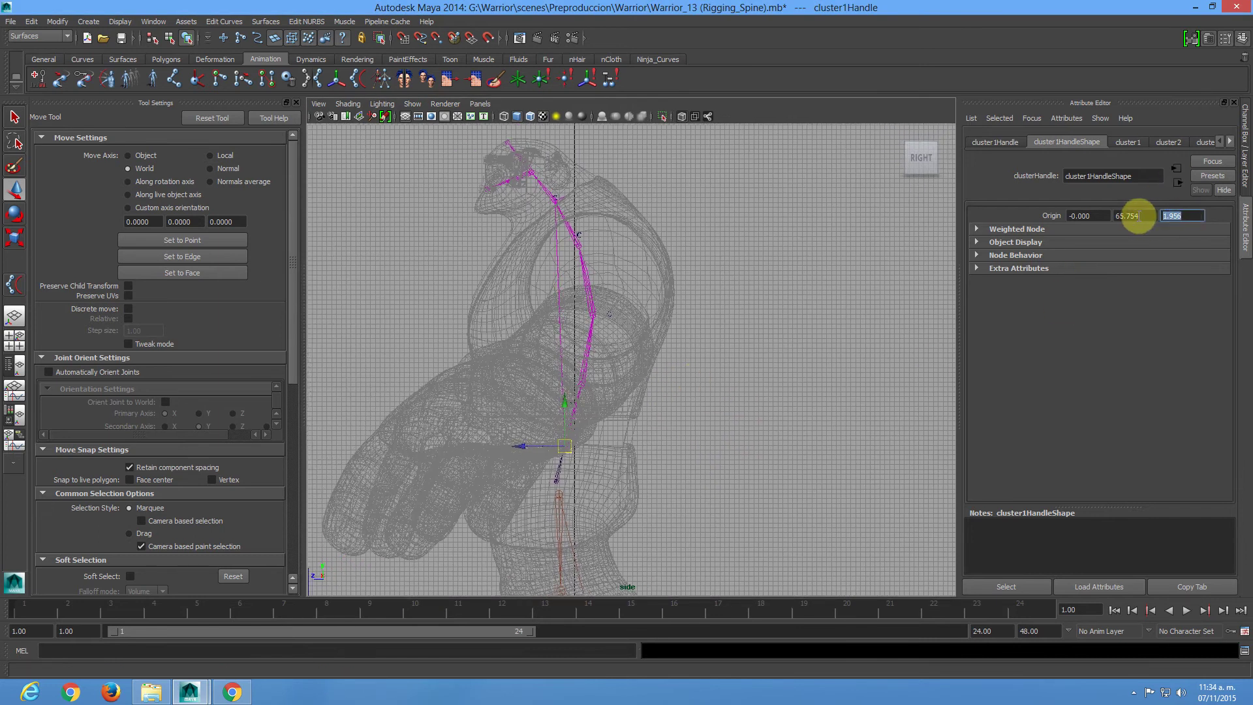
pyautogui.click(1203, 216)
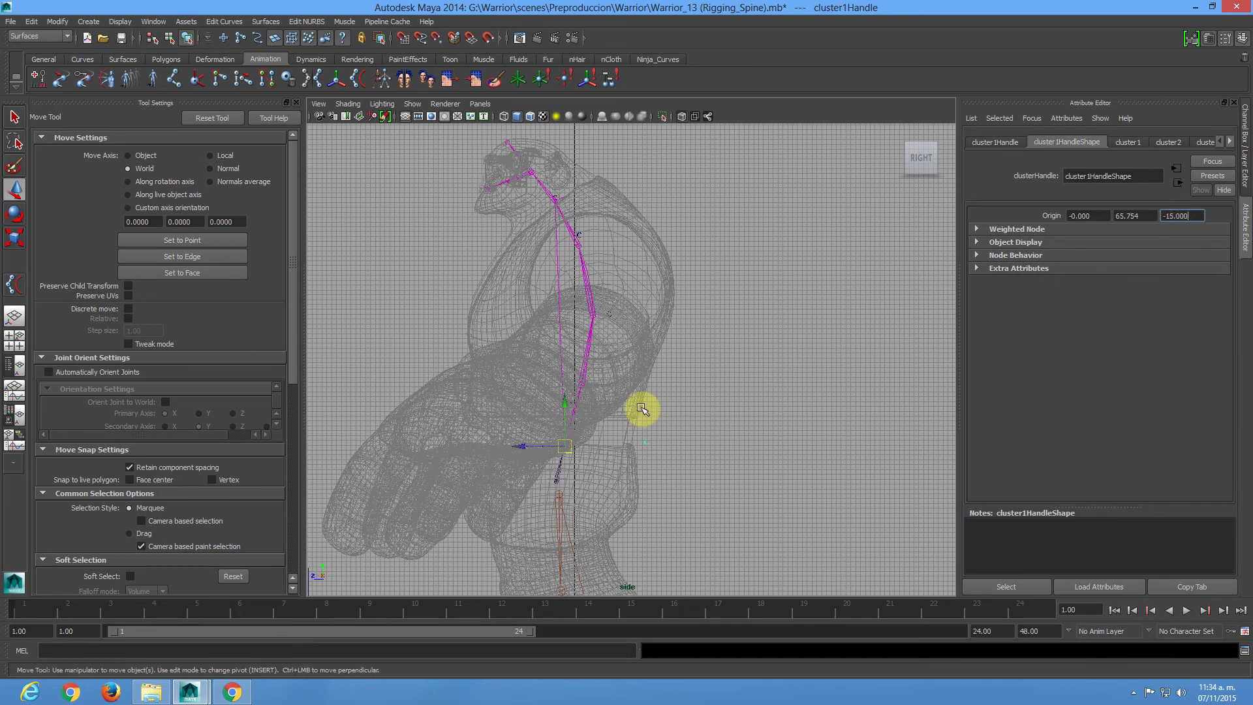
# Select the second cluster from the bottom and offset its Z origin so its handle sits behind the lower back.
pyautogui.click(511, 425)
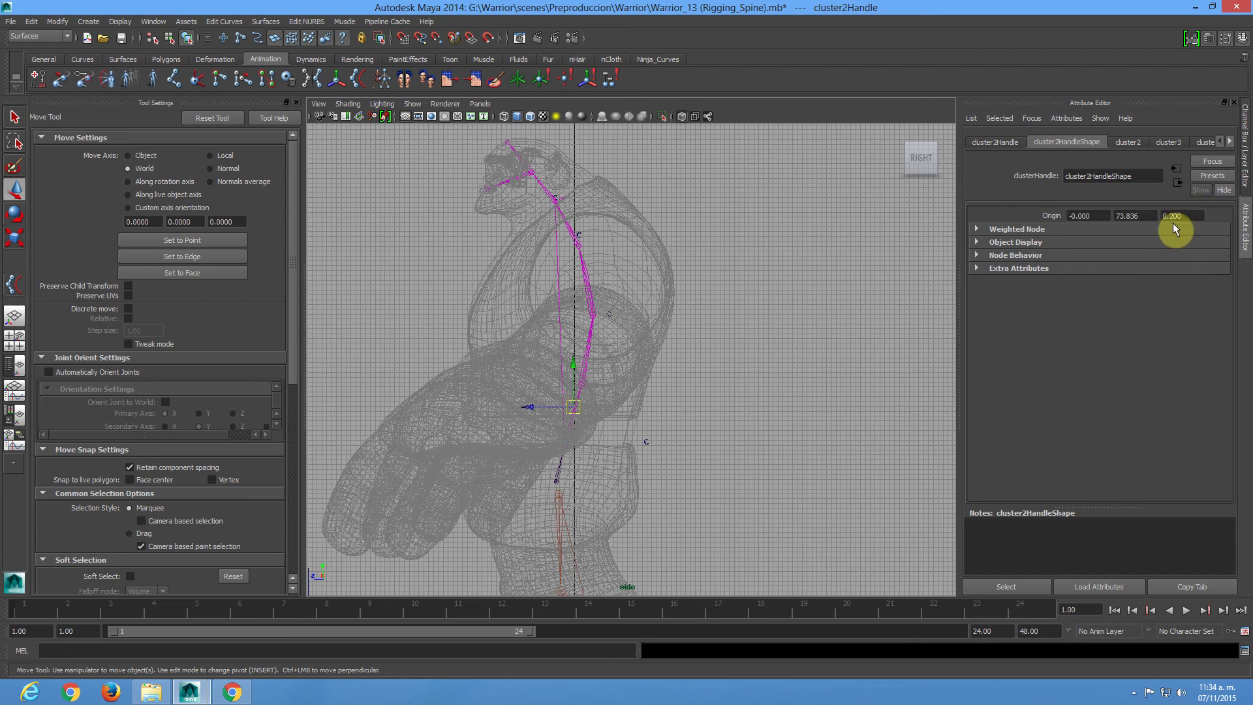
pyautogui.click(1185, 216)
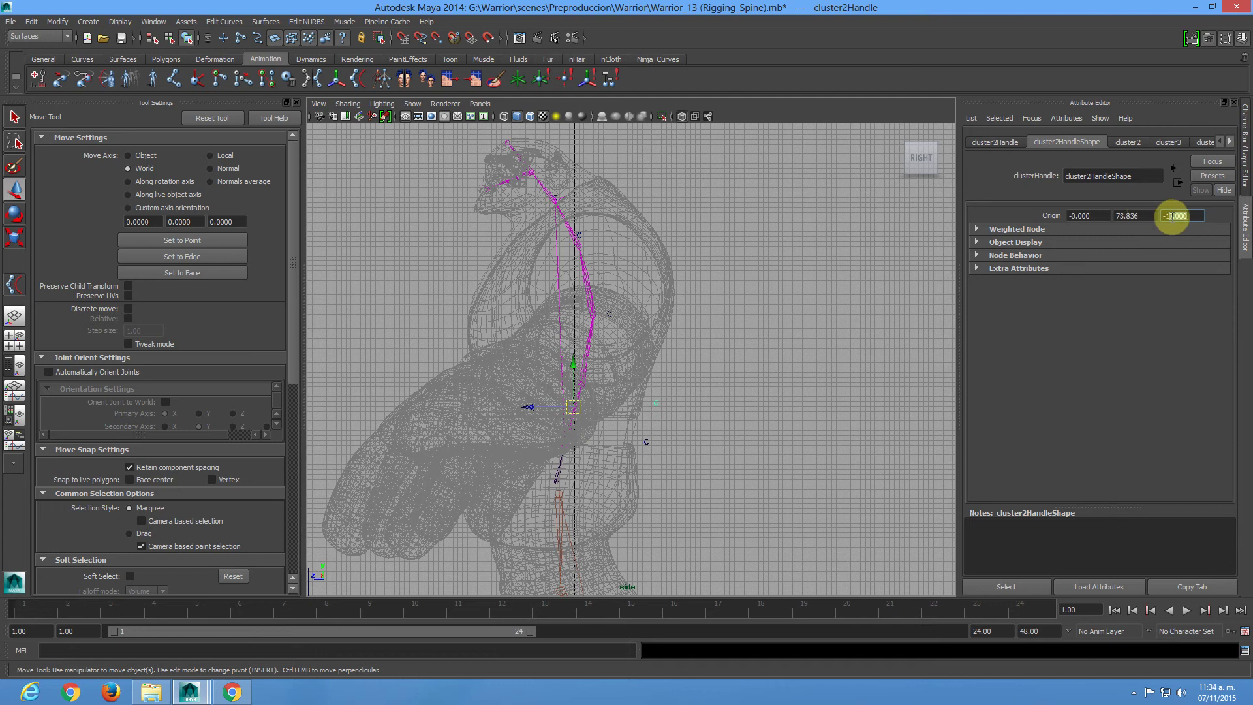
pyautogui.press('Return')
# Reselect the lowest cluster and fine-tune its Z origin so its handle sits slightly farther behind the hips.
pyautogui.click(643, 442)
pyautogui.moveTo(664, 428); pyautogui.dragTo(638, 456)
pyautogui.click(1172, 216)
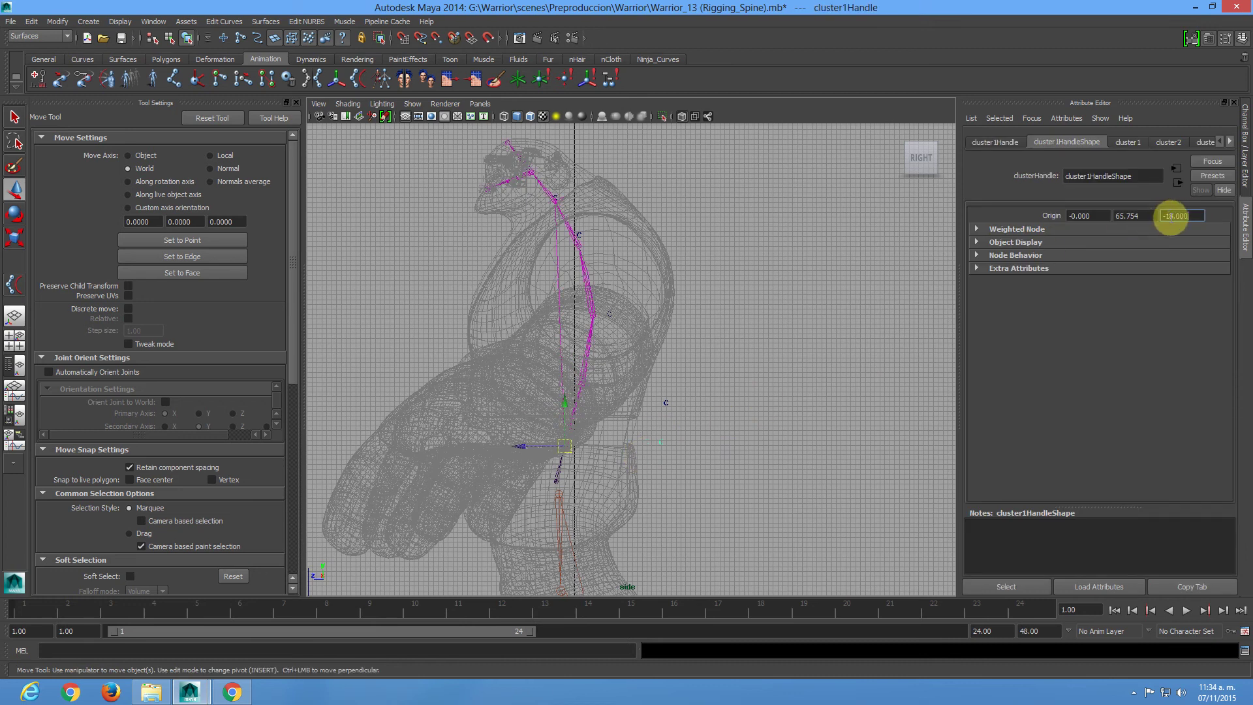
pyautogui.click(1192, 215)
pyautogui.moveTo(1192, 215); pyautogui.dragTo(1172, 216)
pyautogui.press('Return')
# Set the Z origin of the middle spine cluster, cluster3HandleShape, to -25.
pyautogui.click(612, 323)
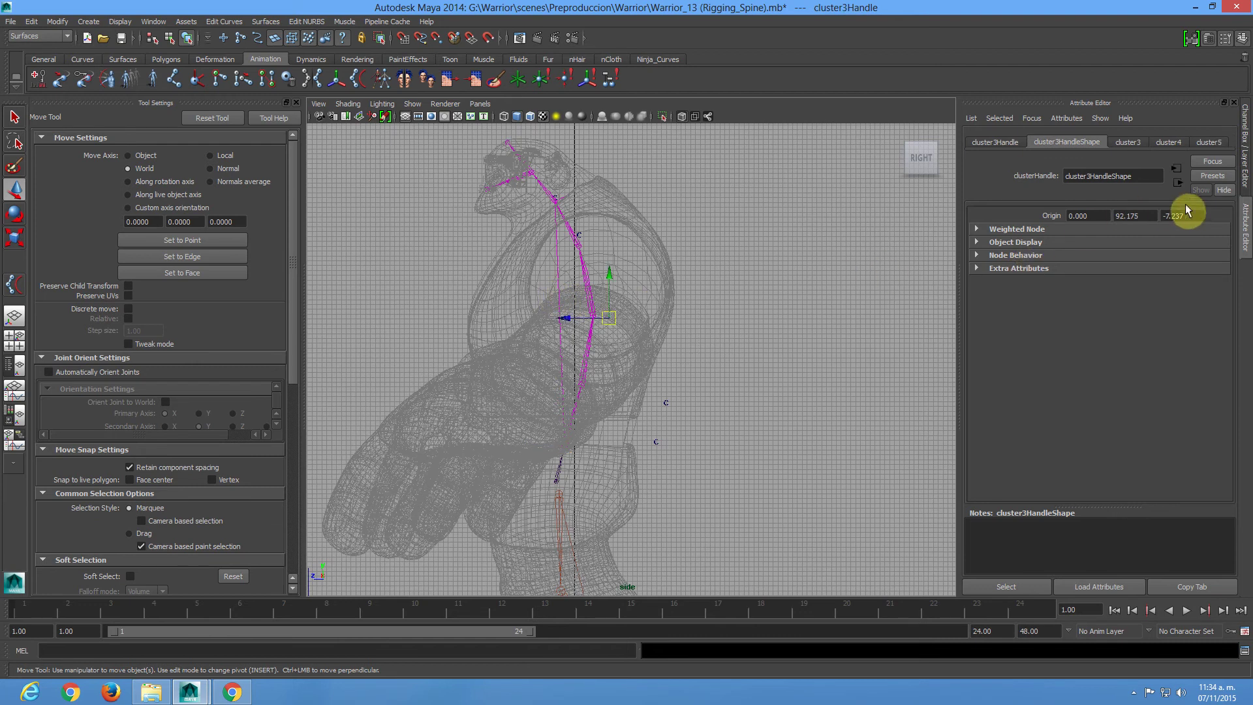
pyautogui.moveTo(1190, 216); pyautogui.dragTo(1147, 214)
pyautogui.moveTo(1194, 213); pyautogui.dragTo(1170, 218)
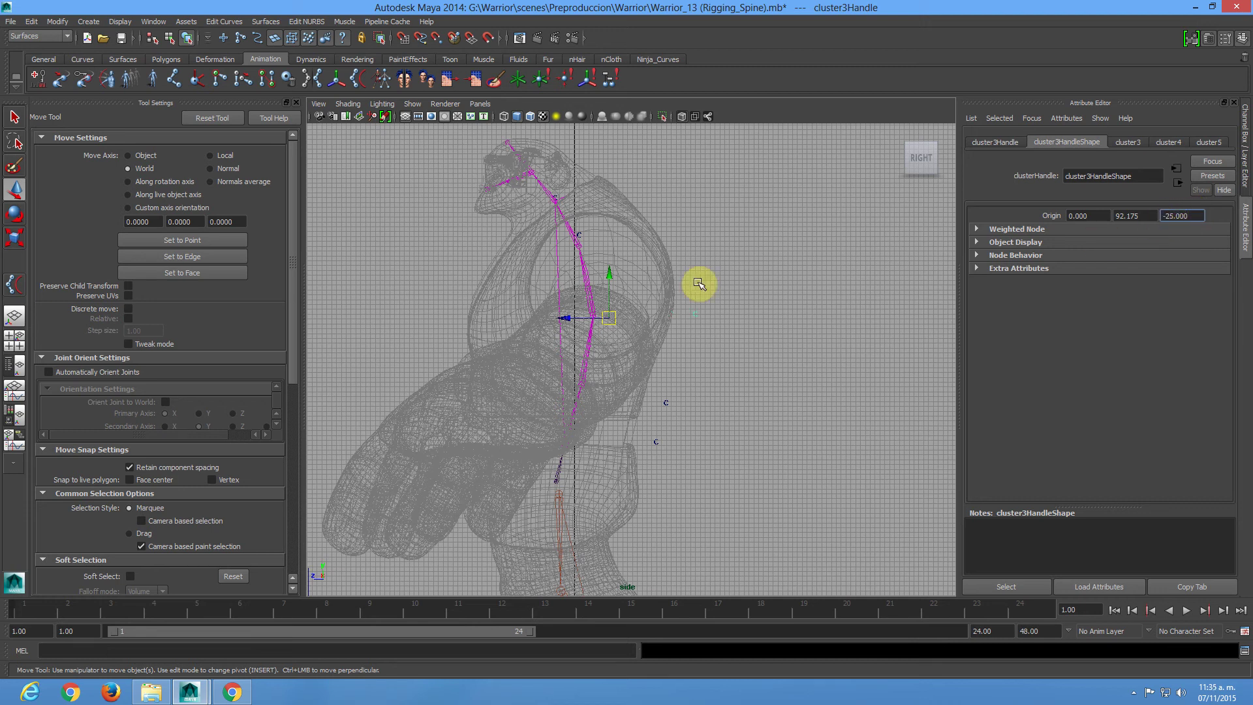
# Set the origin of cluster4HandleShape, at the upper back, to Y 113.386 and Z -20.
pyautogui.moveTo(683, 209); pyautogui.dragTo(567, 264)
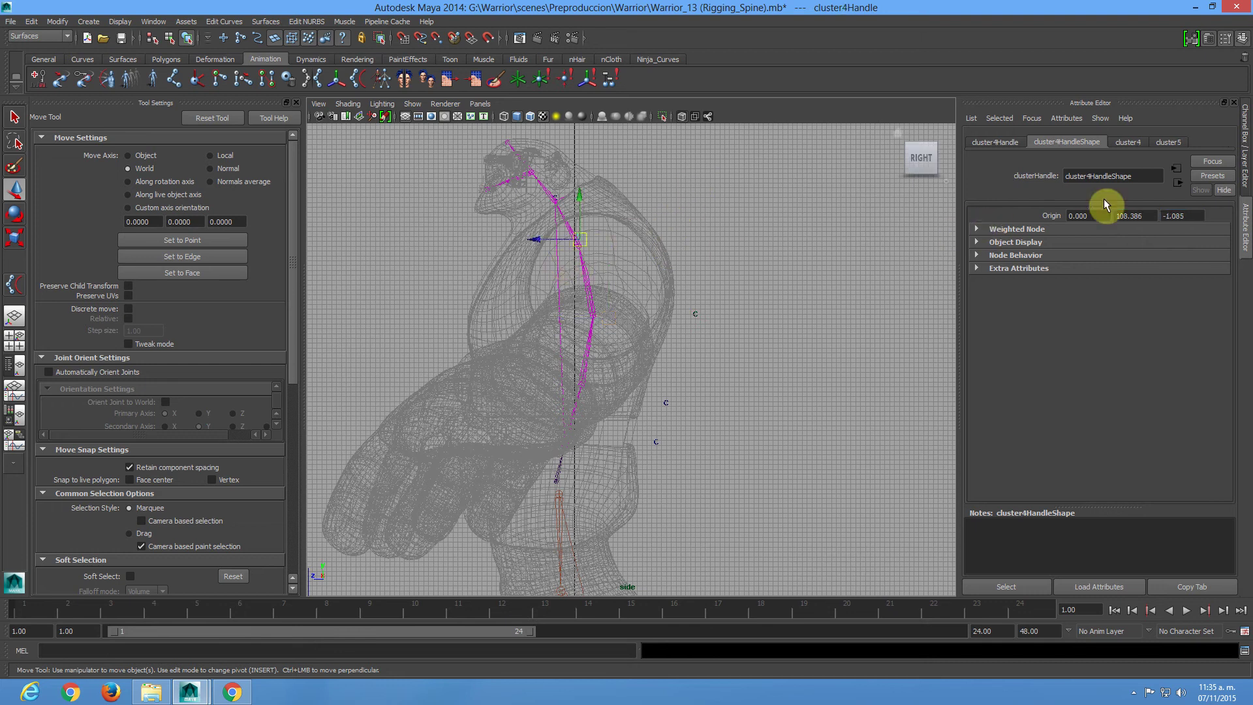
pyautogui.click(1187, 216)
pyautogui.moveTo(1186, 216); pyautogui.dragTo(1162, 217)
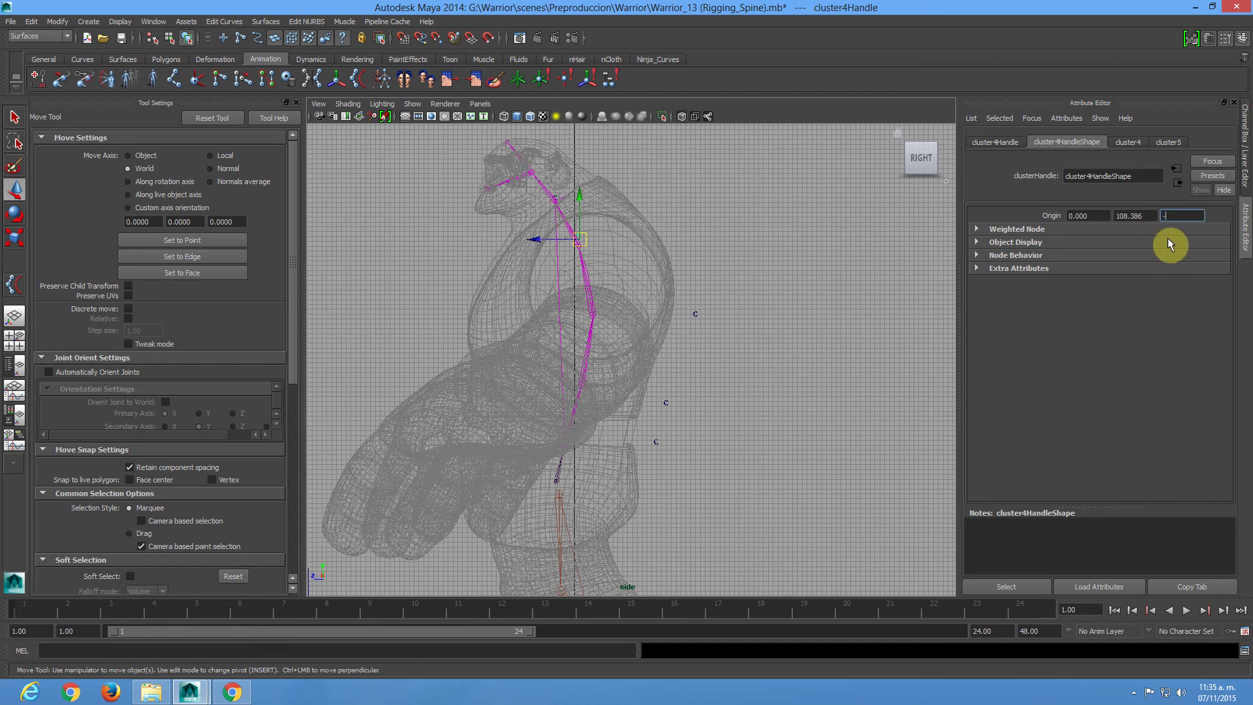
pyautogui.moveTo(1151, 216); pyautogui.dragTo(1124, 215)
pyautogui.doubleClick(1126, 217)
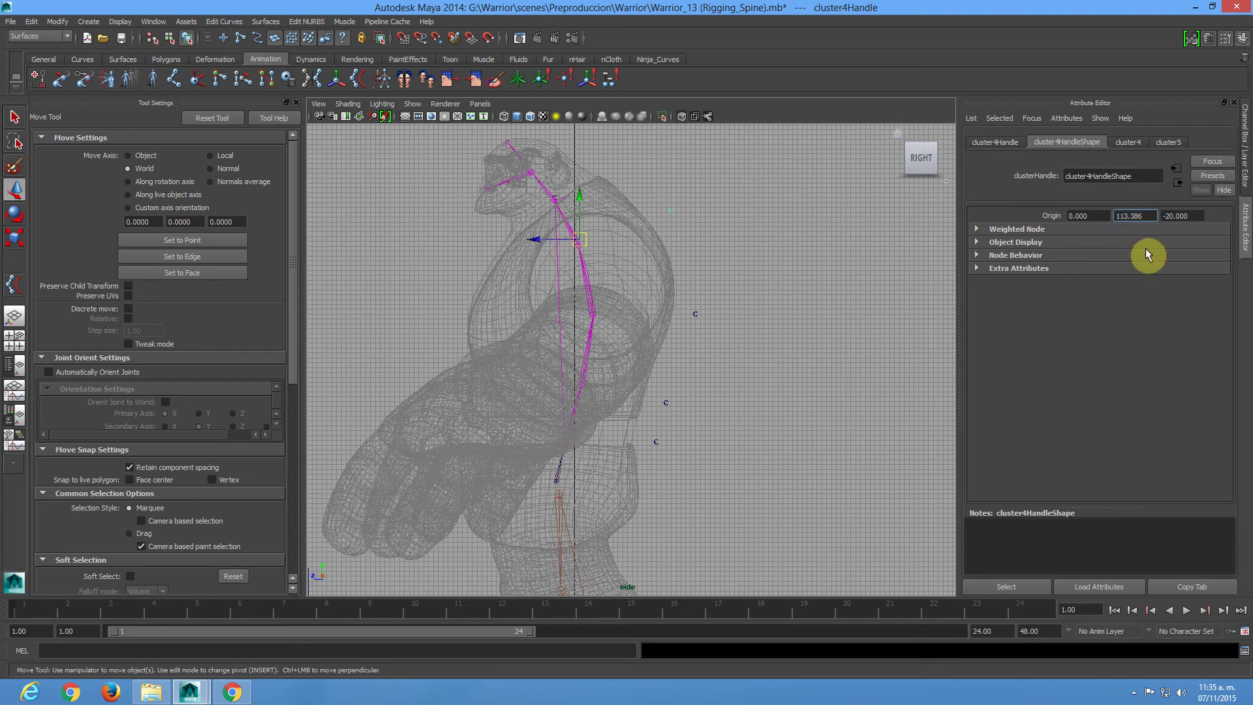
# Set the origin of the topmost spine cluster, cluster5HandleShape, to Y 125.091 and Z -7.
pyautogui.click(554, 197)
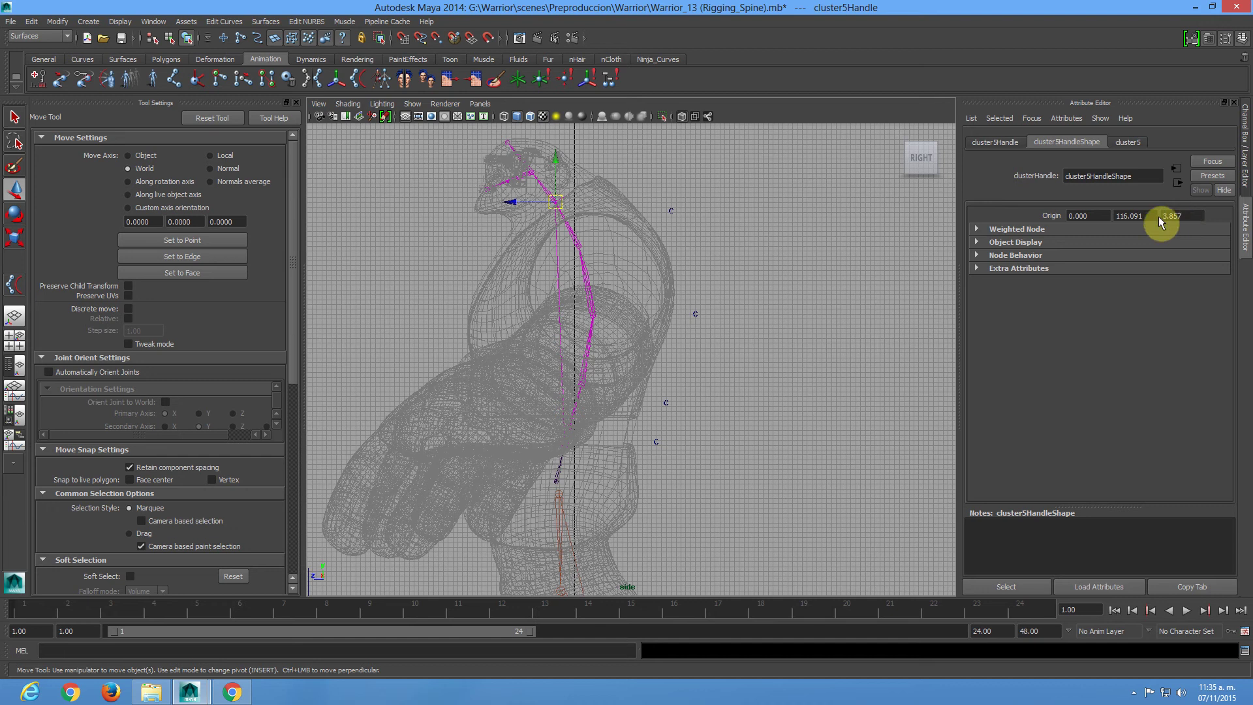
pyautogui.moveTo(1181, 216); pyautogui.dragTo(1157, 217)
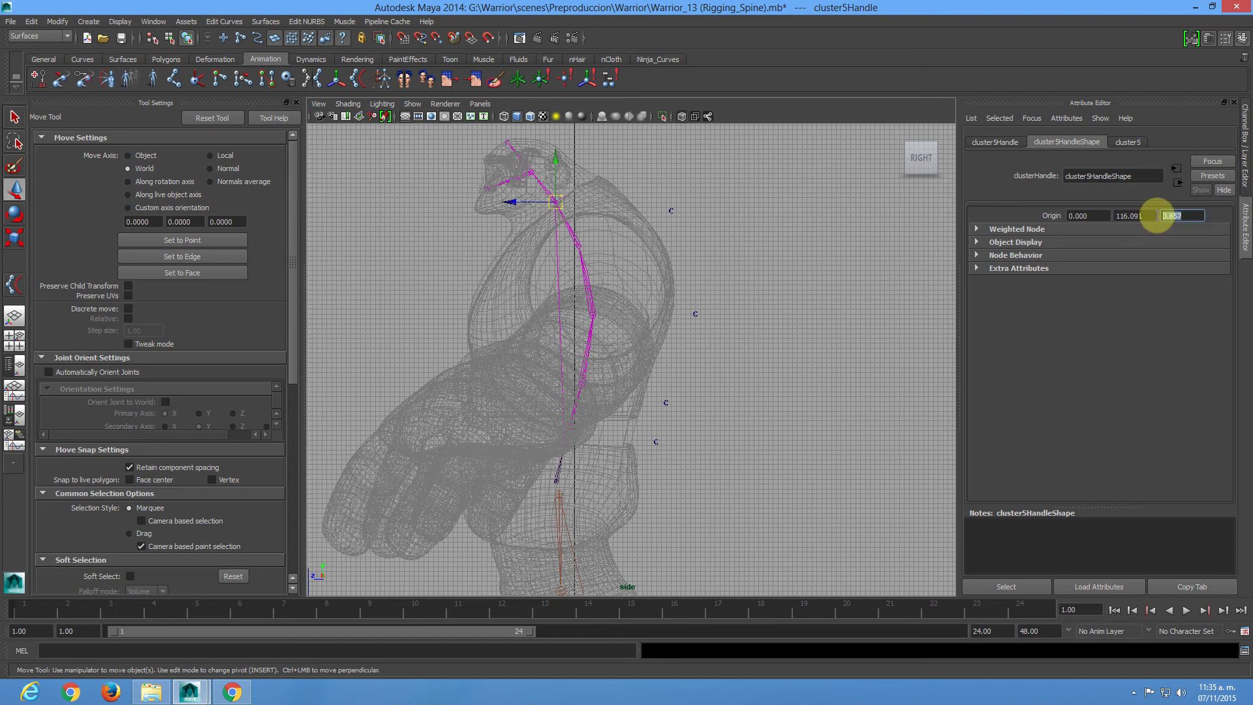
pyautogui.click(1167, 218)
pyautogui.moveTo(1192, 215); pyautogui.dragTo(1168, 217)
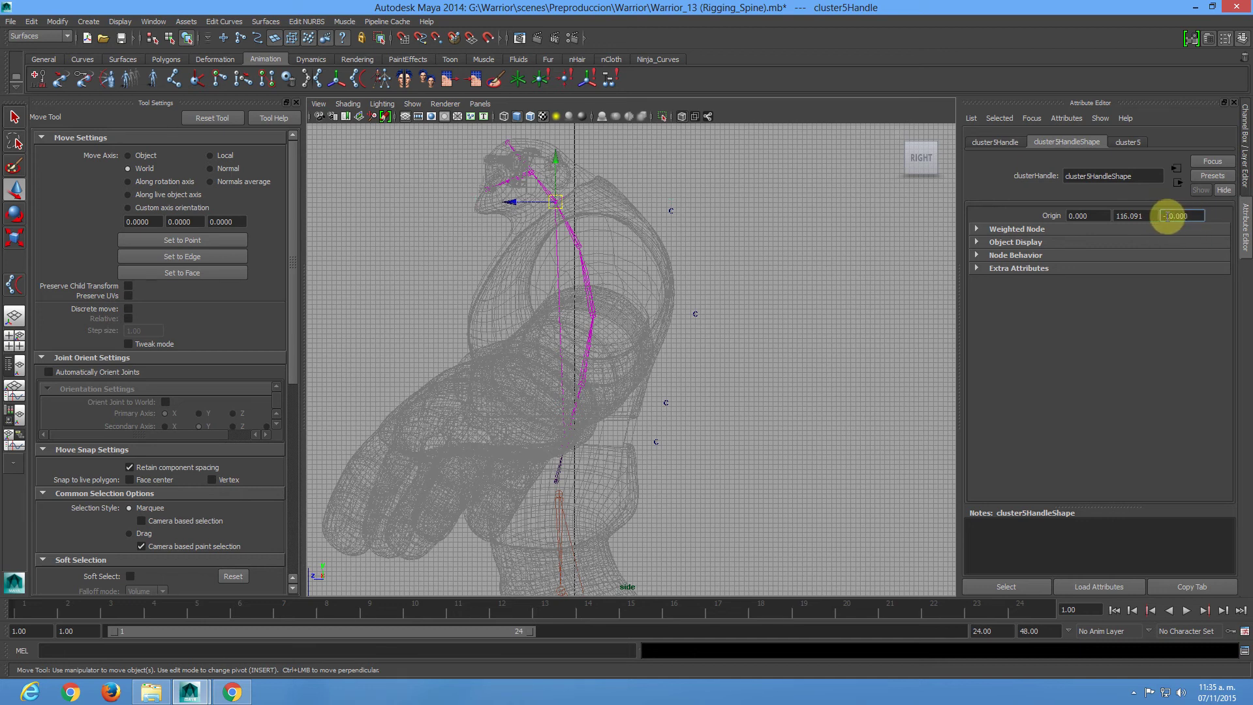
pyautogui.click(1116, 217)
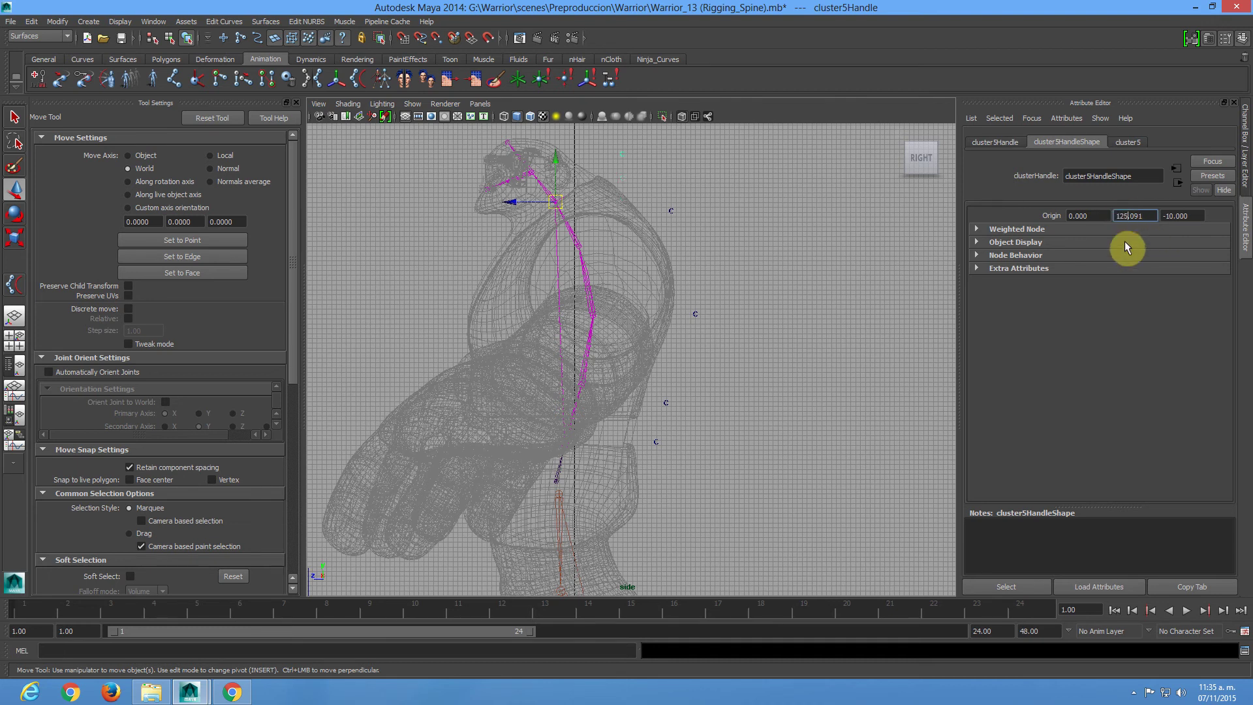
pyautogui.click(1170, 216)
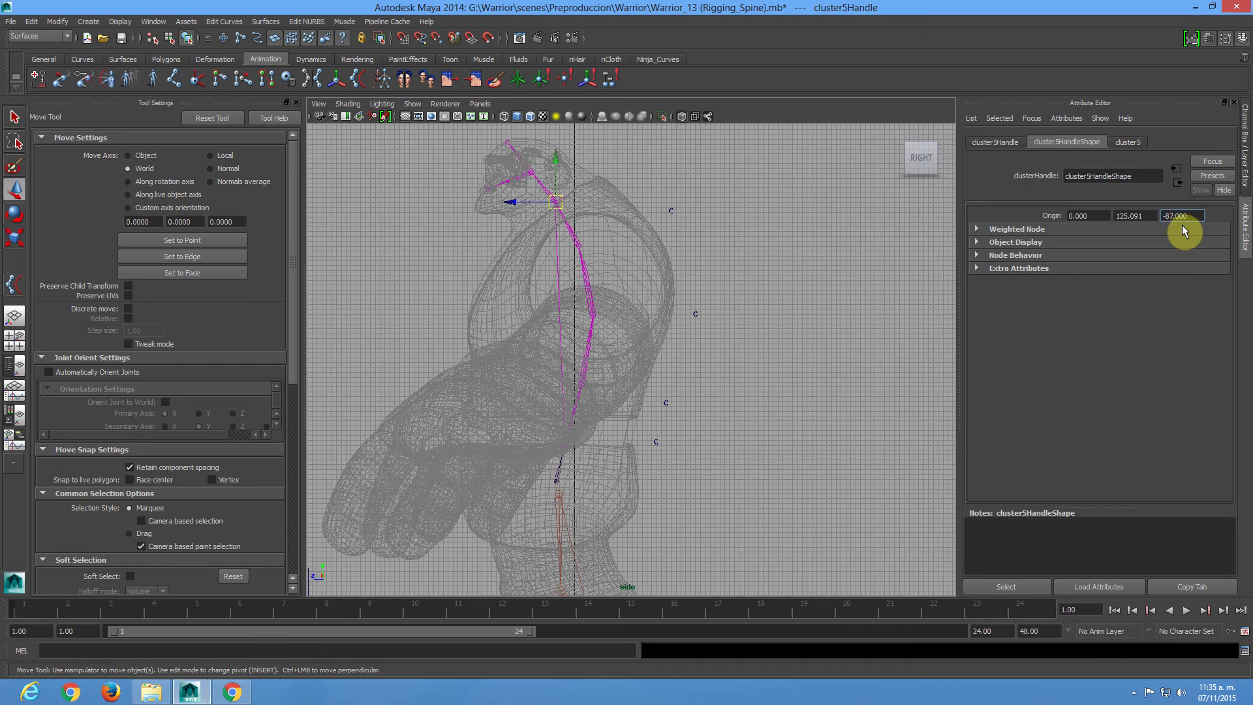
pyautogui.click(1176, 216)
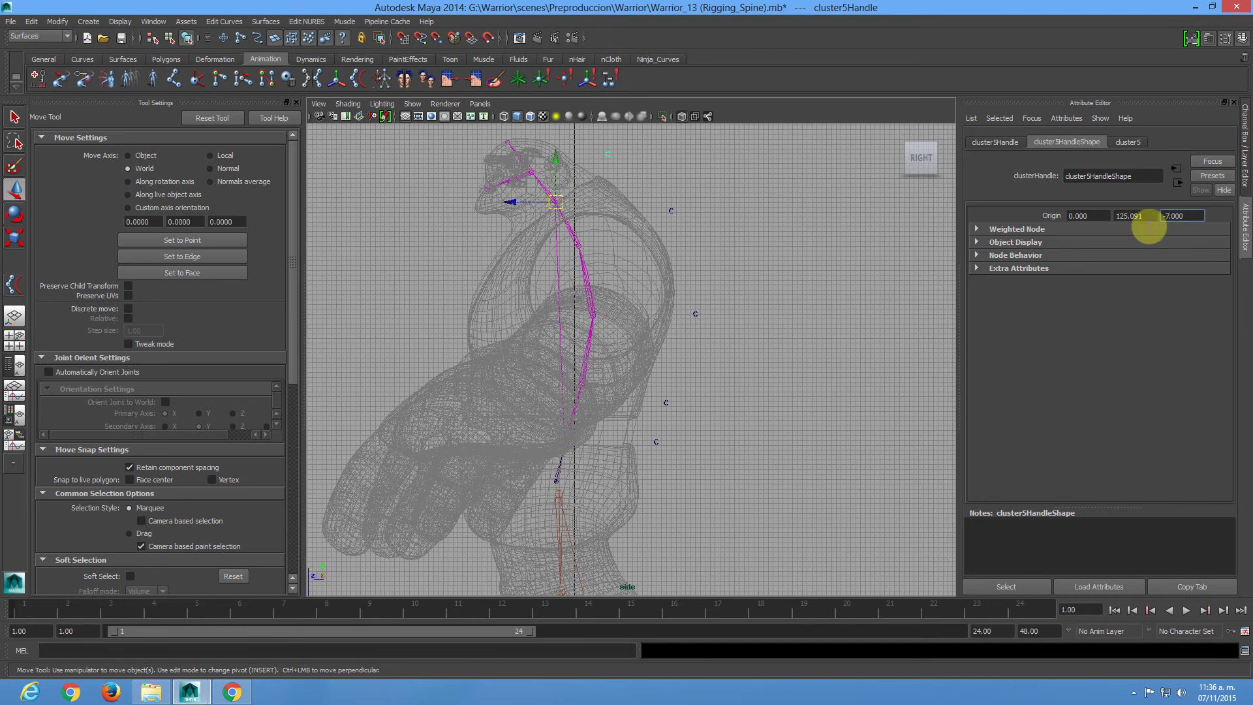
# Show the Geometry_Facial layer in its normal display type and examine the cluster handles against the warrior's back in the perspective view.
pyautogui.click(759, 317)
pyautogui.press('space')
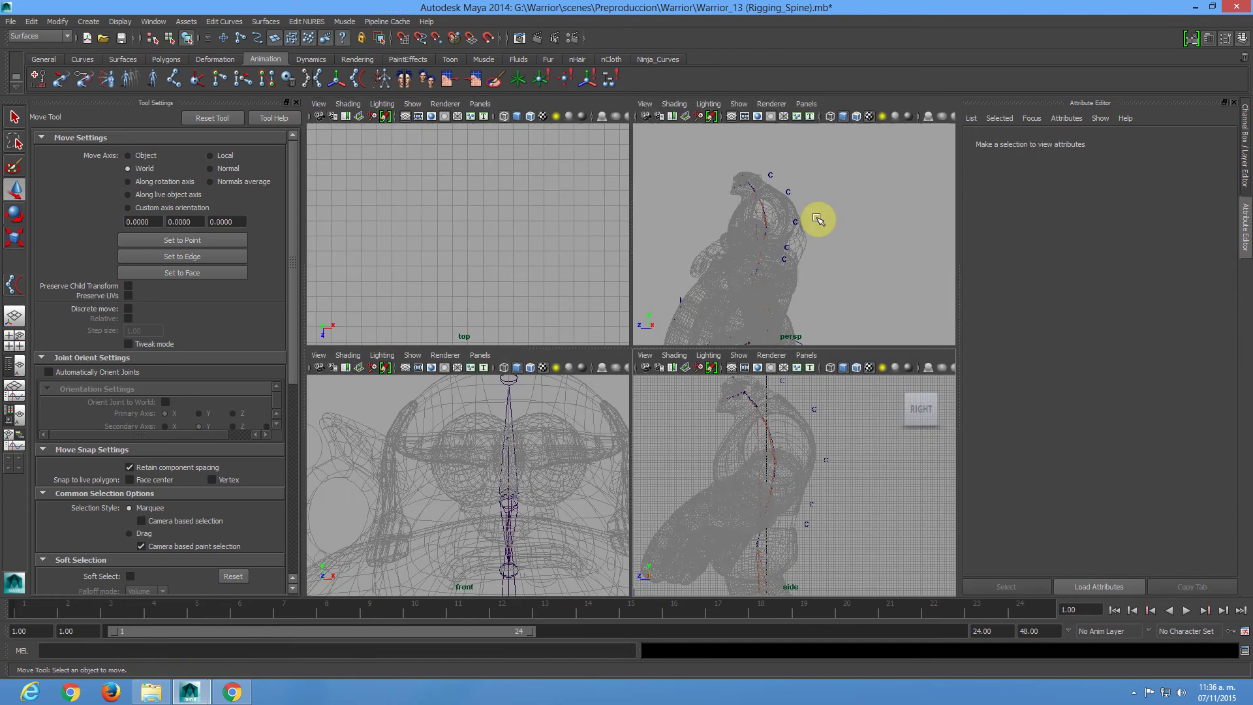
pyautogui.press('space')
pyautogui.keyDown('alt'); pyautogui.moveTo(756, 316); pyautogui.dragTo(626, 365); pyautogui.keyUp('alt')
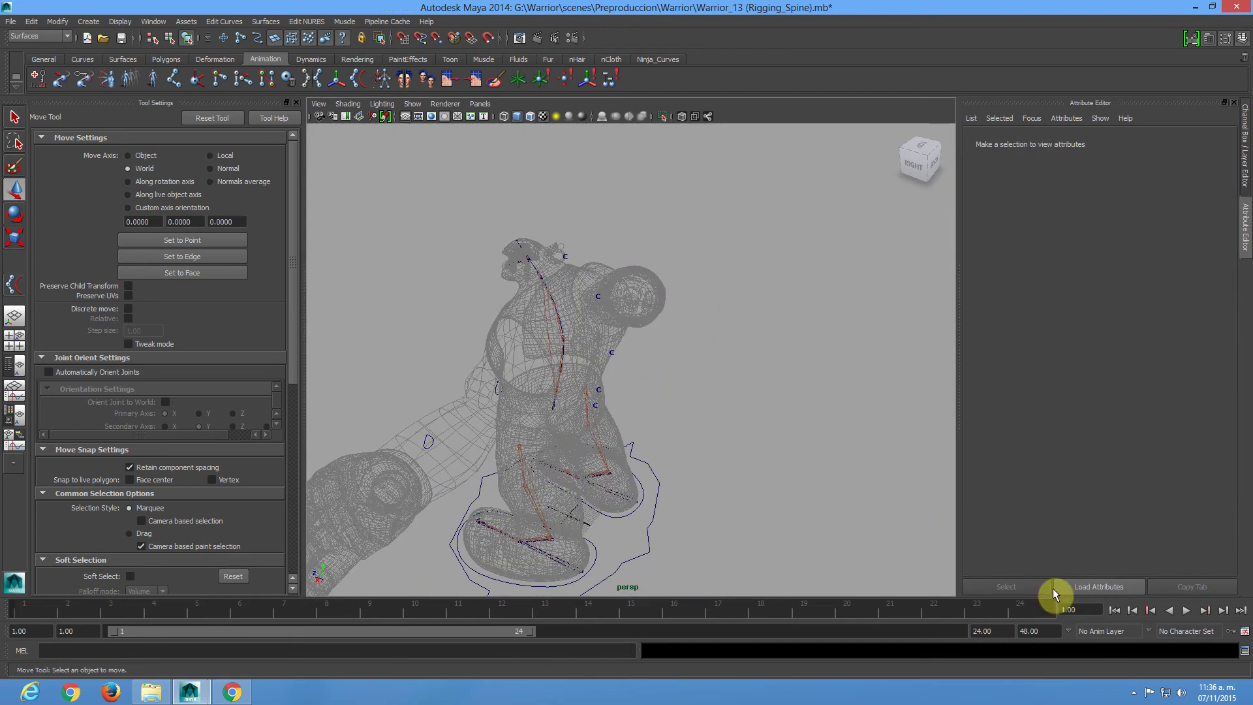
pyautogui.click(1246, 150)
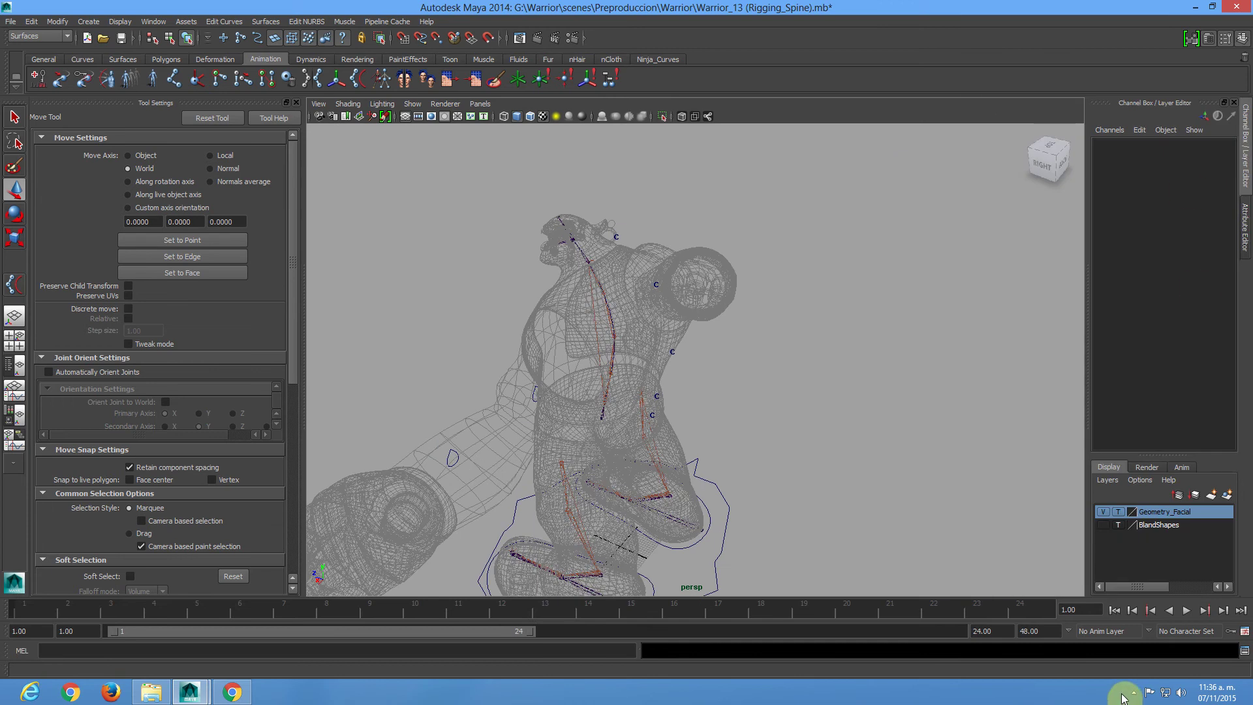
pyautogui.click(1119, 512)
pyautogui.moveTo(783, 358)
pyautogui.keyDown('alt'); pyautogui.mouseDown()
pyautogui.moveTo(722, 339)
pyautogui.moveTo(685, 351)
pyautogui.moveTo(677, 422)
pyautogui.moveTo(786, 369)
pyautogui.moveTo(816, 385)
pyautogui.moveTo(812, 403)
pyautogui.moveTo(953, 379)
pyautogui.mouseUp(); pyautogui.keyUp('alt')
pyautogui.keyDown('alt'); pyautogui.moveTo(953, 380); pyautogui.dragTo(779, 325, button='right'); pyautogui.keyUp('alt')
pyautogui.moveTo(780, 325)
pyautogui.keyDown('alt'); pyautogui.mouseDown()
pyautogui.moveTo(770, 322)
pyautogui.moveTo(784, 320)
pyautogui.mouseUp(); pyautogui.keyUp('alt')
pyautogui.keyDown('alt'); pyautogui.moveTo(786, 327); pyautogui.dragTo(793, 376, button='middle'); pyautogui.keyUp('alt')
pyautogui.keyDown('alt'); pyautogui.moveTo(870, 414); pyautogui.dragTo(765, 388, button='right'); pyautogui.keyUp('alt')
pyautogui.keyDown('alt'); pyautogui.moveTo(765, 389); pyautogui.dragTo(903, 416); pyautogui.keyUp('alt')
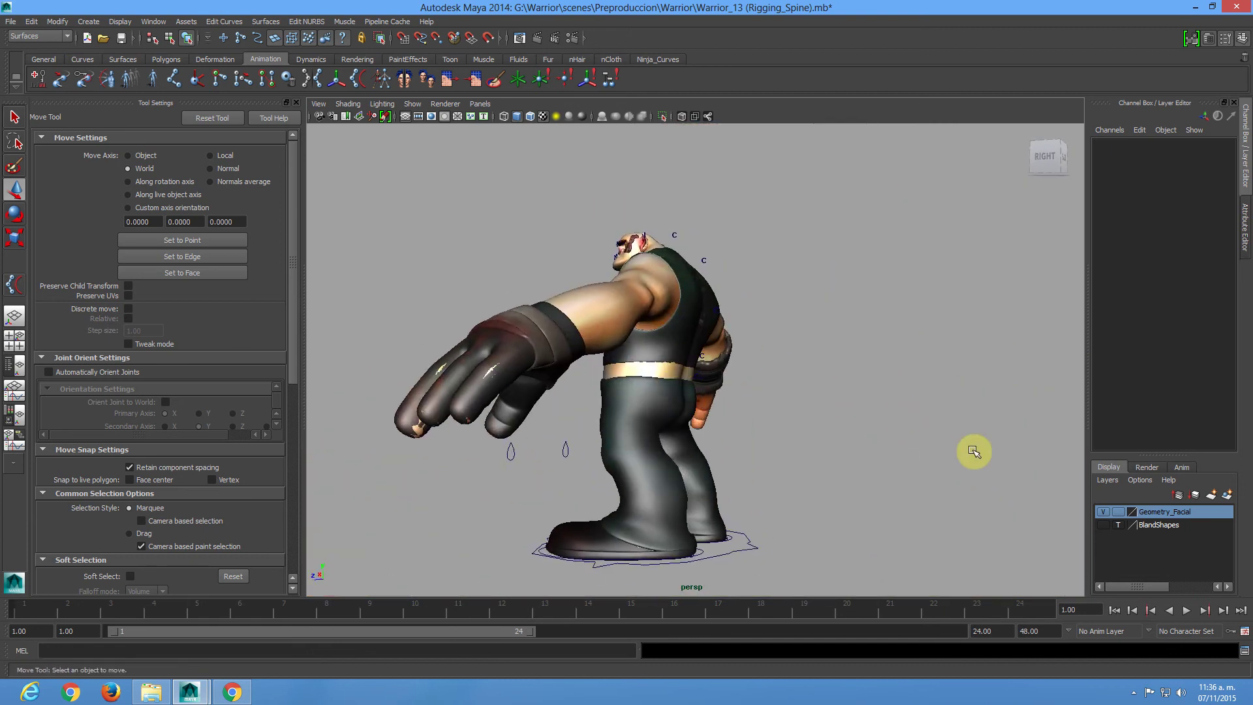
# Set the Geometry_Facial layer back to template display and hide it, leaving the rig on screen.
pyautogui.click(1119, 512)
pyautogui.click(1104, 512)
pyautogui.keyDown('alt'); pyautogui.moveTo(649, 370); pyautogui.dragTo(722, 456, button='right'); pyautogui.keyUp('alt')
pyautogui.keyDown('alt'); pyautogui.moveTo(722, 456); pyautogui.dragTo(811, 478); pyautogui.keyUp('alt')
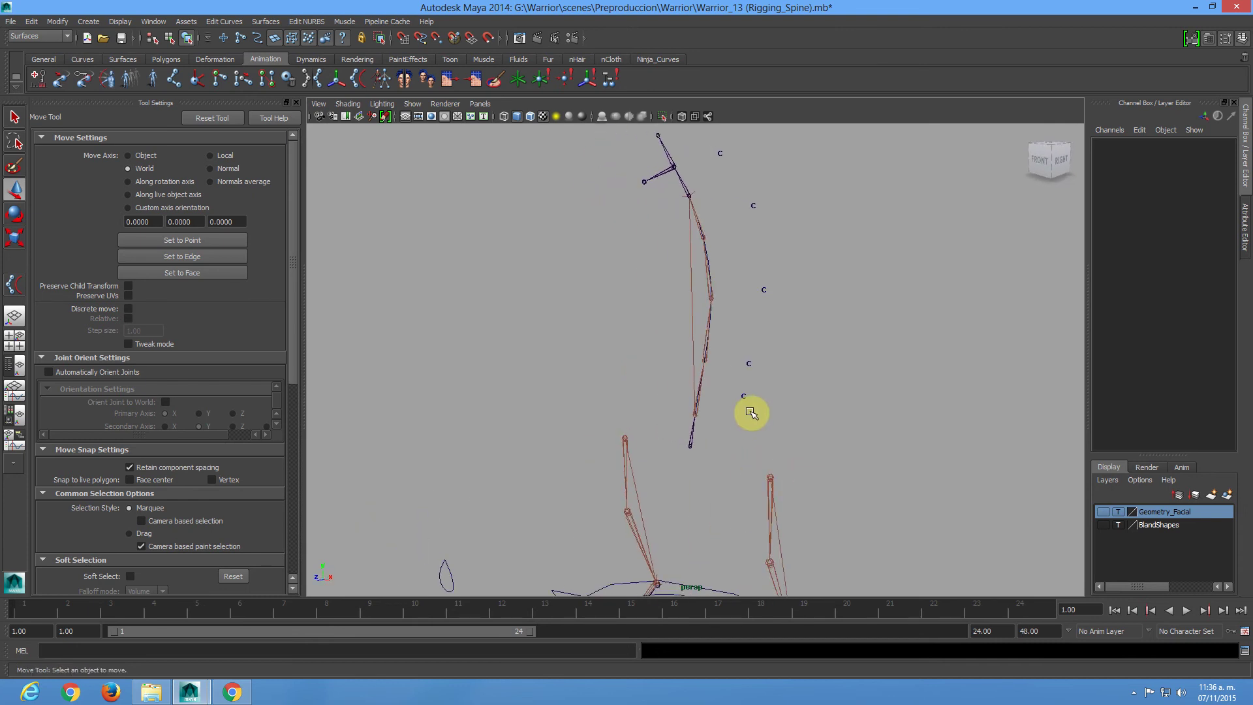
pyautogui.keyDown('alt'); pyautogui.moveTo(881, 498); pyautogui.dragTo(677, 405, button='right'); pyautogui.keyUp('alt')
pyautogui.moveTo(795, 470)
pyautogui.keyDown('alt'); pyautogui.mouseDown()
pyautogui.moveTo(758, 476)
pyautogui.moveTo(776, 476)
pyautogui.mouseUp(); pyautogui.keyUp('alt')
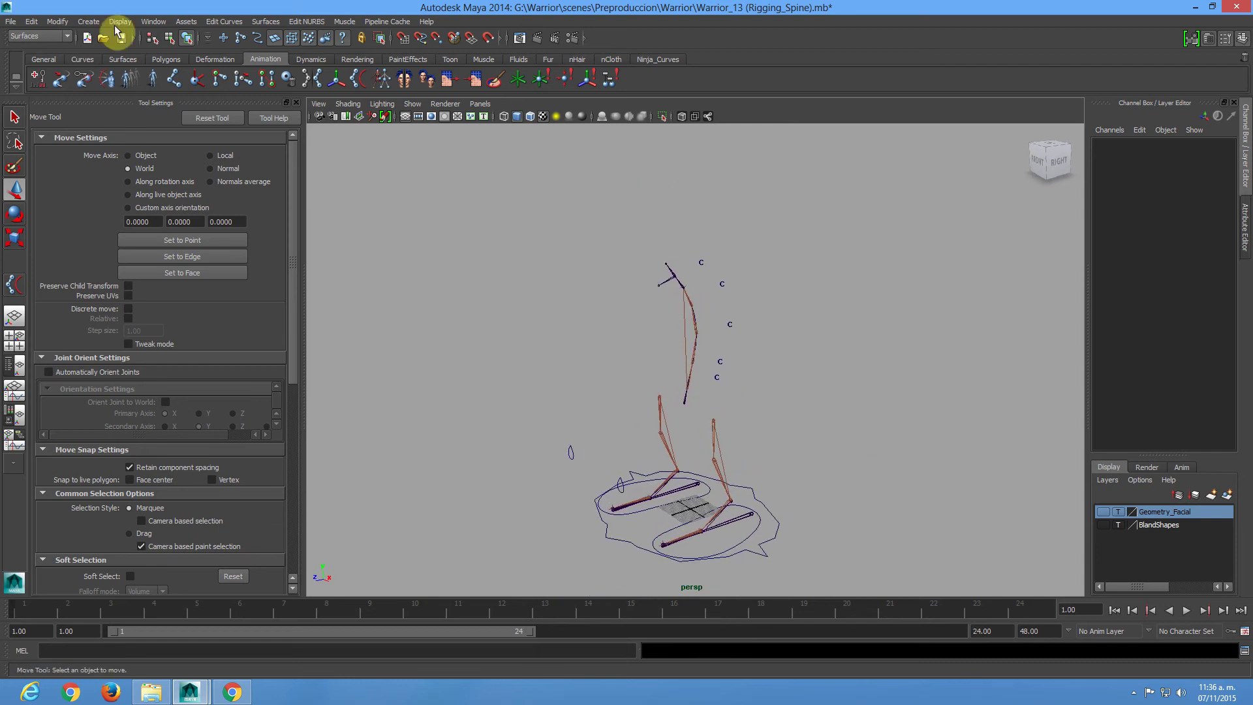
pyautogui.click(658, 60)
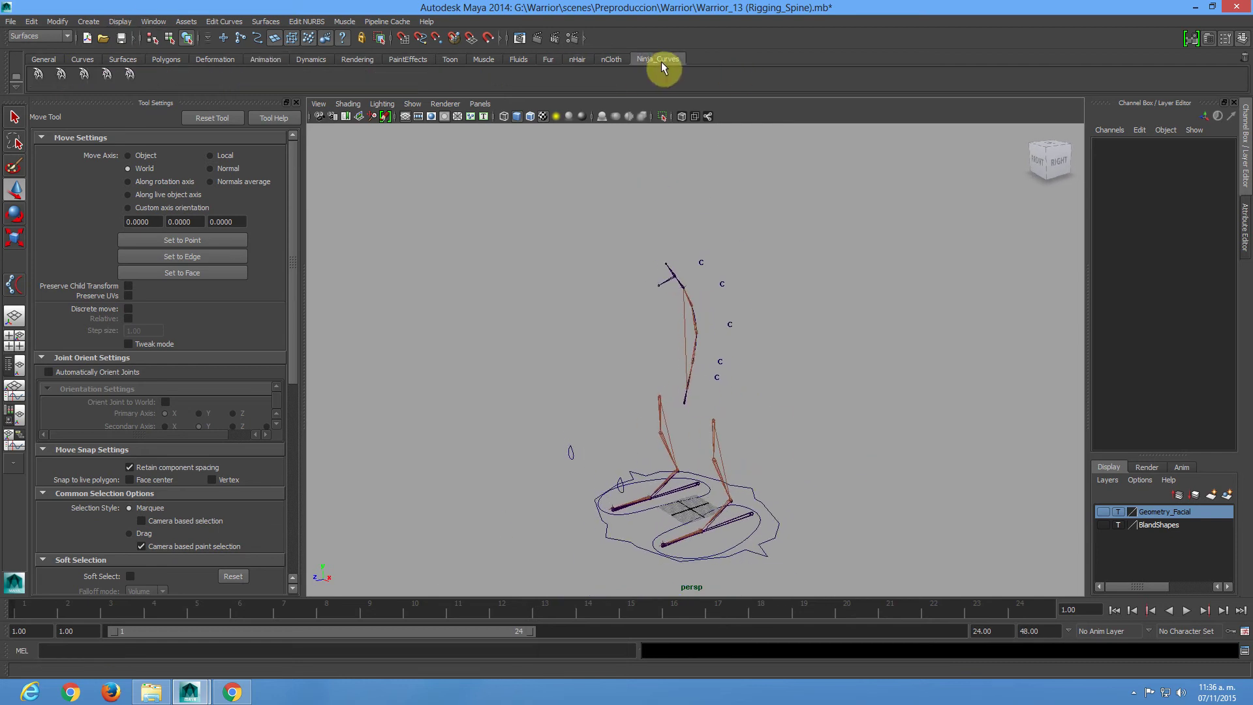
pyautogui.click(108, 76)
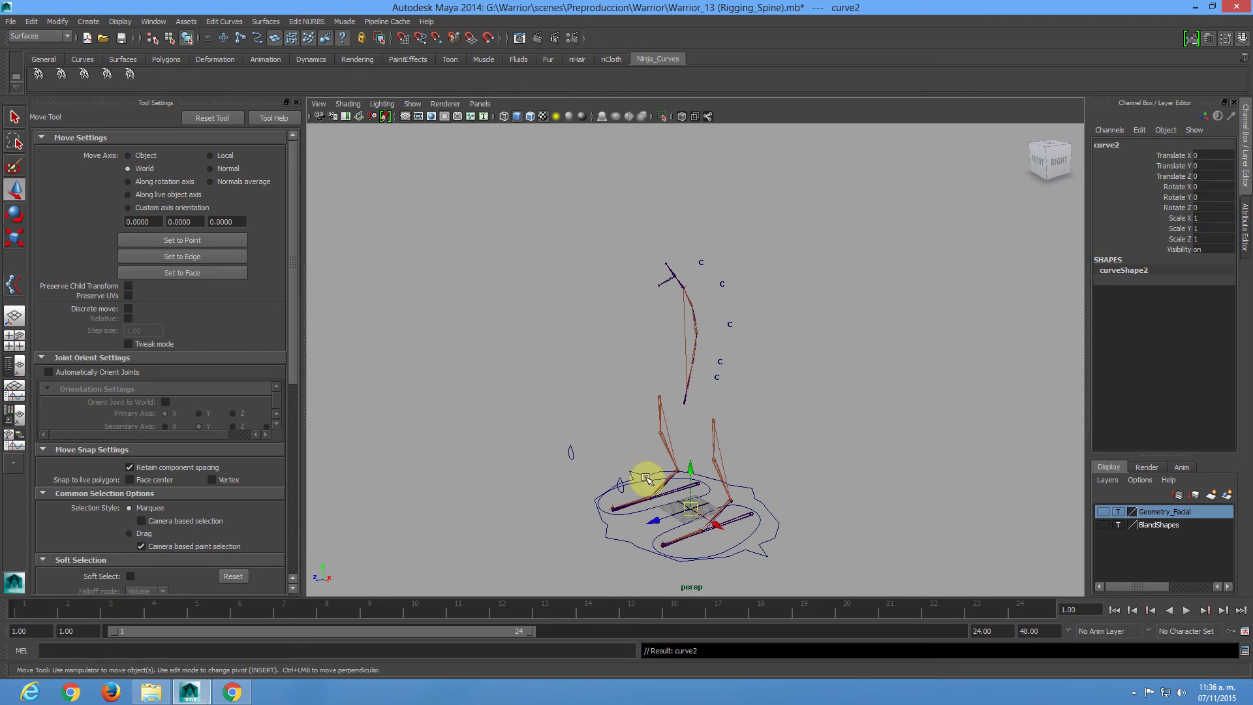
pyautogui.press('r')
pyautogui.moveTo(707, 483); pyautogui.dragTo(741, 499, button='middle')
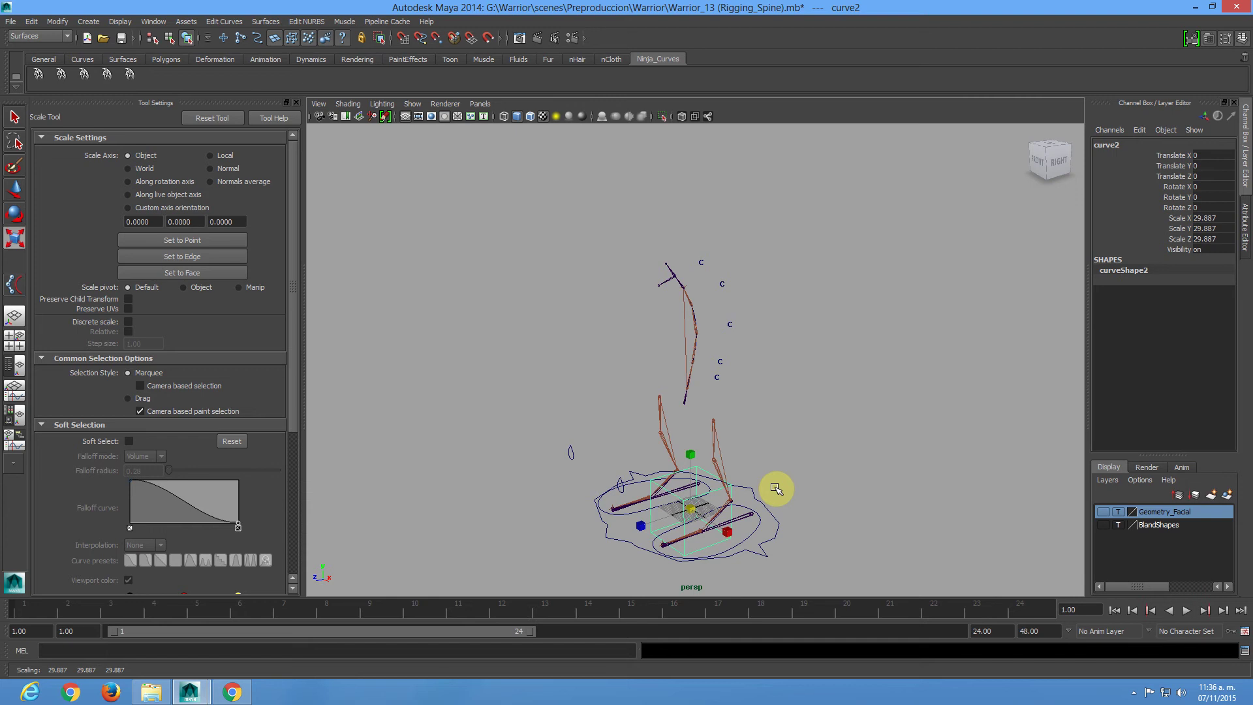
pyautogui.press('Delete')
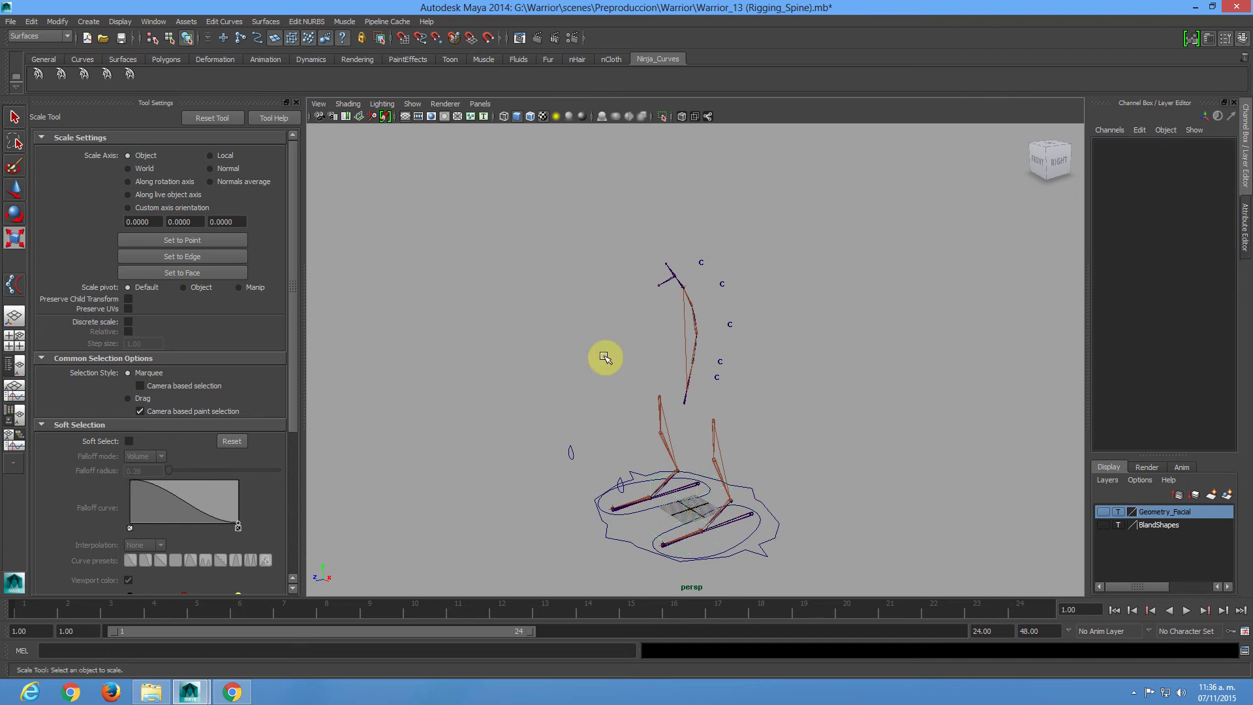
# Create a teardrop control curve from the Ninja_Curves shelf, scale it up to about 35 and set its Y rotation to 180.
pyautogui.click(133, 78)
pyautogui.moveTo(691, 512); pyautogui.dragTo(759, 507)
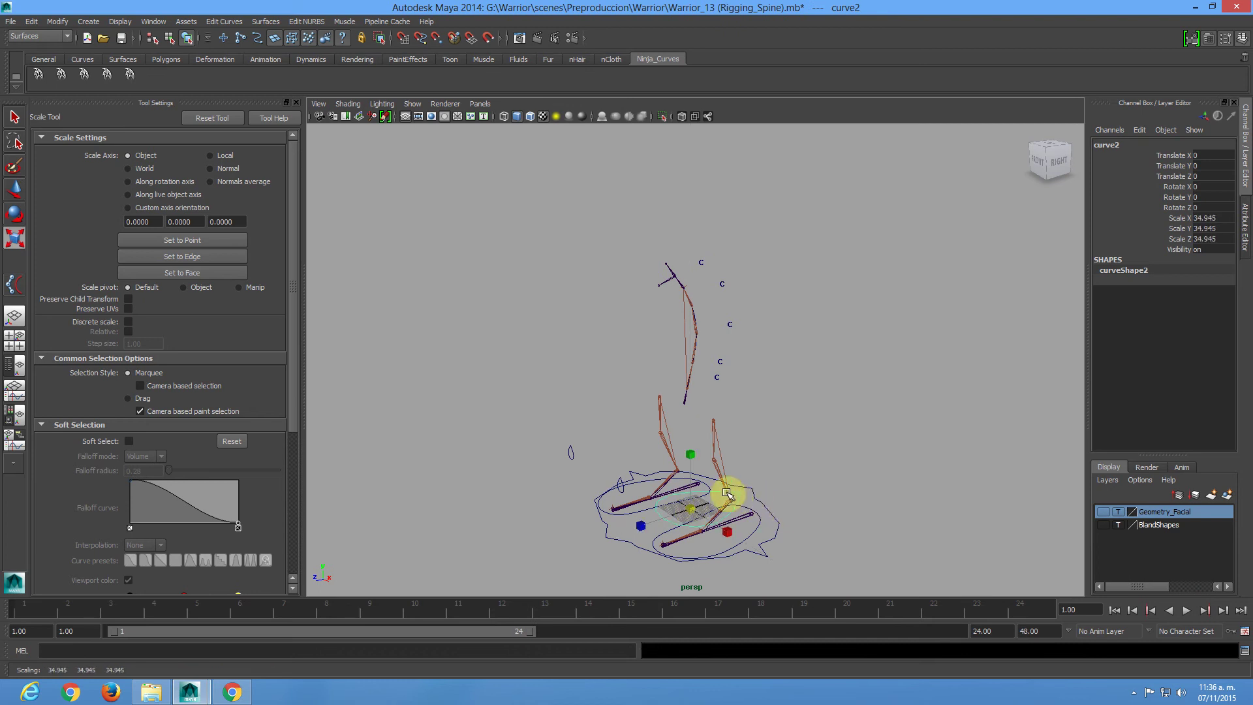
pyautogui.press('e')
pyautogui.moveTo(672, 498); pyautogui.dragTo(702, 400)
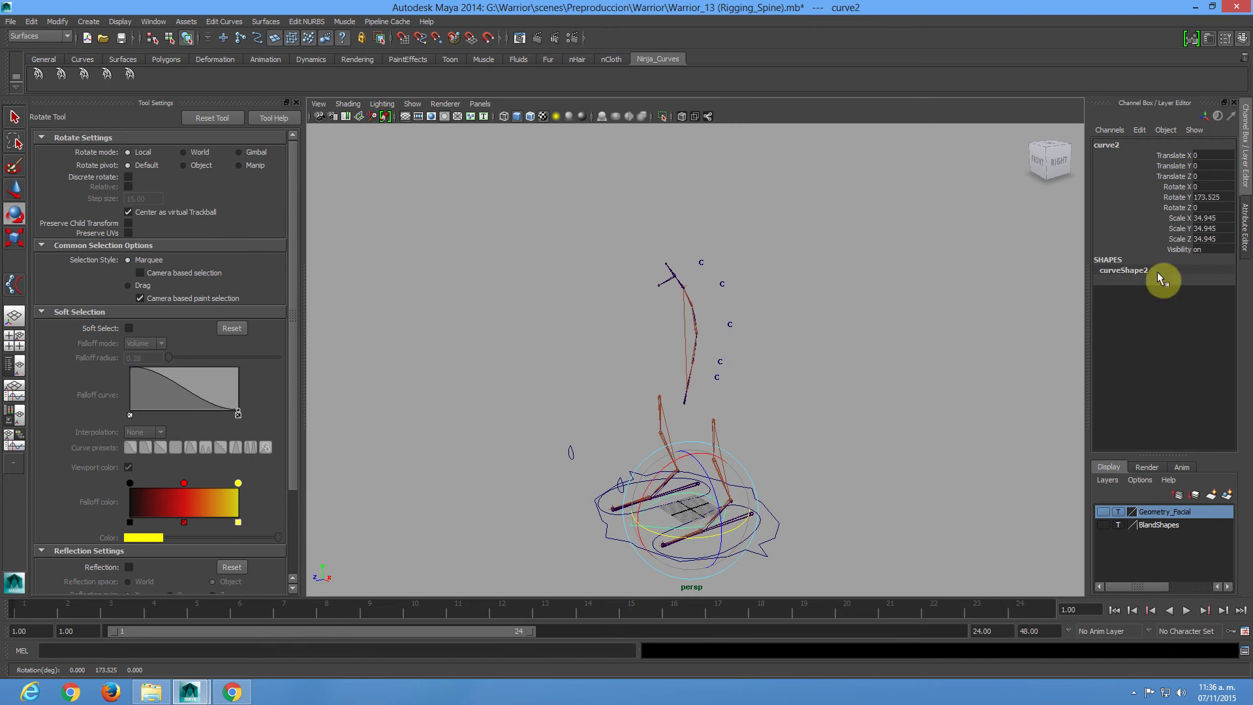
pyautogui.click(1208, 196)
pyautogui.write('180')
pyautogui.press('Return')
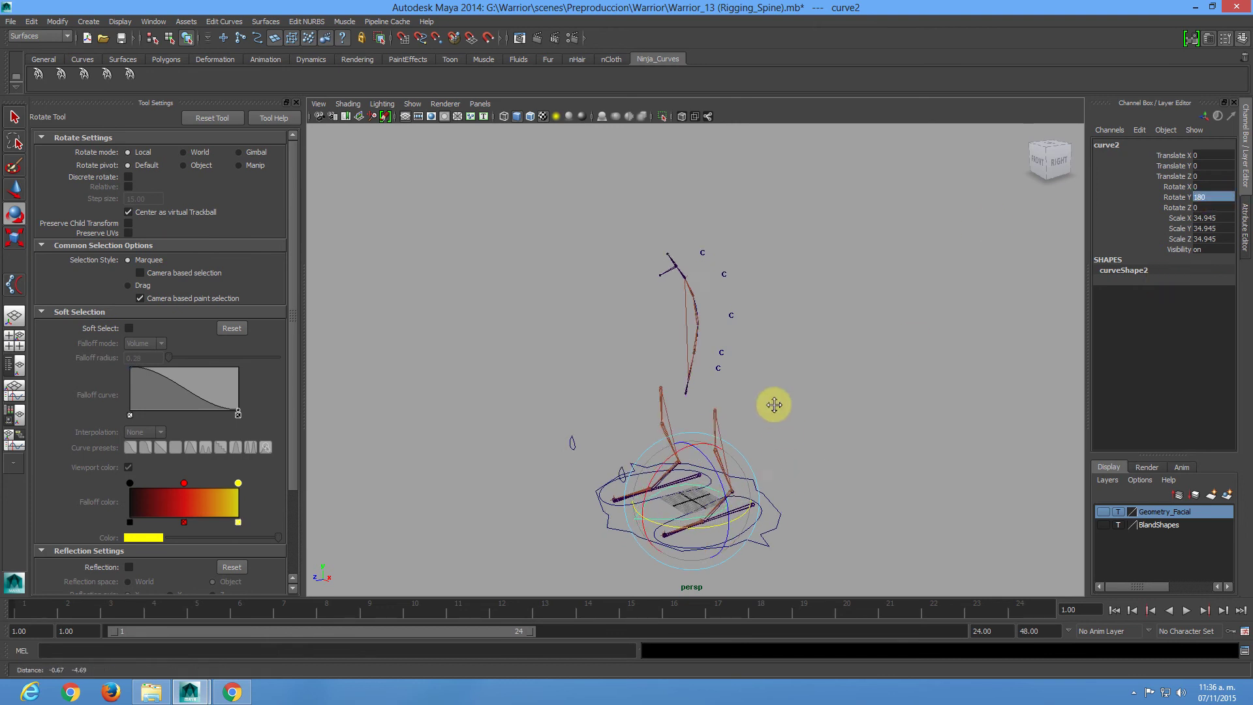
# Move the teardrop curve up to the lowest cluster handle behind the hips and scale it down to about 5.6.
pyautogui.press('w')
pyautogui.moveTo(693, 504); pyautogui.dragTo(736, 370)
pyautogui.press('f')
pyautogui.keyDown('alt'); pyautogui.moveTo(733, 364); pyautogui.dragTo(734, 431, button='right'); pyautogui.keyUp('alt')
pyautogui.keyDown('alt'); pyautogui.moveTo(735, 431); pyautogui.dragTo(371, 243); pyautogui.keyUp('alt')
pyautogui.press('r')
pyautogui.press('w')
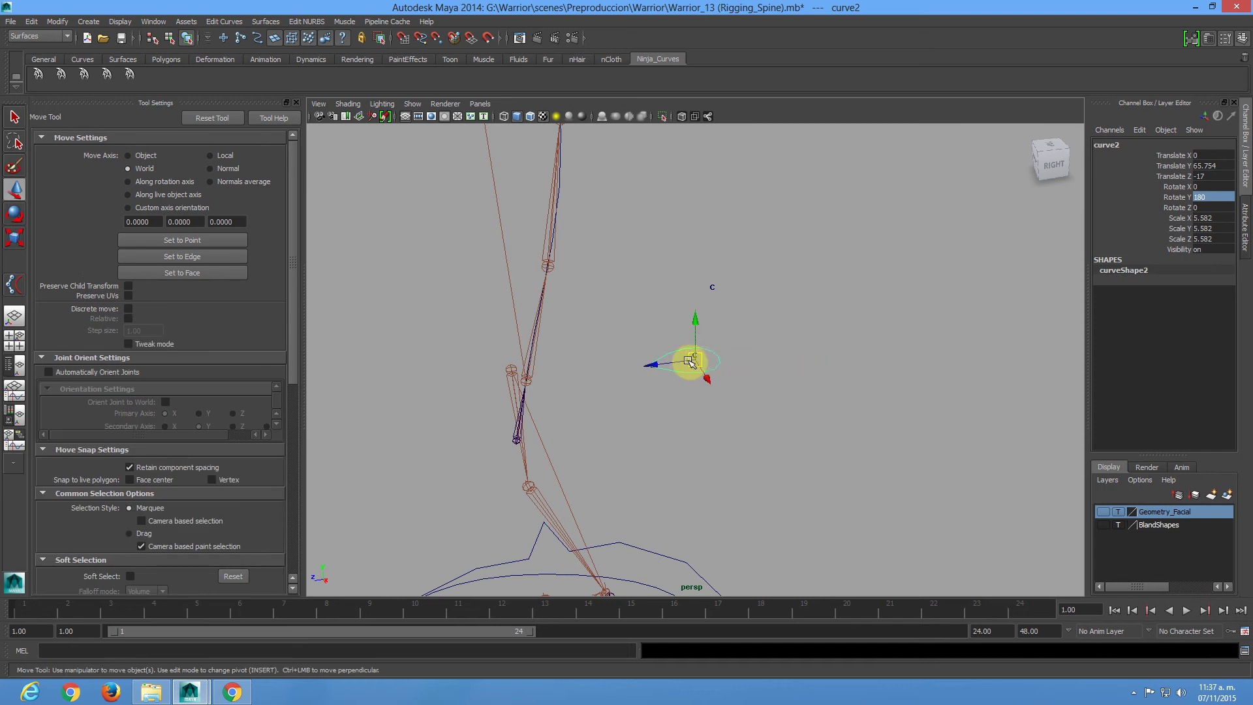
# Relocate the teardrop curve's pivot to its pointed tip.
pyautogui.press('Insert')
pyautogui.press('Insert')
pyautogui.press('Insert')
pyautogui.moveTo(696, 361); pyautogui.dragTo(680, 378)
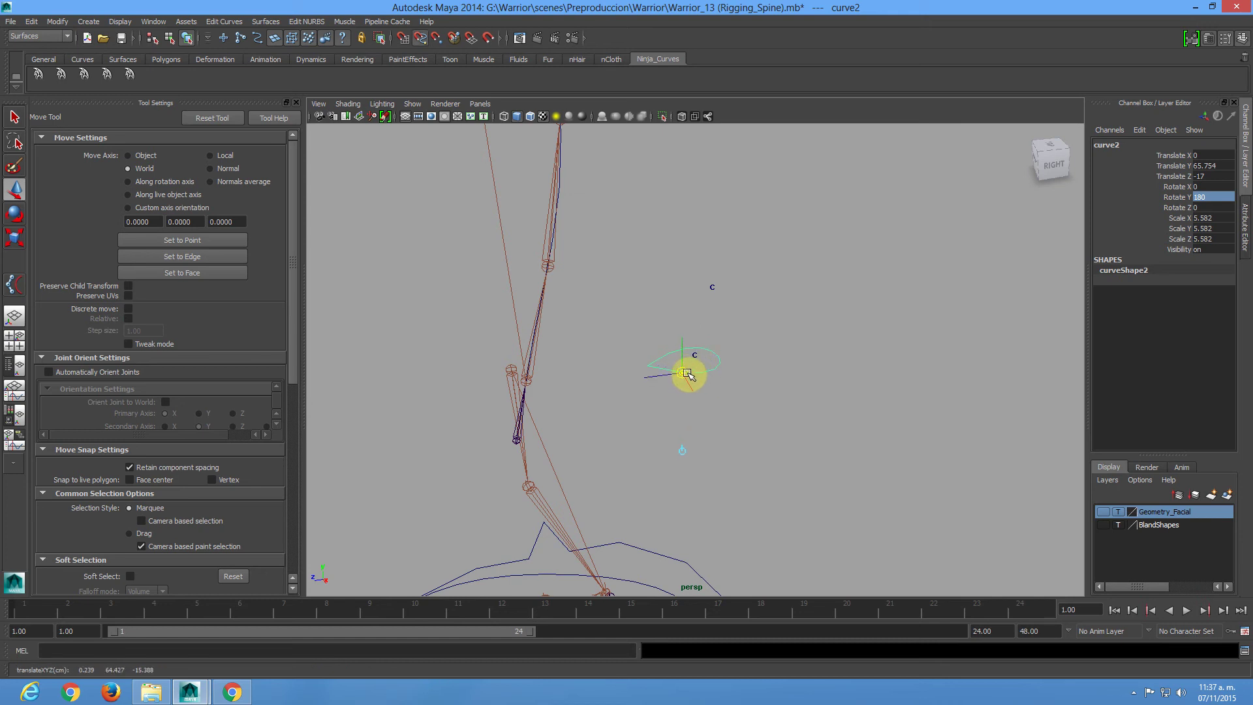
pyautogui.moveTo(693, 373); pyautogui.dragTo(526, 375)
pyautogui.press('Insert')
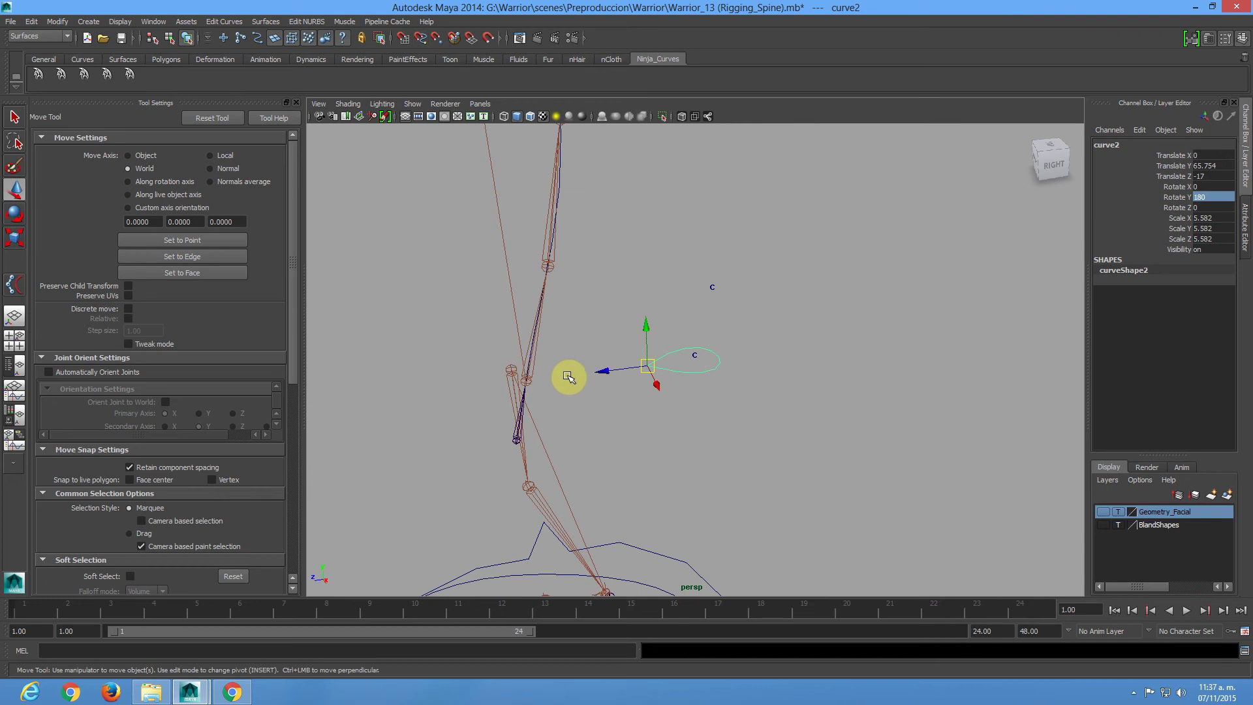
# Snap the teardrop's tip to the lowest cluster handle and resize the curve against the displayed body so it extends behind the hips.
pyautogui.moveTo(650, 364); pyautogui.dragTo(679, 355)
pyautogui.press('r')
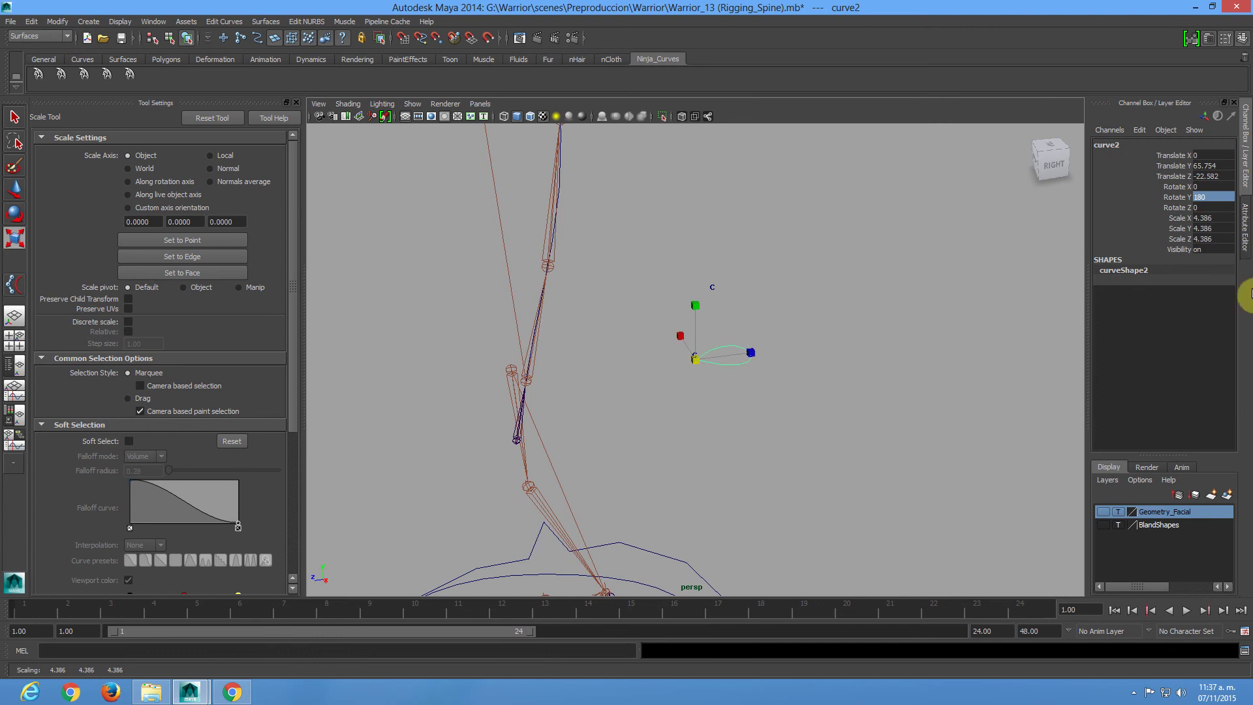
pyautogui.click(1104, 512)
pyautogui.click(1118, 512)
pyautogui.moveTo(755, 453)
pyautogui.keyDown('alt'); pyautogui.mouseDown()
pyautogui.moveTo(706, 456)
pyautogui.moveTo(718, 453)
pyautogui.mouseUp(); pyautogui.keyUp('alt')
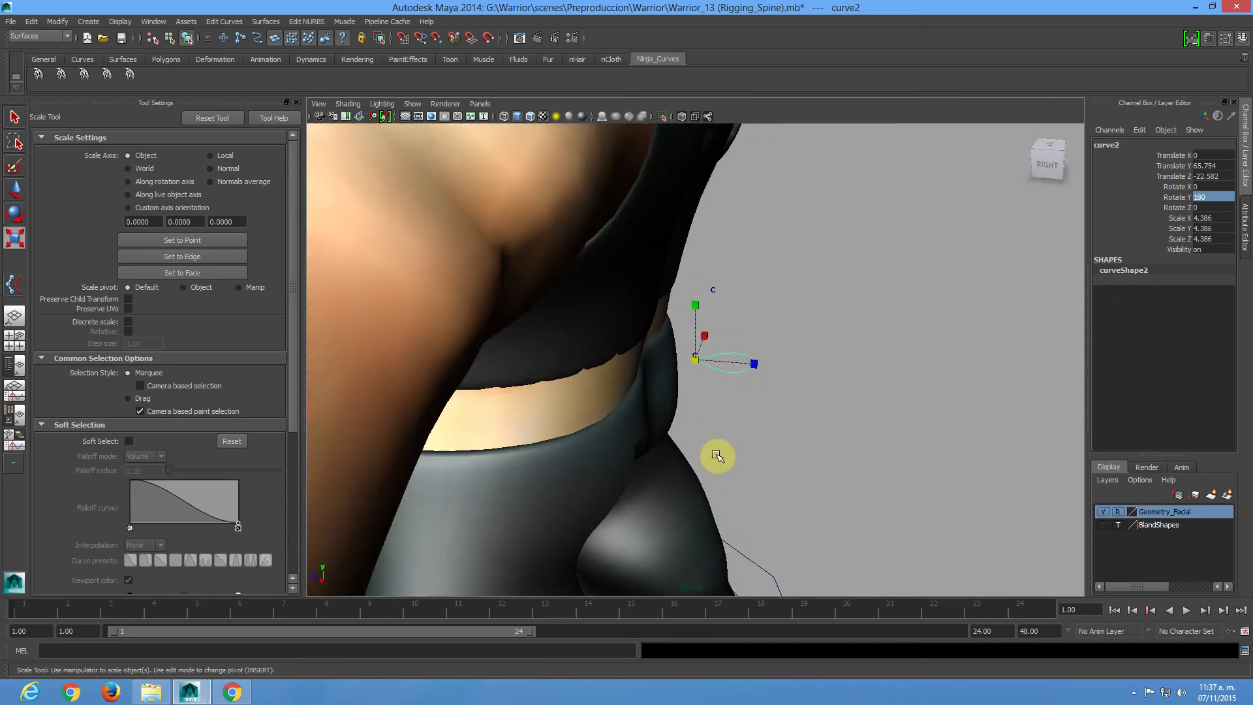
pyautogui.moveTo(698, 361); pyautogui.dragTo(747, 378)
# Freeze the teardrop curve's transformations and delete its history.
pyautogui.click(57, 23)
pyautogui.click(95, 65)
pyautogui.click(31, 22)
pyautogui.click(210, 163)
# Hide the Geometry_Facial layer again and clear the selection.
pyautogui.click(1103, 512)
pyautogui.moveTo(612, 242); pyautogui.dragTo(789, 450, button='middle')
pyautogui.click(773, 438)
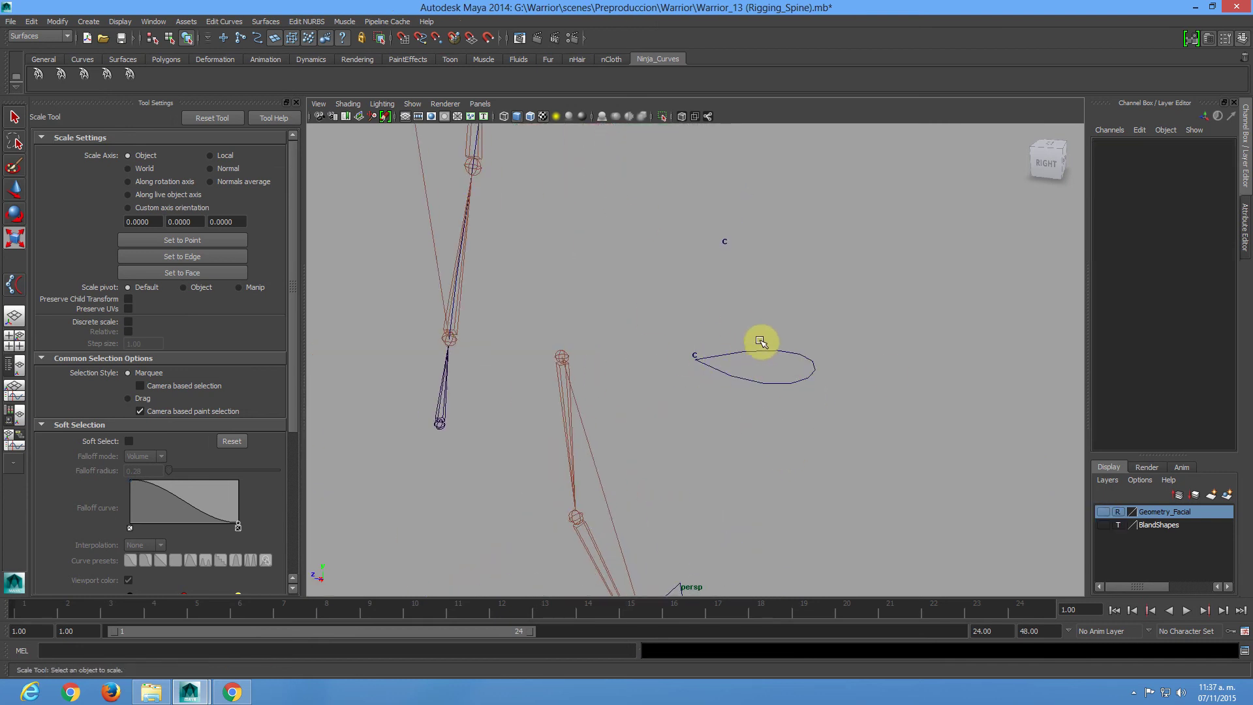
# Parent-constrain the lowest cluster handle to the teardrop curve with Maintain offset and all translate and rotate axes enabled.
pyautogui.press('q')
pyautogui.keyDown('alt'); pyautogui.moveTo(756, 340); pyautogui.dragTo(757, 385, button='right'); pyautogui.keyUp('alt')
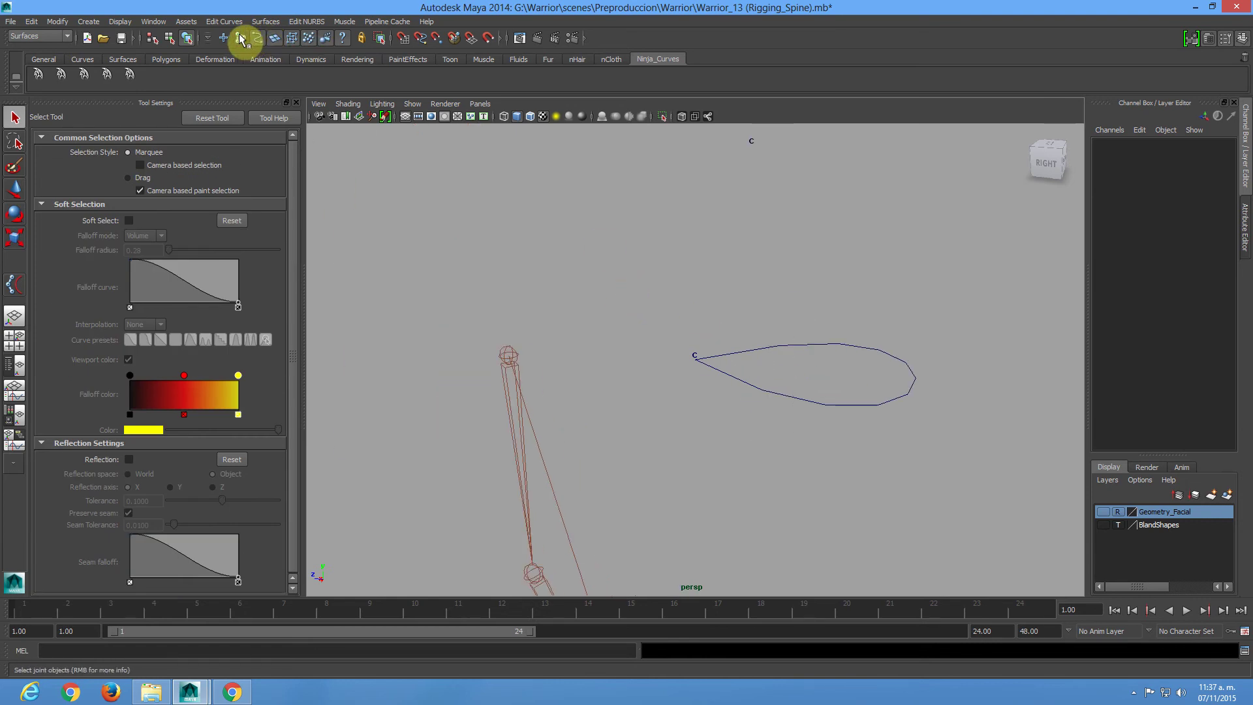
pyautogui.click(698, 355)
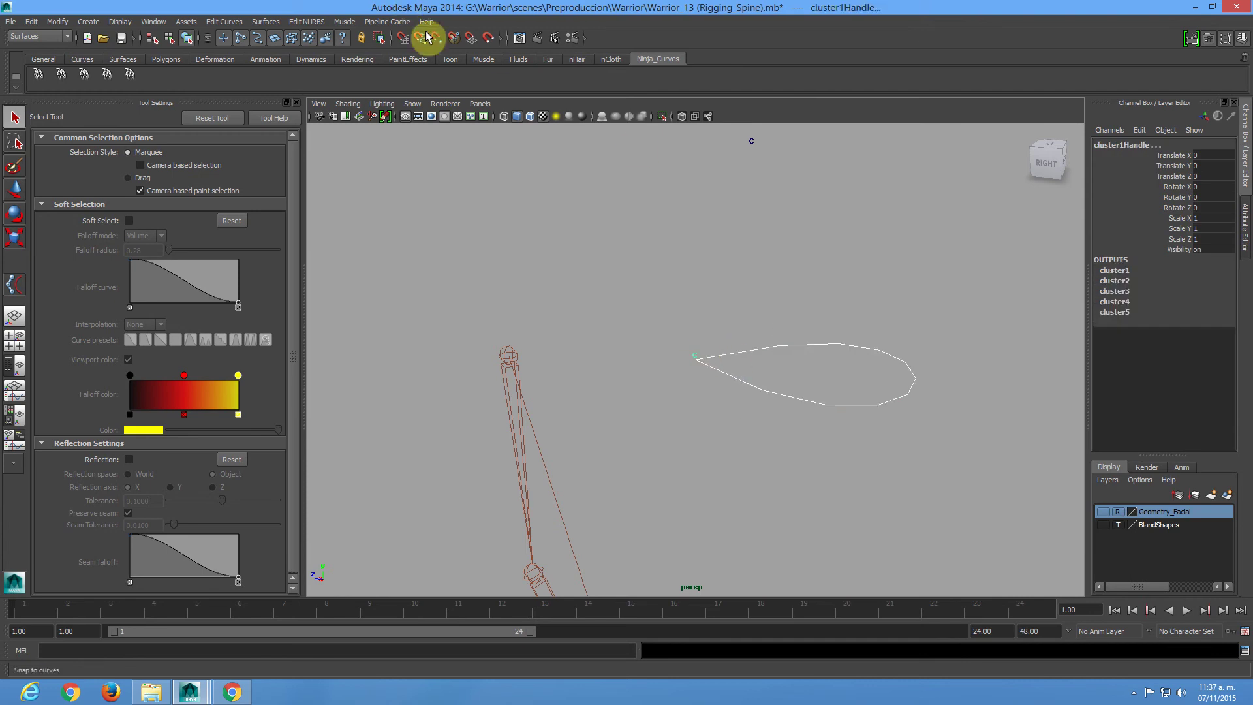
pyautogui.click(319, 25)
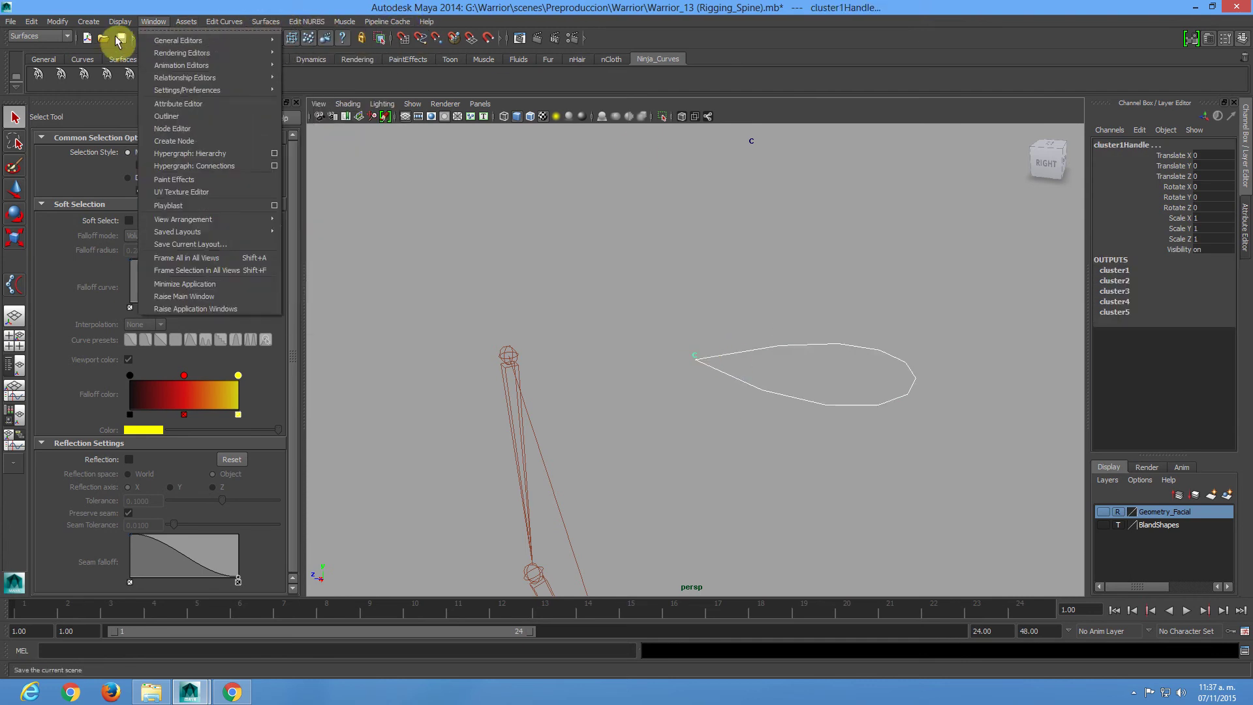
pyautogui.click(19, 37)
pyautogui.click(19, 37)
pyautogui.click(29, 47)
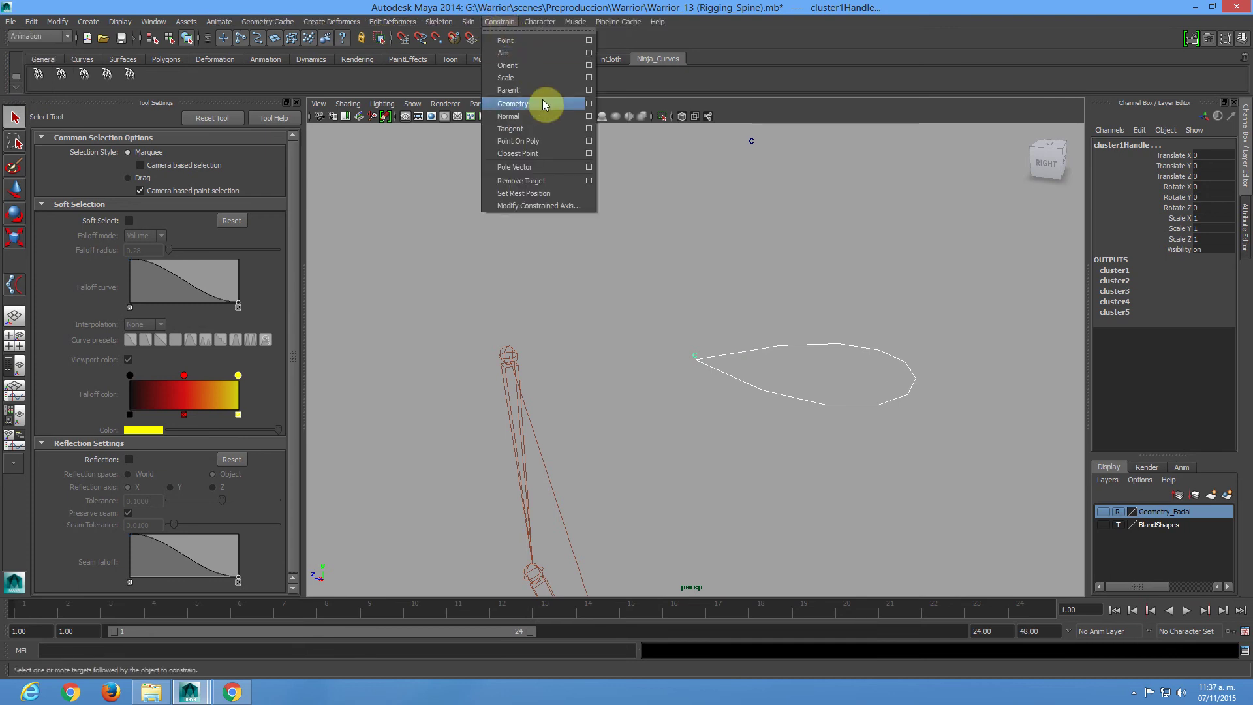
pyautogui.click(588, 91)
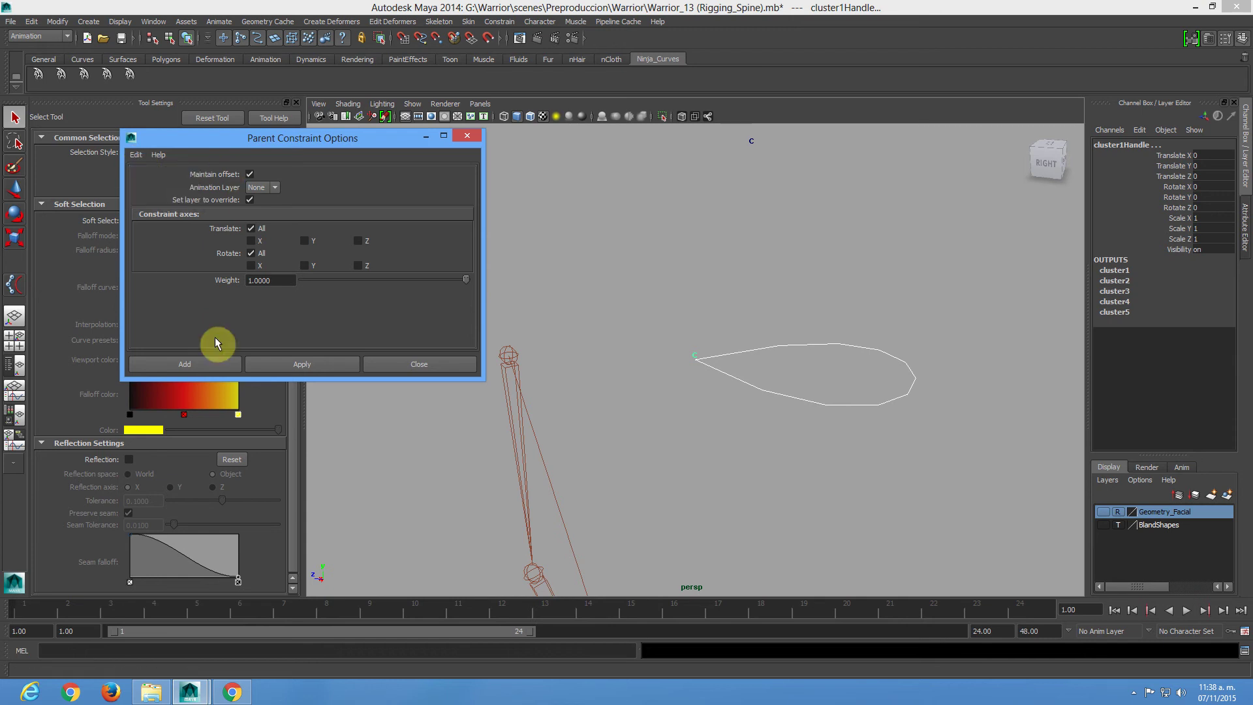
pyautogui.click(199, 363)
# Duplicate the lowest teardrop curve and snap the copy's tip to the second cluster handle from the bottom.
pyautogui.keyDown('alt'); pyautogui.moveTo(816, 209); pyautogui.dragTo(821, 411, button='middle'); pyautogui.keyUp('alt')
pyautogui.hotkey('ctrl', 'z')
pyautogui.moveTo(755, 448); pyautogui.dragTo(801, 480)
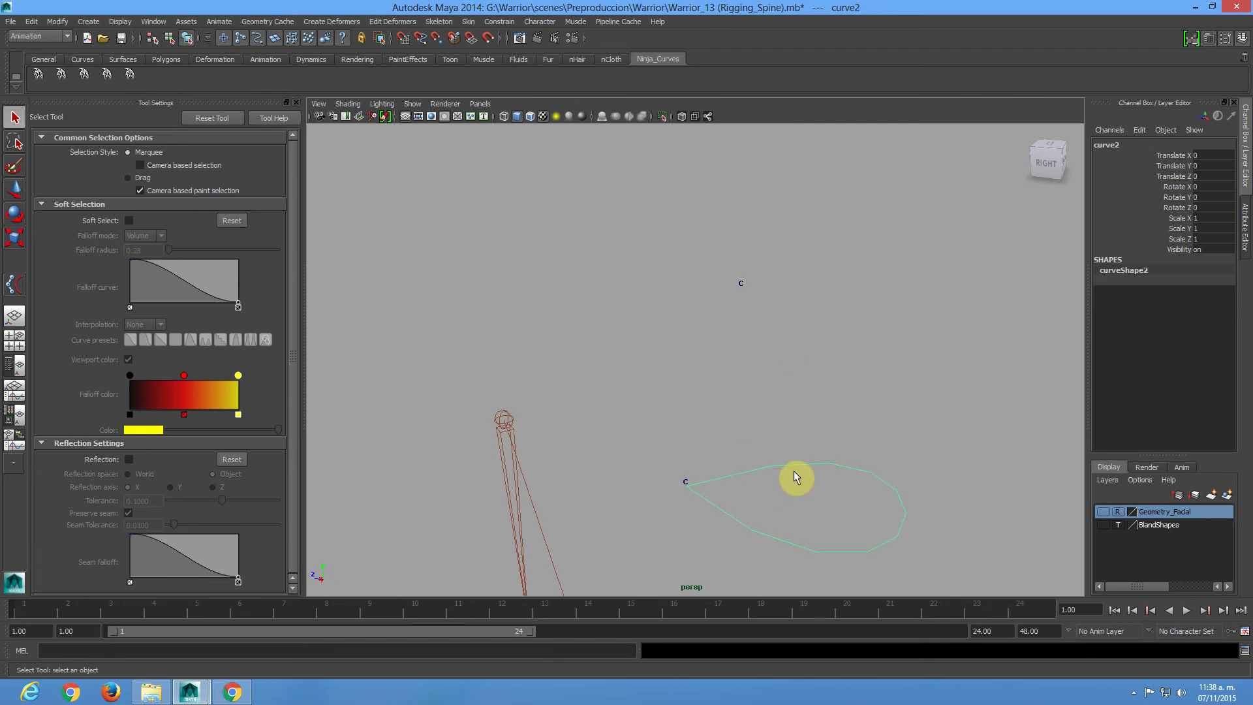
pyautogui.keyDown('alt'); pyautogui.moveTo(838, 470); pyautogui.dragTo(711, 383, button='right'); pyautogui.keyUp('alt')
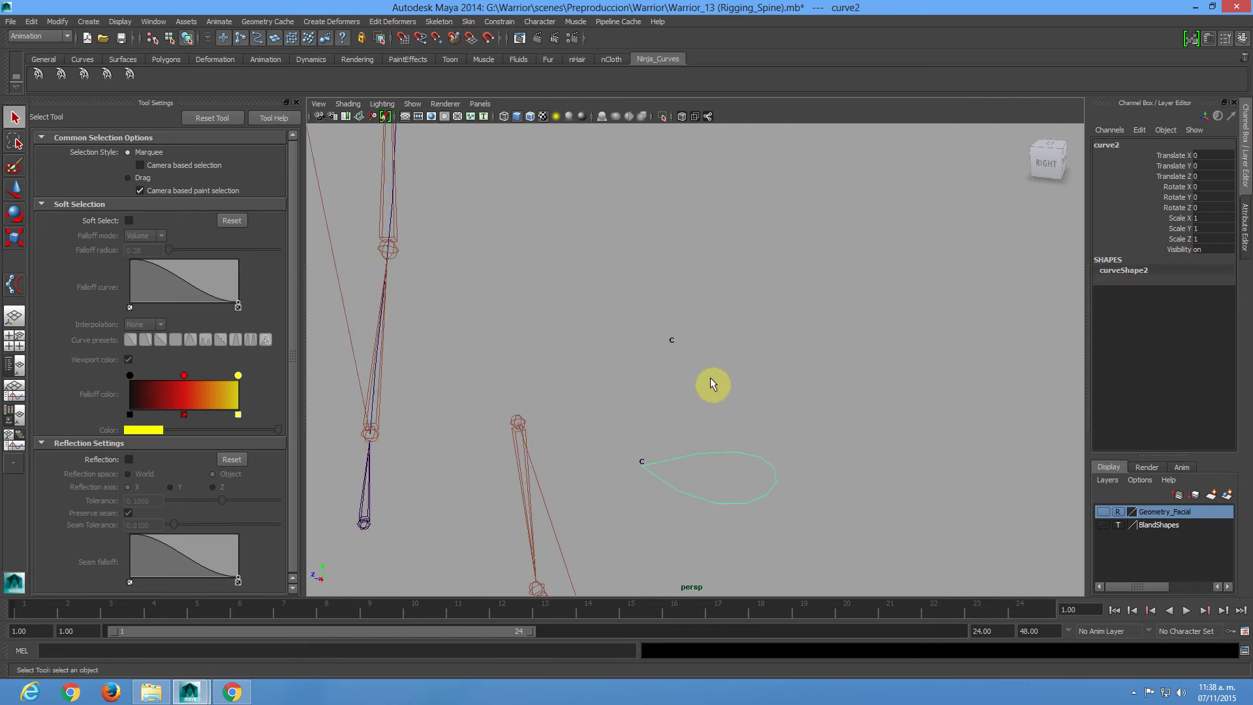
pyautogui.press('w')
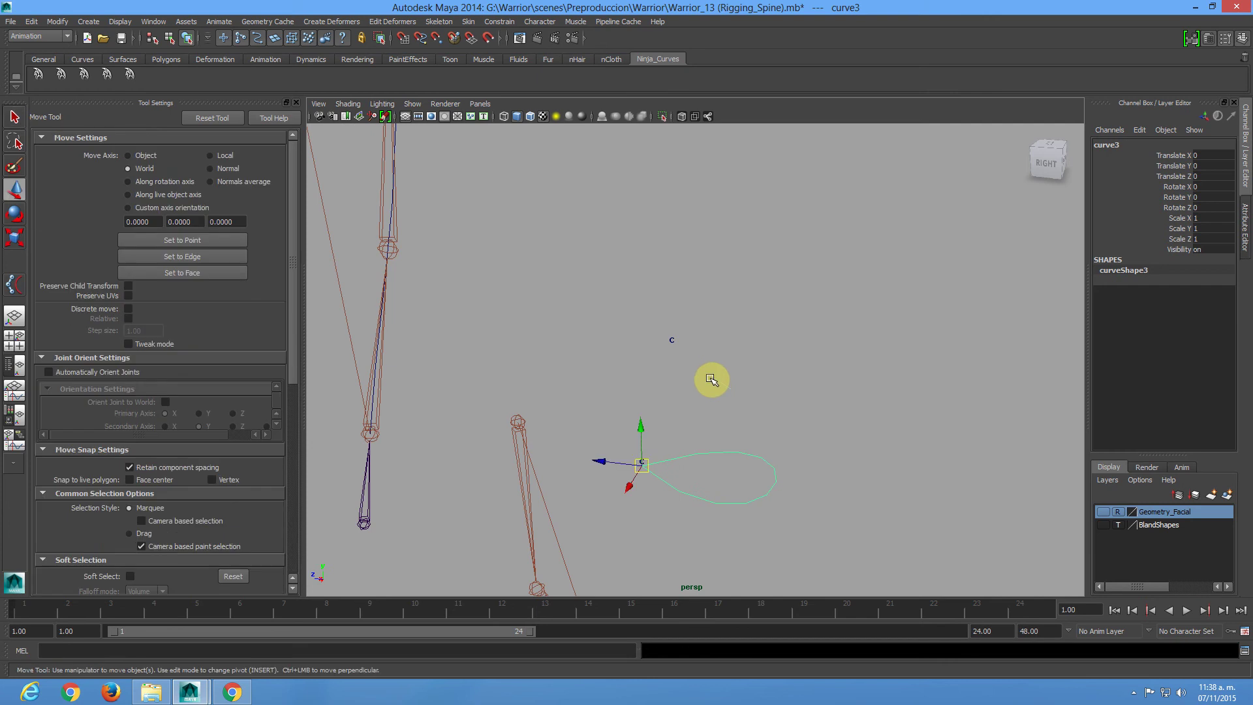
pyautogui.moveTo(642, 466); pyautogui.dragTo(683, 352)
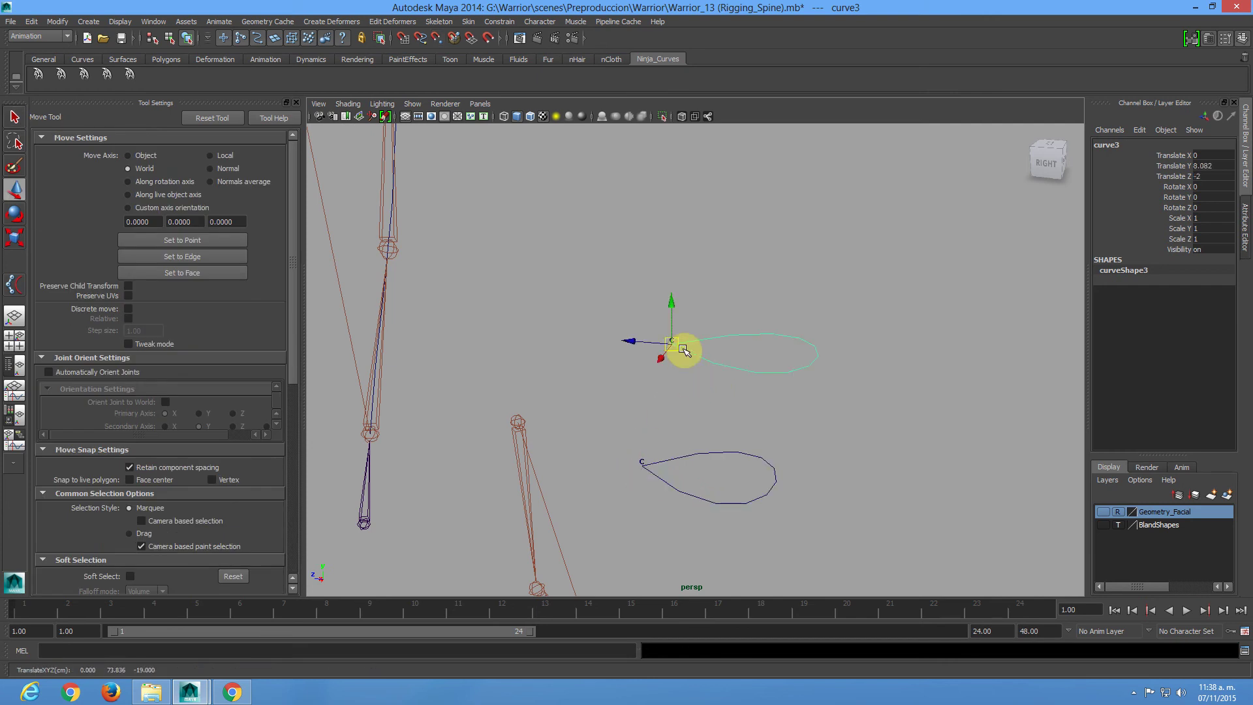
# Duplicate the teardrop curve three more times, snapping the copies' tips to the third, fourth and fifth cluster handles from the bottom.
pyautogui.hotkey('ctrl', 'd')
pyautogui.keyDown('alt'); pyautogui.moveTo(930, 425); pyautogui.dragTo(679, 308, button='right'); pyautogui.keyUp('alt')
pyautogui.keyDown('alt'); pyautogui.moveTo(725, 364); pyautogui.dragTo(717, 417, button='middle'); pyautogui.keyUp('alt')
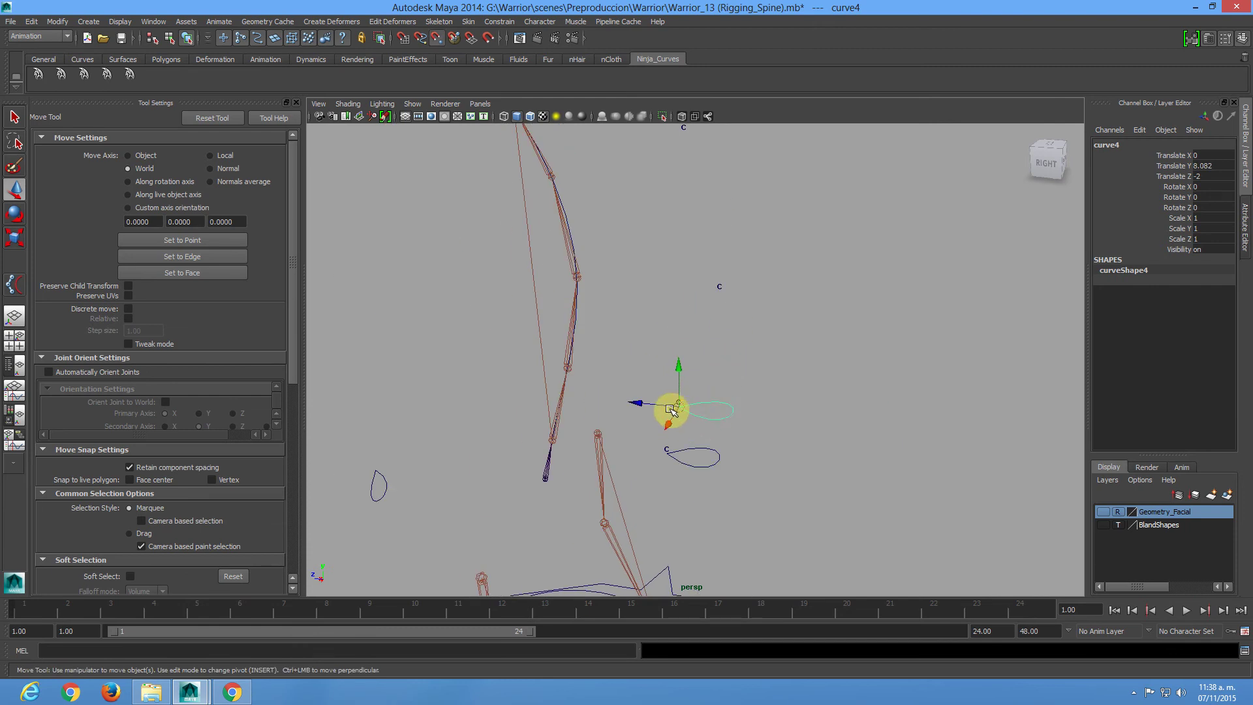
pyautogui.moveTo(683, 406); pyautogui.dragTo(719, 288)
pyautogui.keyDown('alt'); pyautogui.moveTo(805, 299); pyautogui.dragTo(797, 345, button='middle'); pyautogui.keyUp('alt')
pyautogui.hotkey('ctrl', 'd')
pyautogui.moveTo(696, 400); pyautogui.dragTo(684, 258)
pyautogui.hotkey('ctrl', 'd')
pyautogui.moveTo(662, 244); pyautogui.dragTo(565, 151)
pyautogui.keyDown('alt'); pyautogui.moveTo(777, 176); pyautogui.dragTo(825, 232, button='middle'); pyautogui.keyUp('alt')
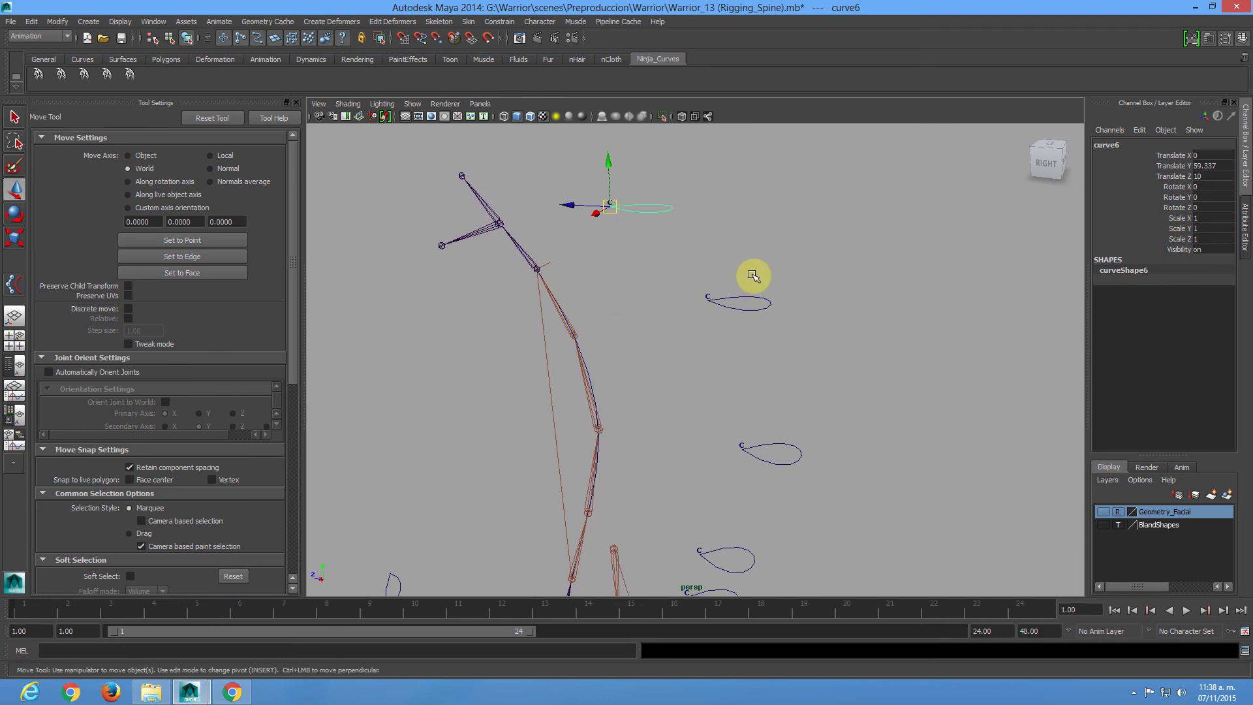
# In the side view, tilt the upper teardrop curves around X, the fourth by about 19.8° and the topmost to about 31.2°.
pyautogui.press('e')
pyautogui.keyDown('alt'); pyautogui.moveTo(699, 232); pyautogui.dragTo(750, 280); pyautogui.keyUp('alt')
pyautogui.click(749, 342)
pyautogui.keyDown('alt'); pyautogui.moveTo(758, 358); pyautogui.dragTo(789, 339); pyautogui.keyUp('alt')
pyautogui.press('space')
pyautogui.press('space')
pyautogui.keyDown('alt'); pyautogui.moveTo(742, 283); pyautogui.dragTo(726, 407, button='middle'); pyautogui.keyUp('alt')
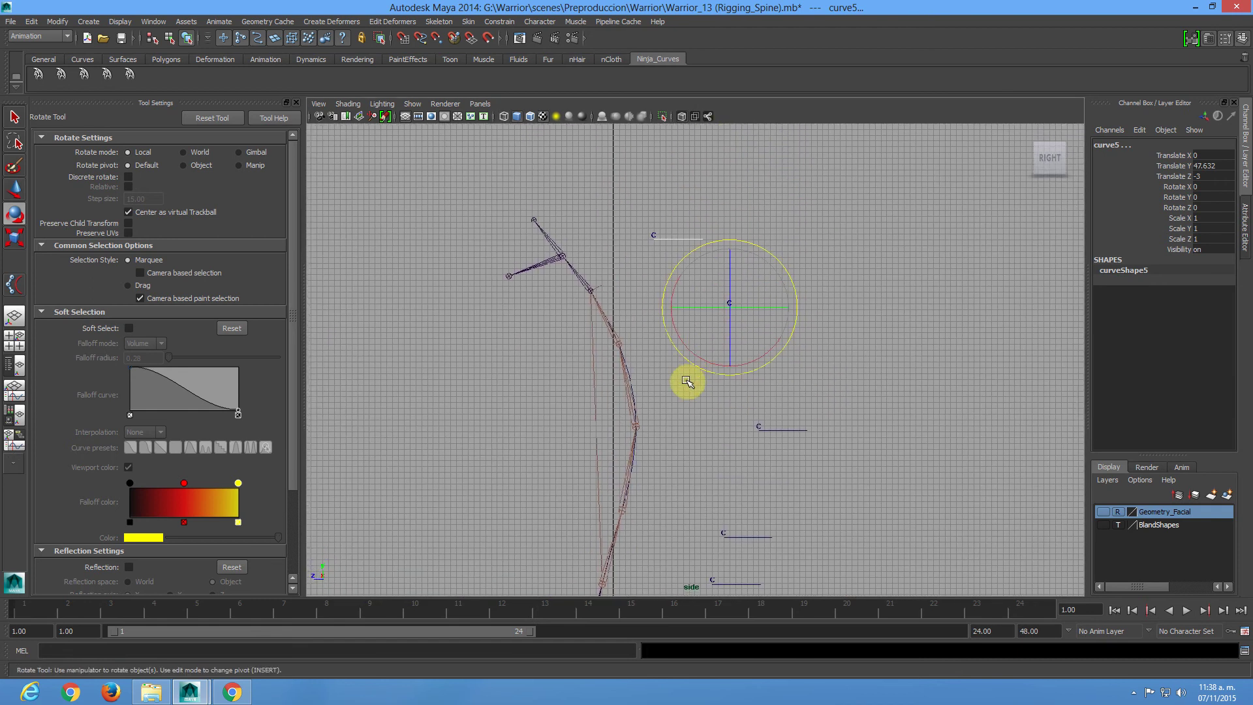
pyautogui.moveTo(692, 364); pyautogui.dragTo(704, 372)
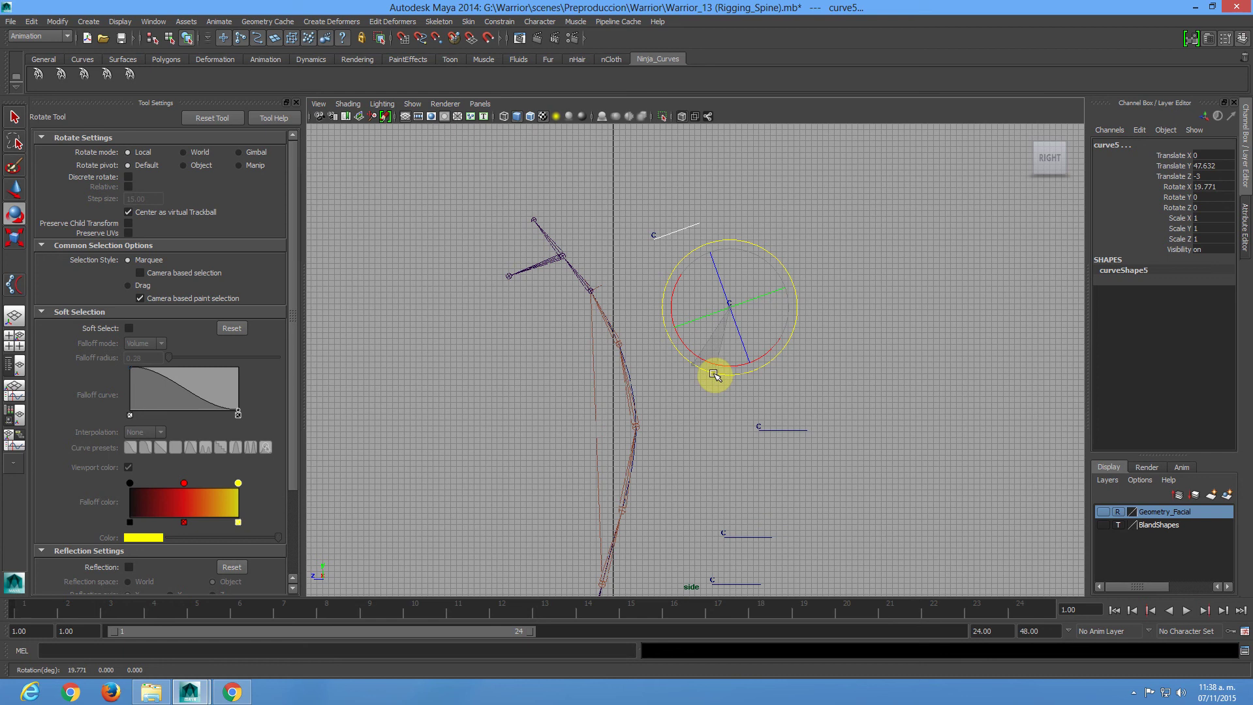
pyautogui.click(691, 236)
pyautogui.moveTo(662, 308); pyautogui.dragTo(679, 308)
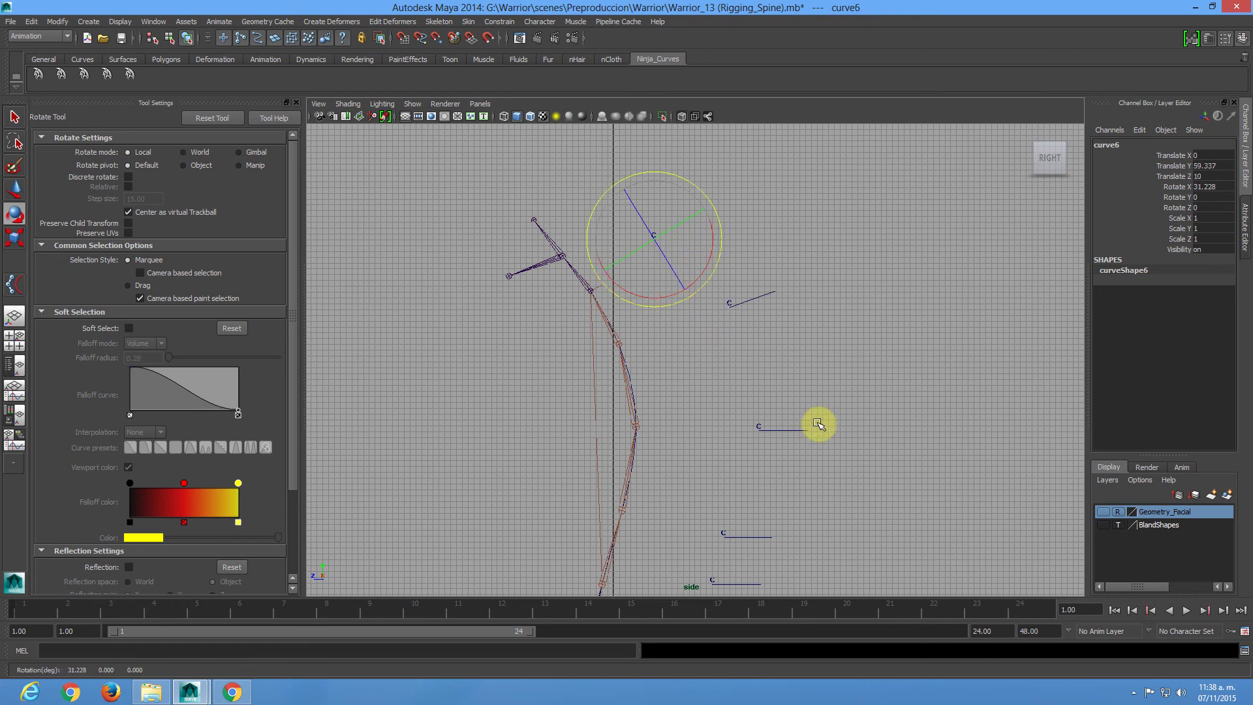
# Tilt the two lowest teardrop curves downward around X, with the lowest at about -15.4°, and keep the lowest selected in perspective.
pyautogui.keyDown('alt'); pyautogui.moveTo(803, 453); pyautogui.dragTo(809, 350, button='middle'); pyautogui.keyUp('alt')
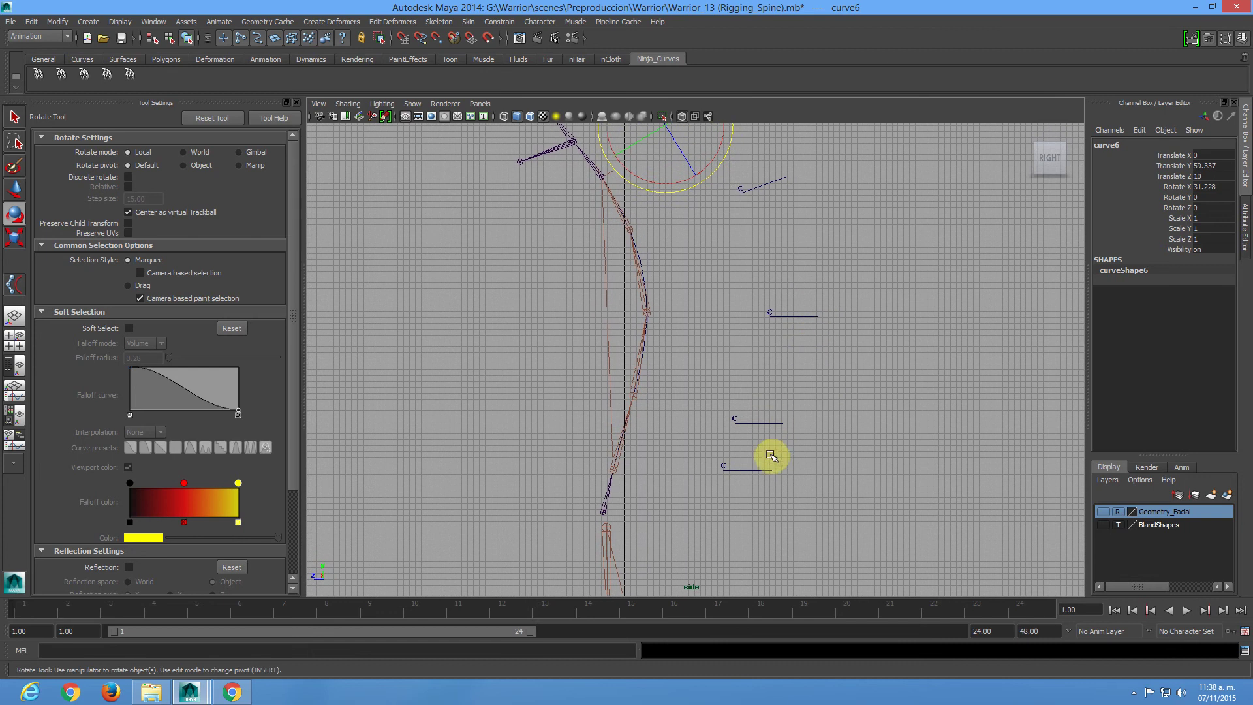
pyautogui.click(770, 422)
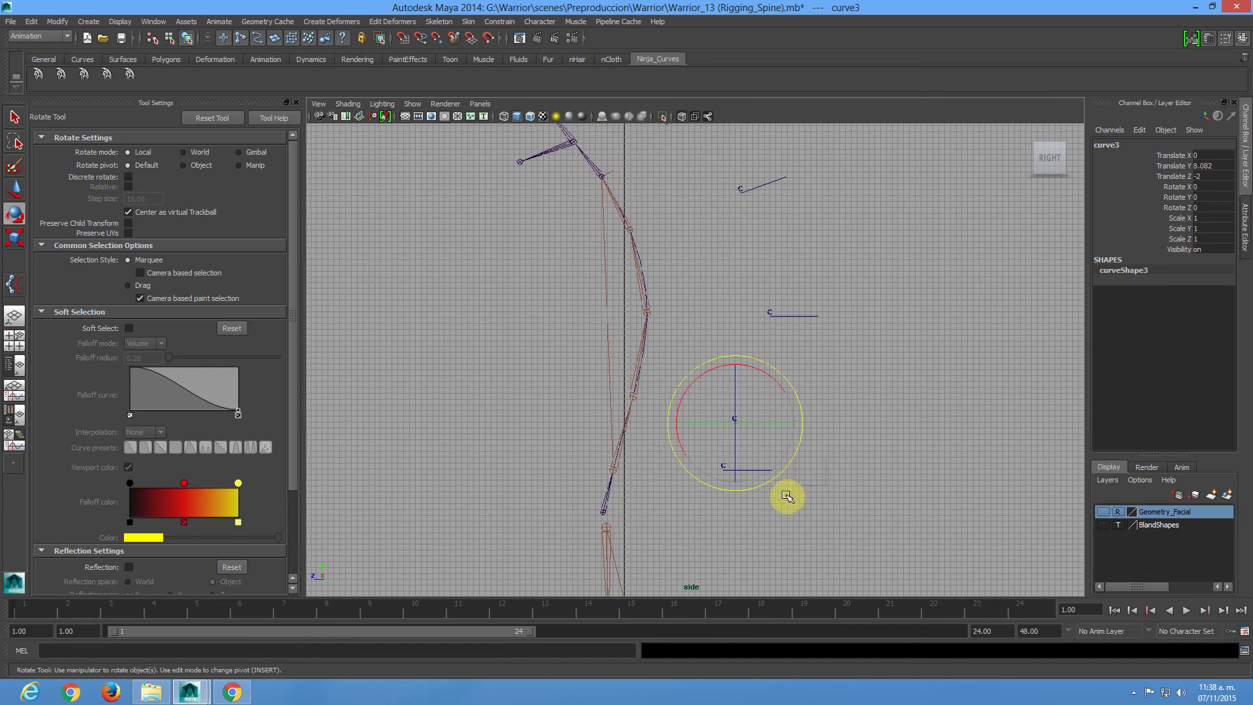
pyautogui.click(783, 426)
pyautogui.moveTo(788, 449)
pyautogui.mouseDown()
pyautogui.moveTo(789, 490)
pyautogui.moveTo(808, 448)
pyautogui.mouseUp()
pyautogui.press('space')
pyautogui.press('space')
pyautogui.click(755, 495)
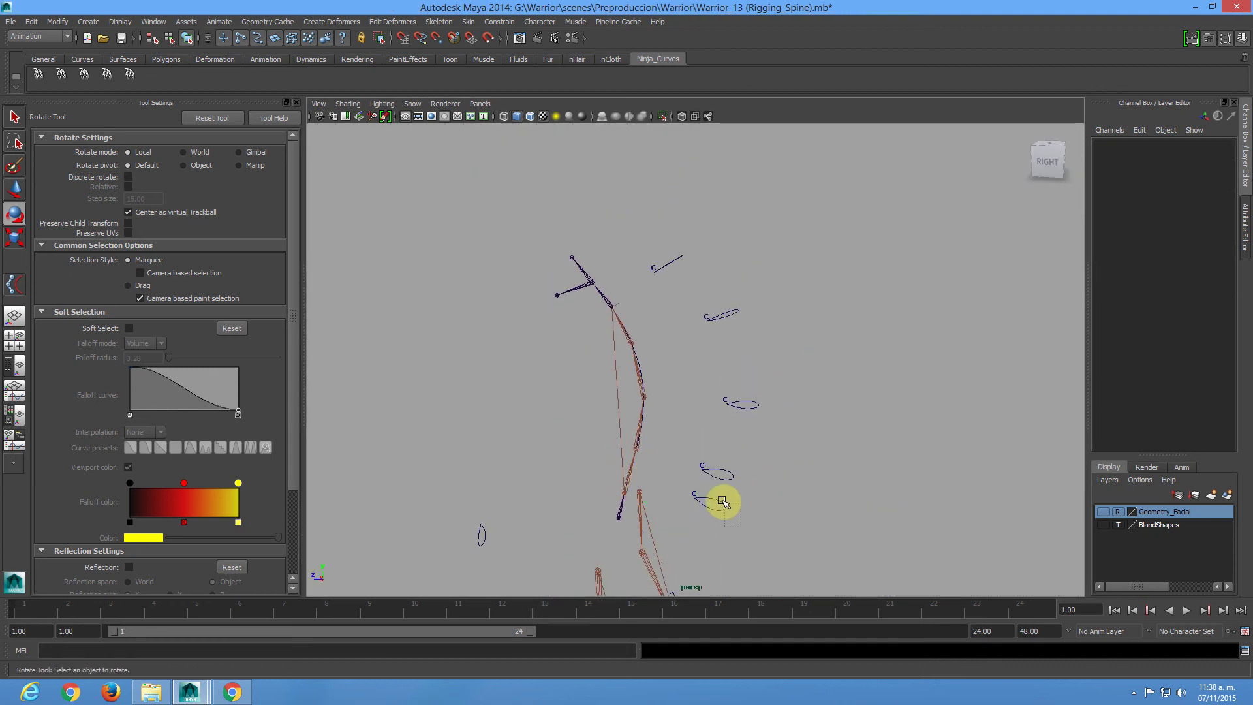
pyautogui.hotkey('ctrl', 'z')
# Select all five teardrop curves, freeze their transformations and delete their history.
pyautogui.press('q')
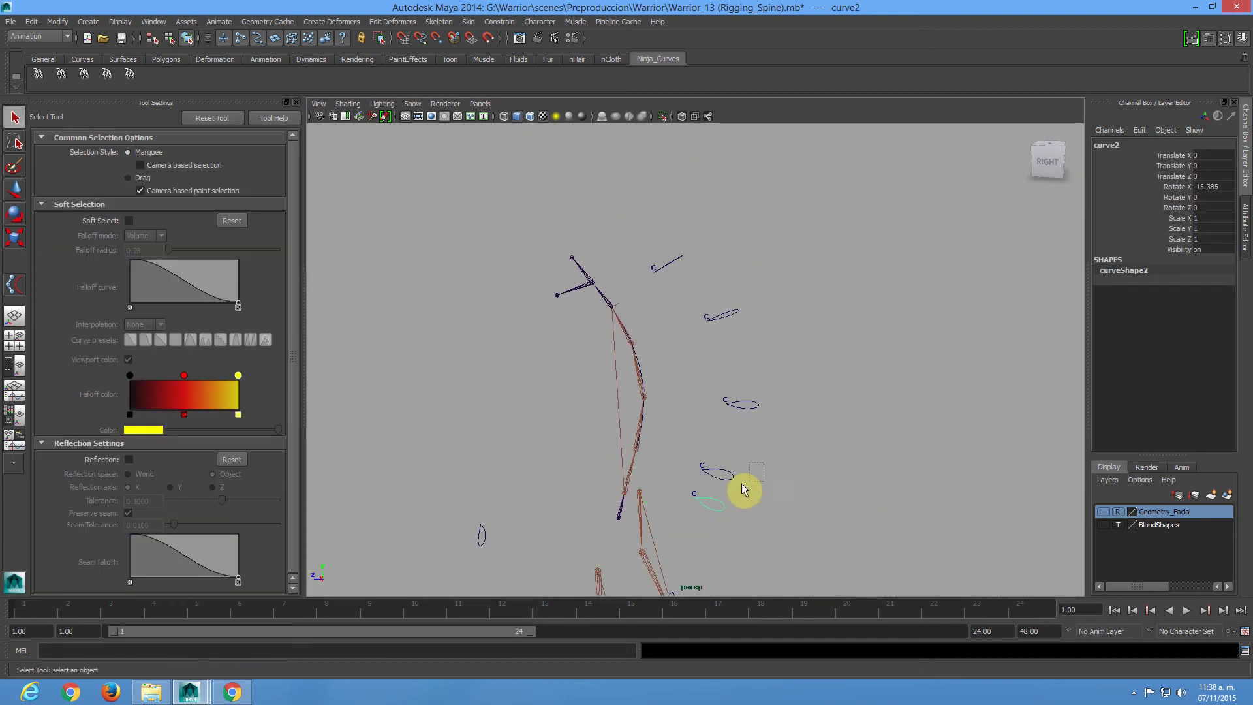
pyautogui.keyDown('shift'); pyautogui.moveTo(725, 486); pyautogui.dragTo(725, 488); pyautogui.keyUp('shift')
pyautogui.keyDown('shift'); pyautogui.moveTo(765, 391); pyautogui.dragTo(751, 434); pyautogui.keyUp('shift')
pyautogui.keyDown('shift'); pyautogui.moveTo(752, 302); pyautogui.dragTo(729, 332); pyautogui.keyUp('shift')
pyautogui.keyDown('shift'); pyautogui.moveTo(683, 236); pyautogui.dragTo(672, 285); pyautogui.keyUp('shift')
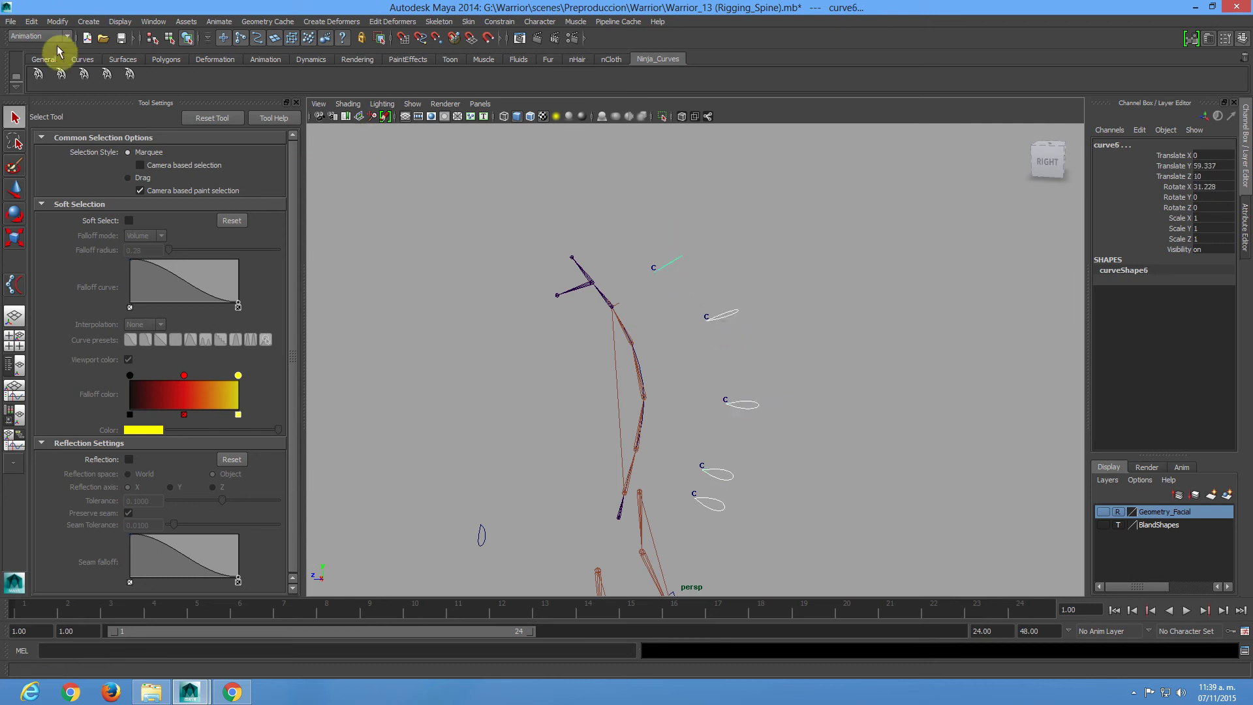
pyautogui.click(58, 21)
pyautogui.click(86, 60)
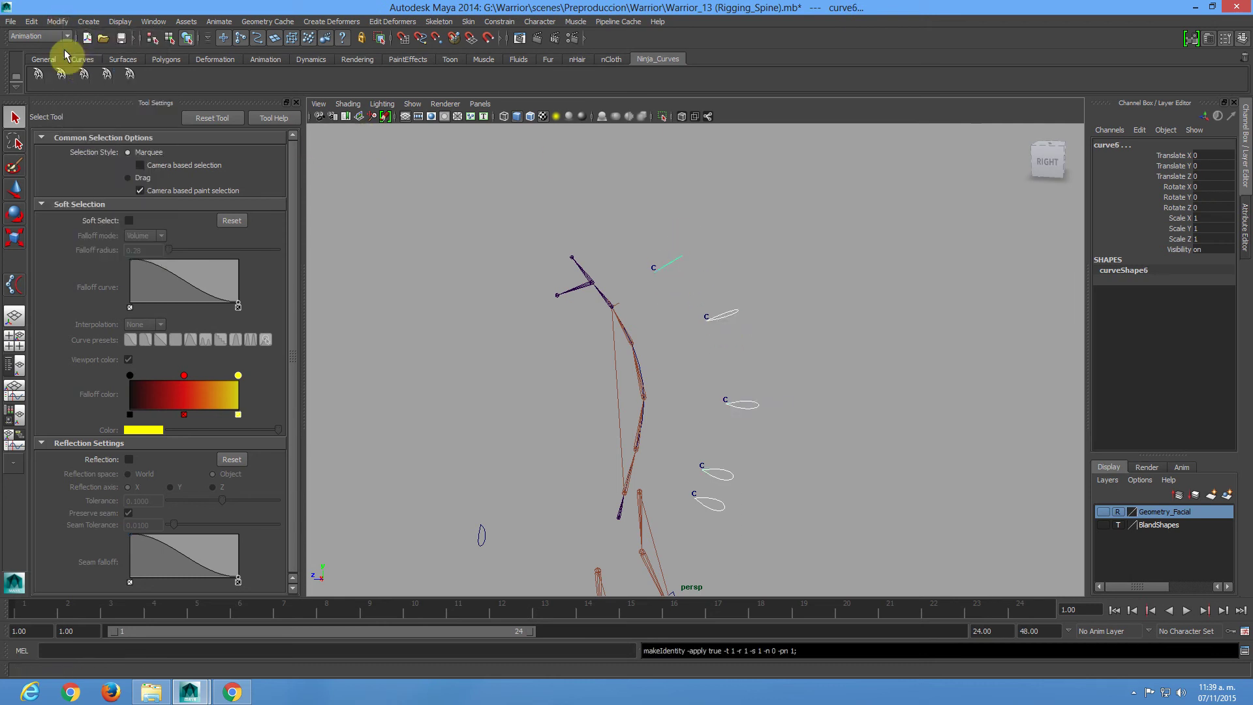
pyautogui.click(33, 22)
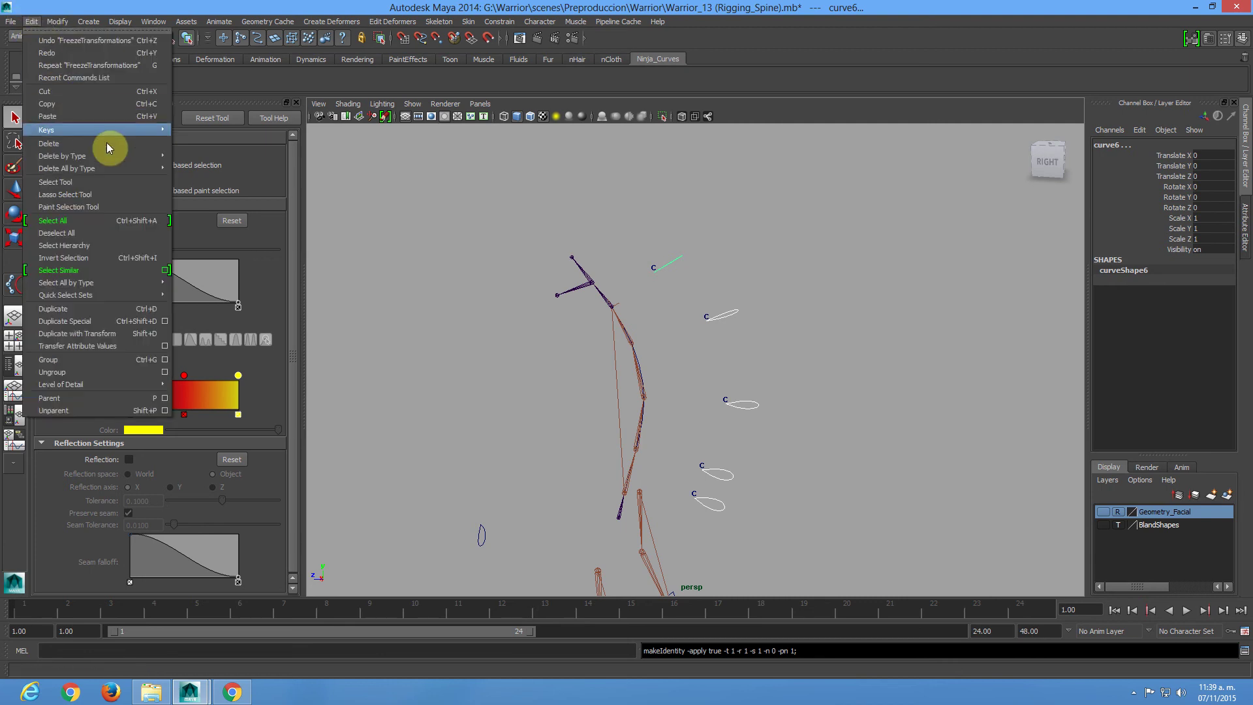
pyautogui.moveTo(117, 156)
pyautogui.click(194, 164)
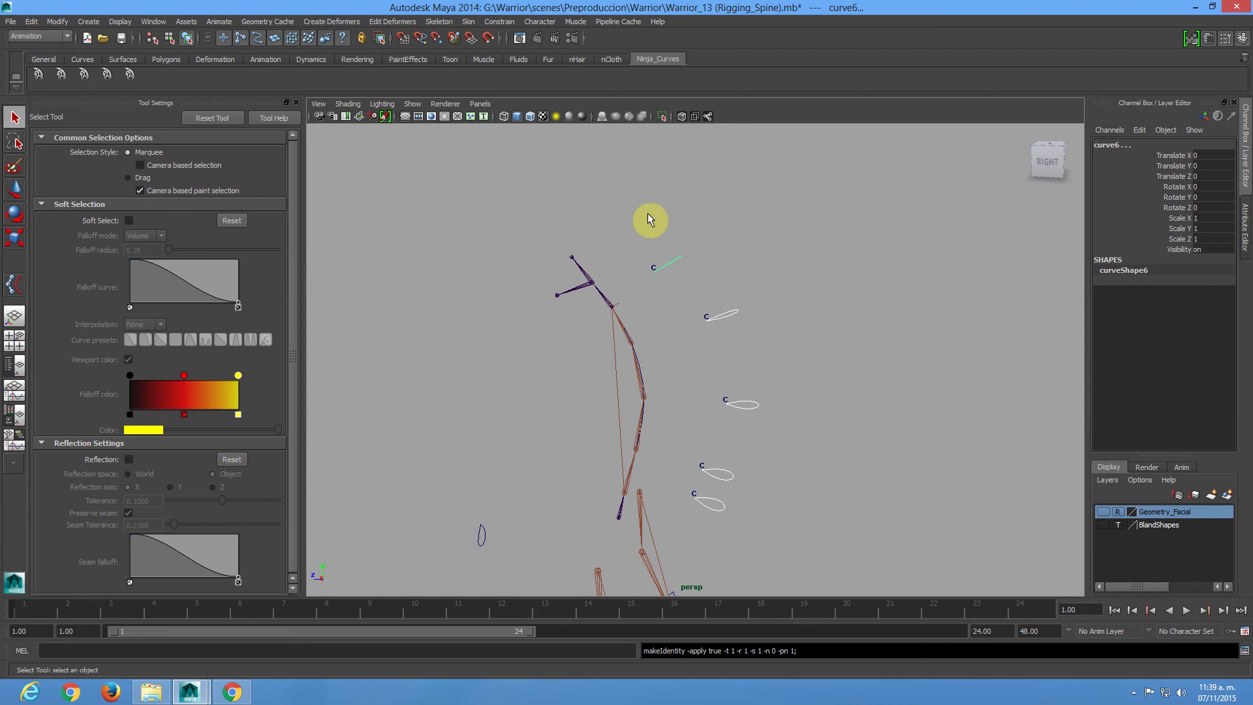
# Parent-constrain the lowest cluster handle to the lowest teardrop curve.
pyautogui.keyDown('alt'); pyautogui.moveTo(792, 372); pyautogui.dragTo(741, 379, button='right'); pyautogui.keyUp('alt')
pyautogui.click(741, 380)
pyautogui.keyDown('alt'); pyautogui.moveTo(655, 327); pyautogui.dragTo(706, 392, button='right'); pyautogui.keyUp('alt')
pyautogui.keyDown('shift'); pyautogui.click(696, 389); pyautogui.keyUp('shift')
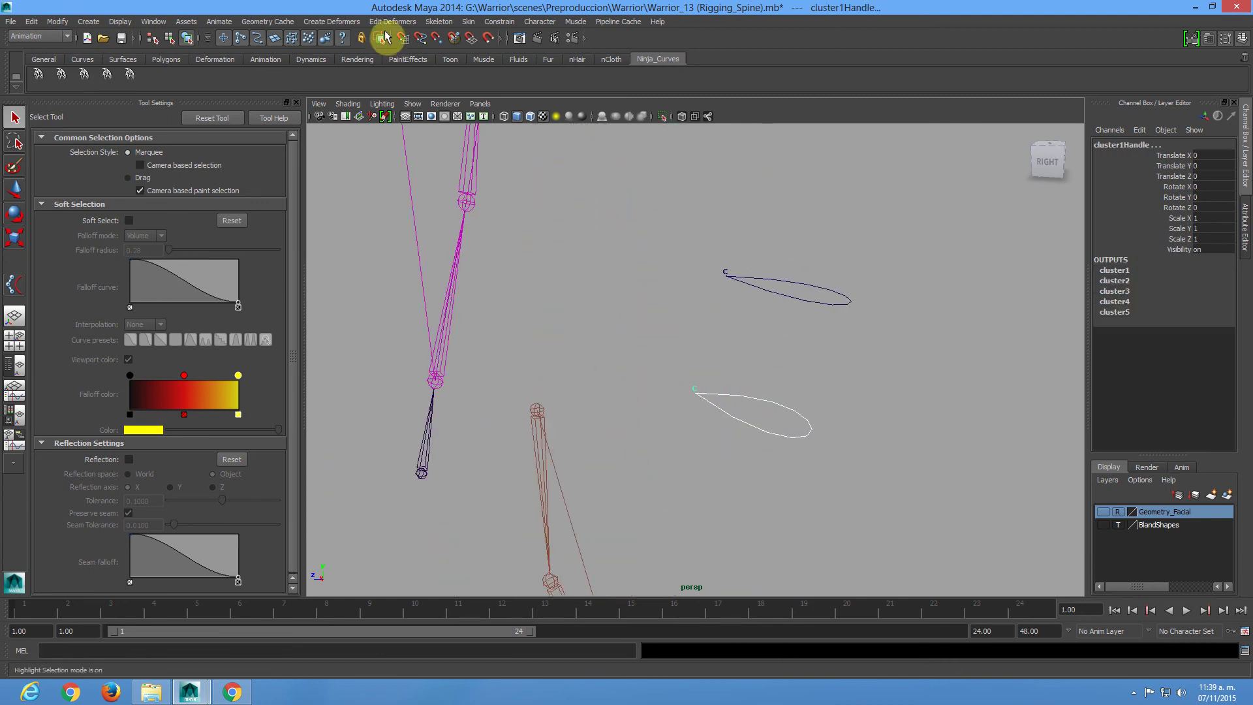
pyautogui.click(502, 22)
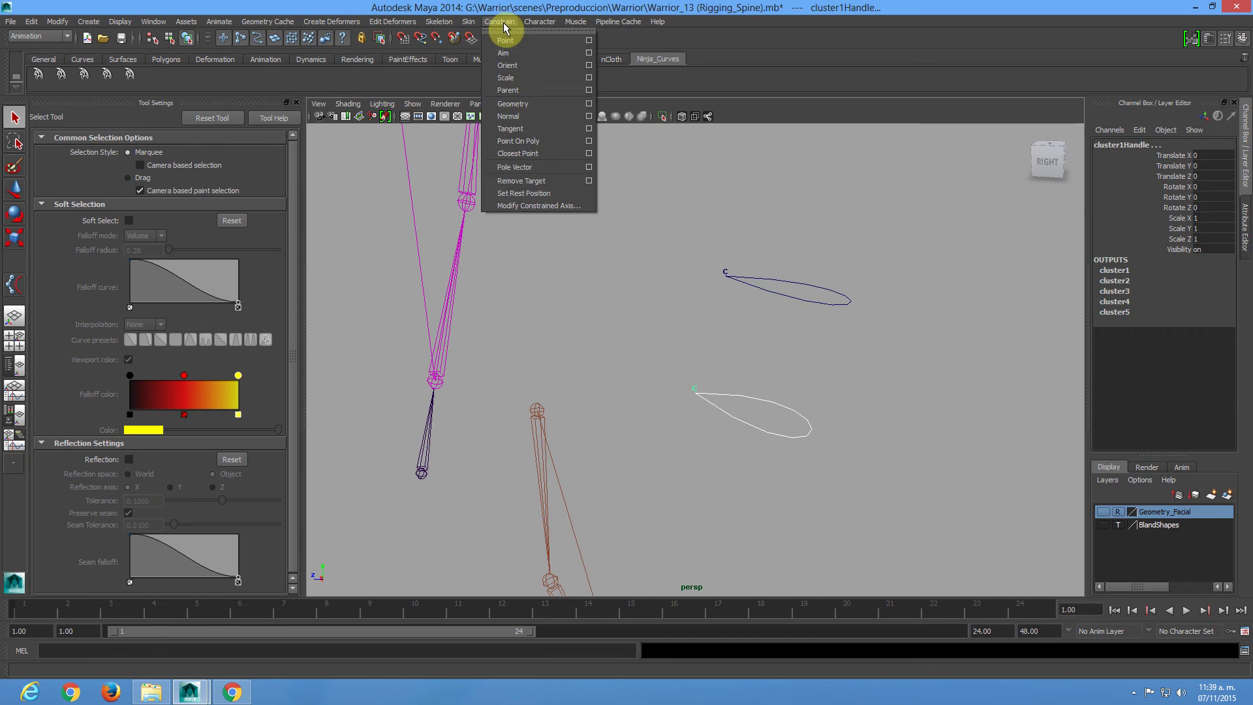
pyautogui.click(537, 89)
# Parent-constrain the second and third cluster handles from the bottom to their own teardrop curves.
pyautogui.click(725, 271)
pyautogui.click(731, 273)
pyautogui.press('g')
pyautogui.keyDown('alt'); pyautogui.moveTo(768, 199); pyautogui.dragTo(740, 443); pyautogui.keyUp('alt')
pyautogui.click(792, 285)
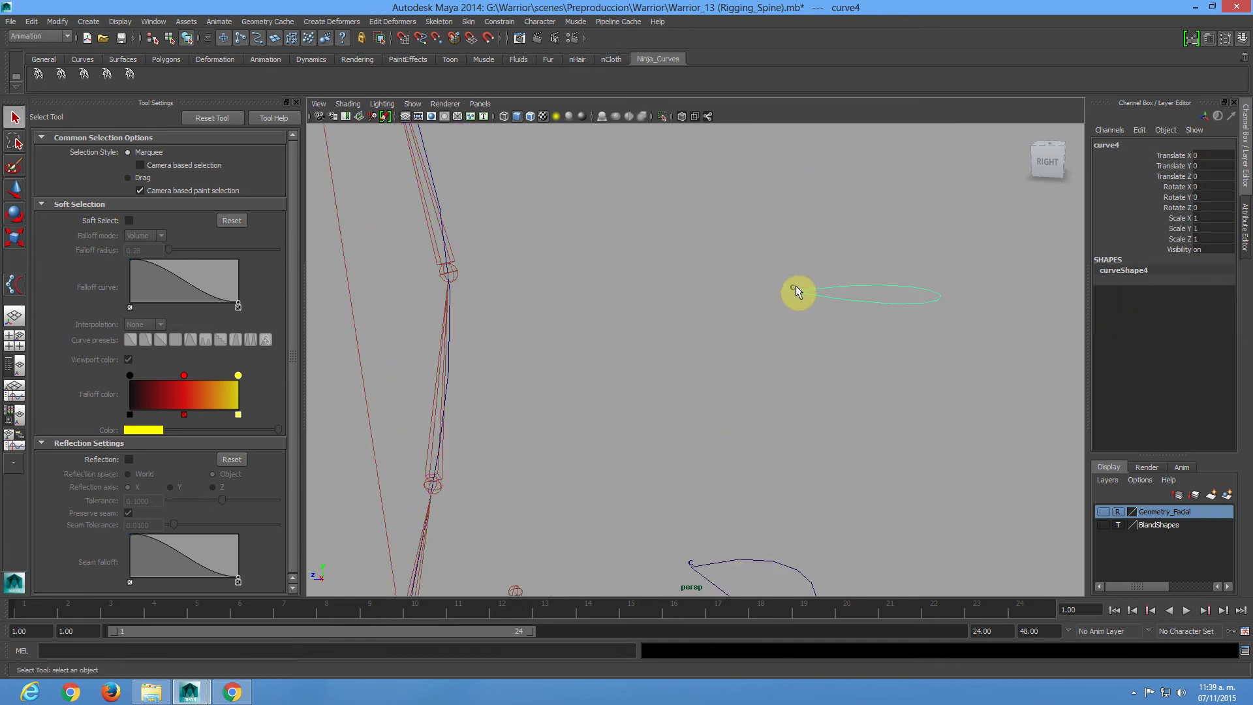
pyautogui.click(793, 288)
pyautogui.press('g')
# Parent-constrain the two uppermost cluster handles to their own teardrop curves.
pyautogui.keyDown('alt'); pyautogui.moveTo(786, 298); pyautogui.dragTo(769, 499, button='middle'); pyautogui.keyUp('alt')
pyautogui.keyDown('alt'); pyautogui.moveTo(822, 372); pyautogui.dragTo(659, 265, button='right'); pyautogui.keyUp('alt')
pyautogui.keyDown('alt'); pyautogui.moveTo(748, 326); pyautogui.dragTo(750, 394, button='middle'); pyautogui.keyUp('alt')
pyautogui.click(695, 341)
pyautogui.click(692, 333)
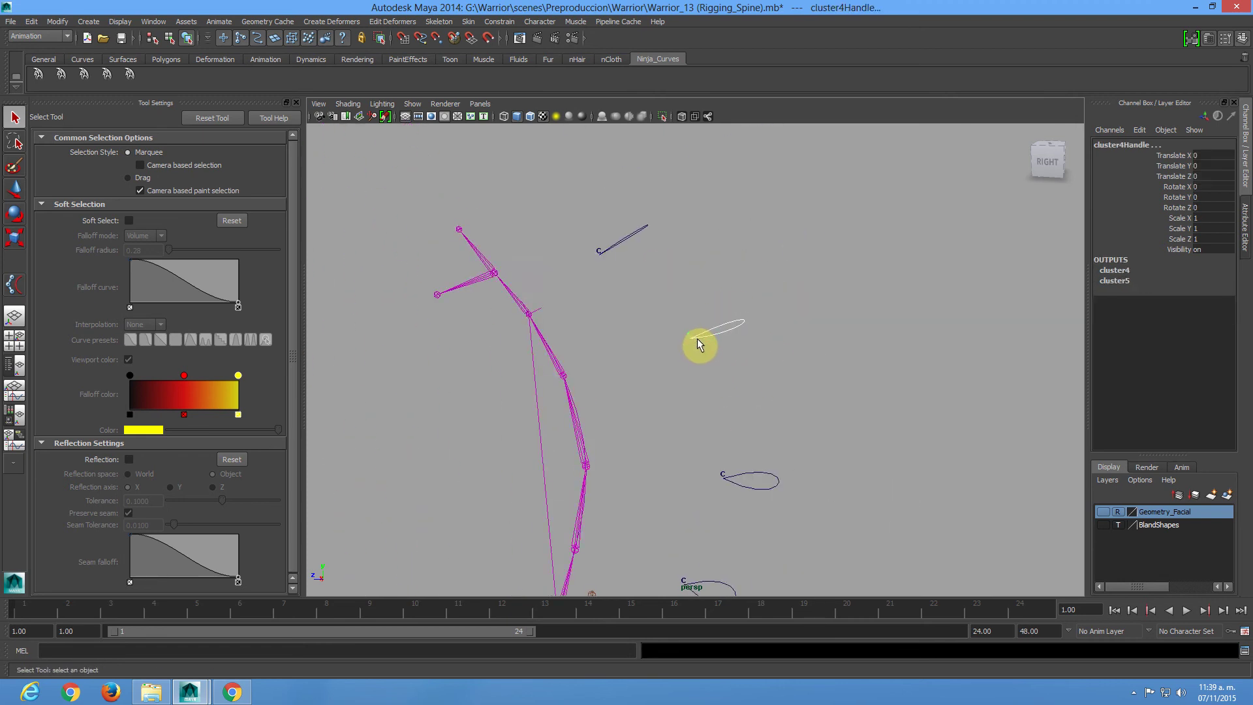
pyautogui.click(605, 252)
pyautogui.click(599, 252)
pyautogui.press('g')
# Test the spine rig by moving individual teardrop controls, undoing each move and clearing the selection.
pyautogui.keyDown('alt'); pyautogui.moveTo(863, 451); pyautogui.dragTo(601, 334, button='right'); pyautogui.keyUp('alt')
pyautogui.keyDown('alt'); pyautogui.moveTo(741, 414); pyautogui.dragTo(758, 347, button='middle'); pyautogui.keyUp('alt')
pyautogui.keyDown('alt'); pyautogui.moveTo(674, 355); pyautogui.dragTo(643, 205); pyautogui.keyUp('alt')
pyautogui.click(697, 262)
pyautogui.press('w')
pyautogui.hotkey('ctrl', 'z')
pyautogui.click(741, 330)
pyautogui.moveTo(709, 328); pyautogui.dragTo(691, 407)
pyautogui.hotkey('ctrl', 'z')
pyautogui.click(725, 383)
pyautogui.hotkey('ctrl', 'z')
pyautogui.click(732, 411)
pyautogui.hotkey('ctrl', 'z')
pyautogui.keyDown('alt'); pyautogui.moveTo(675, 347); pyautogui.dragTo(711, 429, button='right'); pyautogui.keyUp('alt')
pyautogui.keyDown('alt'); pyautogui.moveTo(712, 429); pyautogui.dragTo(712, 432); pyautogui.keyUp('alt')
pyautogui.click(821, 389)
# Check the spine controls against the character by briefly showing the Geometry_Facial layer and hiding it again.
pyautogui.keyDown('alt'); pyautogui.moveTo(587, 475); pyautogui.dragTo(571, 428, button='middle'); pyautogui.keyUp('alt')
pyautogui.keyDown('alt'); pyautogui.moveTo(571, 428); pyautogui.dragTo(690, 344); pyautogui.keyUp('alt')
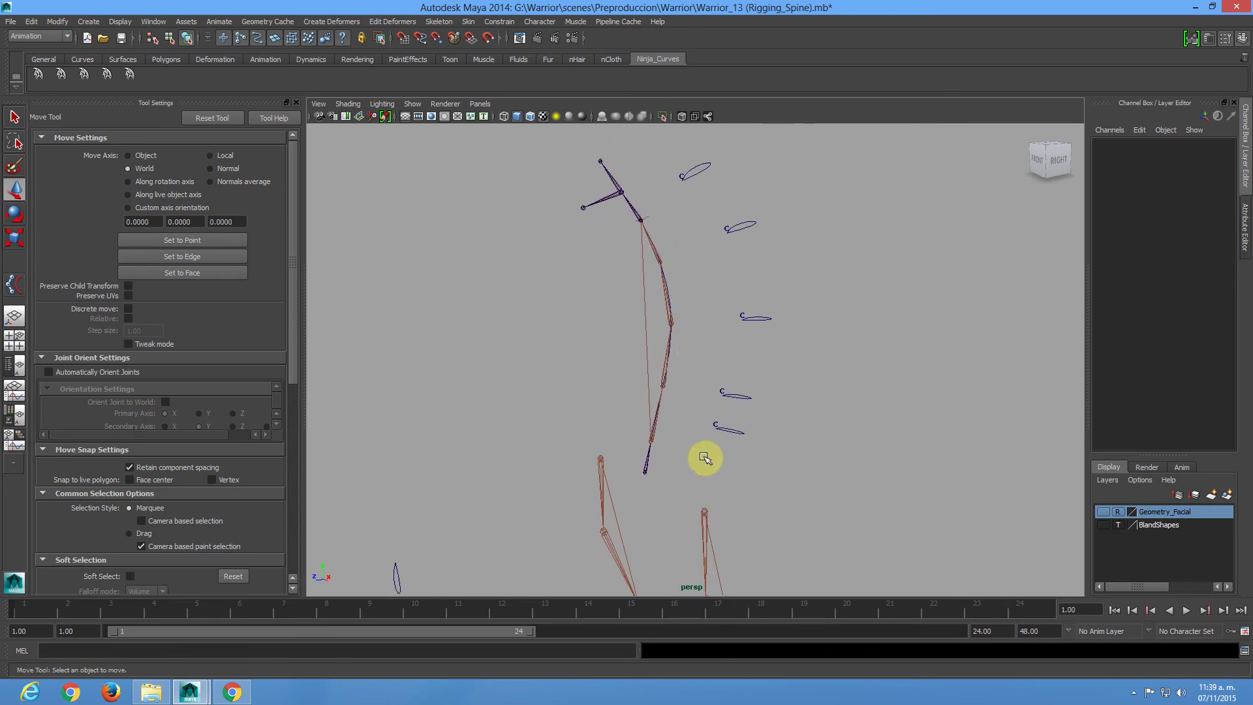
pyautogui.keyDown('alt'); pyautogui.moveTo(803, 433); pyautogui.dragTo(838, 418); pyautogui.keyUp('alt')
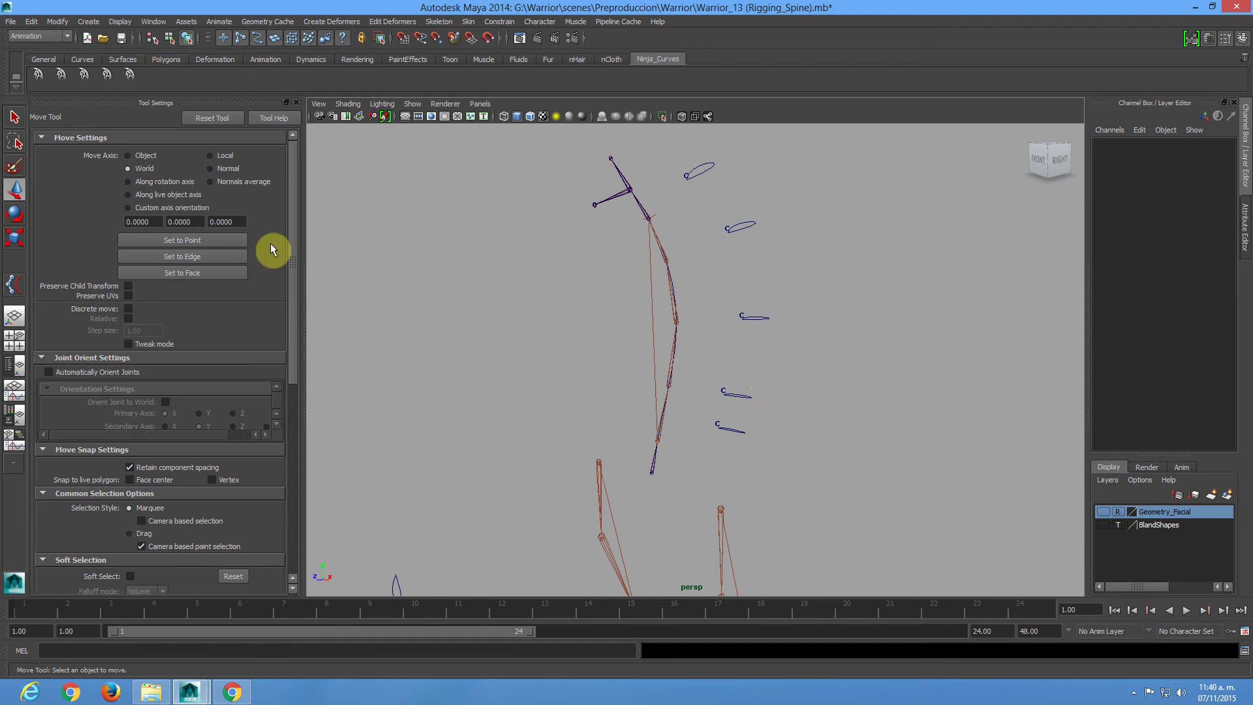
pyautogui.keyDown('alt'); pyautogui.moveTo(817, 487); pyautogui.dragTo(643, 426, button='right'); pyautogui.keyUp('alt')
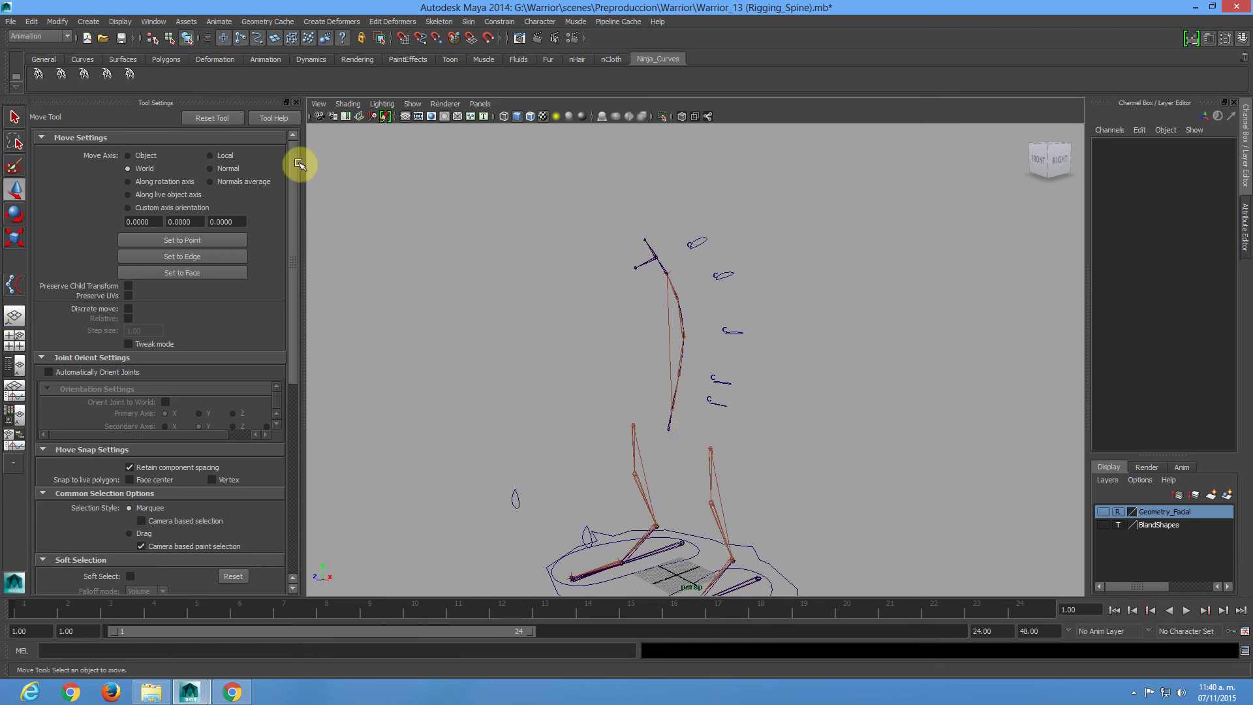
pyautogui.click(1102, 511)
pyautogui.keyDown('alt'); pyautogui.moveTo(596, 372); pyautogui.dragTo(712, 383); pyautogui.keyUp('alt')
pyautogui.click(1103, 512)
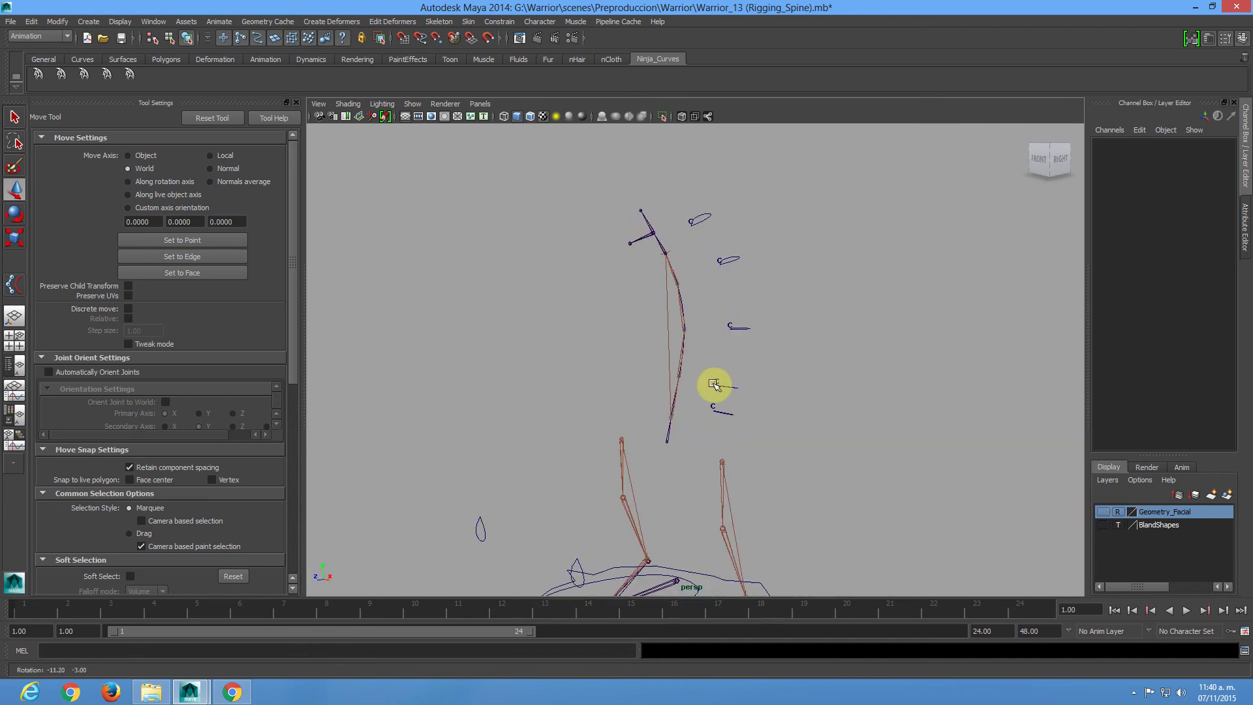
# Examine the spine's cluster controls and the root joint at the base of the chain, leaving nothing selected.
pyautogui.moveTo(751, 423); pyautogui.dragTo(726, 193)
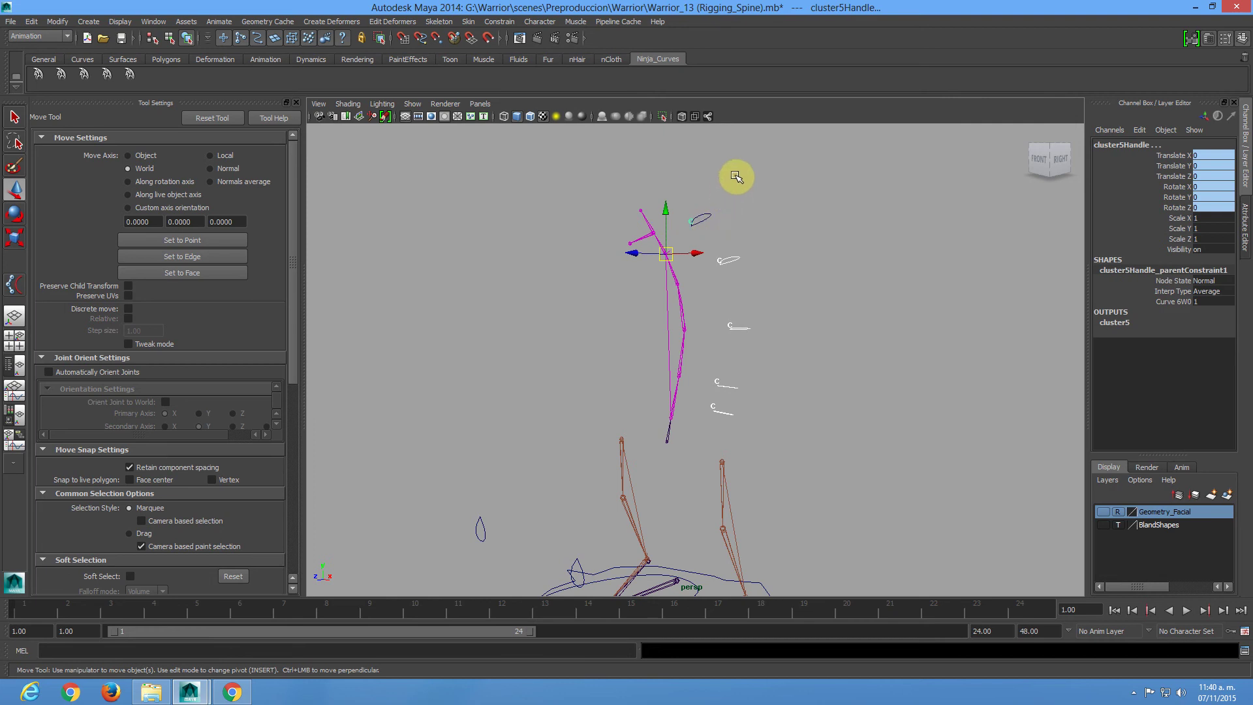
pyautogui.click(699, 218)
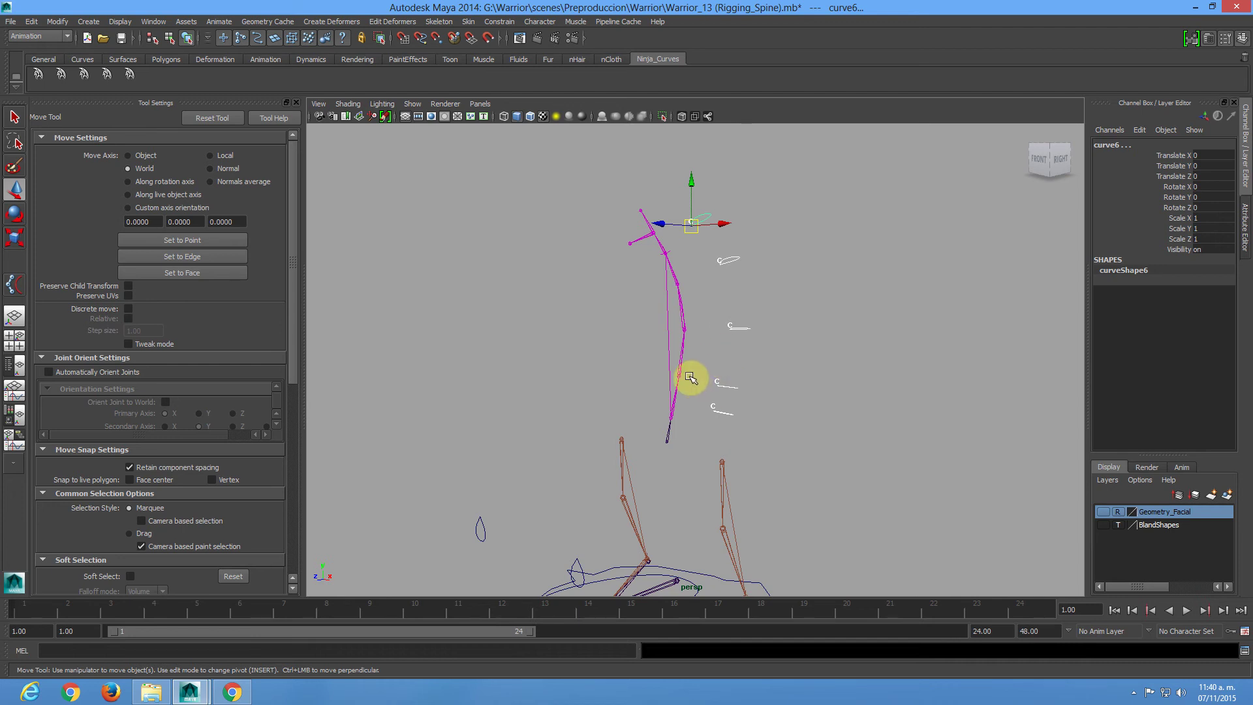
pyautogui.keyDown('alt'); pyautogui.moveTo(595, 352); pyautogui.dragTo(671, 364, button='right'); pyautogui.keyUp('alt')
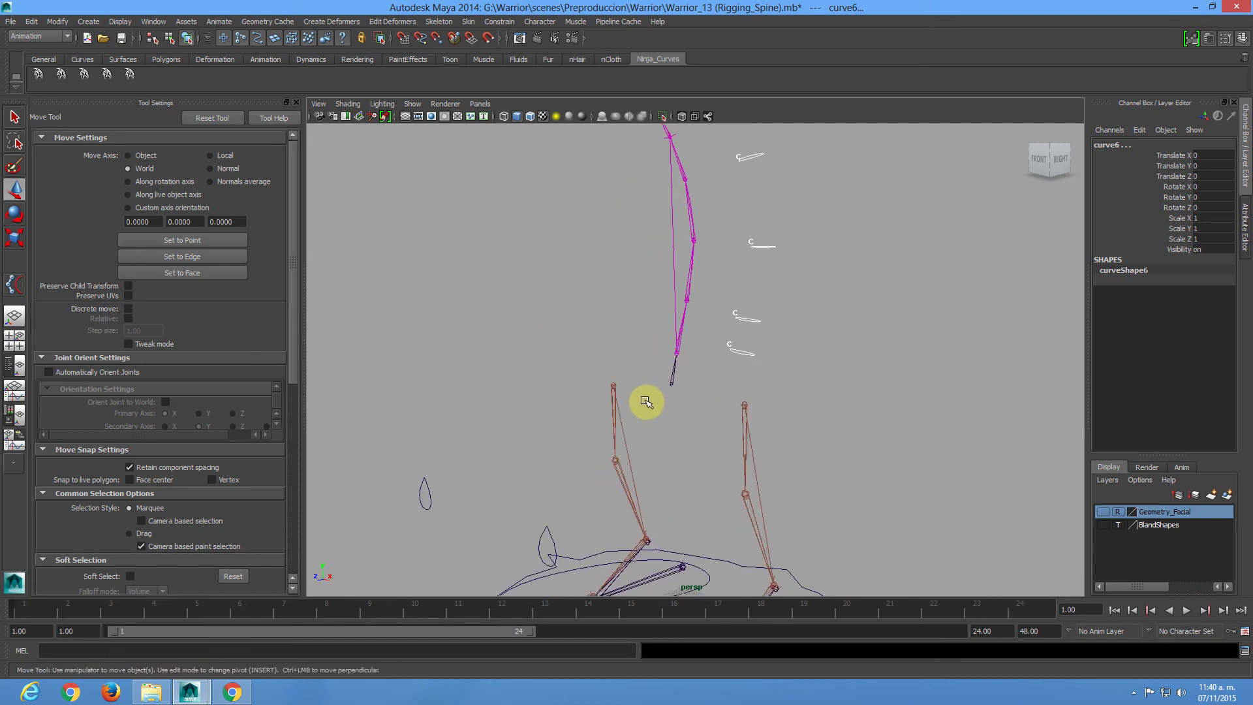
pyautogui.click(671, 383)
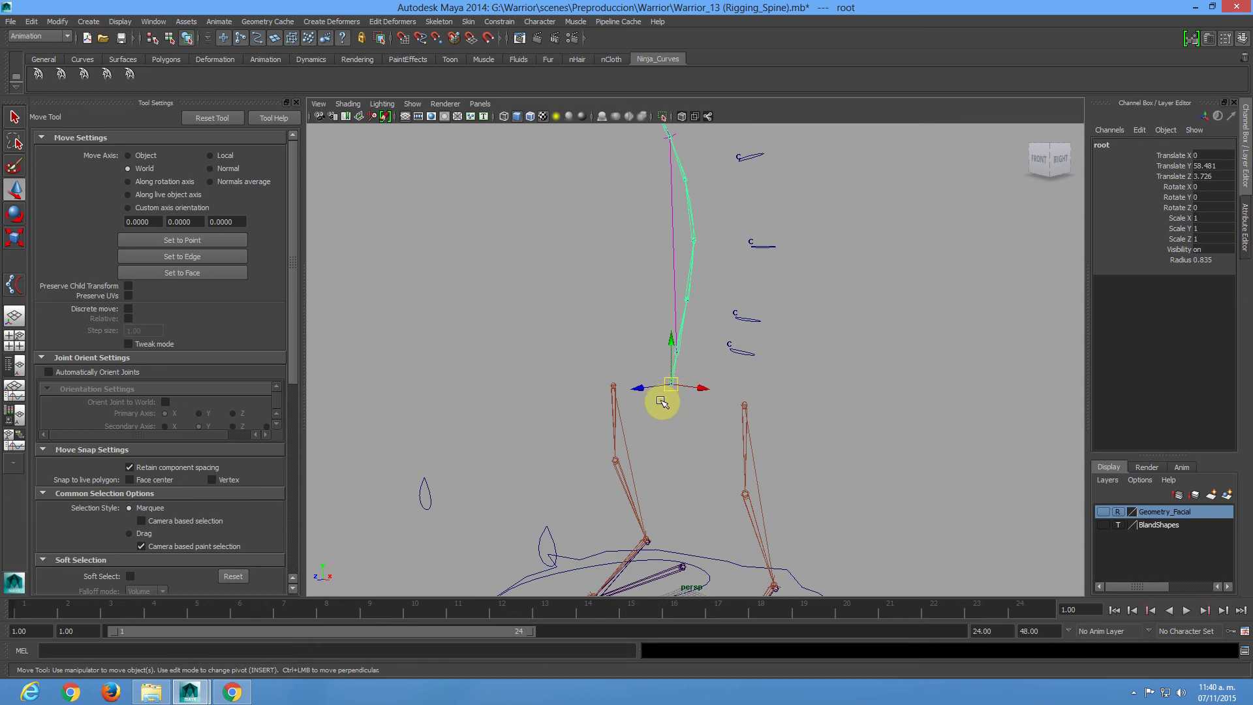
pyautogui.click(812, 369)
pyautogui.keyDown('alt'); pyautogui.moveTo(667, 344); pyautogui.dragTo(562, 302); pyautogui.keyUp('alt')
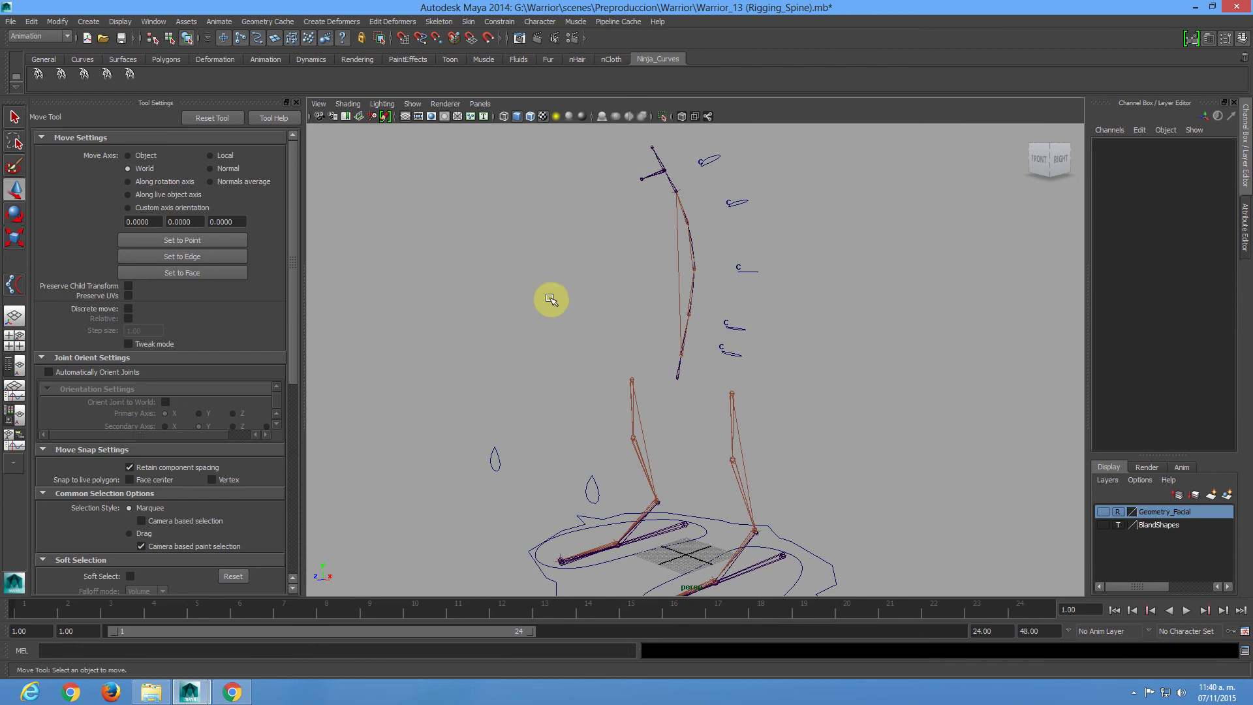
pyautogui.keyDown('alt'); pyautogui.moveTo(680, 419); pyautogui.dragTo(643, 384); pyautogui.keyUp('alt')
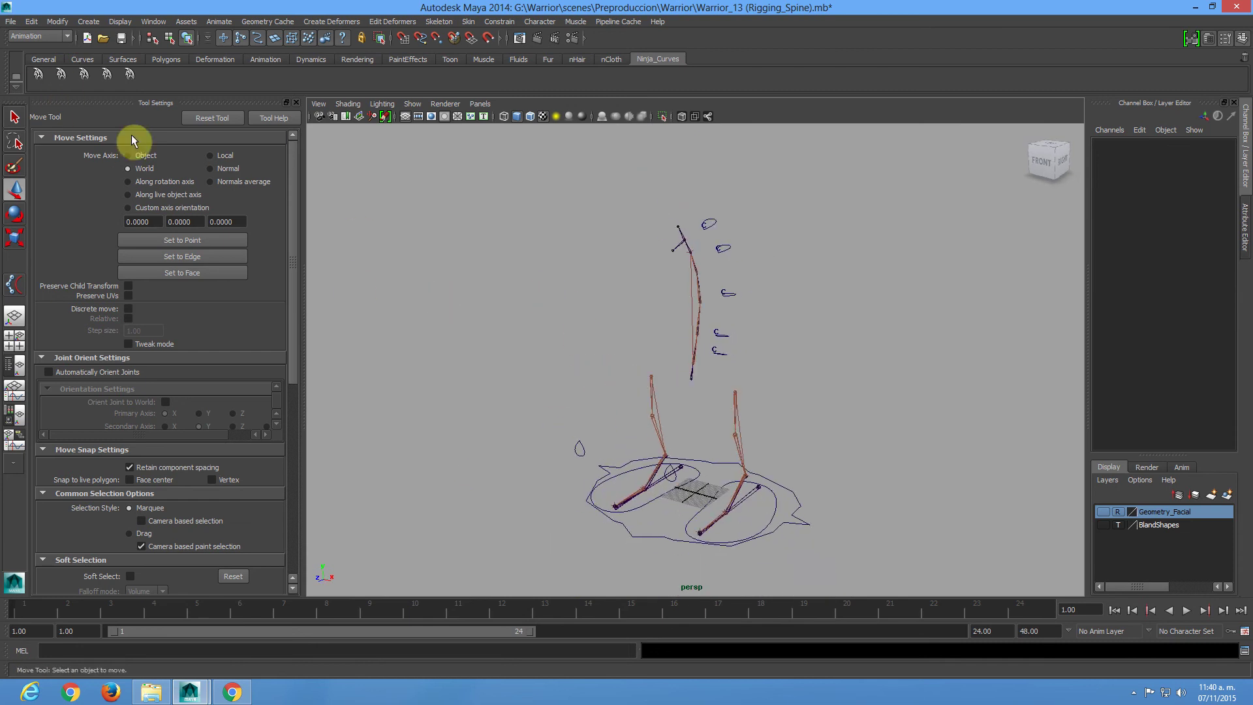
pyautogui.click(62, 77)
pyautogui.press('r')
pyautogui.moveTo(697, 495); pyautogui.dragTo(837, 515)
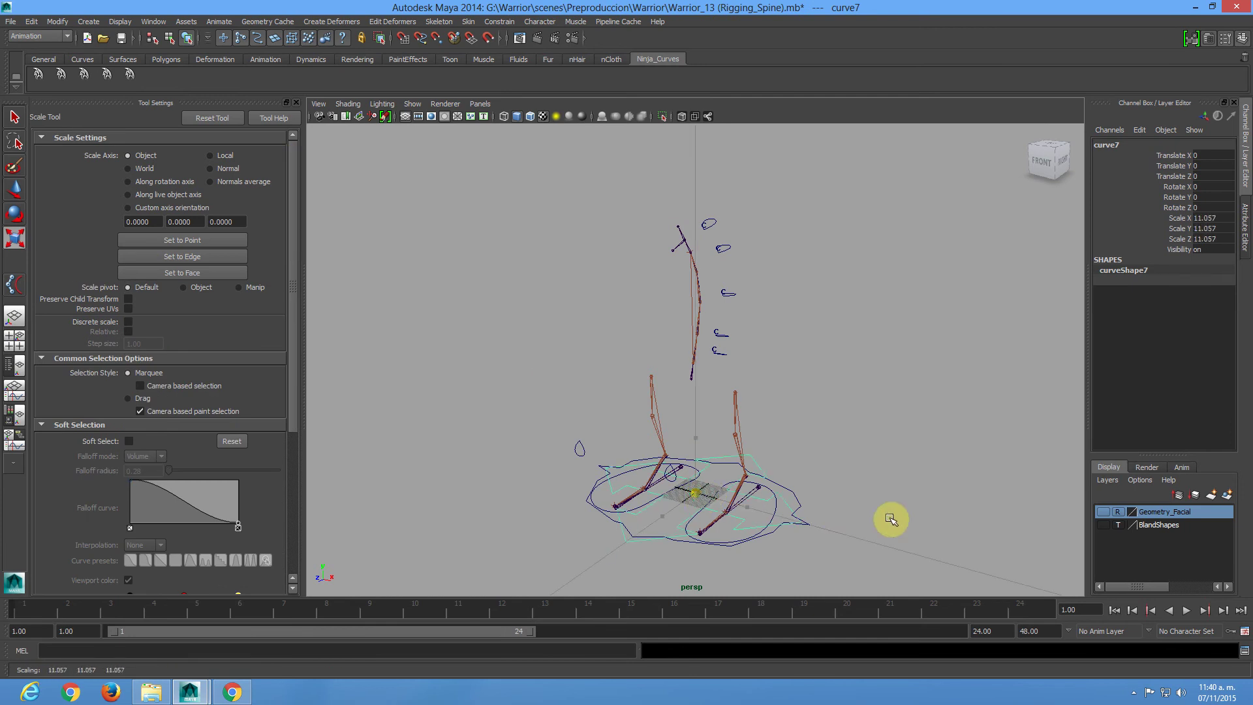
pyautogui.click(873, 446)
# Create a curved-arrow control curve, scale it uniformly to about 9.9 and snap it to the root joint.
pyautogui.click(38, 75)
pyautogui.moveTo(694, 495); pyautogui.dragTo(857, 503)
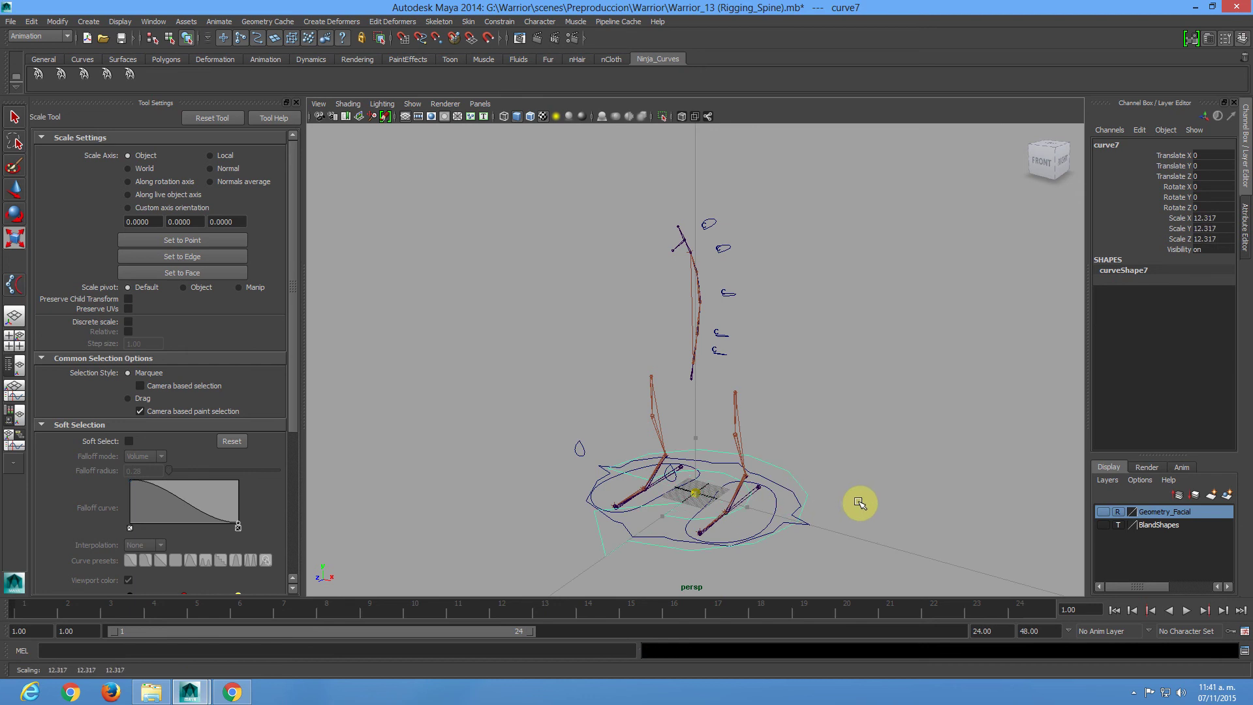
pyautogui.press('w')
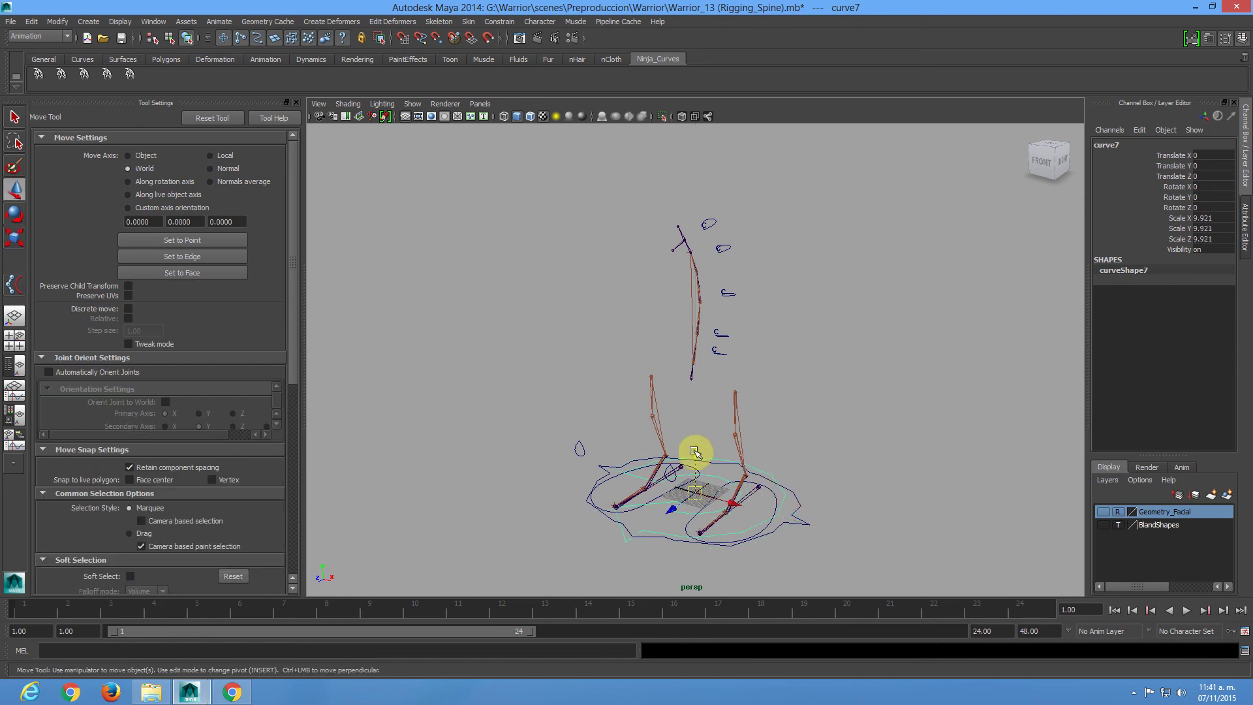
pyautogui.moveTo(695, 489); pyautogui.dragTo(690, 377)
# Try to rotate the root control curve around its vertical Y axis.
pyautogui.scroll(3, 744, 400)
pyautogui.press('e')
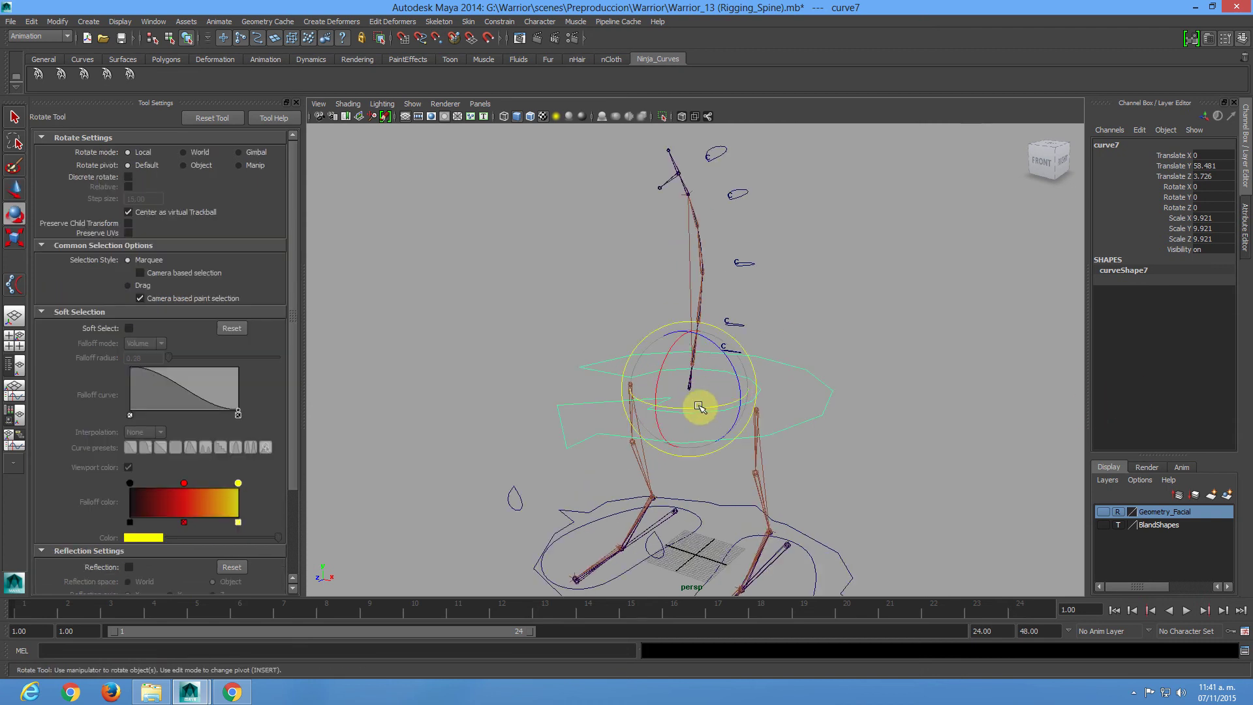
pyautogui.moveTo(719, 408); pyautogui.dragTo(744, 400)
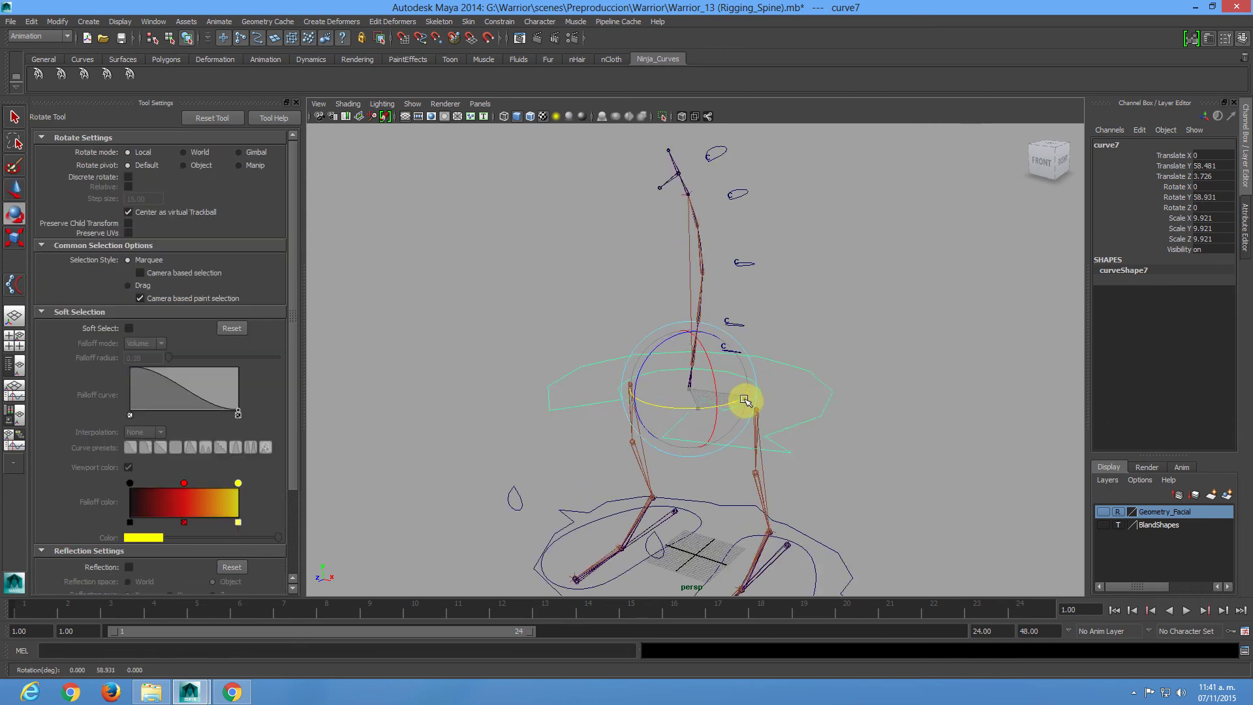
pyautogui.hotkey('ctrl', 'z')
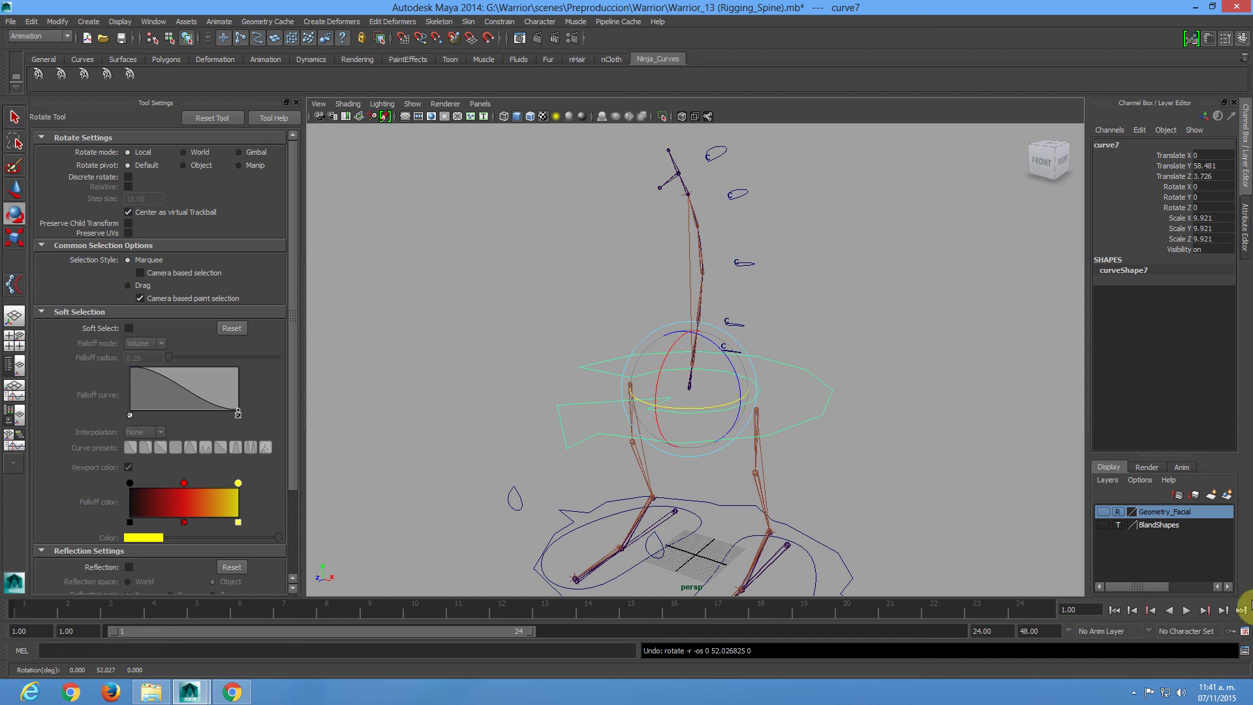
# Show the Geometry_Facial layer and scale the root control curve uniformly to about 7.7 to fit around the warrior's hips.
pyautogui.click(1103, 512)
pyautogui.keyDown('alt'); pyautogui.moveTo(772, 359); pyautogui.dragTo(828, 455, button='right'); pyautogui.keyUp('alt')
pyautogui.keyDown('alt'); pyautogui.moveTo(828, 456); pyautogui.dragTo(848, 459); pyautogui.keyUp('alt')
pyautogui.press('r')
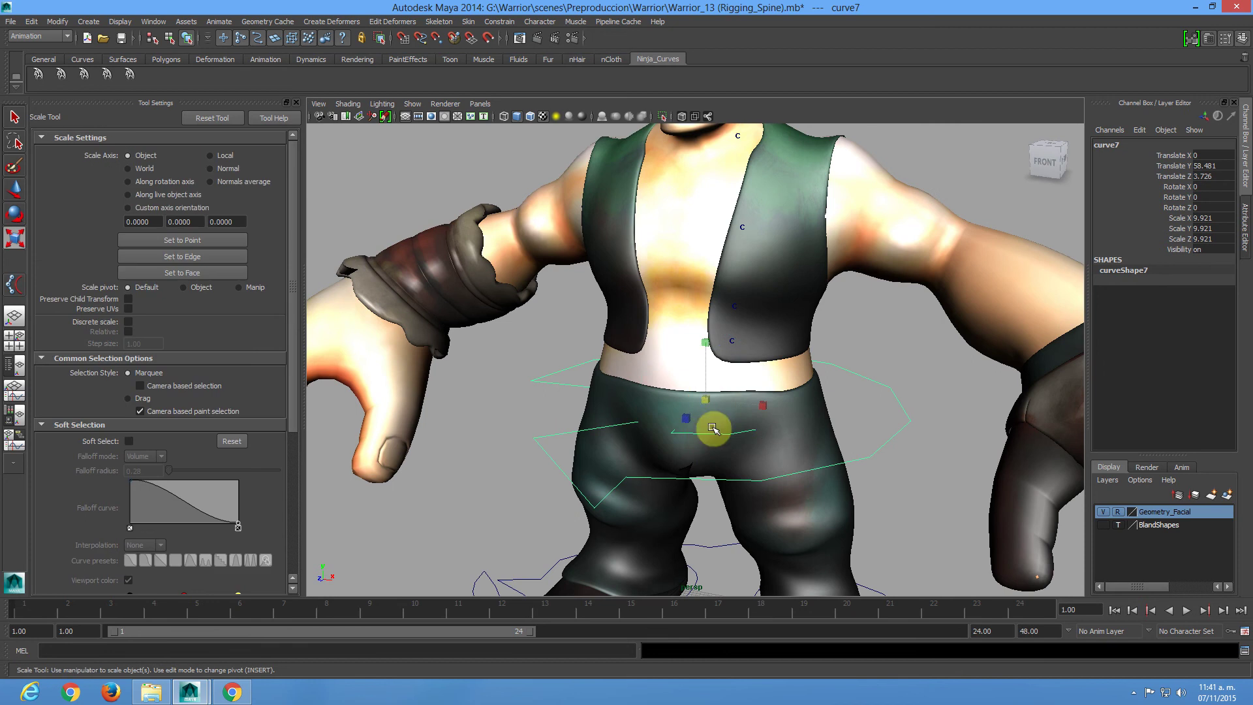
pyautogui.moveTo(707, 398); pyautogui.dragTo(669, 385)
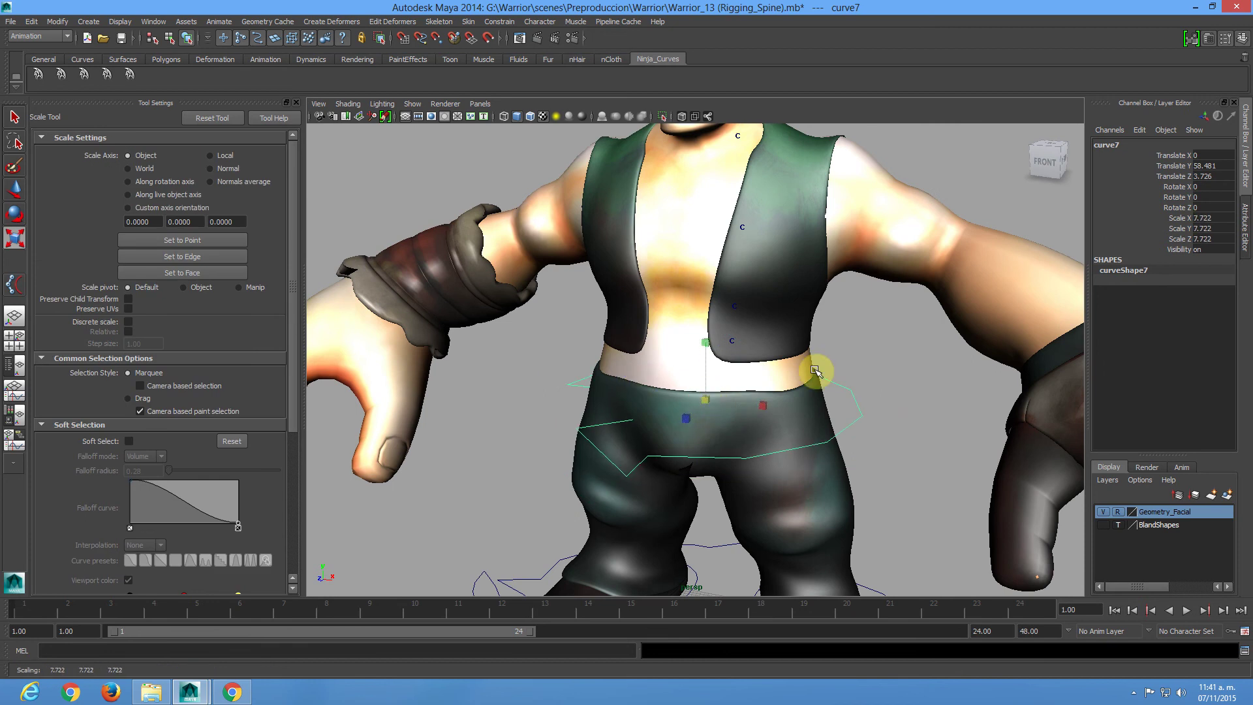
# Rotate the root control curve to about 16.6° around its vertical Y axis.
pyautogui.click(906, 353)
pyautogui.keyDown('alt'); pyautogui.moveTo(812, 481); pyautogui.dragTo(911, 418); pyautogui.keyUp('alt')
pyautogui.click(883, 394)
pyautogui.keyDown('alt'); pyautogui.moveTo(884, 394); pyautogui.dragTo(803, 413, button='right'); pyautogui.keyUp('alt')
pyautogui.press('e')
pyautogui.moveTo(721, 414); pyautogui.dragTo(750, 423)
pyautogui.click(875, 425)
pyautogui.keyDown('alt'); pyautogui.moveTo(875, 425); pyautogui.dragTo(902, 410); pyautogui.keyUp('alt')
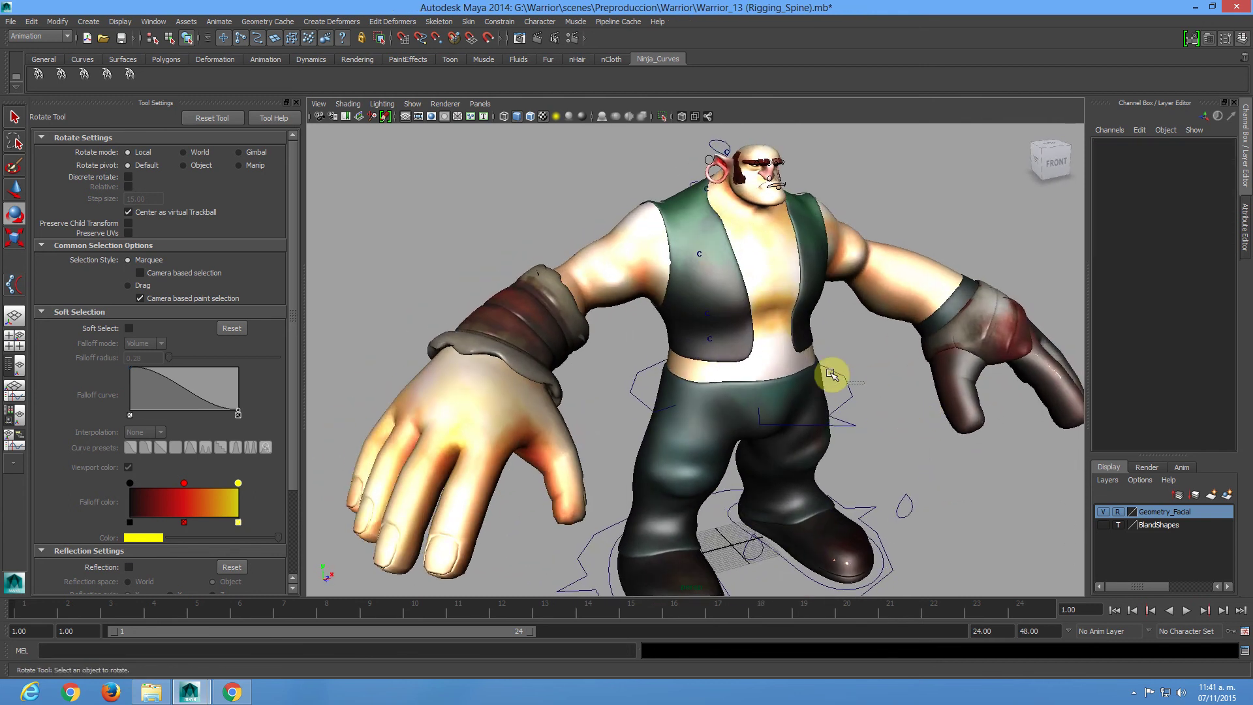
# Scale the root control curve uniformly to about 7.0 around the warrior's hips and hide the Geometry_Facial layer.
pyautogui.moveTo(833, 373); pyautogui.dragTo(831, 375)
pyautogui.press('r')
pyautogui.moveTo(742, 386); pyautogui.dragTo(724, 379)
pyautogui.click(859, 355)
pyautogui.keyDown('alt'); pyautogui.moveTo(858, 355); pyautogui.dragTo(640, 380); pyautogui.keyUp('alt')
pyautogui.click(623, 396)
pyautogui.keyDown('alt'); pyautogui.moveTo(796, 382); pyautogui.dragTo(758, 402); pyautogui.keyUp('alt')
pyautogui.moveTo(679, 392); pyautogui.dragTo(700, 391)
pyautogui.click(780, 377)
pyautogui.keyDown('alt'); pyautogui.moveTo(780, 377); pyautogui.dragTo(823, 375); pyautogui.keyUp('alt')
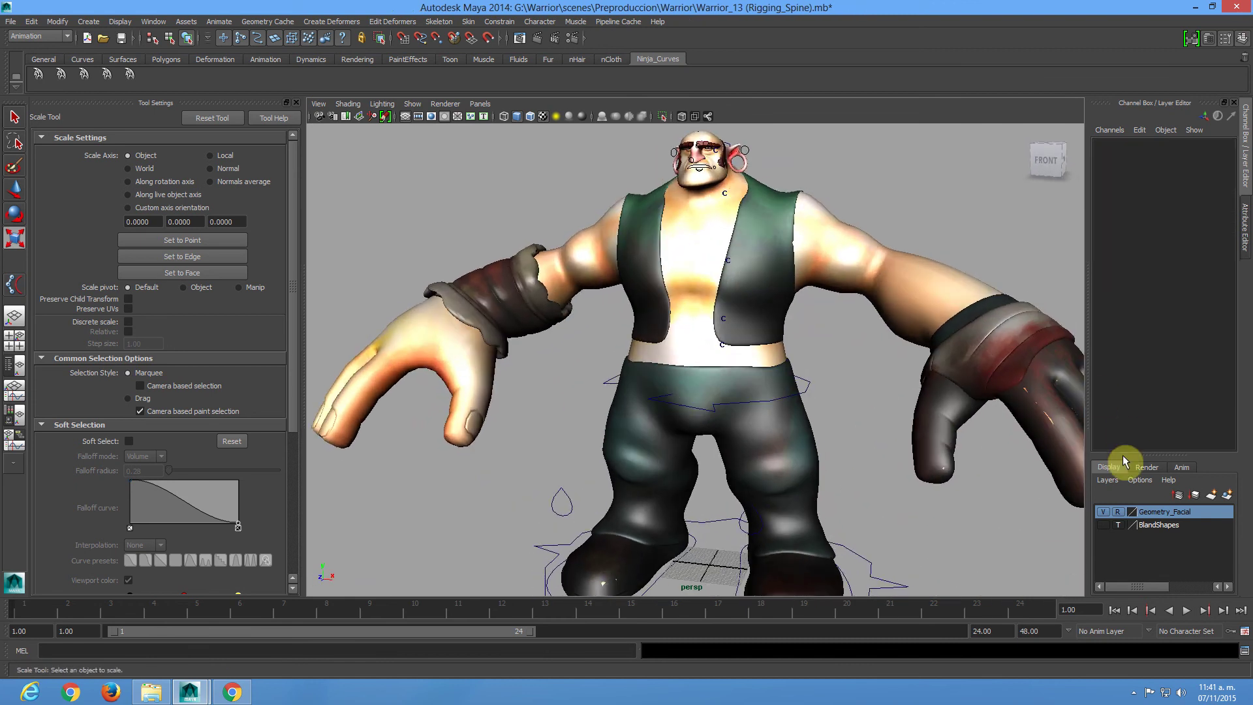
pyautogui.click(1103, 512)
# Freeze the root control curve's transformations and delete its history.
pyautogui.click(660, 392)
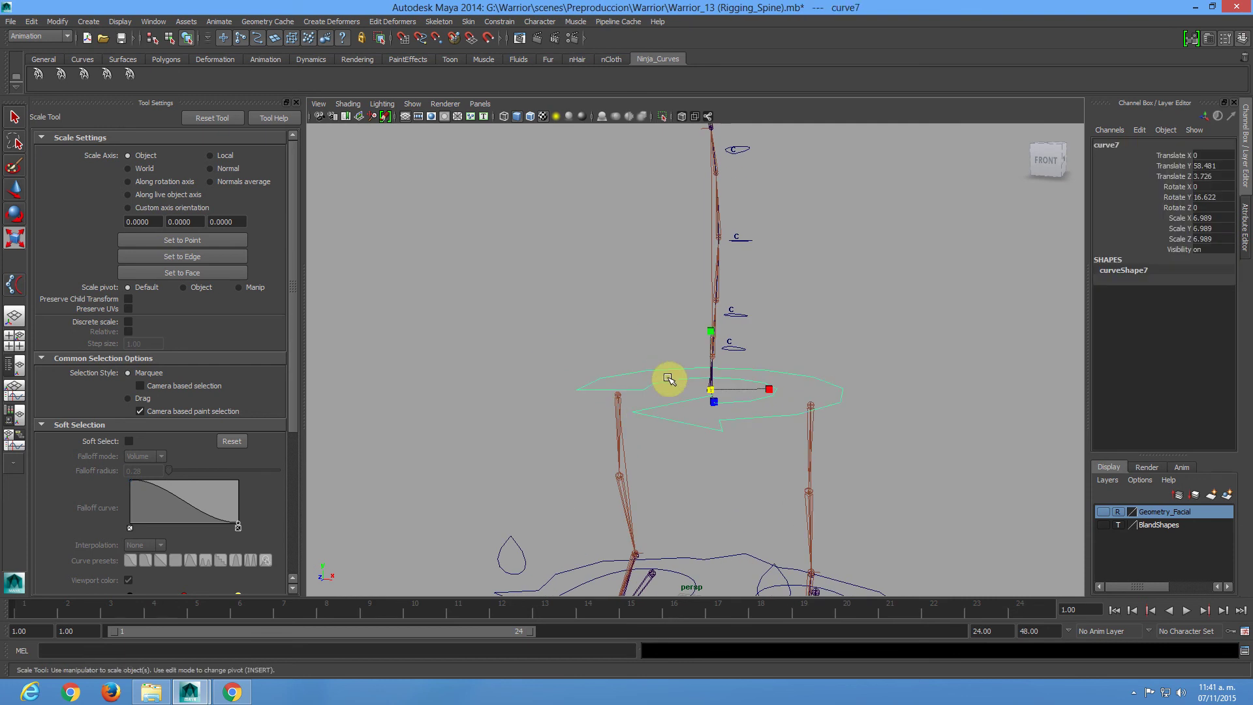
pyautogui.click(57, 22)
pyautogui.click(84, 65)
pyautogui.click(31, 21)
pyautogui.moveTo(110, 156)
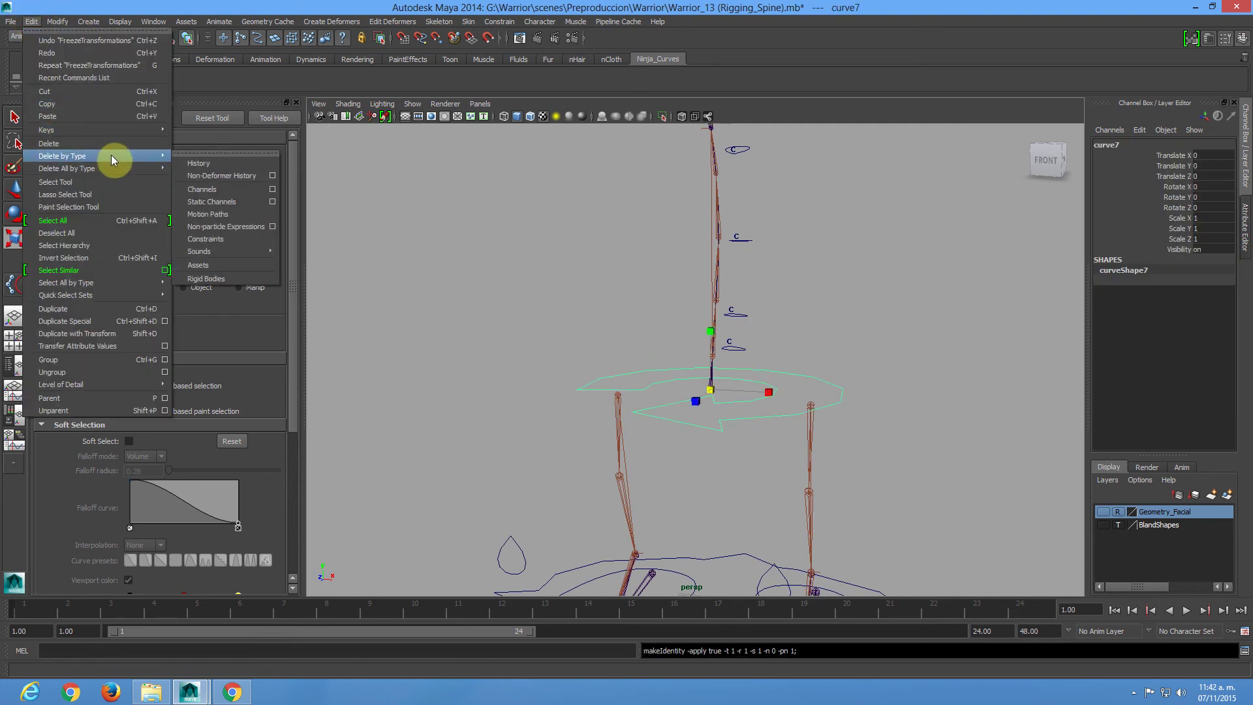
pyautogui.click(199, 164)
pyautogui.keyDown('alt'); pyautogui.moveTo(732, 233); pyautogui.dragTo(741, 366); pyautogui.keyUp('alt')
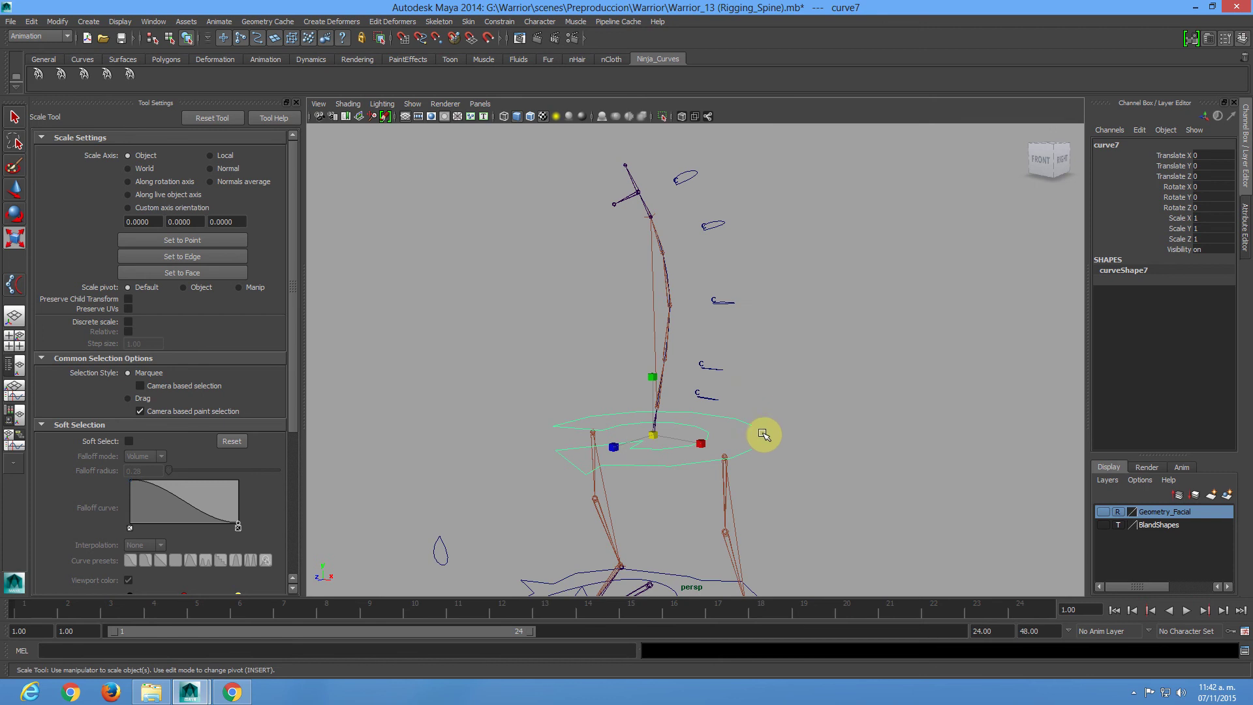
# Rename the root control curve rootControl and the lowest teardrop spine curve back1Control.
pyautogui.doubleClick(1112, 146)
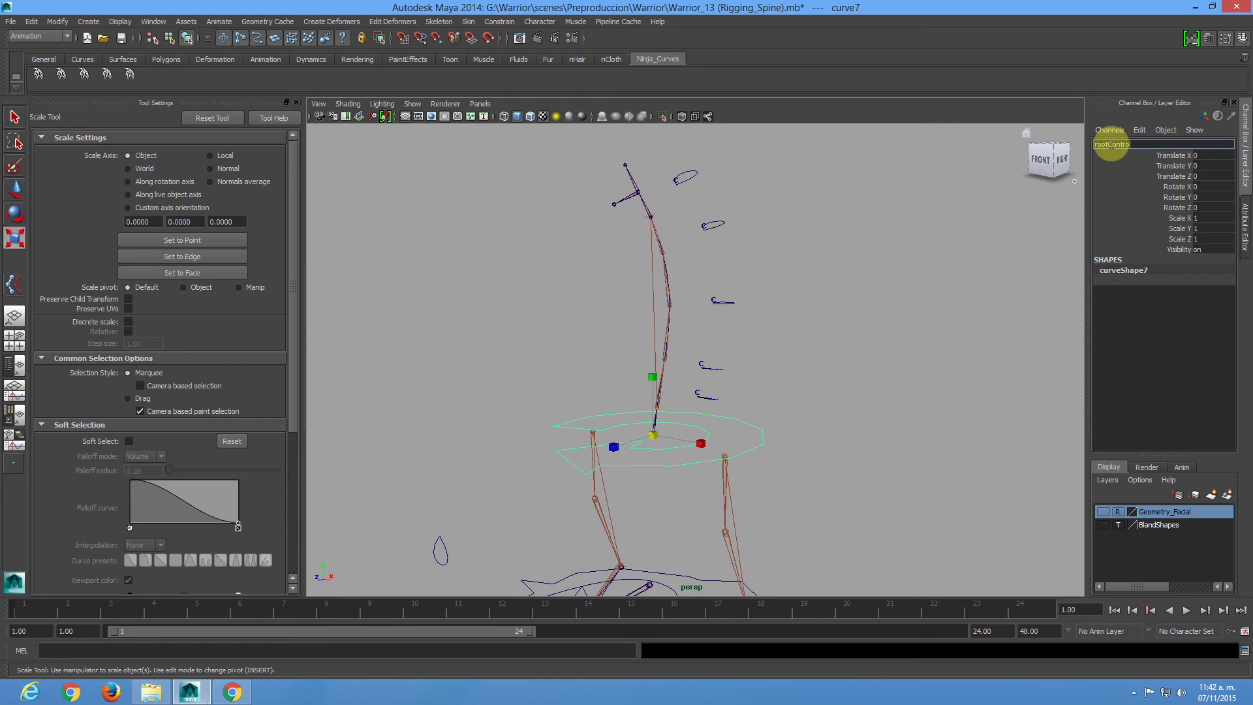
pyautogui.press('Return')
pyautogui.keyDown('alt'); pyautogui.moveTo(721, 392); pyautogui.dragTo(696, 395); pyautogui.keyUp('alt')
pyautogui.click(712, 397)
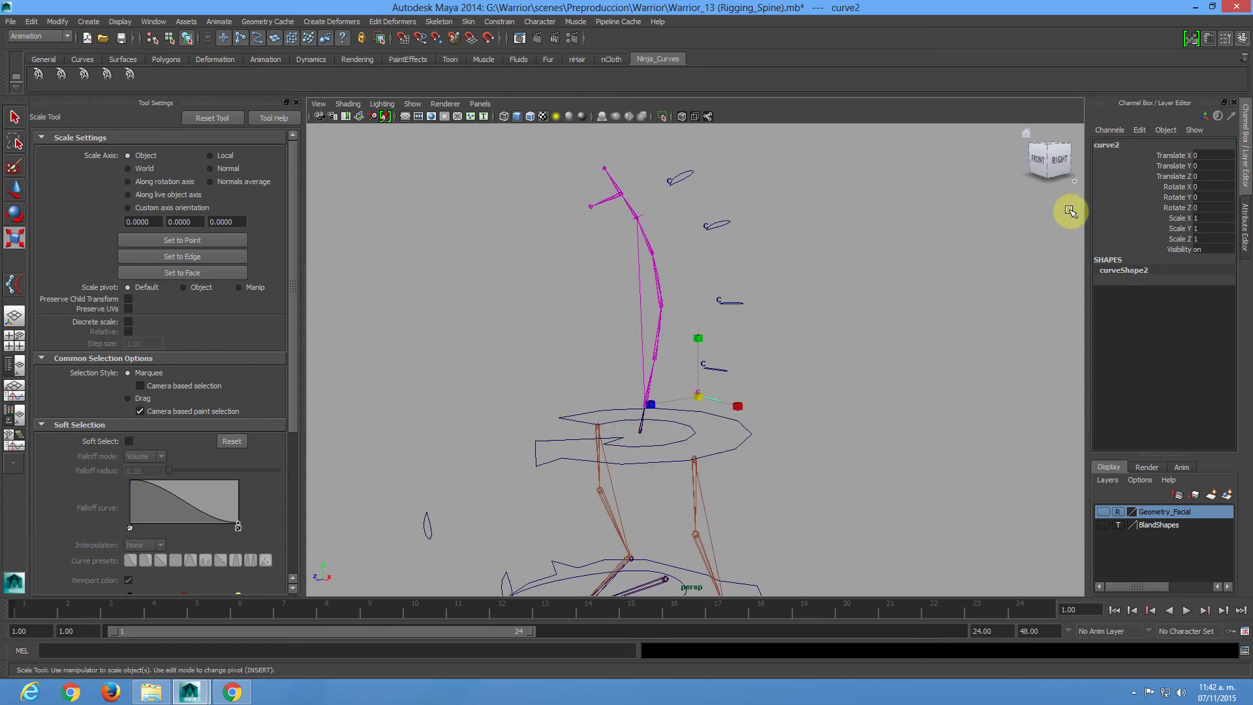
pyautogui.doubleClick(1107, 145)
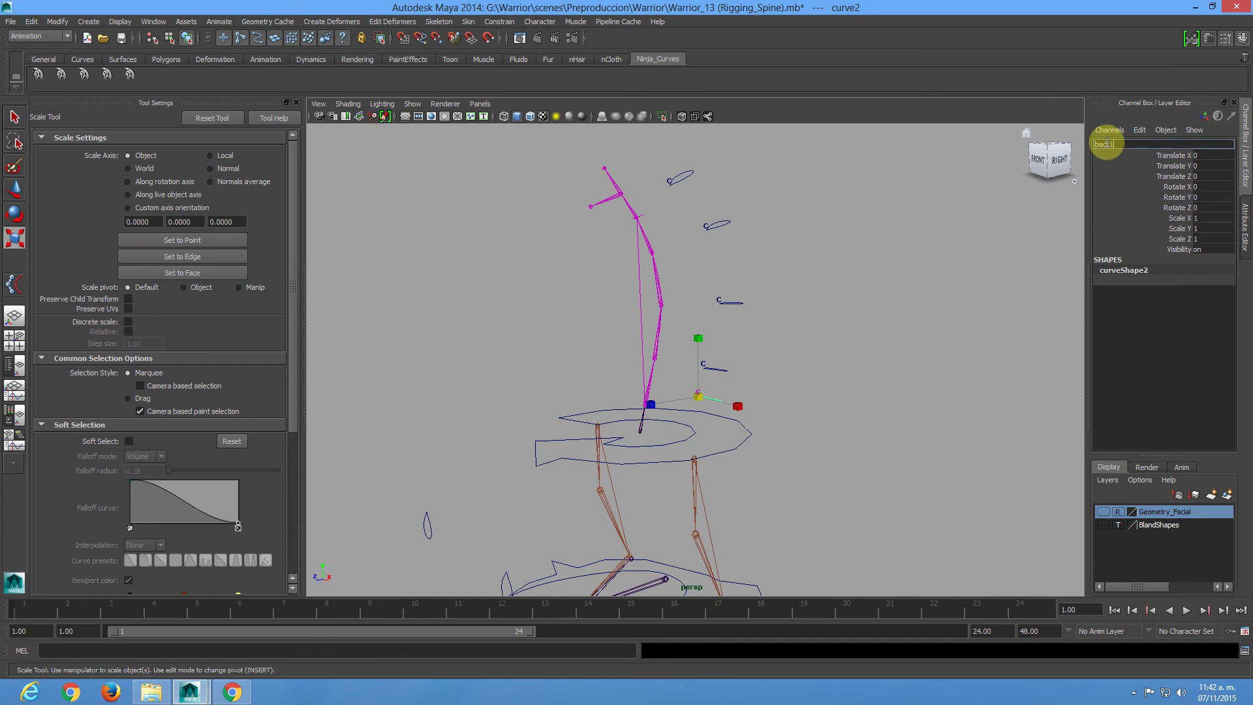
pyautogui.write('back1Control')
pyautogui.press('Return')
# Rename the second and third teardrop curves from the hips back2Control and back3Control.
pyautogui.click(717, 372)
pyautogui.doubleClick(1109, 143)
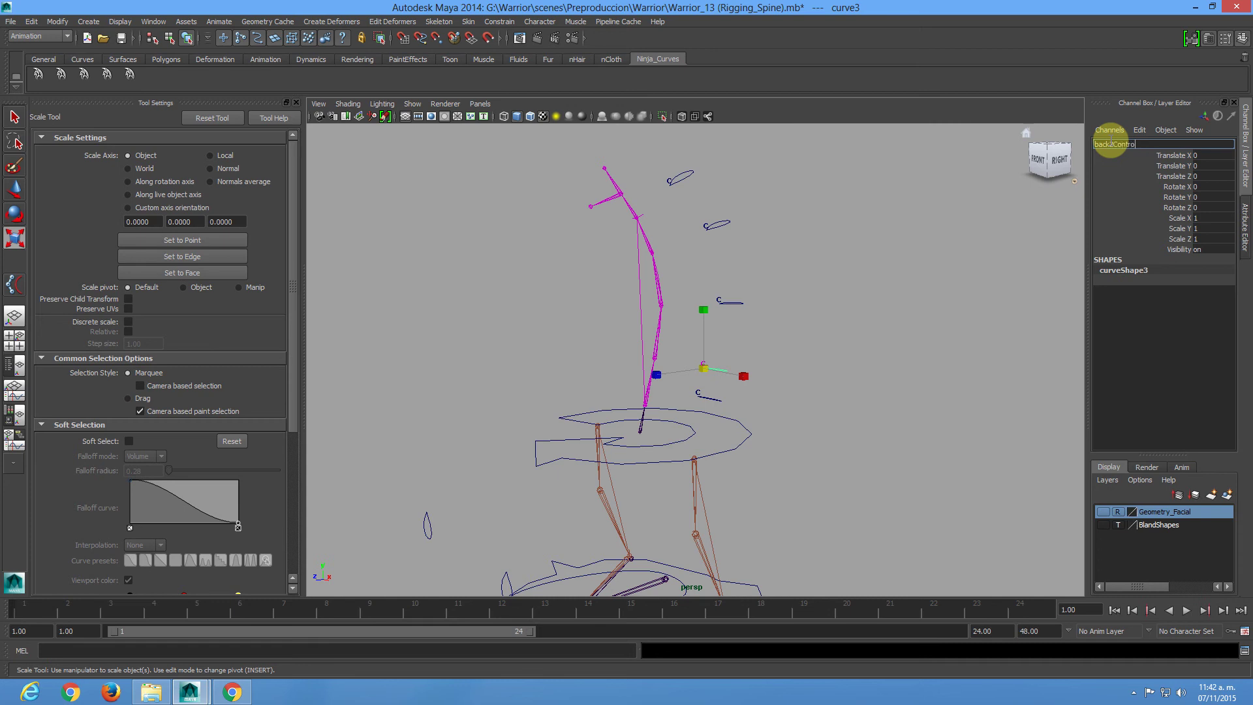
pyautogui.press('Return')
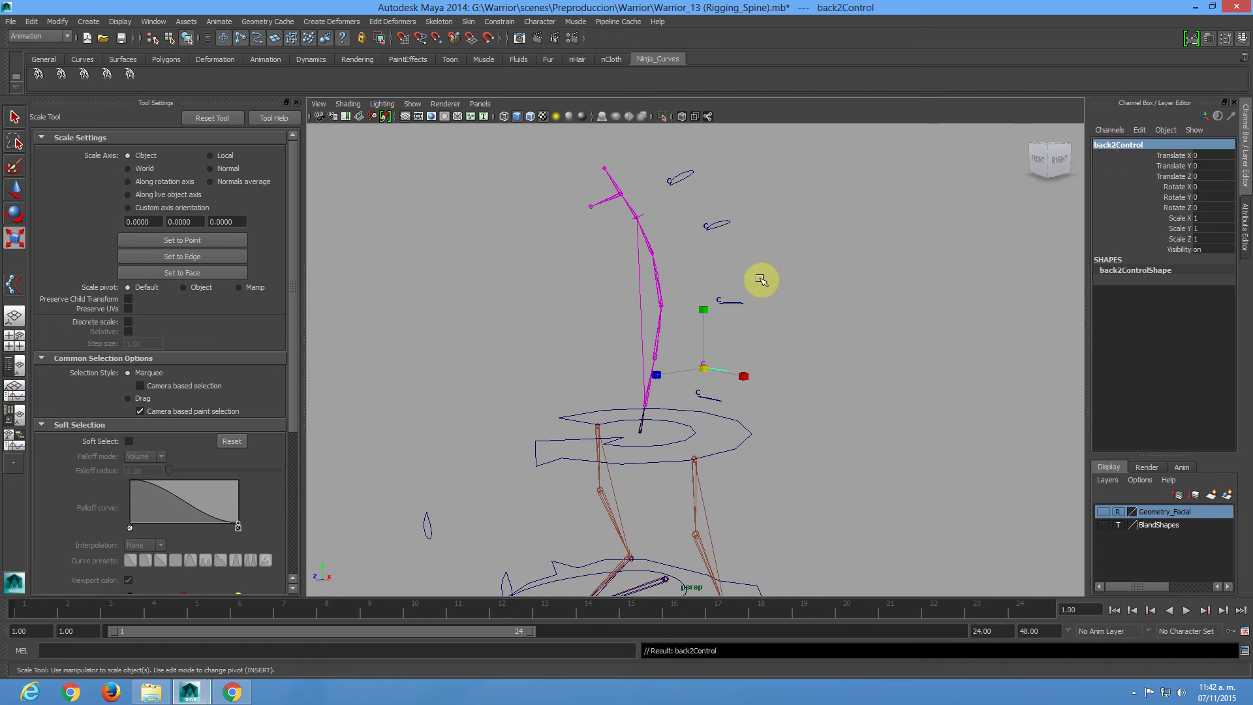
pyautogui.click(738, 301)
pyautogui.doubleClick(1110, 143)
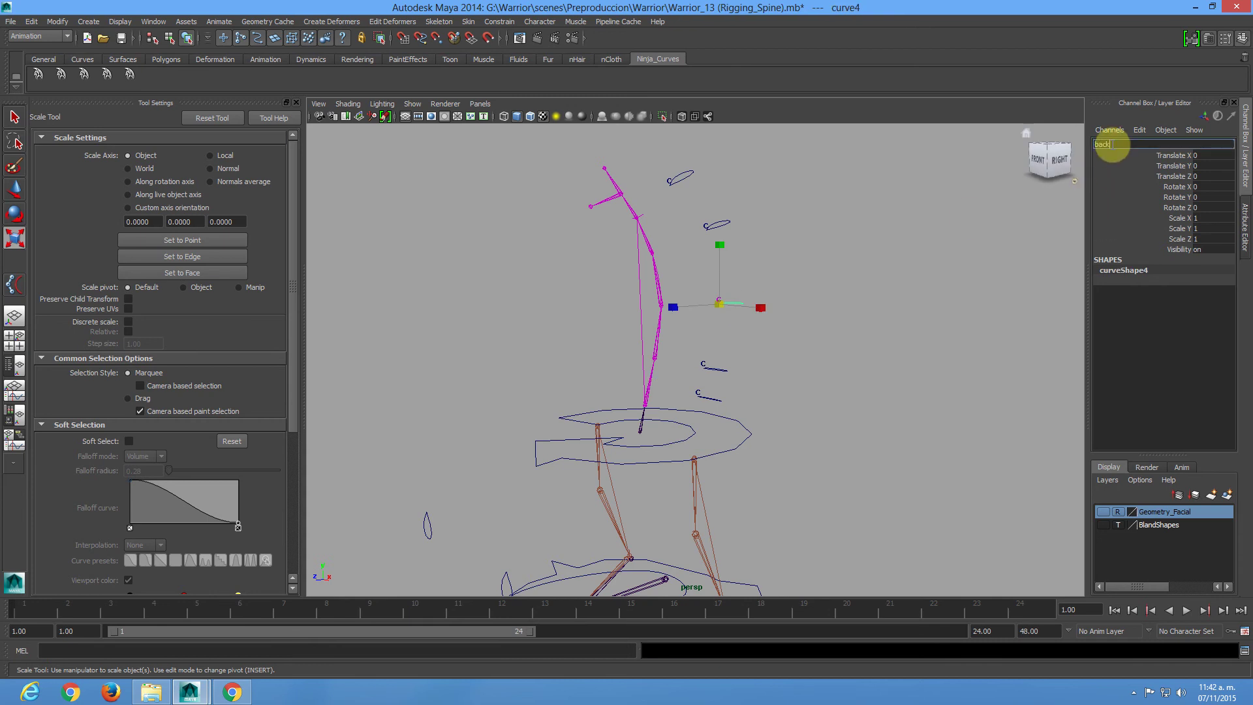
pyautogui.write('back3Control')
pyautogui.press('Return')
# Rename the fourth teardrop curve chestControl and the topmost one neckControl.
pyautogui.click(726, 224)
pyautogui.keyDown('alt'); pyautogui.moveTo(775, 225); pyautogui.dragTo(929, 233, button='right'); pyautogui.keyUp('alt')
pyautogui.doubleClick(1104, 144)
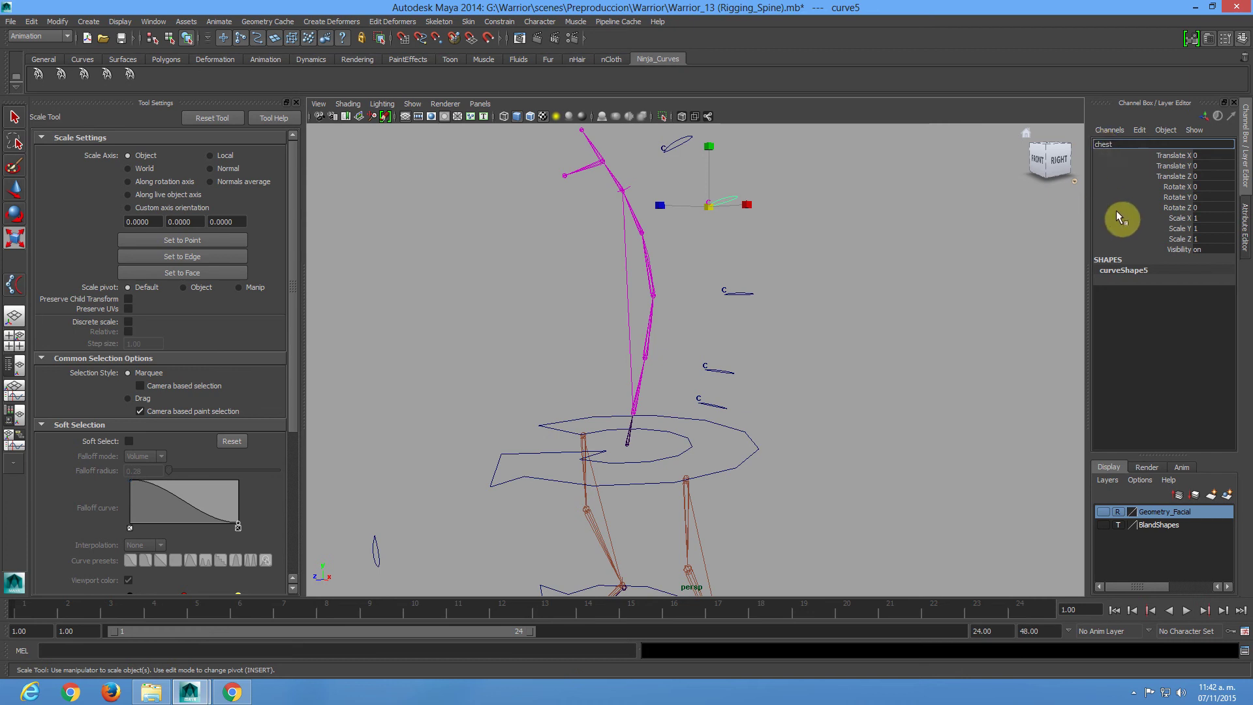
pyautogui.write('Control')
pyautogui.press('Return')
pyautogui.click(679, 141)
pyautogui.doubleClick(1108, 144)
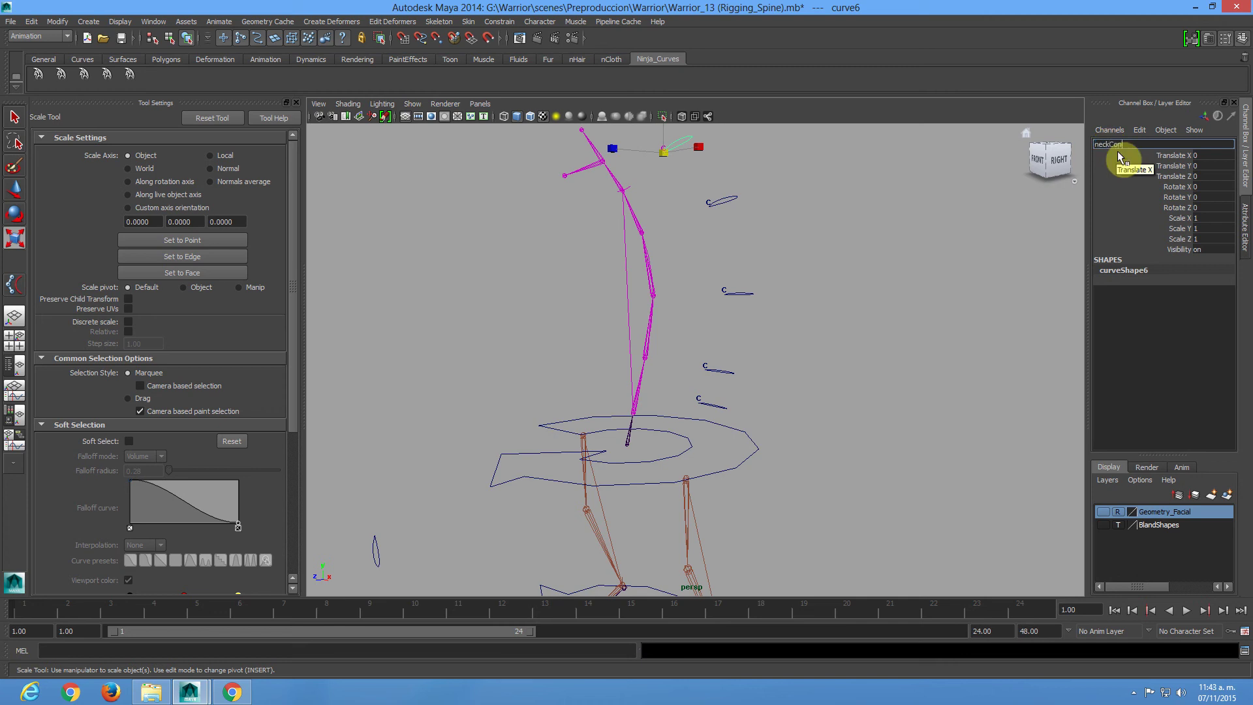
pyautogui.press('Return')
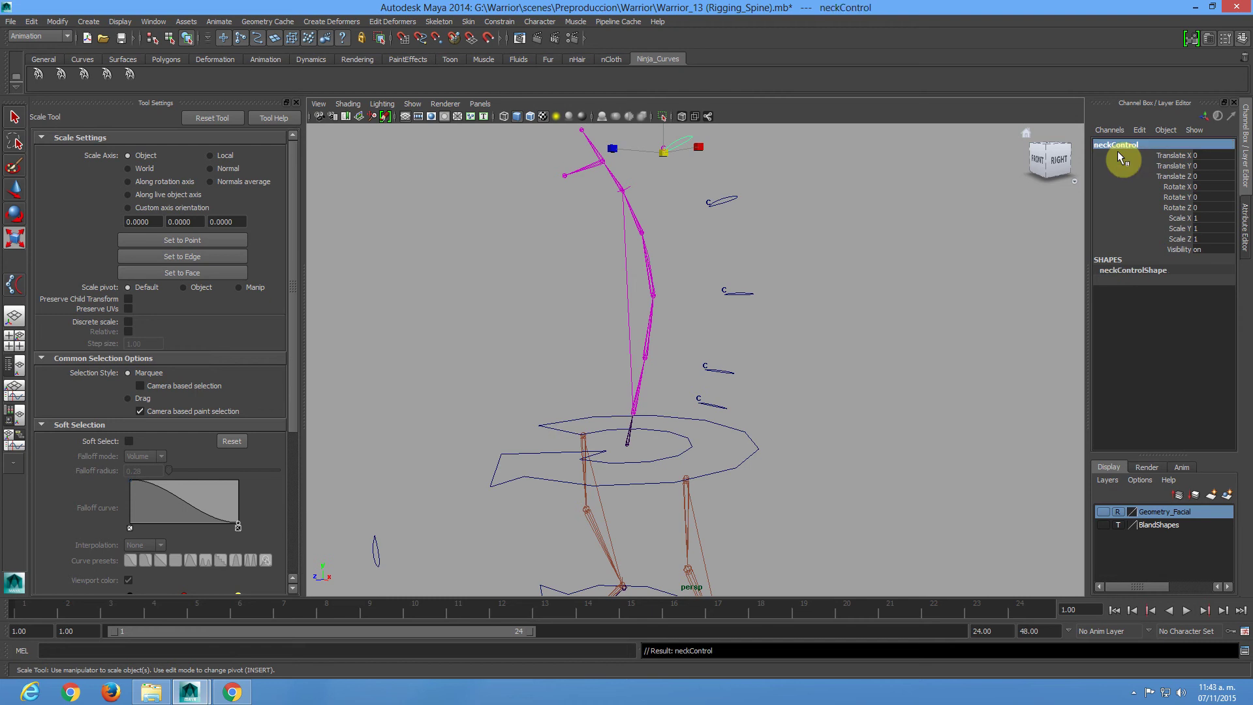
# Parent the spine's root joint to the rootControl curve.
pyautogui.keyDown('alt'); pyautogui.moveTo(672, 368); pyautogui.dragTo(665, 433); pyautogui.keyUp('alt')
pyautogui.click(641, 434)
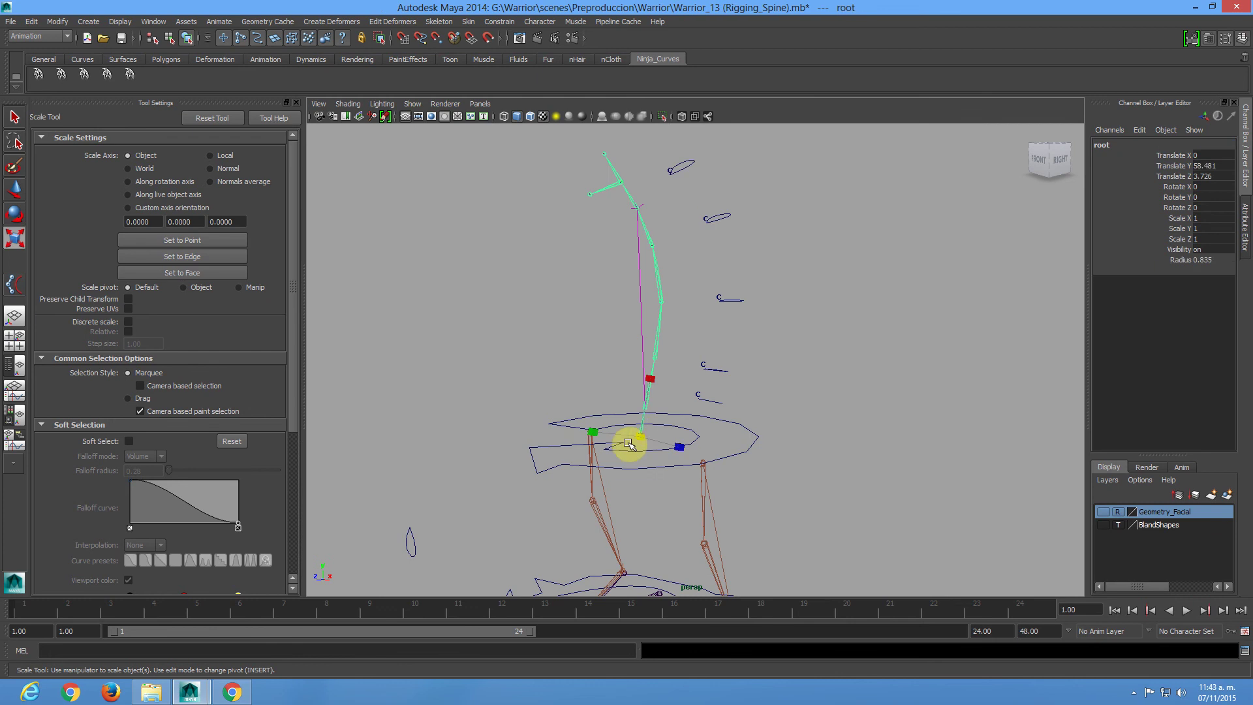
pyautogui.click(653, 479)
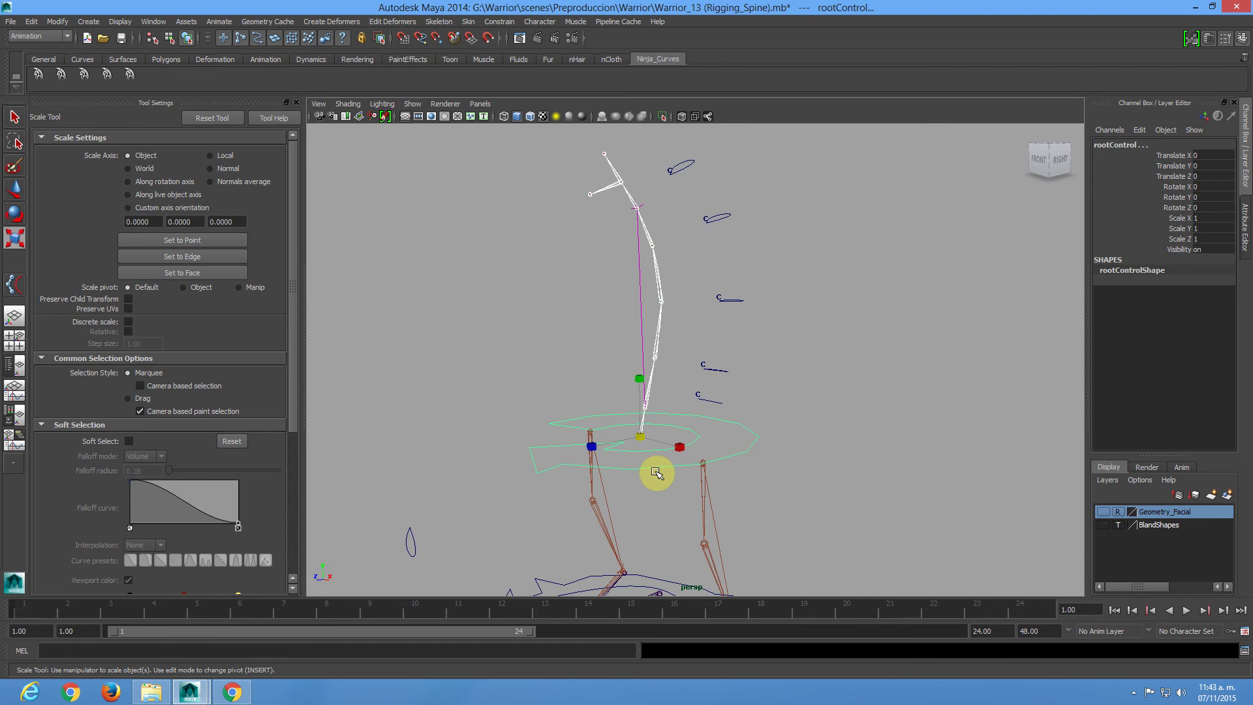
pyautogui.press('Down')
# Parent both hip joints to the root joint and select rootControl to check the hierarchy.
pyautogui.keyDown('alt'); pyautogui.moveTo(652, 456); pyautogui.dragTo(697, 441); pyautogui.keyUp('alt')
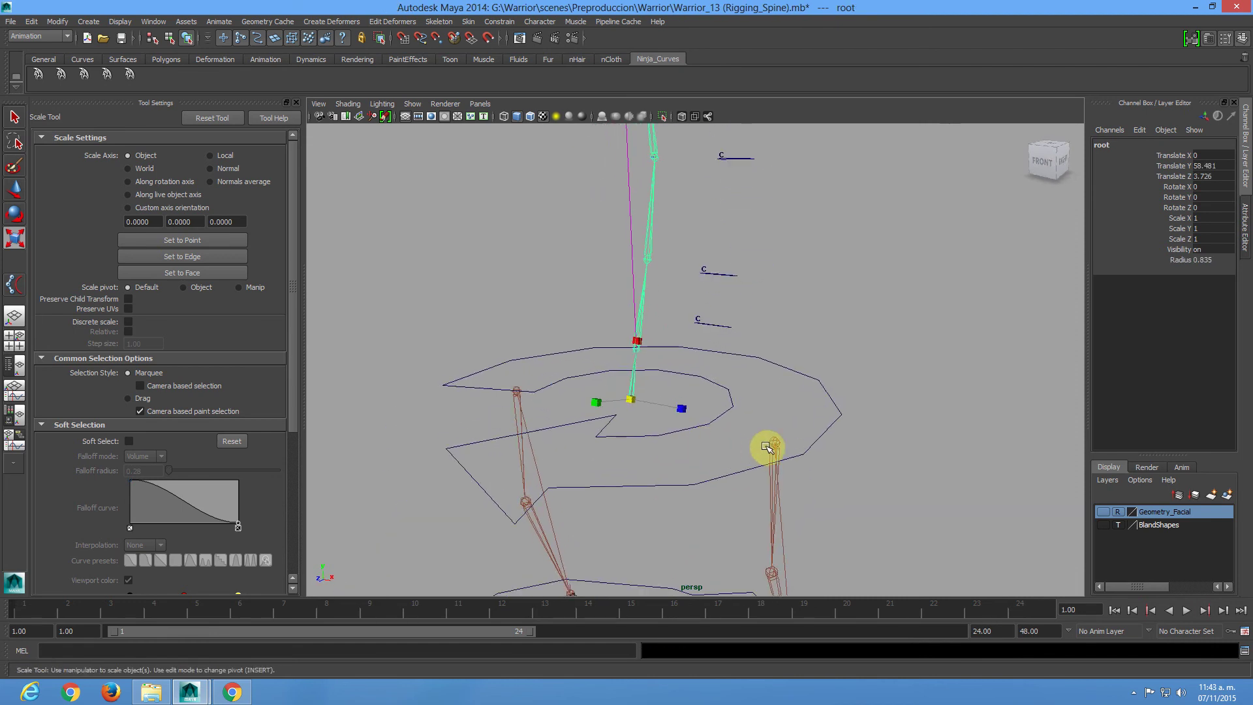
pyautogui.click(775, 444)
pyautogui.click(632, 399)
pyautogui.press('Down')
pyautogui.click(517, 387)
pyautogui.click(628, 397)
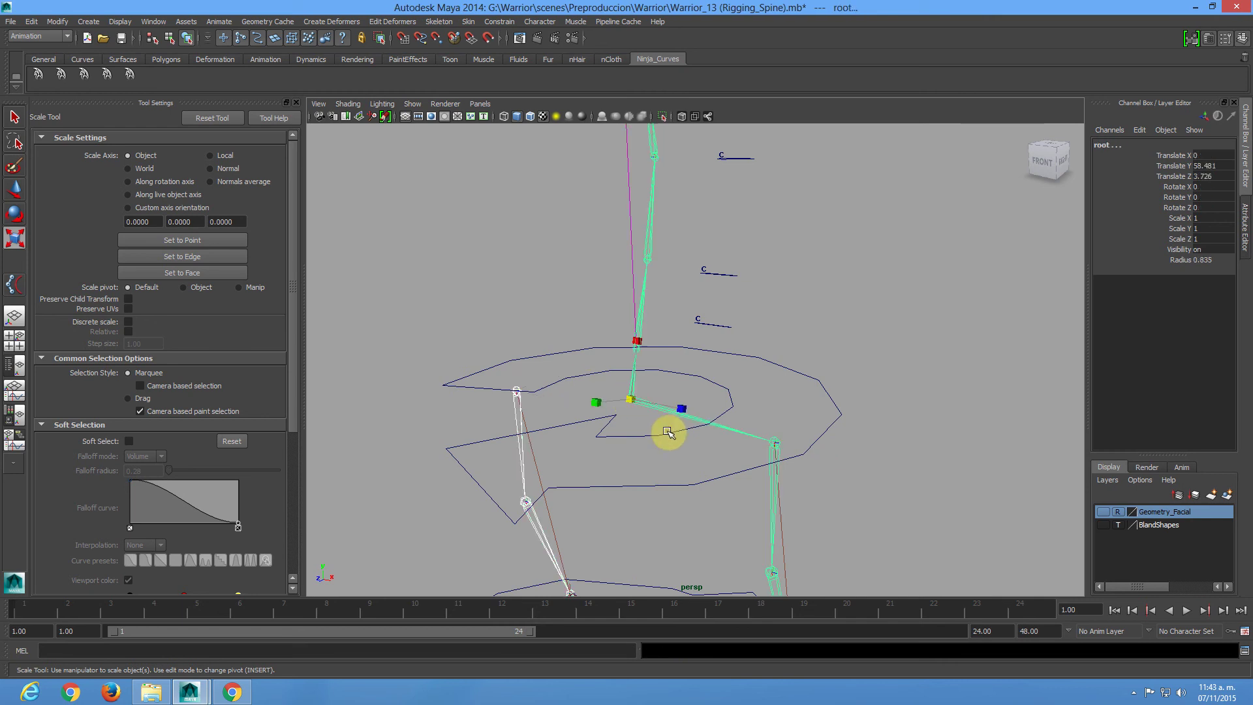
pyautogui.press('Down')
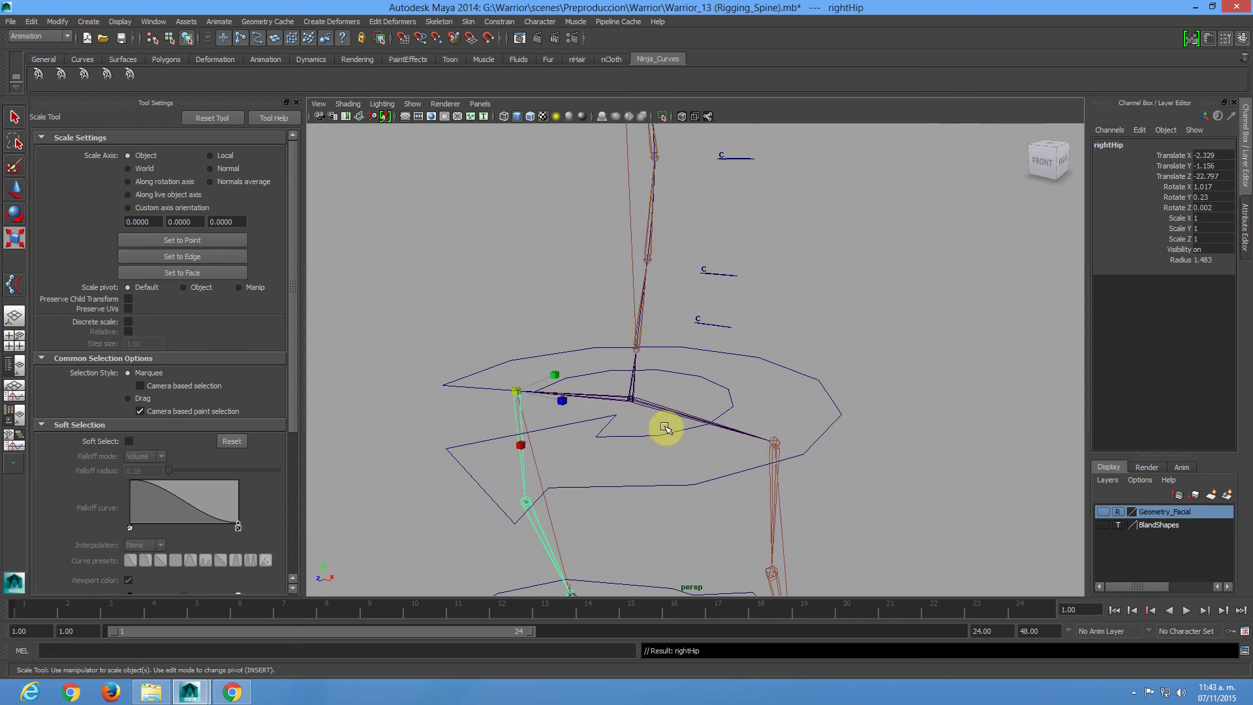
pyautogui.click(661, 439)
pyautogui.scroll(-6, 677, 512)
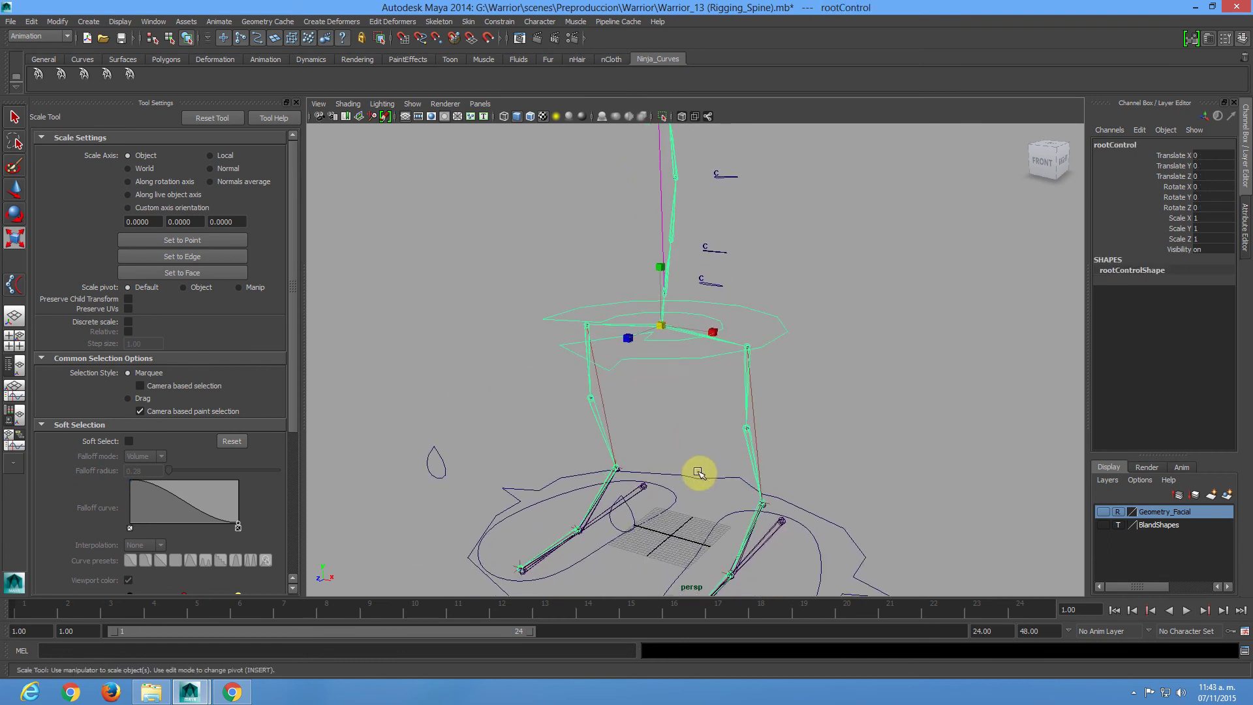
# Parent the neck, chest and three back control curves to rootControl.
pyautogui.keyDown('alt'); pyautogui.moveTo(723, 322); pyautogui.dragTo(711, 408, button='middle'); pyautogui.keyUp('alt')
pyautogui.moveTo(637, 158); pyautogui.dragTo(691, 221)
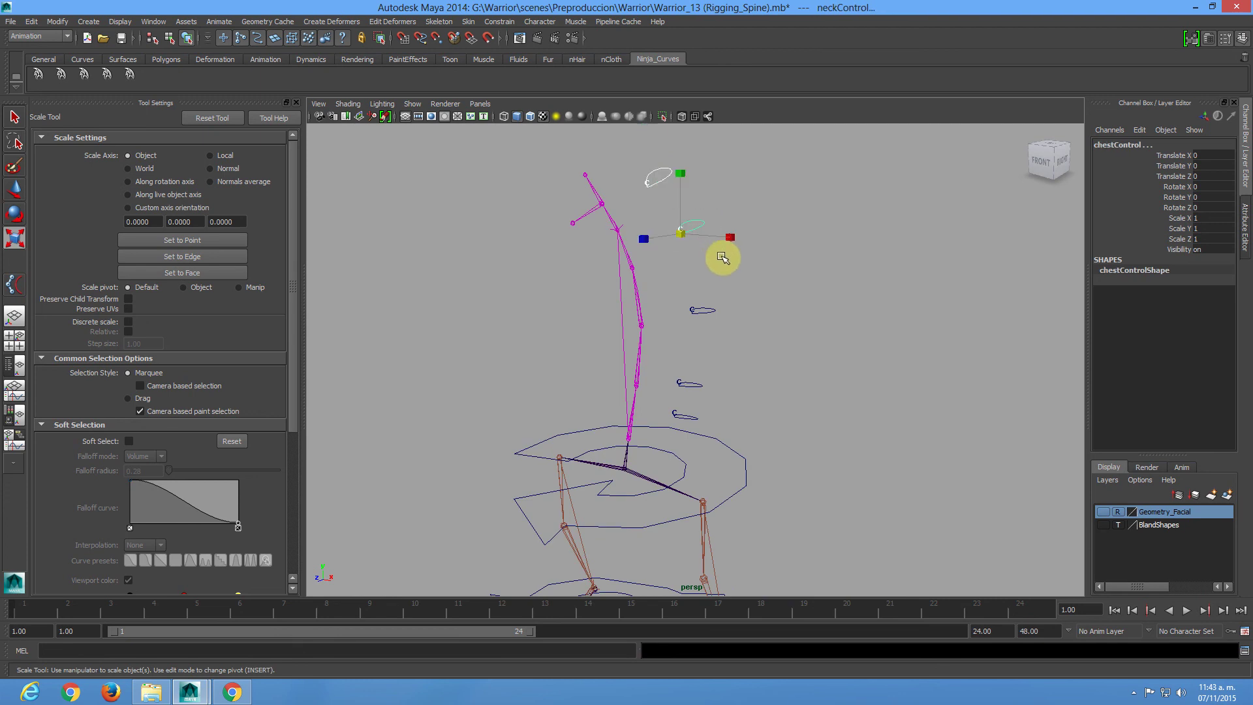
pyautogui.keyDown('shift'); pyautogui.moveTo(722, 335); pyautogui.dragTo(685, 300); pyautogui.keyUp('shift')
pyautogui.keyDown('shift'); pyautogui.moveTo(672, 364); pyautogui.dragTo(754, 468); pyautogui.keyUp('shift')
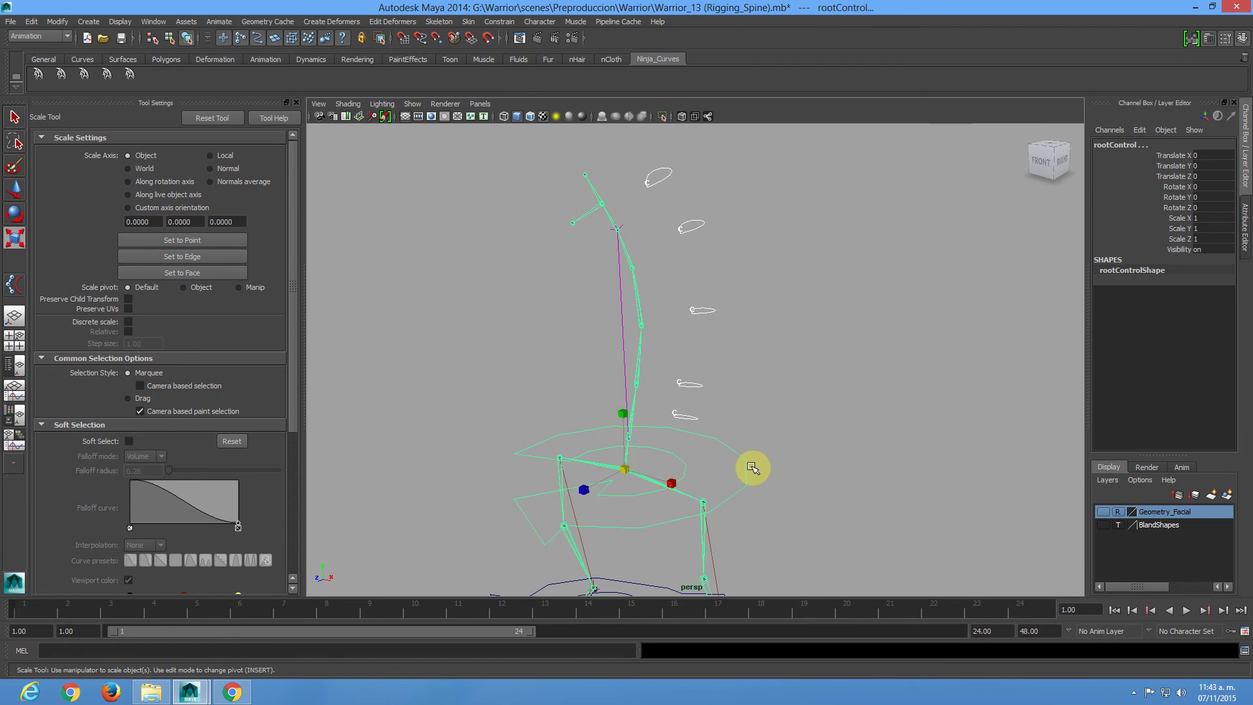
pyautogui.hotkey('ctrl', 'z')
pyautogui.keyDown('alt'); pyautogui.moveTo(697, 450); pyautogui.dragTo(702, 320); pyautogui.keyUp('alt')
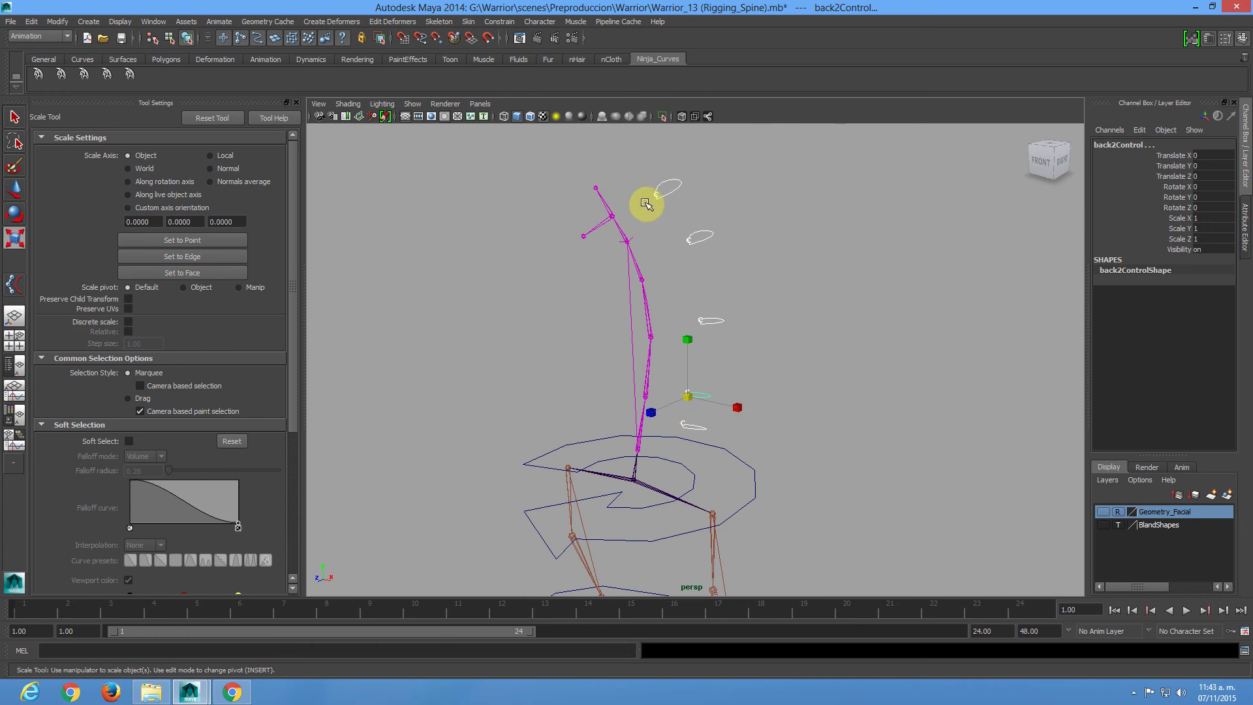
pyautogui.keyDown('alt'); pyautogui.moveTo(674, 419); pyautogui.dragTo(678, 266, button='middle'); pyautogui.keyUp('alt')
# Parent rootControl to the warriorControl curve around the feet.
pyautogui.click(703, 362)
pyautogui.click(643, 536)
pyautogui.click(643, 528)
pyautogui.keyDown('alt'); pyautogui.moveTo(829, 511); pyautogui.dragTo(607, 429, button='right'); pyautogui.keyUp('alt')
# Test scaling the whole rig uniformly to about 1.16 with warriorControl and undo the scaling.
pyautogui.click(660, 433)
pyautogui.keyDown('alt'); pyautogui.moveTo(666, 456); pyautogui.dragTo(632, 389, button='right'); pyautogui.keyUp('alt')
pyautogui.keyDown('alt'); pyautogui.moveTo(657, 448); pyautogui.dragTo(459, 385); pyautogui.keyUp('alt')
pyautogui.hotkey('ctrl', 'z')
pyautogui.hotkey('ctrl', 'z')
pyautogui.hotkey('ctrl', 'z')
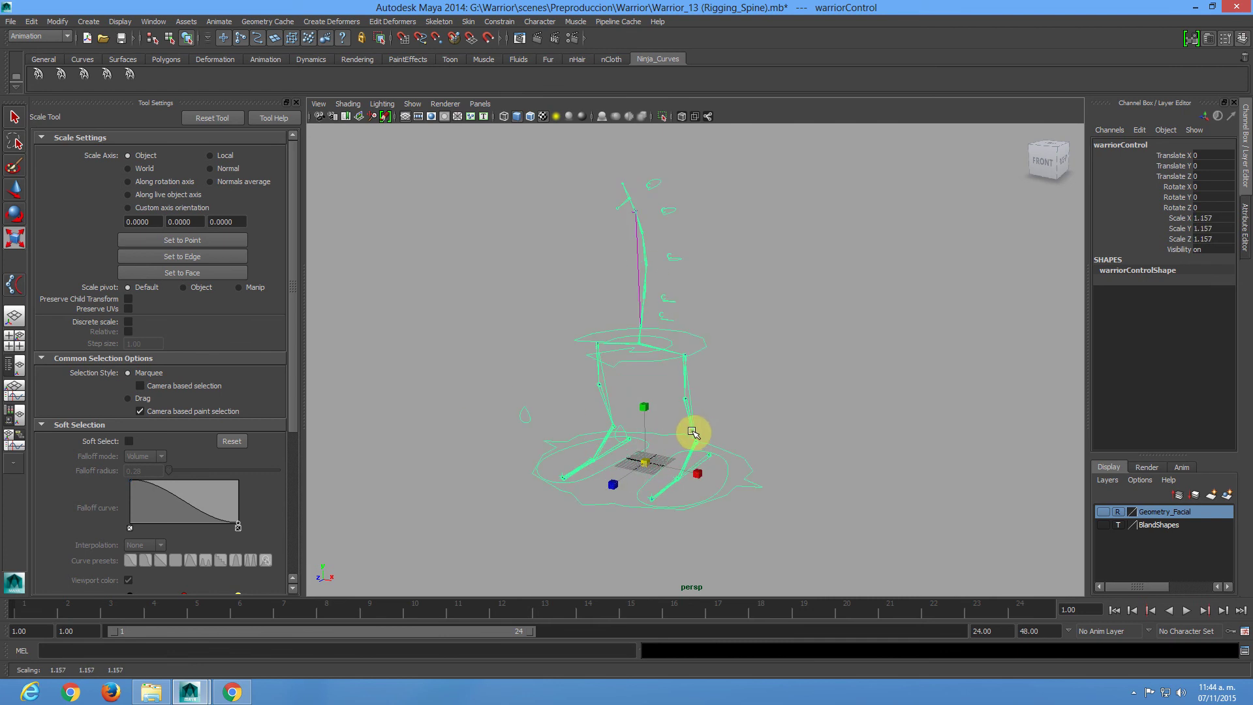
# Test rotating the whole rig around the vertical Y axis with warriorControl and undo the rotation.
pyautogui.press('e')
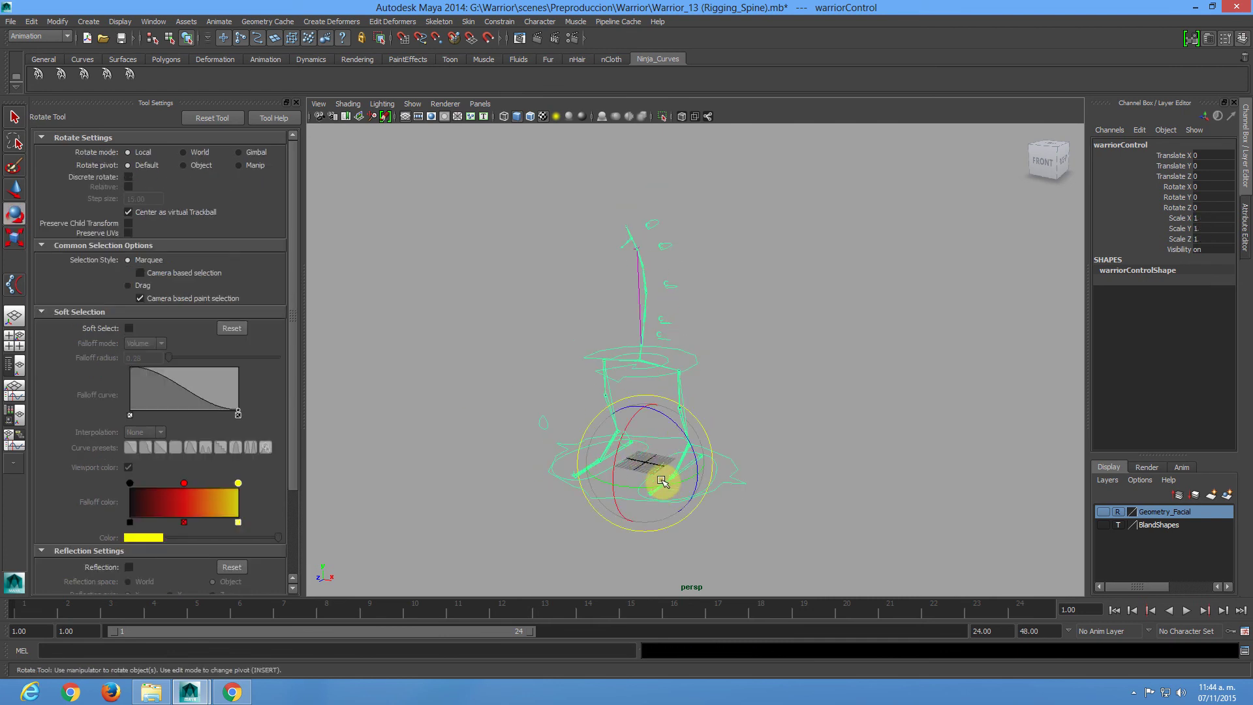
pyautogui.moveTo(662, 484); pyautogui.dragTo(657, 388)
pyautogui.hotkey('ctrl', 'z')
pyautogui.hotkey('ctrl', 'z')
pyautogui.hotkey('ctrl', 'z')
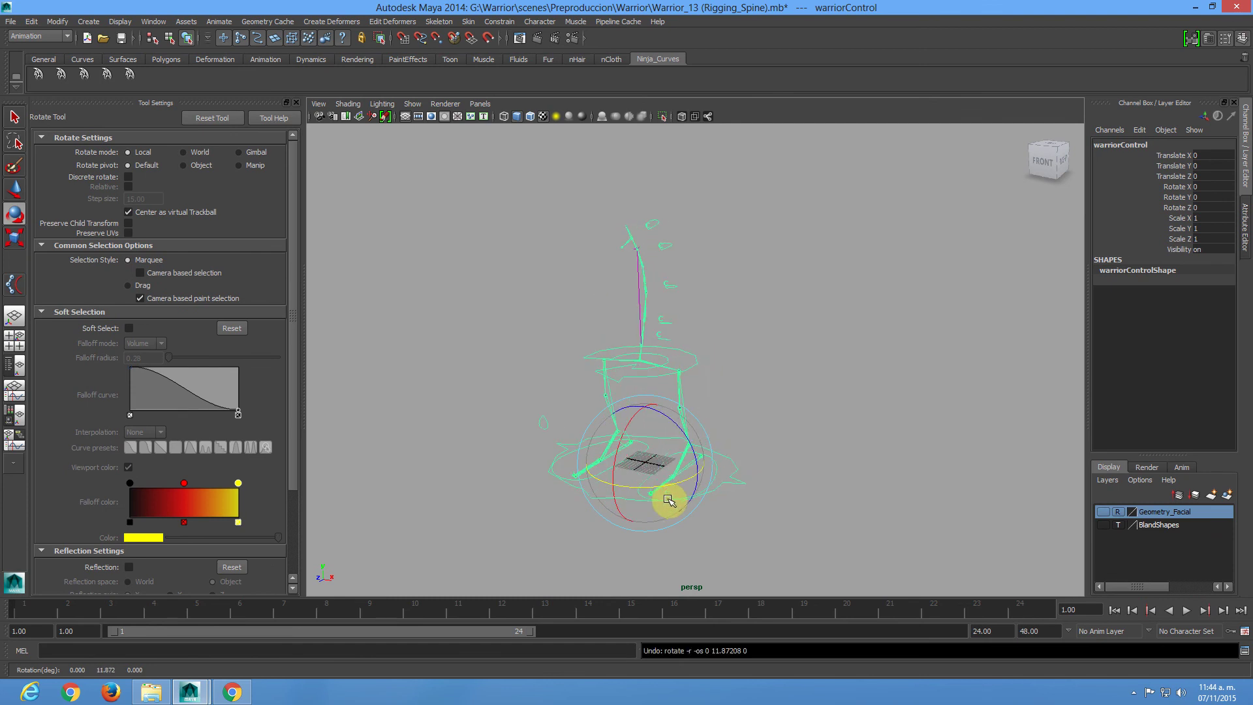
# Test moving the whole rig freely with warriorControl and undo the move.
pyautogui.press('w')
pyautogui.moveTo(649, 470); pyautogui.dragTo(716, 561)
pyautogui.hotkey('ctrl', 'z')
pyautogui.hotkey('ctrl', 'z')
pyautogui.hotkey('ctrl', 'z')
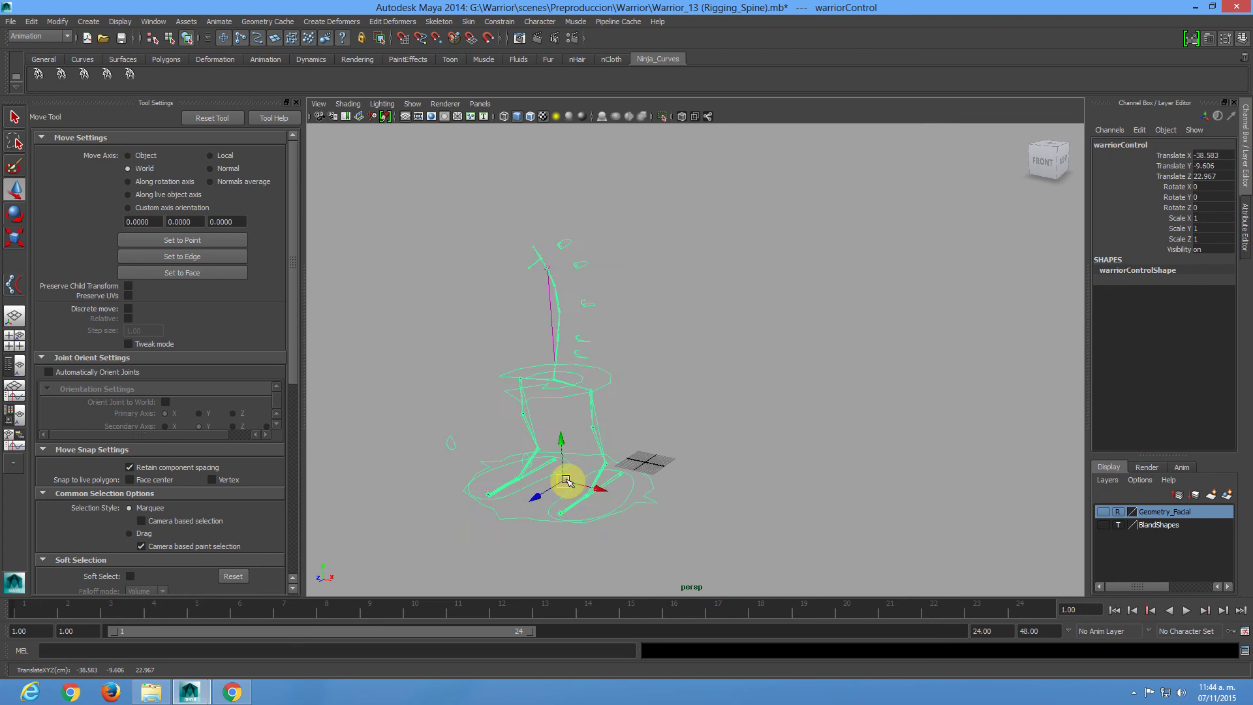
# Test the spine's bending by moving chestControl and a lower back control.
pyautogui.click(675, 248)
pyautogui.keyDown('alt'); pyautogui.moveTo(680, 252); pyautogui.dragTo(626, 240); pyautogui.keyUp('alt')
pyautogui.hotkey('ctrl', 'z')
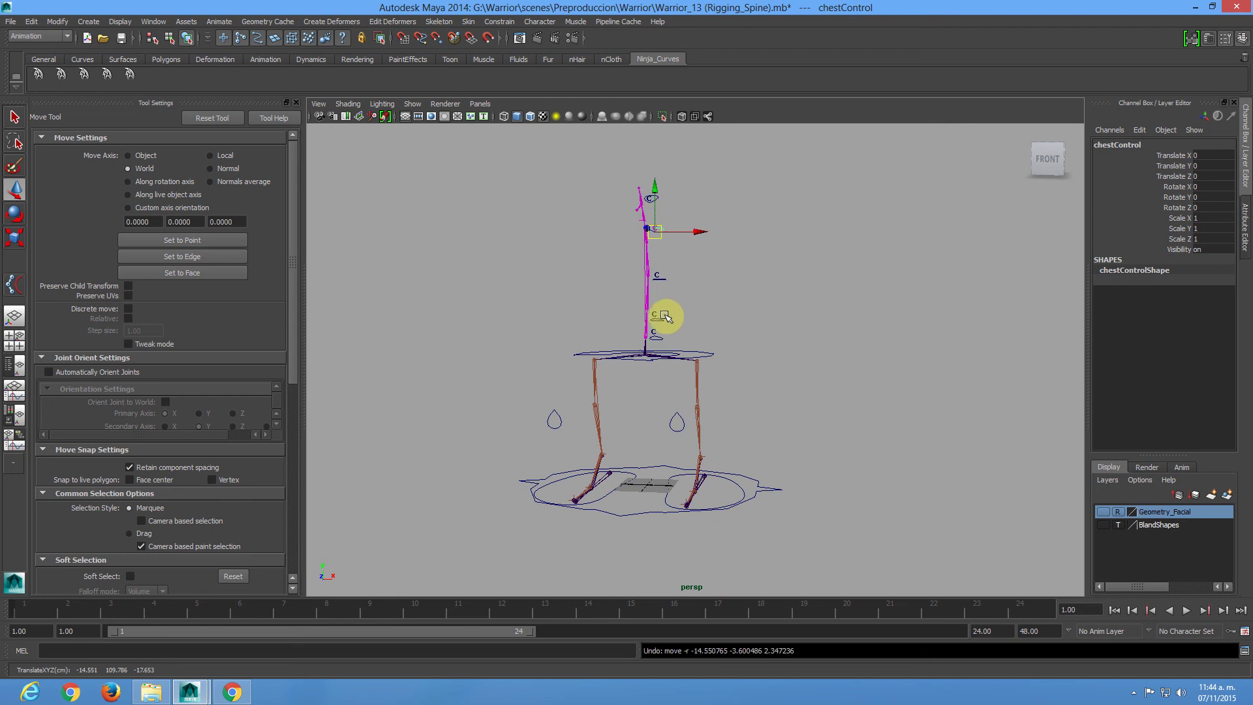
pyautogui.click(657, 329)
pyautogui.moveTo(656, 329)
pyautogui.mouseDown()
pyautogui.moveTo(613, 313)
pyautogui.moveTo(699, 300)
pyautogui.moveTo(644, 308)
pyautogui.mouseUp()
# Try shifting rootControl slightly and tilting it around its Z axis.
pyautogui.click(713, 361)
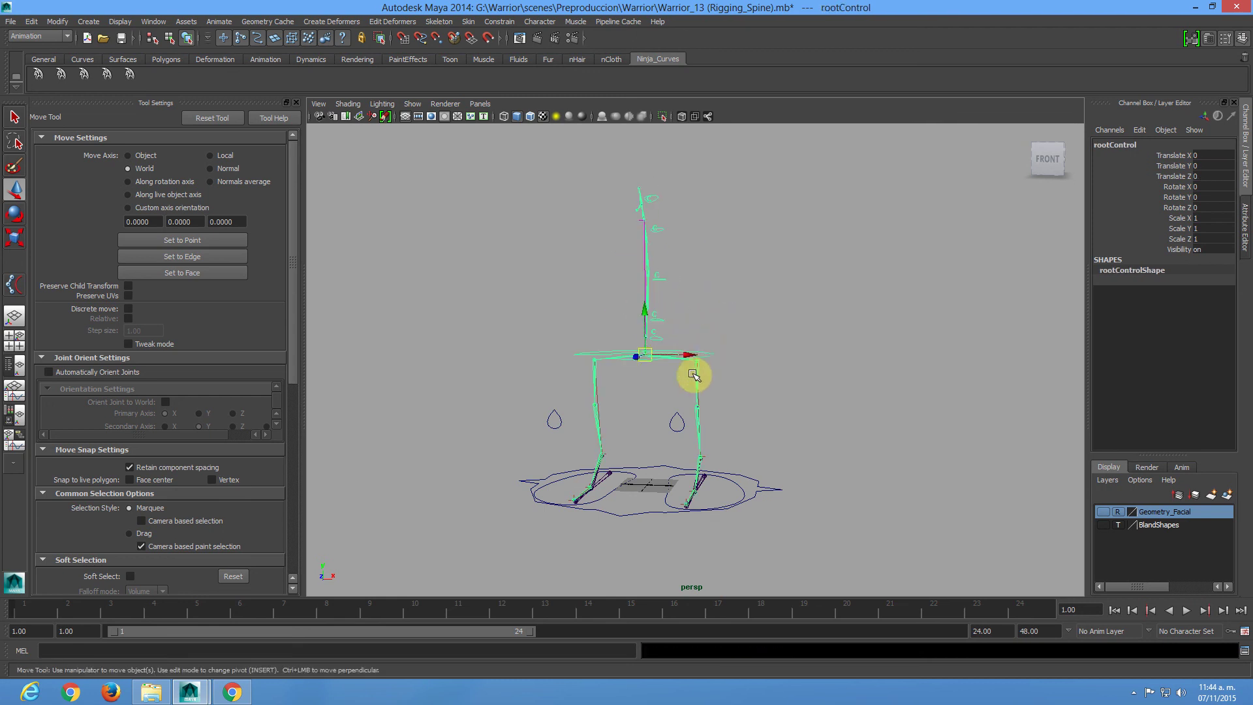
pyautogui.moveTo(650, 351); pyautogui.dragTo(705, 342)
pyautogui.press('e')
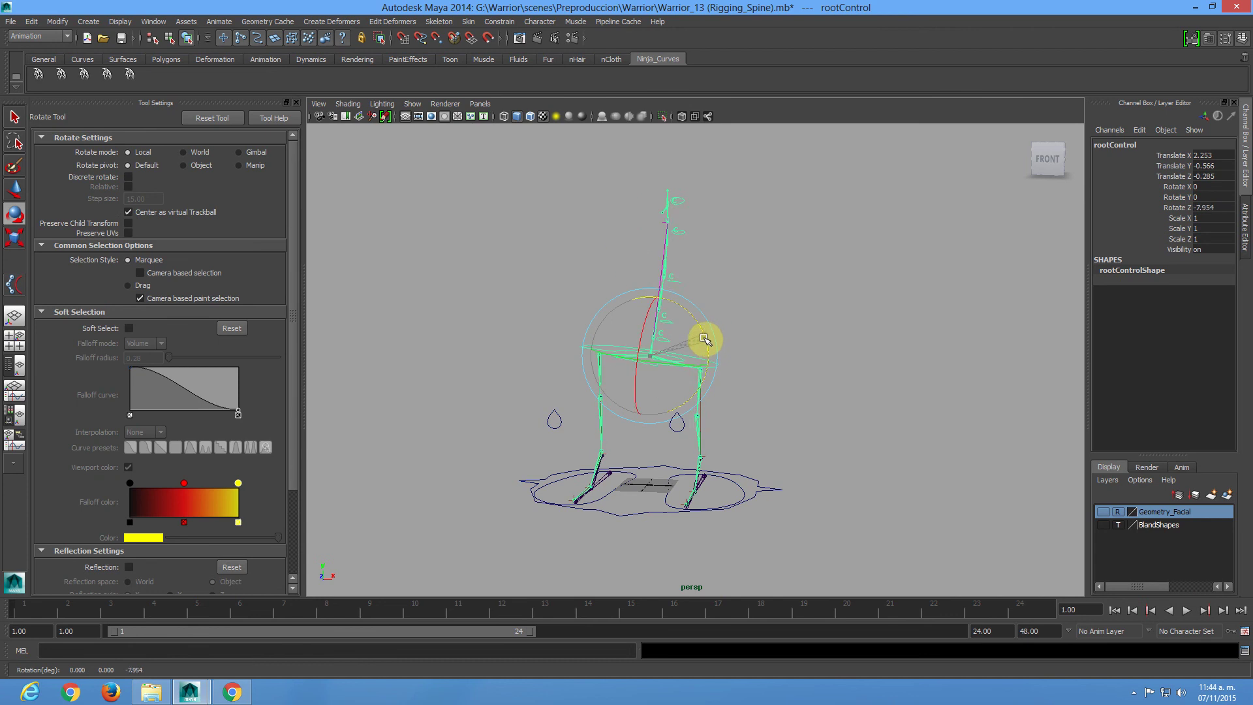
pyautogui.hotkey('ctrl', 'z')
# Try rotating rootControl around its Y axis and undo the test transforms of the controls.
pyautogui.scroll(5, 741, 392)
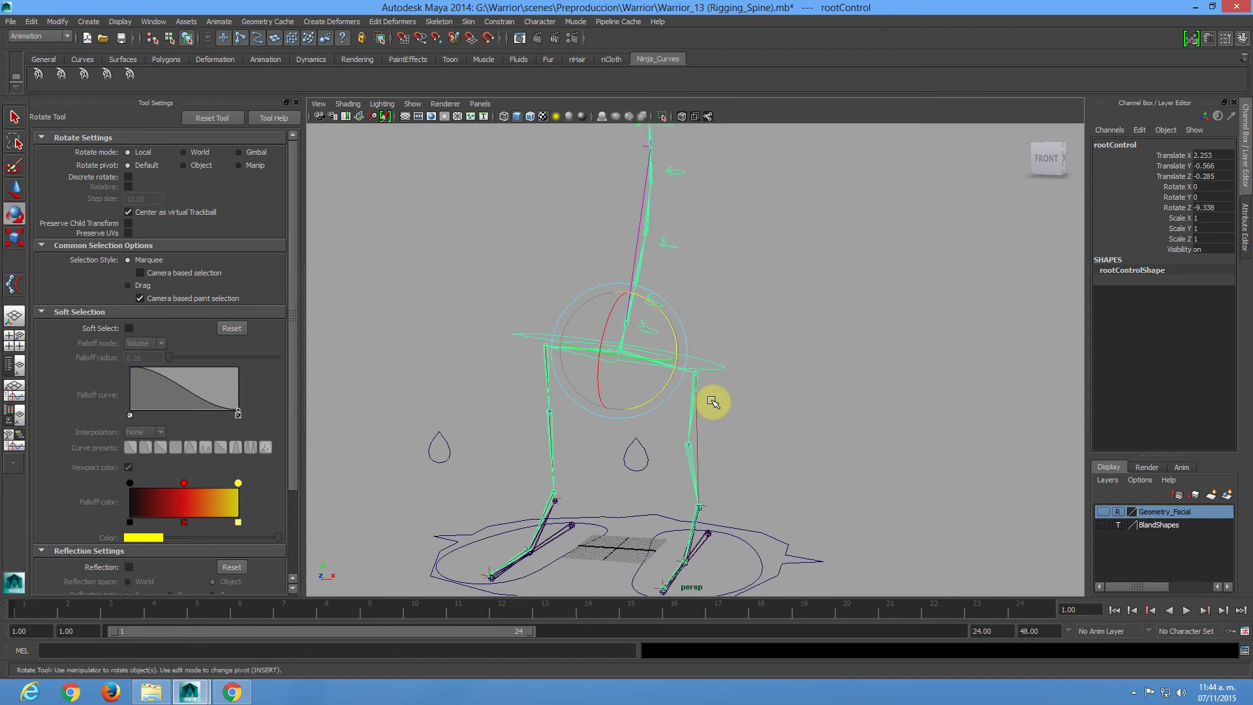
pyautogui.keyDown('alt'); pyautogui.moveTo(673, 366); pyautogui.dragTo(636, 406); pyautogui.keyUp('alt')
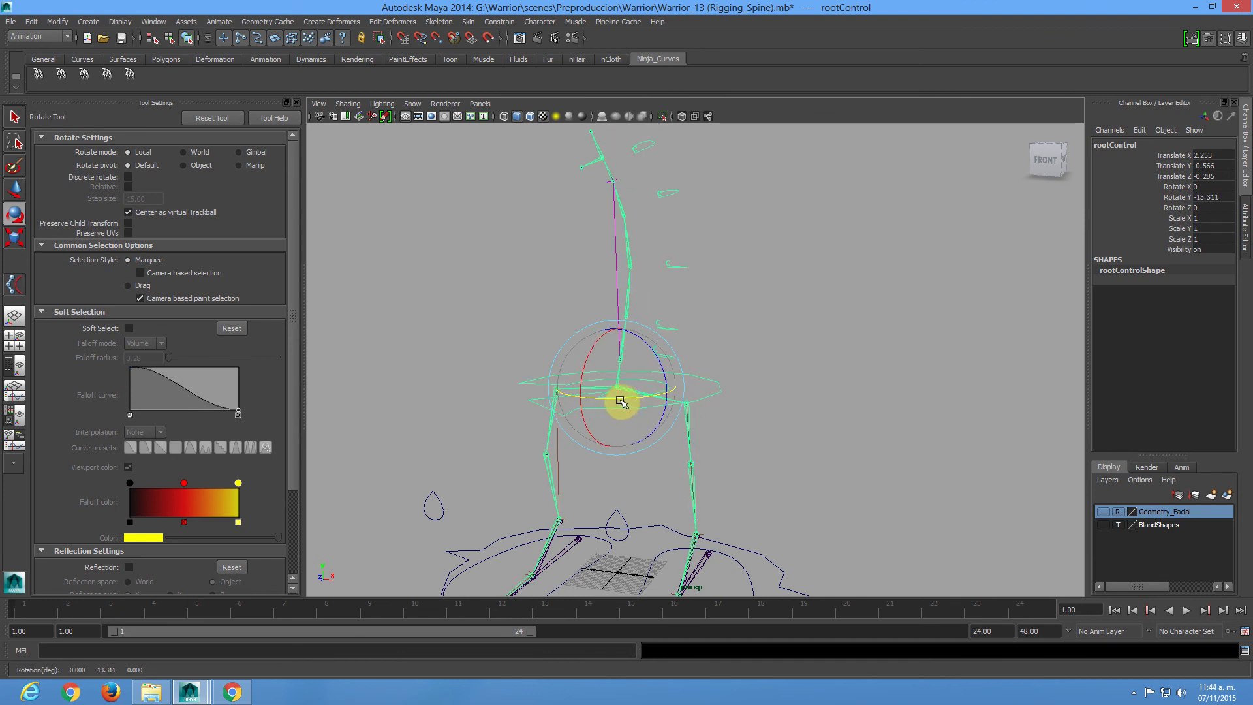
pyautogui.hotkey('ctrl', 'z')
pyautogui.keyDown('alt'); pyautogui.moveTo(786, 401); pyautogui.dragTo(709, 410); pyautogui.keyUp('alt')
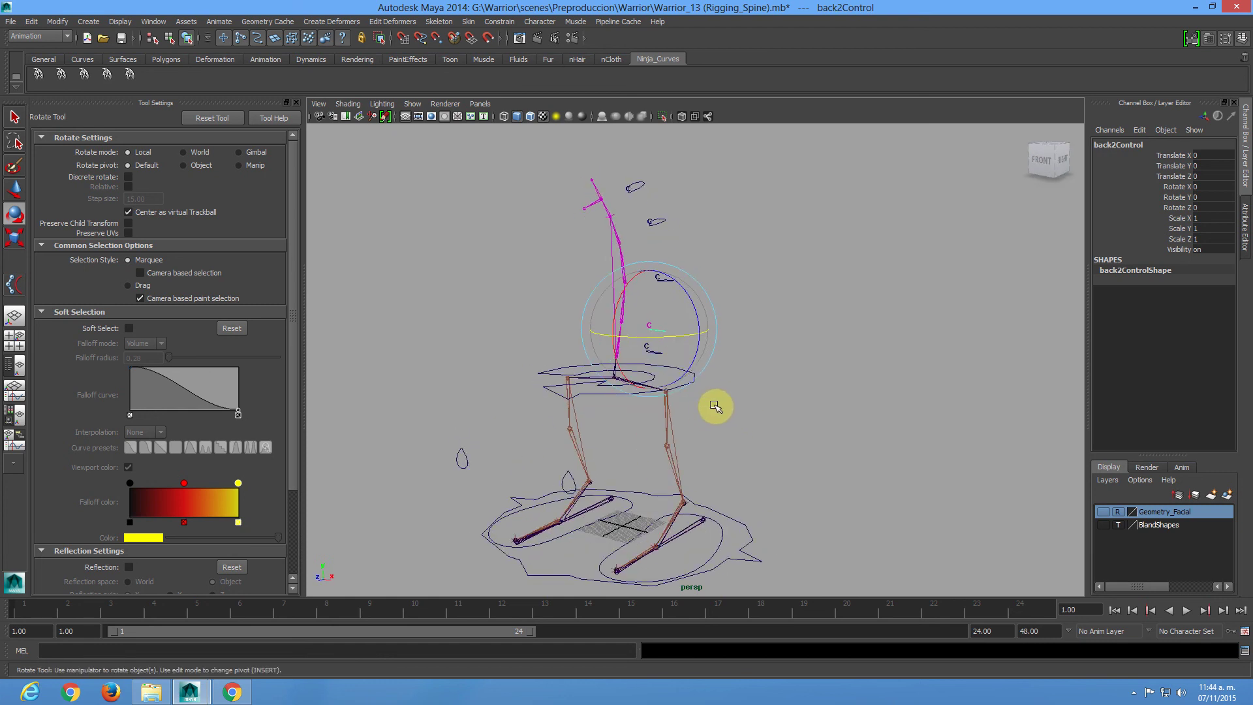
pyautogui.hotkey('ctrl', 'z')
pyautogui.hotkey('ctrl', 'z')
pyautogui.hotkey('ctrl', 'z')
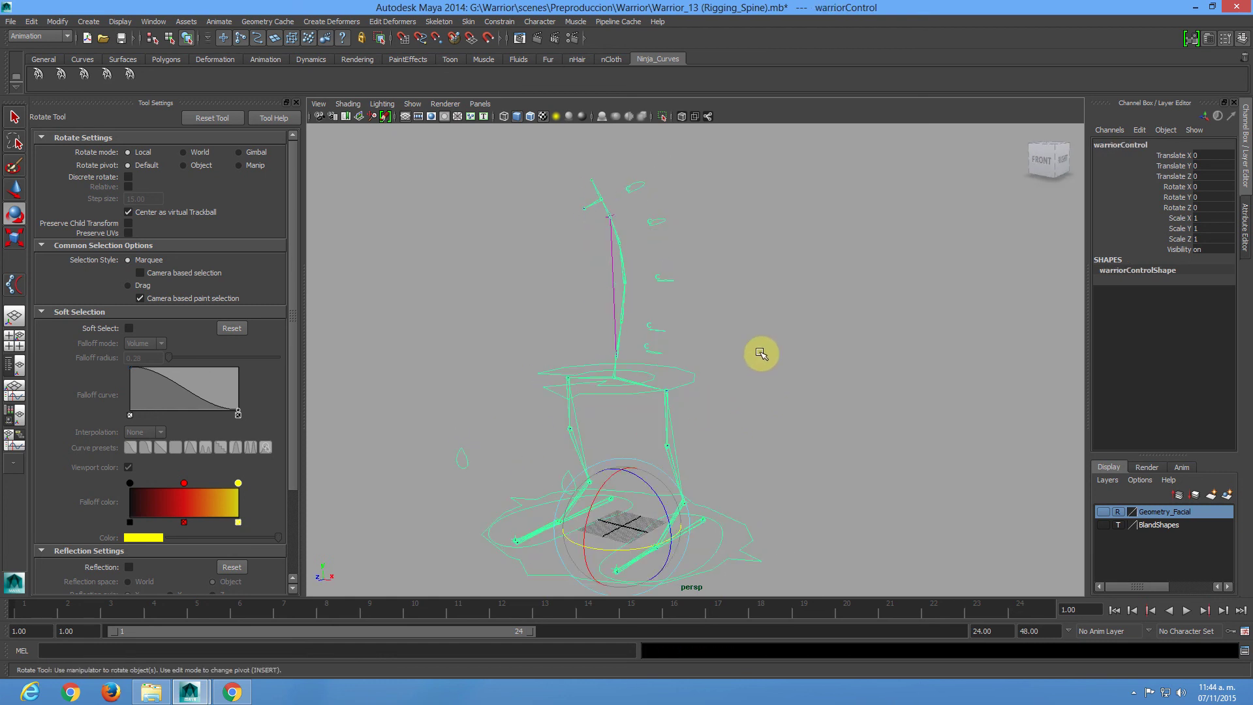
pyautogui.keyDown('alt'); pyautogui.moveTo(636, 356); pyautogui.dragTo(620, 358); pyautogui.keyUp('alt')
pyautogui.moveTo(621, 358)
pyautogui.keyDown('alt'); pyautogui.mouseDown(button='right')
pyautogui.moveTo(649, 349)
pyautogui.moveTo(602, 375)
pyautogui.mouseUp(button='right'); pyautogui.keyUp('alt')
pyautogui.keyDown('alt'); pyautogui.moveTo(603, 375); pyautogui.dragTo(629, 277); pyautogui.keyUp('alt')
pyautogui.keyDown('alt'); pyautogui.moveTo(629, 277); pyautogui.dragTo(725, 249, button='right'); pyautogui.keyUp('alt')
pyautogui.moveTo(725, 248)
pyautogui.keyDown('alt'); pyautogui.mouseDown()
pyautogui.moveTo(660, 252)
pyautogui.moveTo(677, 307)
pyautogui.moveTo(617, 312)
pyautogui.moveTo(716, 280)
pyautogui.moveTo(715, 233)
pyautogui.mouseUp(); pyautogui.keyUp('alt')
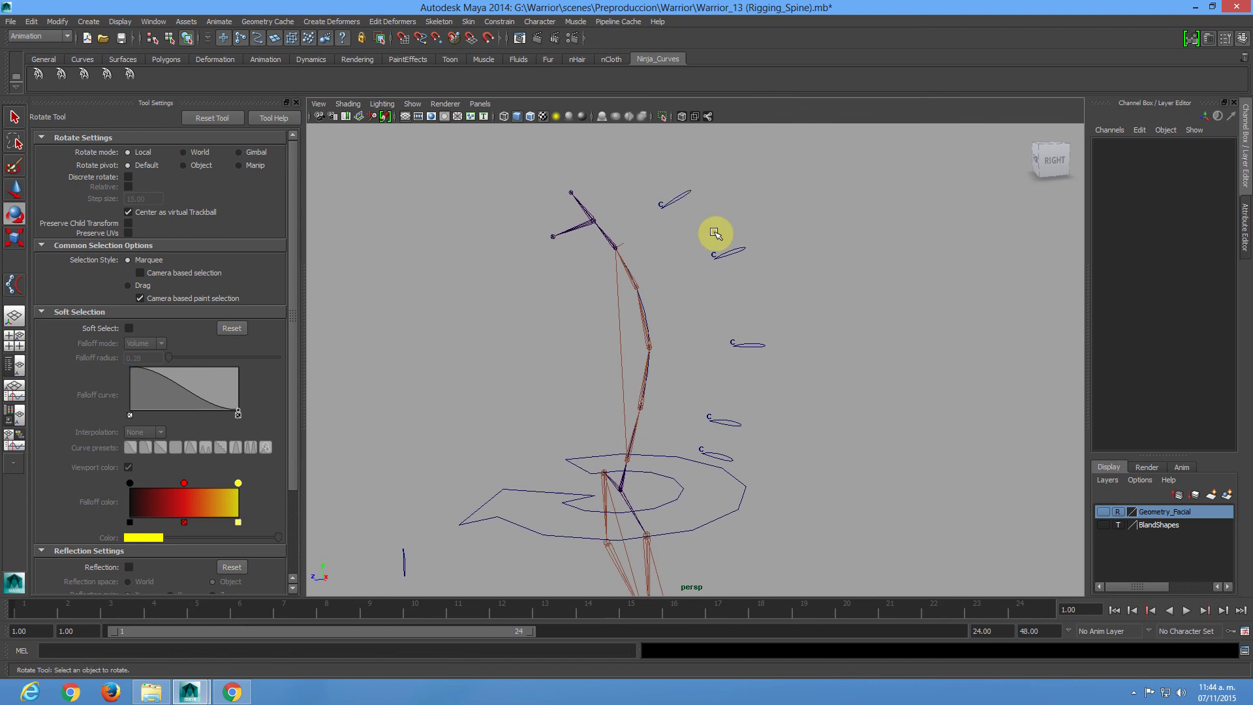
# Select neckControl and chestControl together to inspect their shared rotation handle, and clear the selection.
pyautogui.click(699, 202)
pyautogui.click(744, 271)
pyautogui.click(803, 283)
pyautogui.keyDown('alt'); pyautogui.moveTo(803, 282); pyautogui.dragTo(633, 304); pyautogui.keyUp('alt')
pyautogui.click(699, 235)
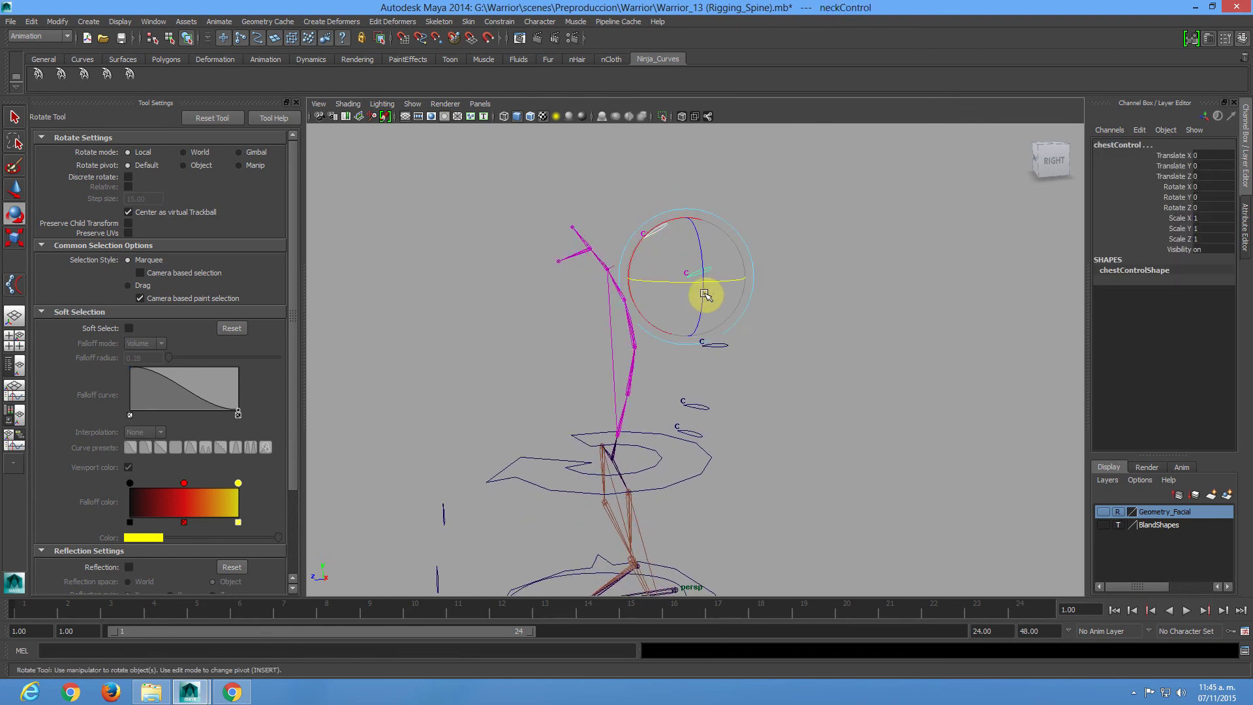
pyautogui.click(717, 346)
pyautogui.click(689, 233)
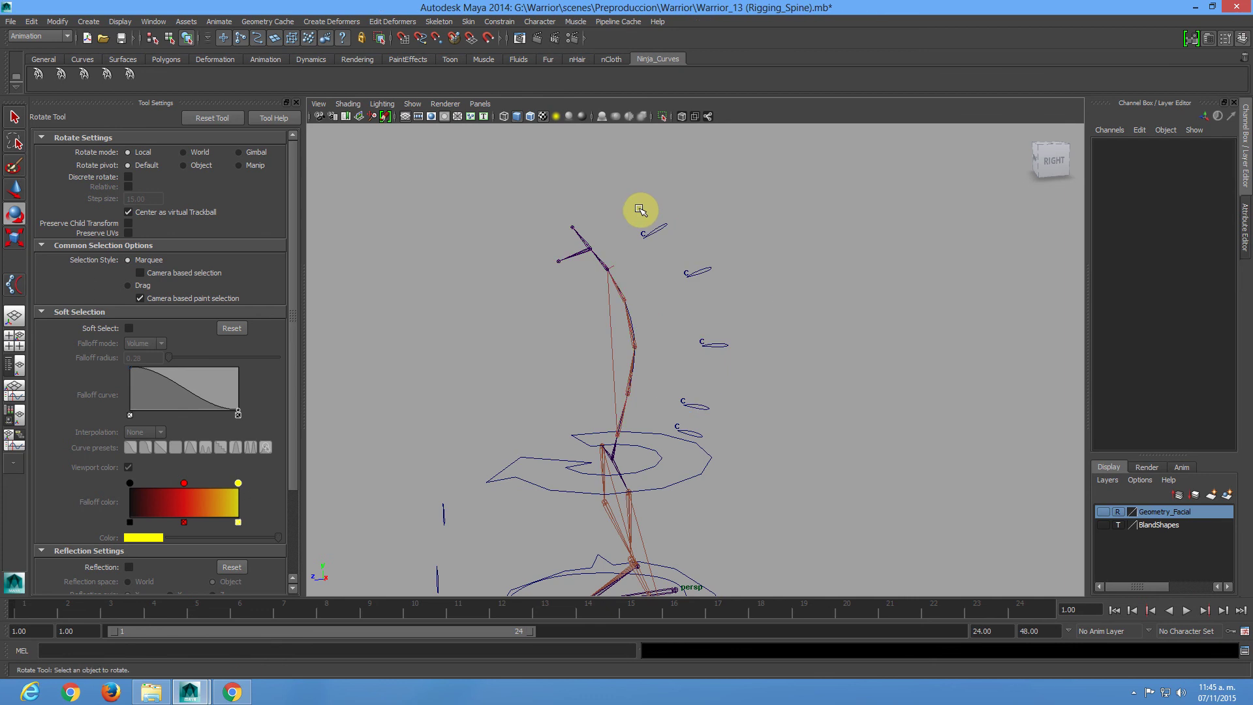
# Test rotating neckControl and chestControl together and undo the test.
pyautogui.keyDown('alt'); pyautogui.moveTo(789, 456); pyautogui.dragTo(737, 522); pyautogui.keyUp('alt')
pyautogui.click(737, 522)
pyautogui.click(792, 433)
pyautogui.keyDown('alt'); pyautogui.moveTo(677, 302); pyautogui.dragTo(665, 259); pyautogui.keyUp('alt')
pyautogui.moveTo(760, 260); pyautogui.dragTo(697, 314)
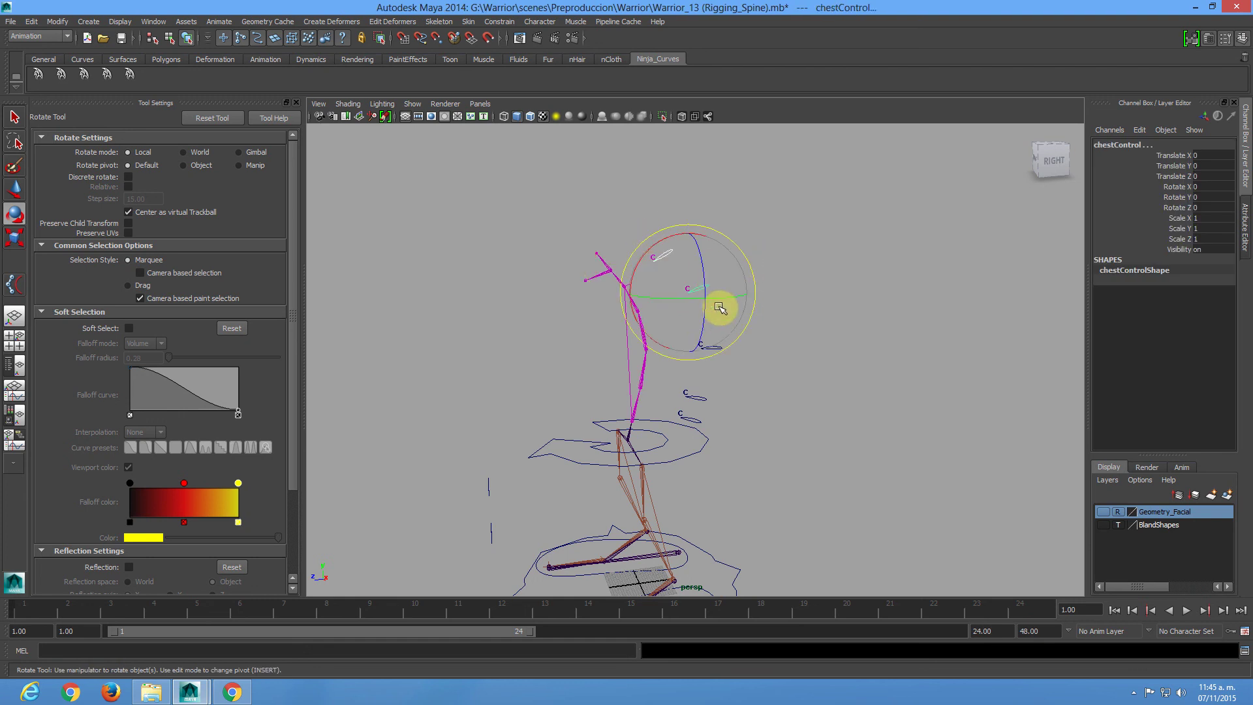
pyautogui.hotkey('ctrl', 'z')
# Test larger groups of spine controls from neckControl down to back2Control, undoing each trial.
pyautogui.moveTo(776, 247); pyautogui.dragTo(701, 303)
pyautogui.moveTo(770, 335); pyautogui.dragTo(715, 365)
pyautogui.hotkey('ctrl', 'z')
pyautogui.moveTo(793, 389); pyautogui.dragTo(697, 406)
pyautogui.hotkey('ctrl', 'z')
pyautogui.moveTo(793, 384); pyautogui.dragTo(703, 427)
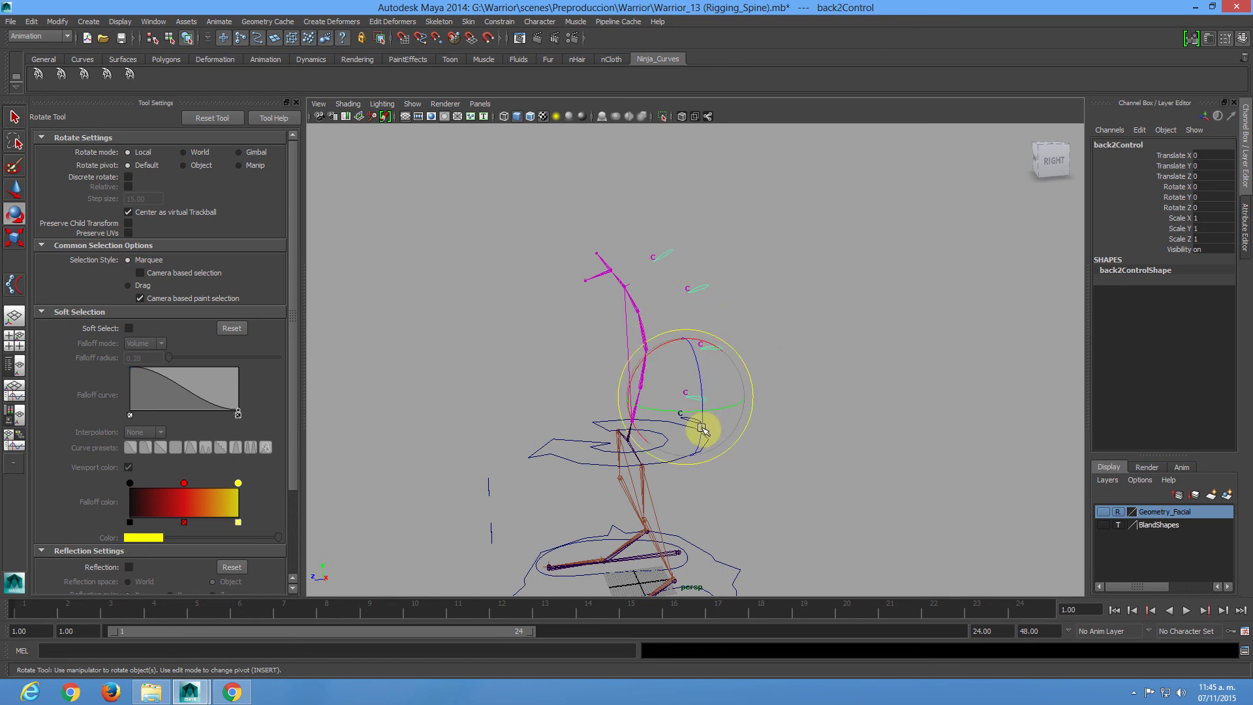
# Build a combined selection of neckControl, chestControl and back3Control.
pyautogui.press('q')
pyautogui.keyDown('shift'); pyautogui.click(699, 427); pyautogui.keyUp('shift')
pyautogui.press('Up')
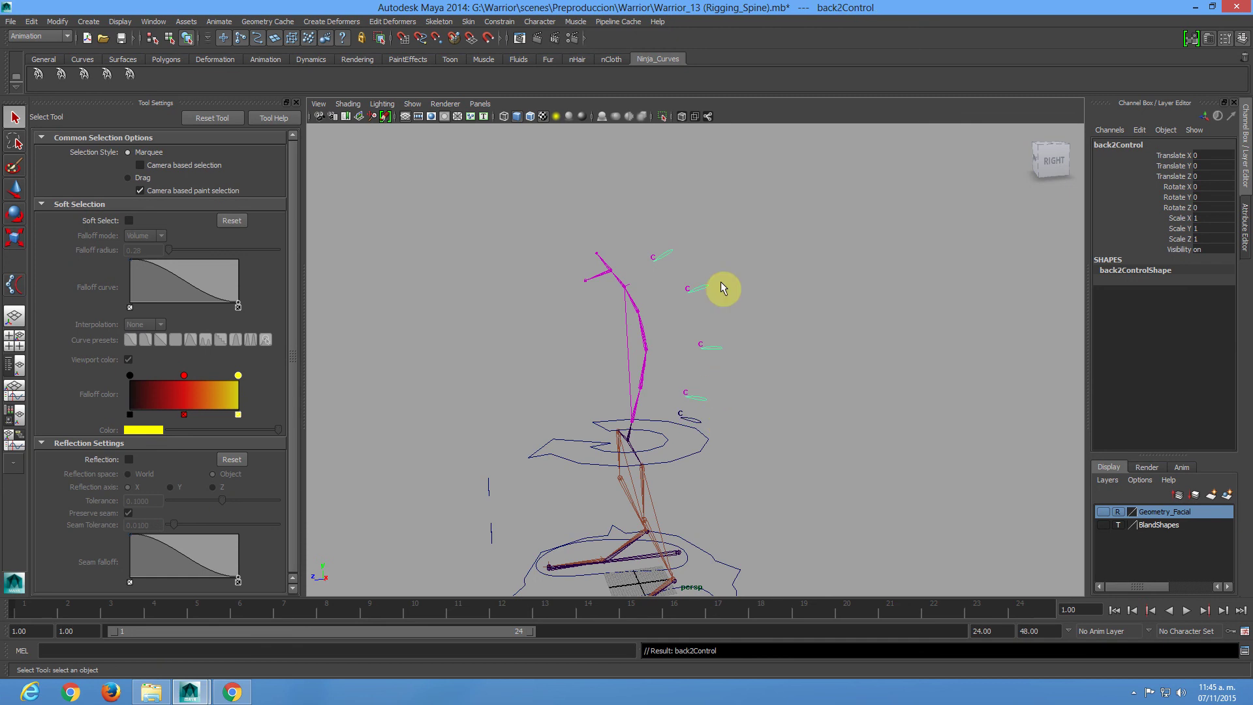
pyautogui.click(672, 257)
pyautogui.click(703, 281)
pyautogui.keyDown('shift'); pyautogui.click(719, 347); pyautogui.keyUp('shift')
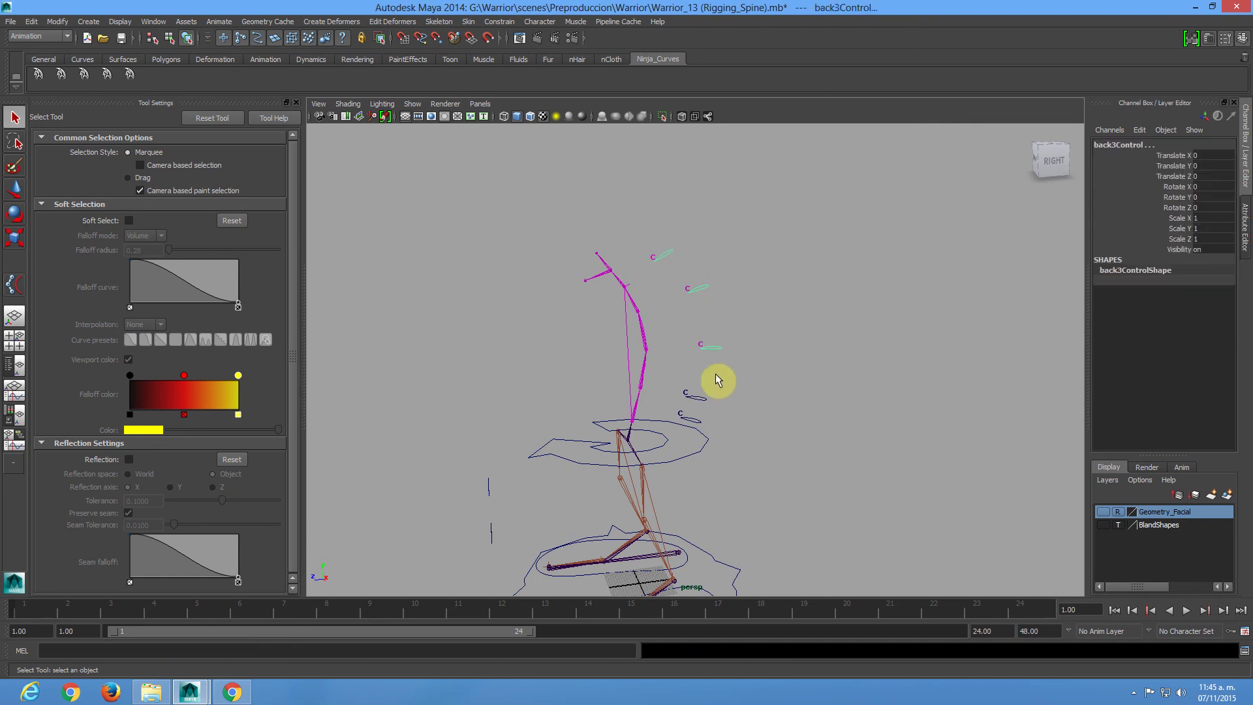
# Test rotating the spine controls from neckControl down to back2Control around X and undo the rotations.
pyautogui.press('e')
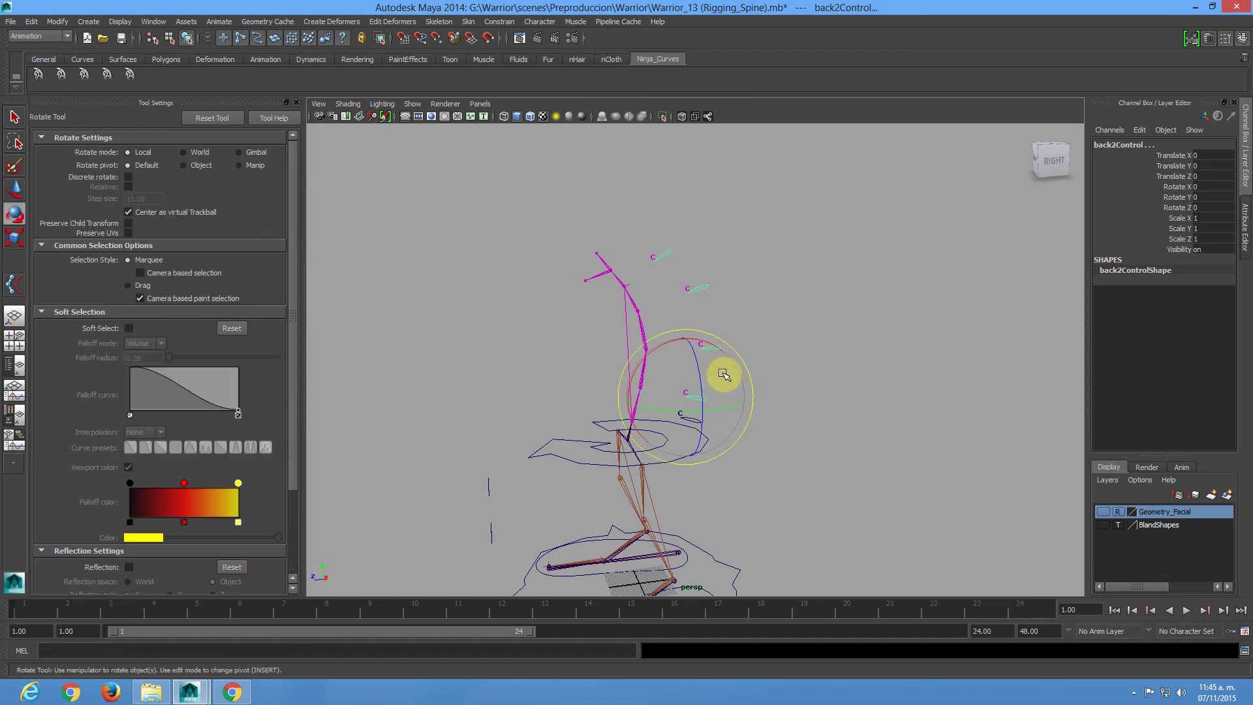
pyautogui.moveTo(666, 346); pyautogui.dragTo(694, 362)
pyautogui.hotkey('ctrl', 'z')
pyautogui.hotkey('ctrl', 'z')
pyautogui.hotkey('ctrl', 'z')
pyautogui.hotkey('ctrl', 'z')
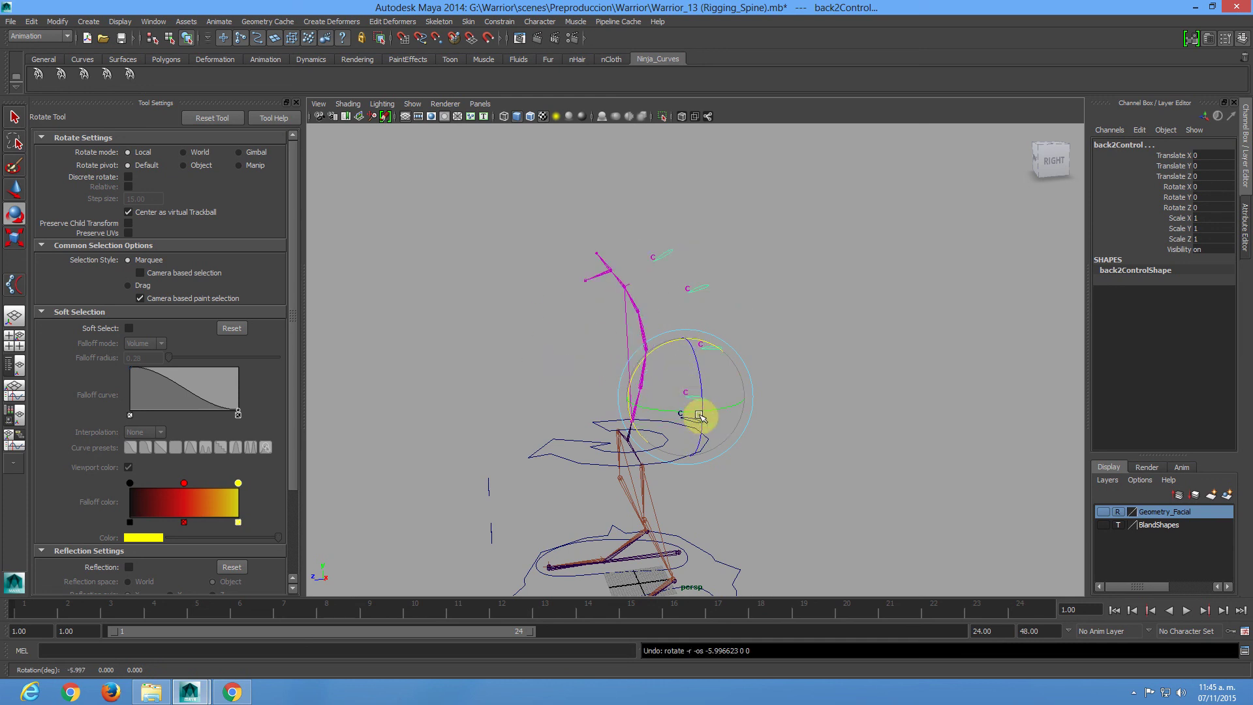
# Select all five spine controls together, from neckControl down to back1Control.
pyautogui.click(684, 416)
pyautogui.click(704, 418)
pyautogui.keyDown('alt'); pyautogui.moveTo(763, 358); pyautogui.dragTo(814, 409, button='right'); pyautogui.keyUp('alt')
pyautogui.click(655, 210)
pyautogui.click(710, 259)
pyautogui.click(709, 412)
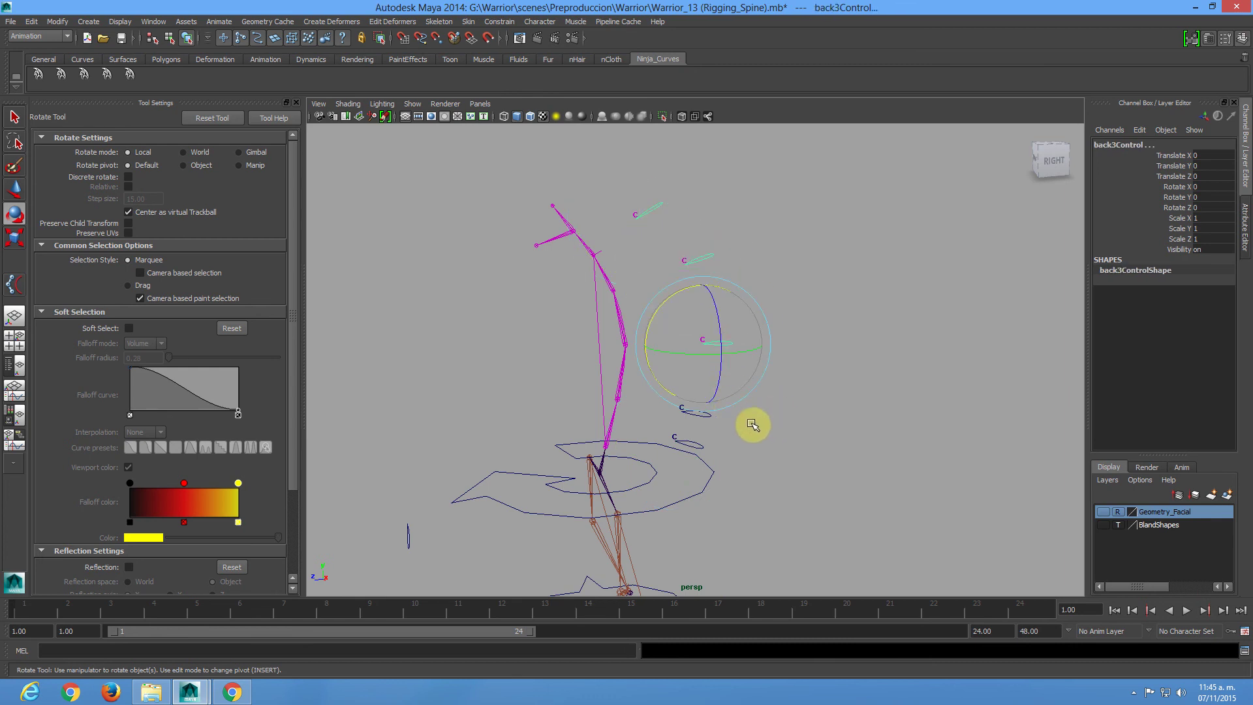
pyautogui.click(700, 451)
# Test bending the whole spine by rotating the selected controls around Z and X, and undo the tests.
pyautogui.keyDown('alt'); pyautogui.moveTo(750, 434); pyautogui.dragTo(731, 412); pyautogui.keyUp('alt')
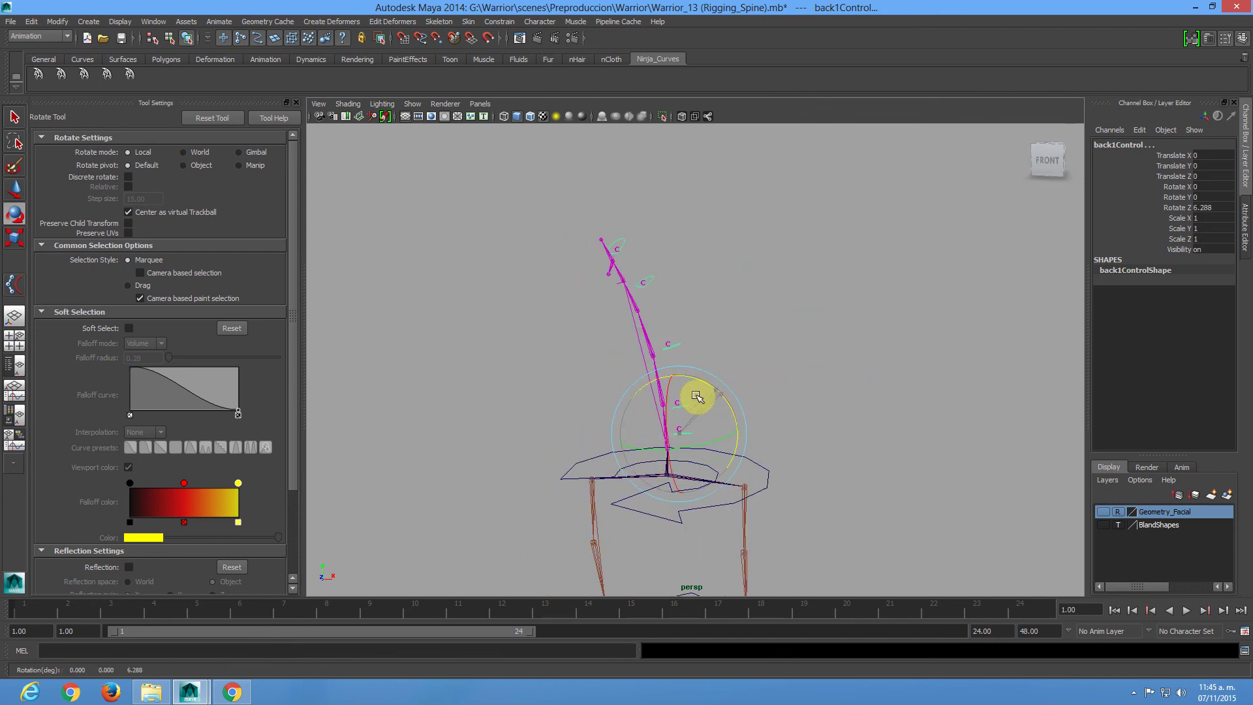
pyautogui.keyDown('alt'); pyautogui.moveTo(707, 441); pyautogui.dragTo(646, 395); pyautogui.keyUp('alt')
pyautogui.hotkey('ctrl', 'z')
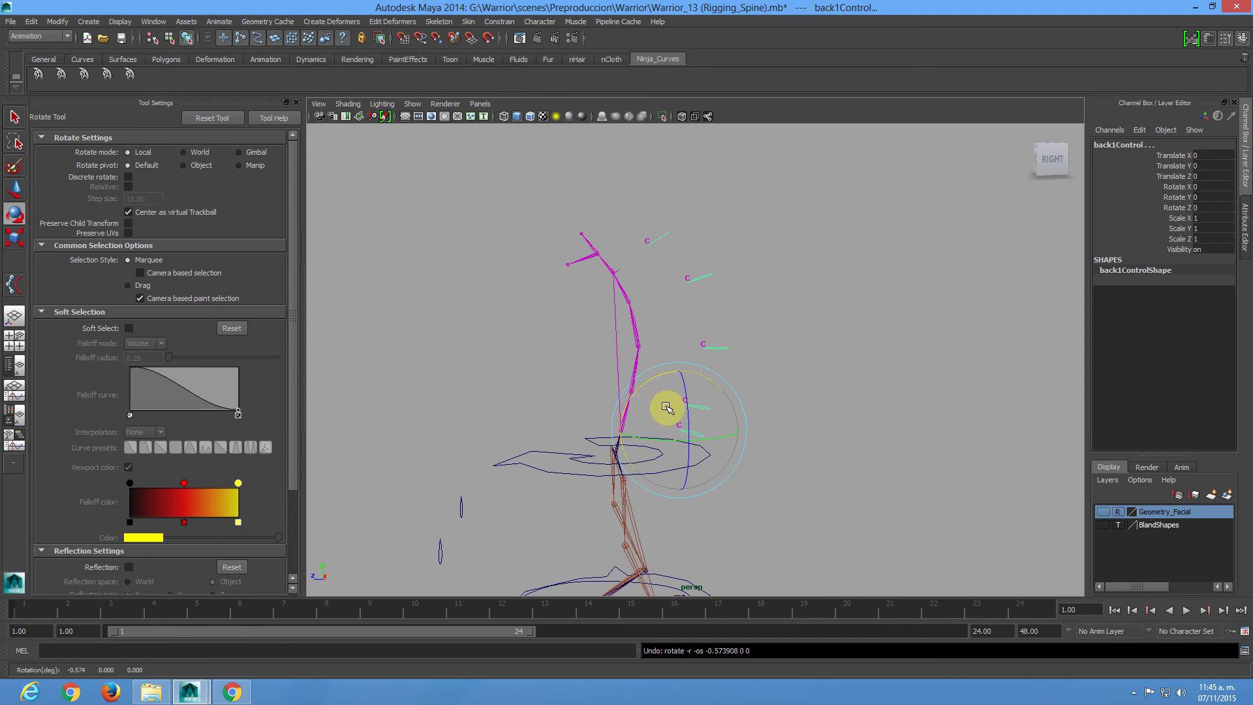
pyautogui.keyDown('alt'); pyautogui.moveTo(717, 409); pyautogui.dragTo(688, 380); pyautogui.keyUp('alt')
pyautogui.hotkey('ctrl', 'z')
pyautogui.hotkey('ctrl', 'z')
# Reopen the Warrior_13 (Rigging_Spine) scene to restore the rig.
pyautogui.click(103, 38)
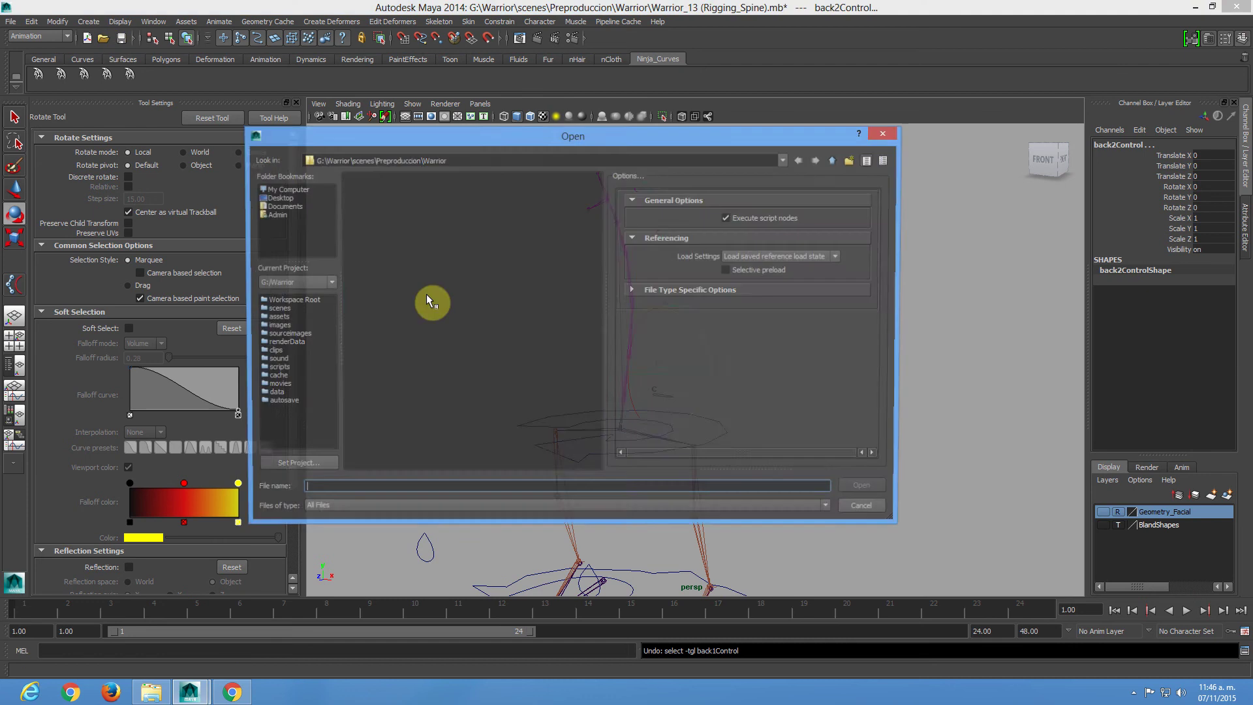
pyautogui.doubleClick(414, 417)
pyautogui.click(619, 341)
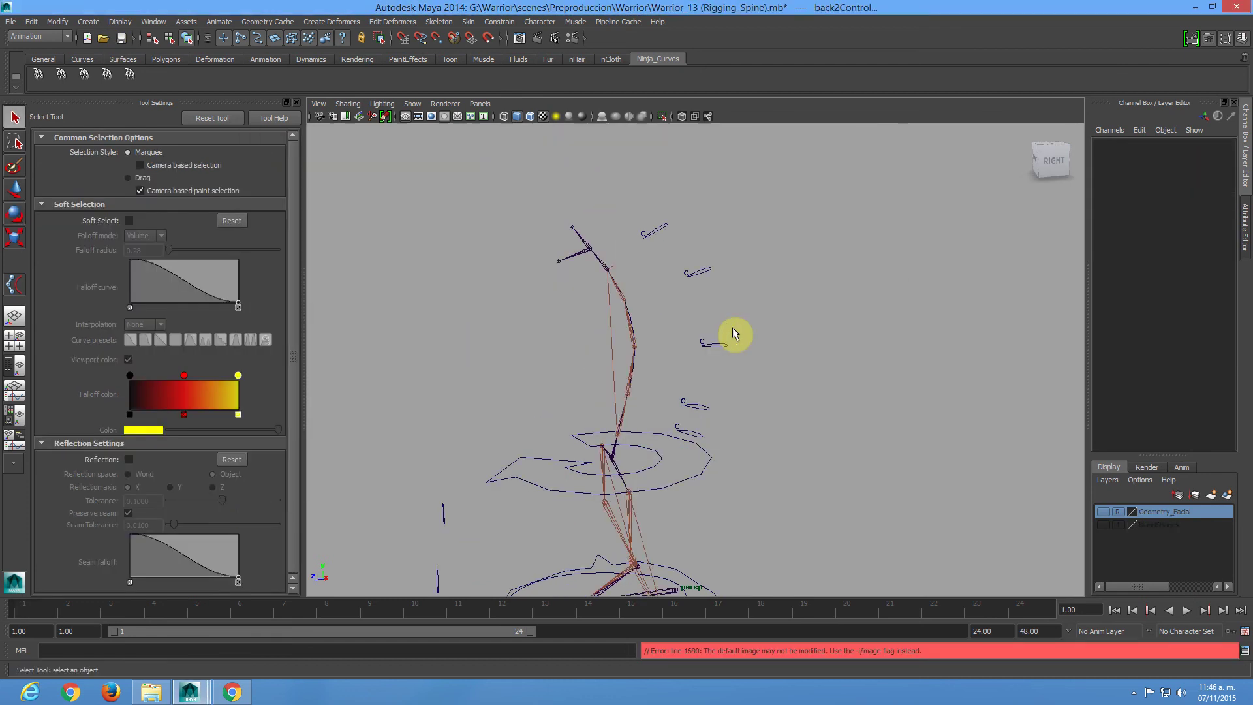
# Test moving chestControl freely in several directions and undo each move.
pyautogui.keyDown('alt'); pyautogui.moveTo(633, 389); pyautogui.dragTo(626, 251); pyautogui.keyUp('alt')
pyautogui.click(696, 277)
pyautogui.press('w')
pyautogui.hotkey('ctrl', 'z')
pyautogui.click(692, 272)
pyautogui.moveTo(691, 272); pyautogui.dragTo(805, 344)
pyautogui.hotkey('ctrl', 'z')
pyautogui.moveTo(729, 268); pyautogui.dragTo(762, 364)
pyautogui.hotkey('ctrl', 'z')
# Select rootControl to check its hierarchy, test moving back1Control freely, and undo the move.
pyautogui.click(716, 419)
pyautogui.keyDown('alt'); pyautogui.moveTo(716, 420); pyautogui.dragTo(719, 408); pyautogui.keyUp('alt')
pyautogui.click(738, 423)
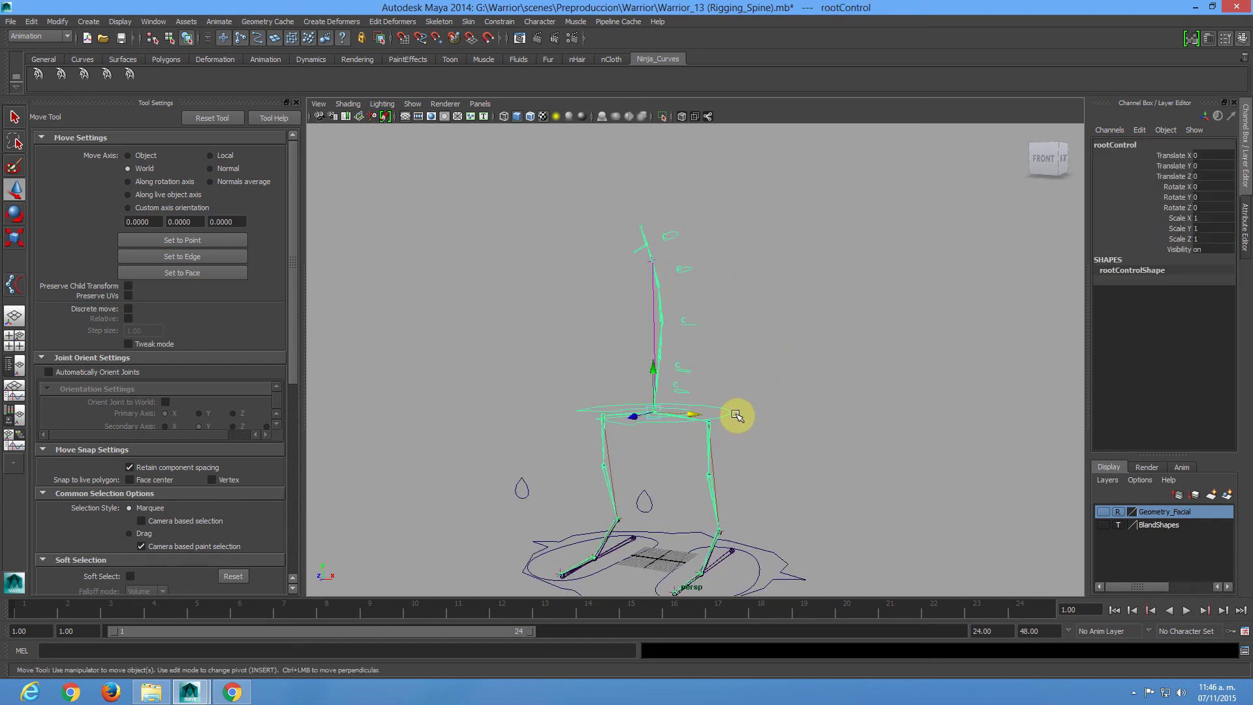
pyautogui.scroll(4, 718, 385)
pyautogui.click(676, 377)
pyautogui.keyDown('alt'); pyautogui.moveTo(680, 403); pyautogui.dragTo(620, 336); pyautogui.keyUp('alt')
pyautogui.hotkey('ctrl', 'z')
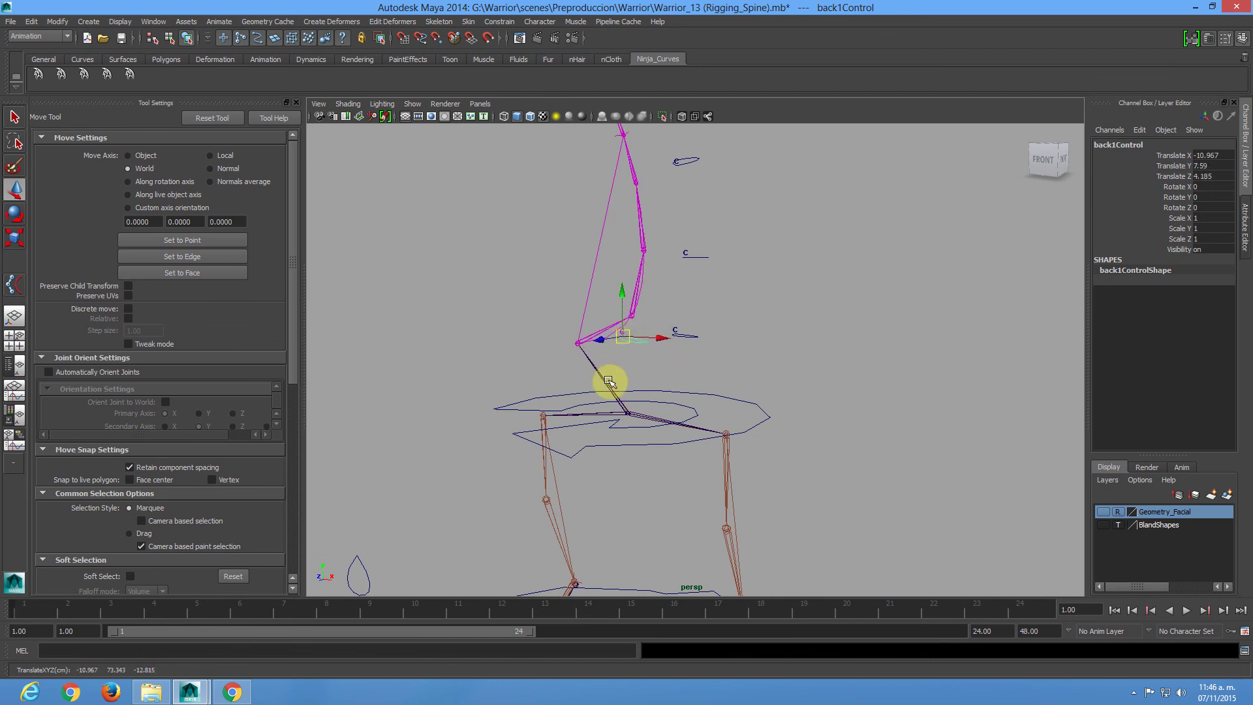
pyautogui.hotkey('ctrl', 'z')
# Select back1Control and rootControl in turn to compare what each affects, examining the rig from several angles.
pyautogui.click(799, 371)
pyautogui.click(686, 370)
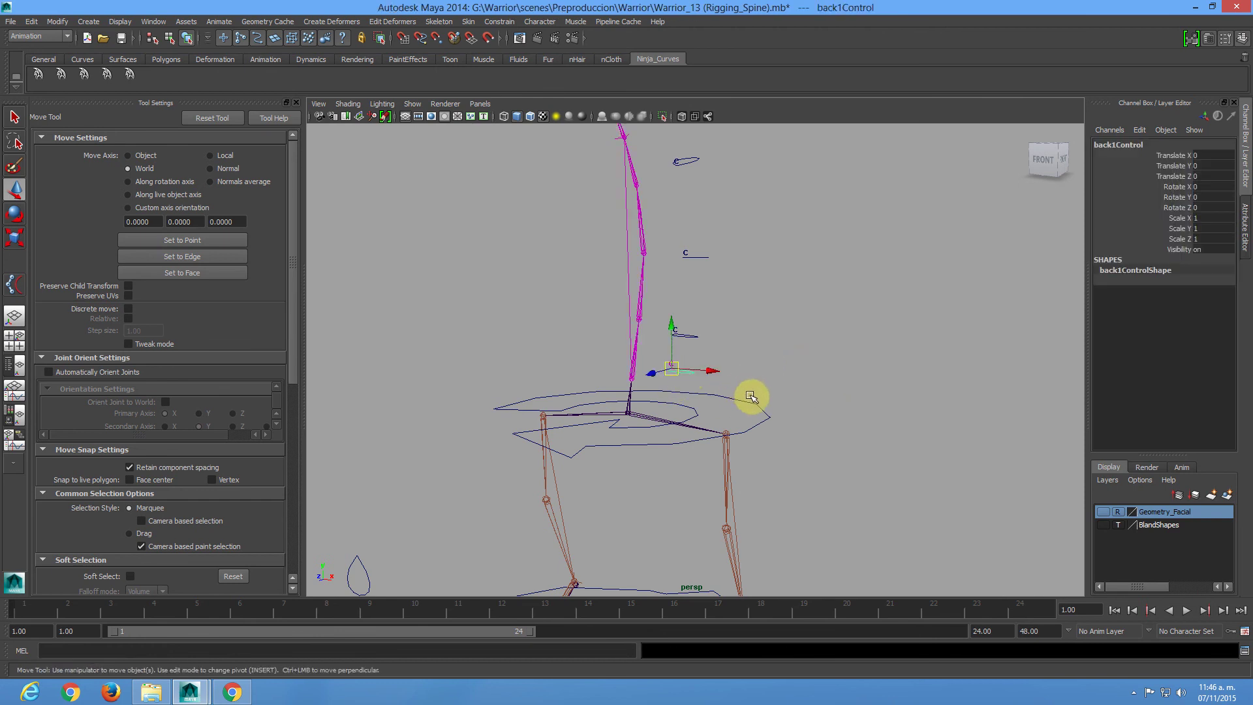
pyautogui.click(773, 407)
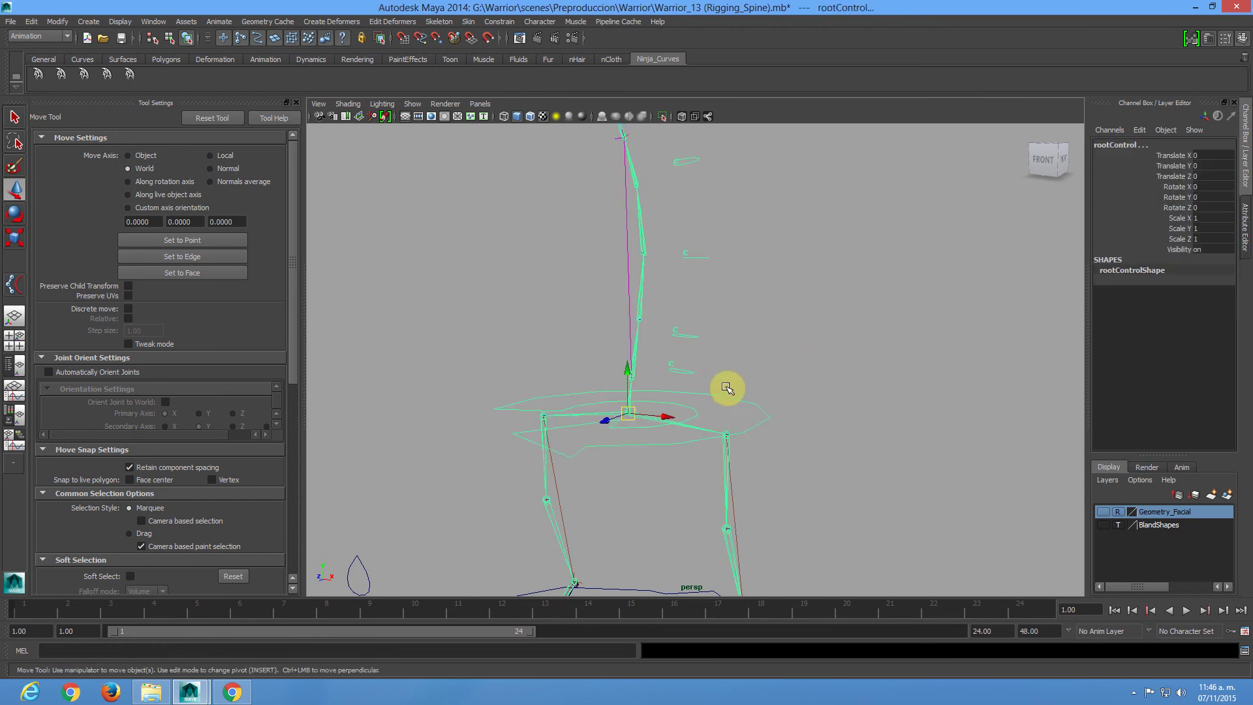
pyautogui.click(683, 376)
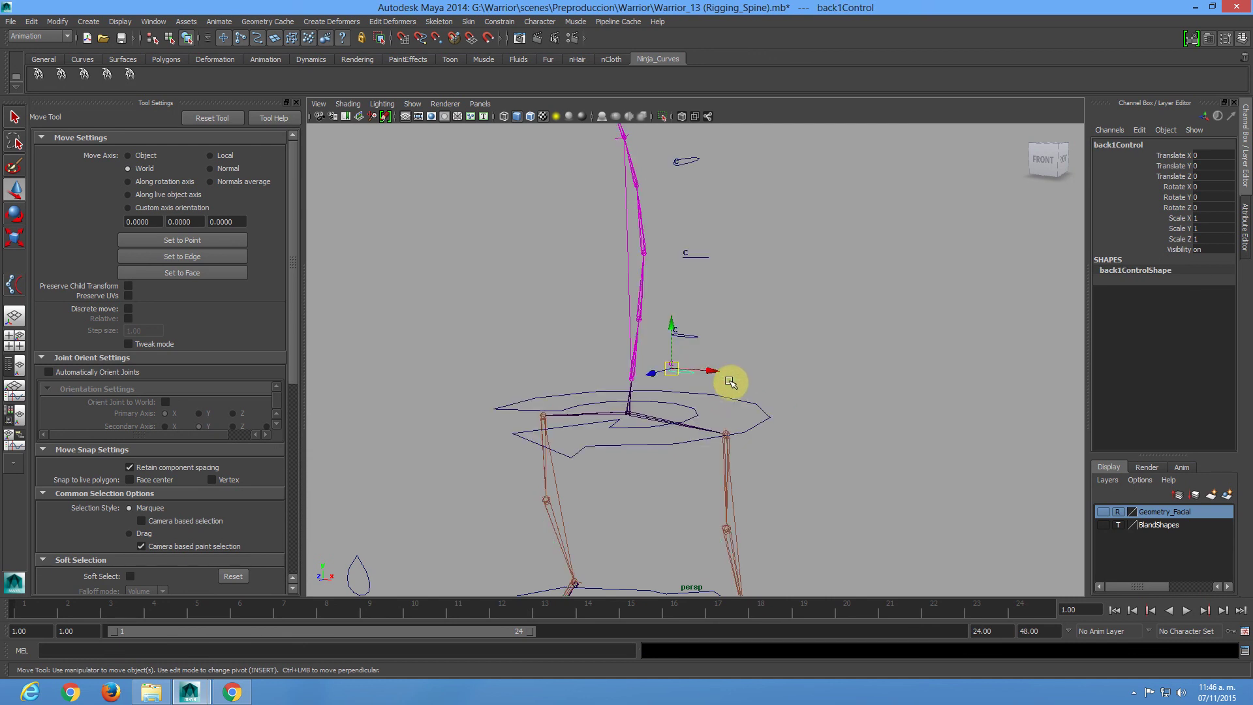
pyautogui.keyDown('alt'); pyautogui.moveTo(729, 385); pyautogui.dragTo(747, 355); pyautogui.keyUp('alt')
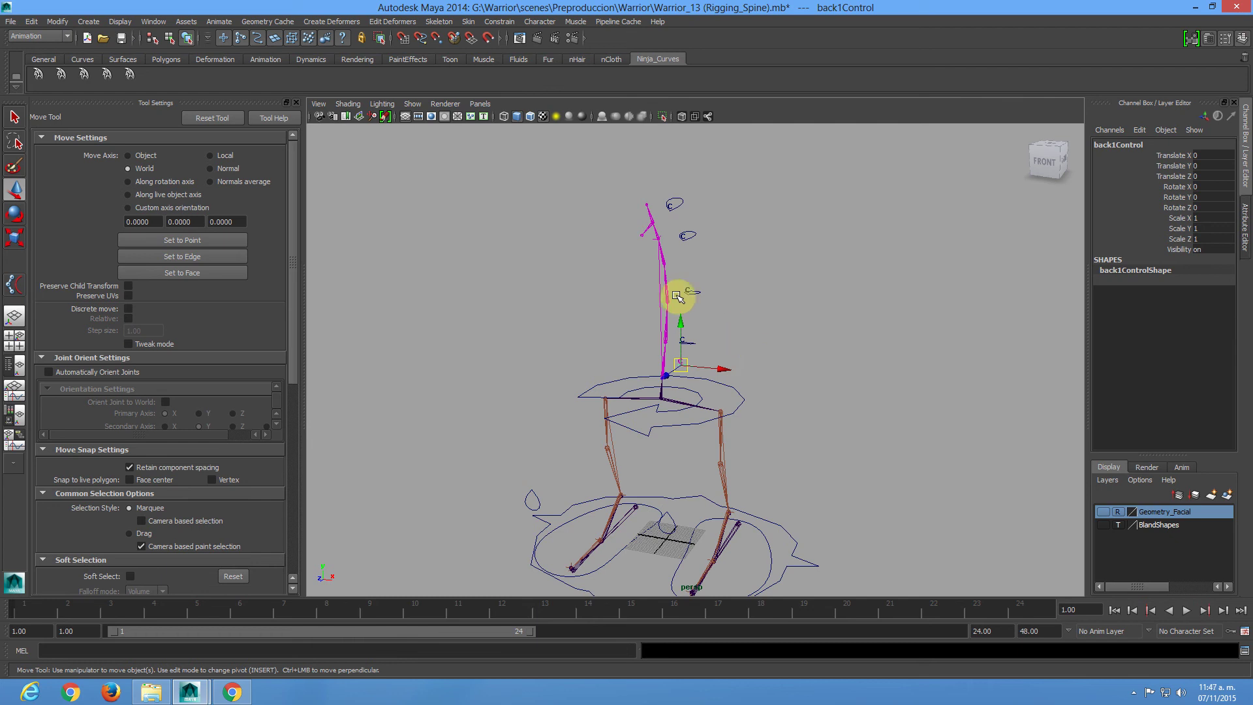
pyautogui.keyDown('alt'); pyautogui.moveTo(846, 367); pyautogui.dragTo(663, 311); pyautogui.keyUp('alt')
pyautogui.keyDown('alt'); pyautogui.moveTo(664, 311); pyautogui.dragTo(596, 268, button='right'); pyautogui.keyUp('alt')
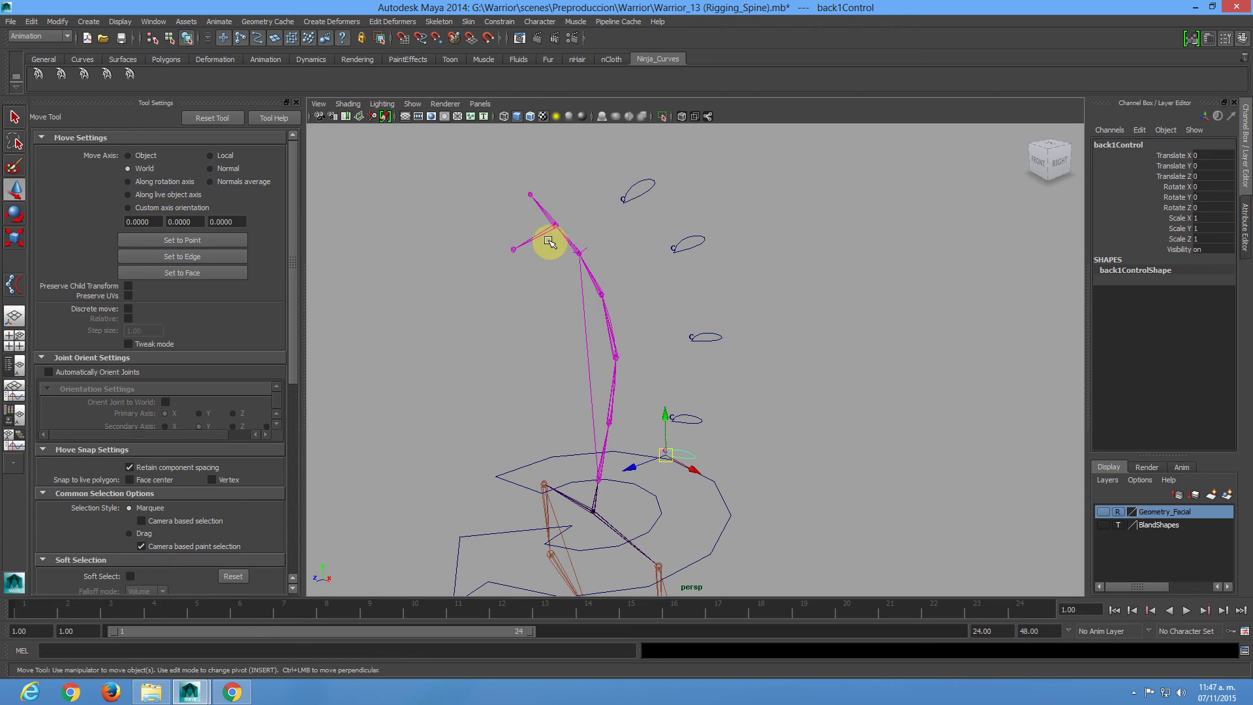
# Examine the neck and head joints at the upper end of the spine up close.
pyautogui.keyDown('alt'); pyautogui.moveTo(574, 231); pyautogui.dragTo(773, 356); pyautogui.keyUp('alt')
pyautogui.keyDown('alt'); pyautogui.moveTo(464, 200); pyautogui.dragTo(712, 419, button='right'); pyautogui.keyUp('alt')
pyautogui.scroll(4, 666, 339)
pyautogui.click(624, 320)
pyautogui.scroll(1, 691, 339)
pyautogui.click(794, 213)
pyautogui.scroll(-2, 820, 280)
pyautogui.keyDown('alt'); pyautogui.moveTo(820, 280); pyautogui.dragTo(859, 330); pyautogui.keyUp('alt')
# Test rotating the neck joint to see how the head joints follow, and undo the rotation.
pyautogui.hotkey('ctrl', 'z')
pyautogui.hotkey('ctrl', 'z')
pyautogui.click(698, 323)
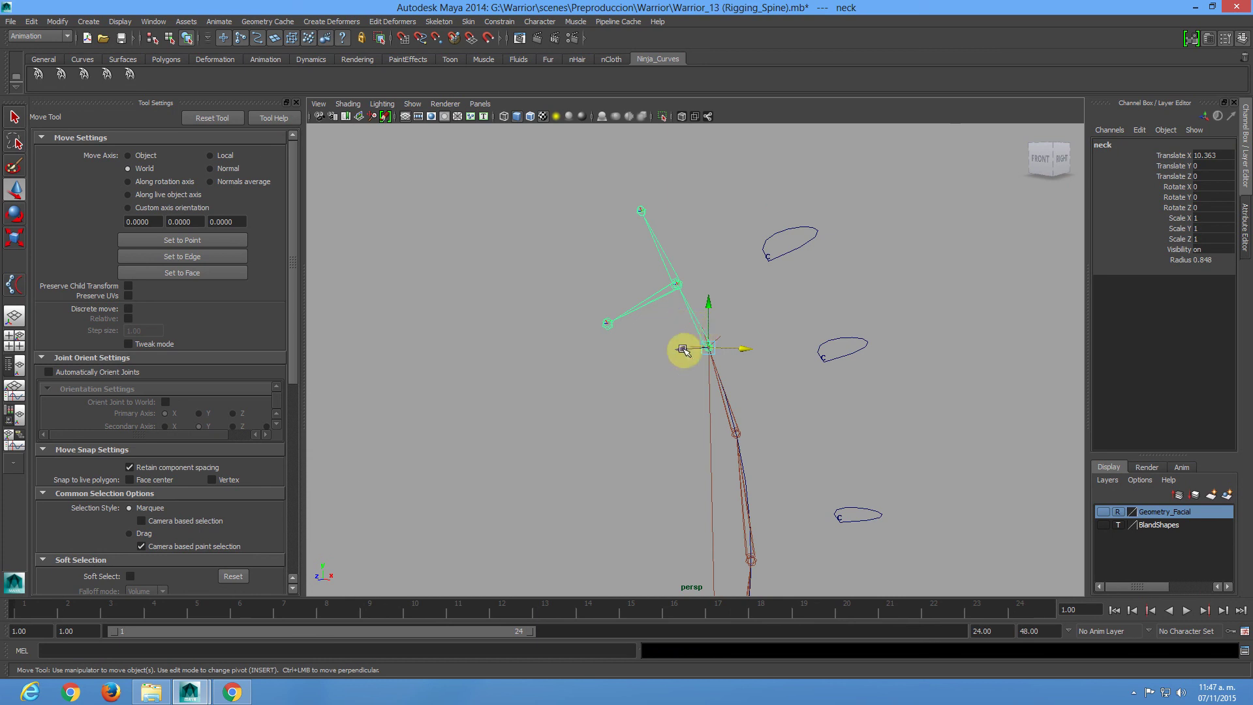
pyautogui.press('e')
pyautogui.moveTo(711, 381); pyautogui.dragTo(762, 401)
pyautogui.hotkey('ctrl', 'z')
# Create an arrow-shaped control curve from the Ninja_Curves set and move it to the neck joint, at about Y 116.201 and Z 3.927.
pyautogui.keyDown('alt'); pyautogui.moveTo(820, 397); pyautogui.dragTo(711, 399, button='right'); pyautogui.keyUp('alt')
pyautogui.click(61, 75)
pyautogui.keyDown('alt'); pyautogui.moveTo(892, 417); pyautogui.dragTo(770, 379); pyautogui.keyUp('alt')
pyautogui.press('w')
pyautogui.click(746, 455)
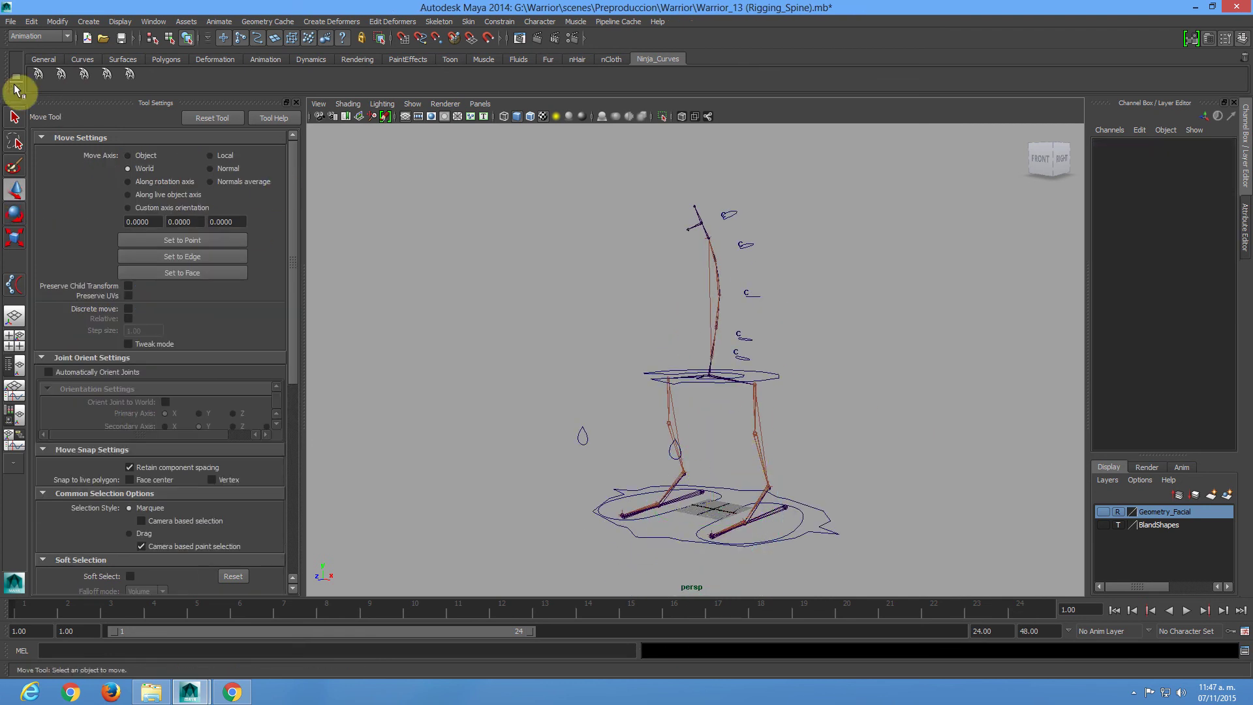
pyautogui.click(41, 76)
pyautogui.moveTo(714, 509); pyautogui.dragTo(710, 227)
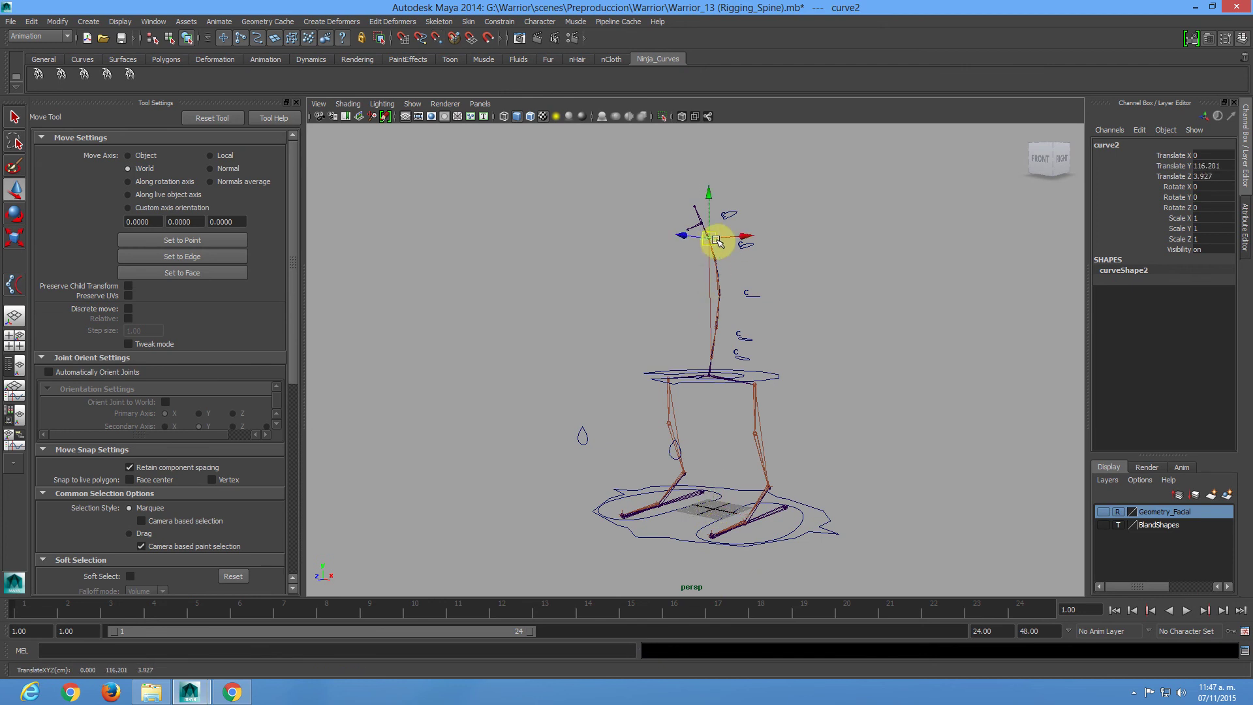
# Tilt the new neck curve about 34.15° around X and scale it uniformly to about 3.304 against the visible character mesh.
pyautogui.press('f')
pyautogui.press('e')
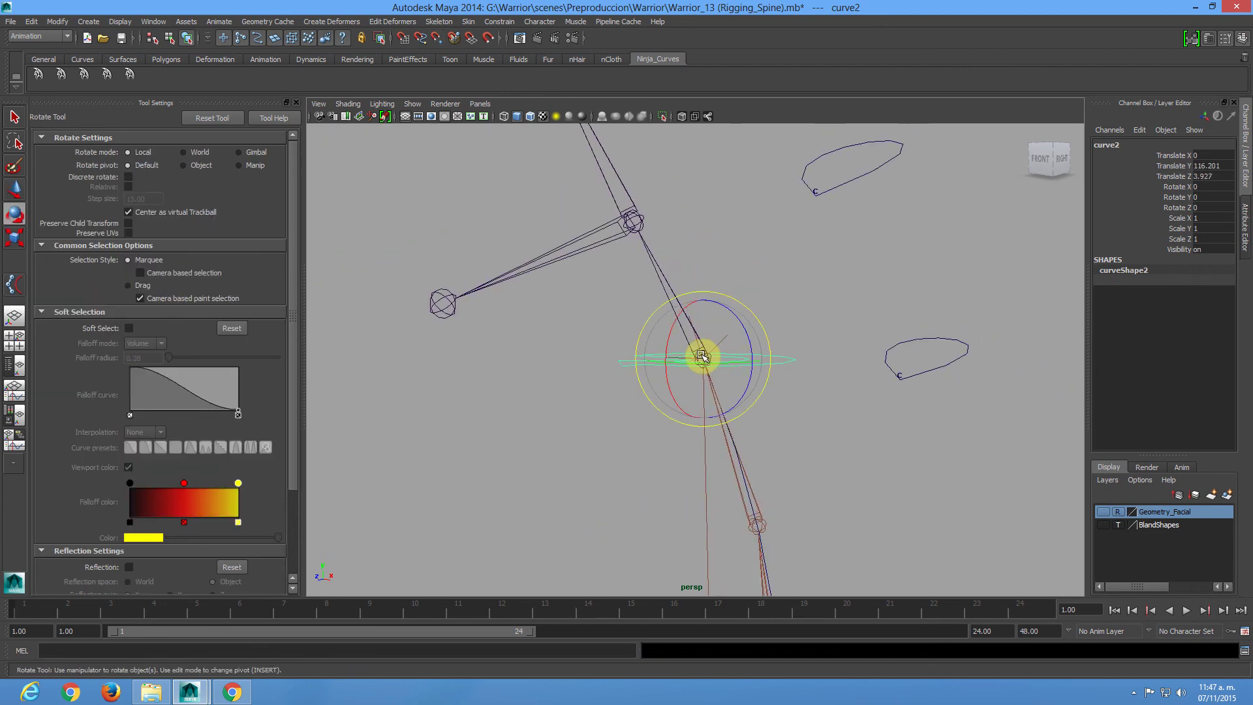
pyautogui.moveTo(669, 334); pyautogui.dragTo(674, 378)
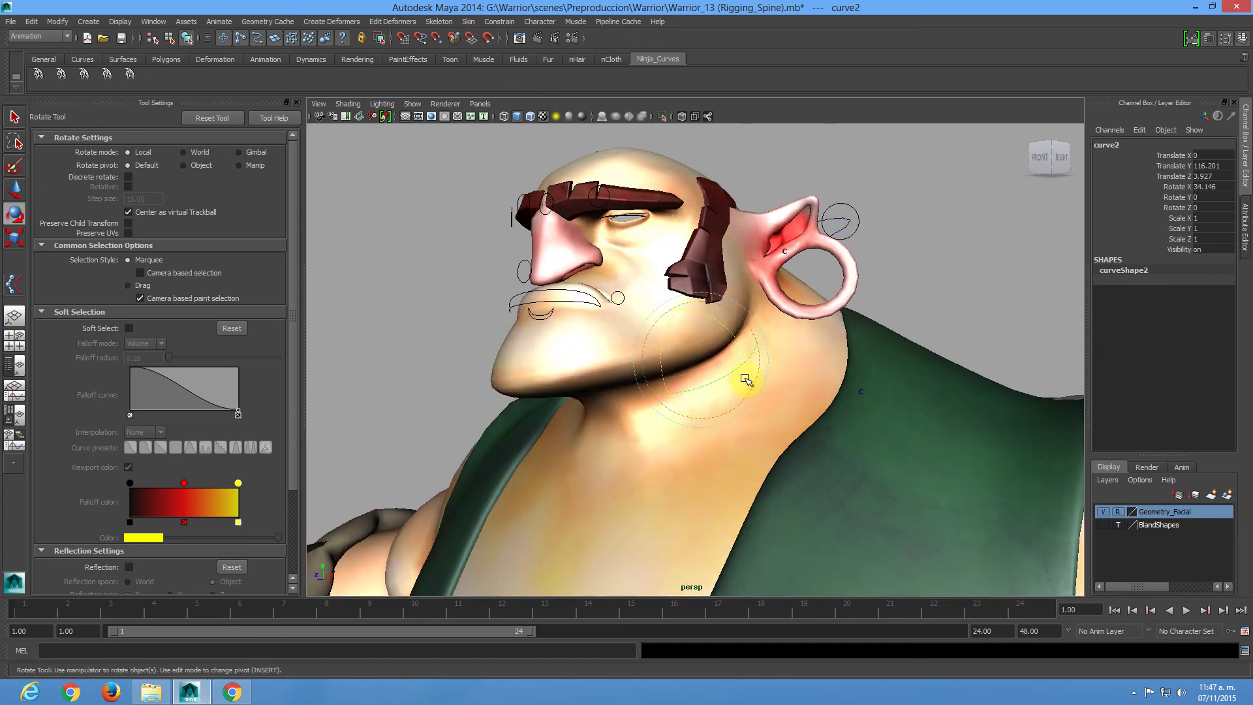
pyautogui.press('r')
pyautogui.moveTo(706, 353); pyautogui.dragTo(940, 367)
pyautogui.scroll(-5, 929, 421)
pyautogui.keyDown('alt'); pyautogui.moveTo(929, 421); pyautogui.dragTo(708, 364); pyautogui.keyUp('alt')
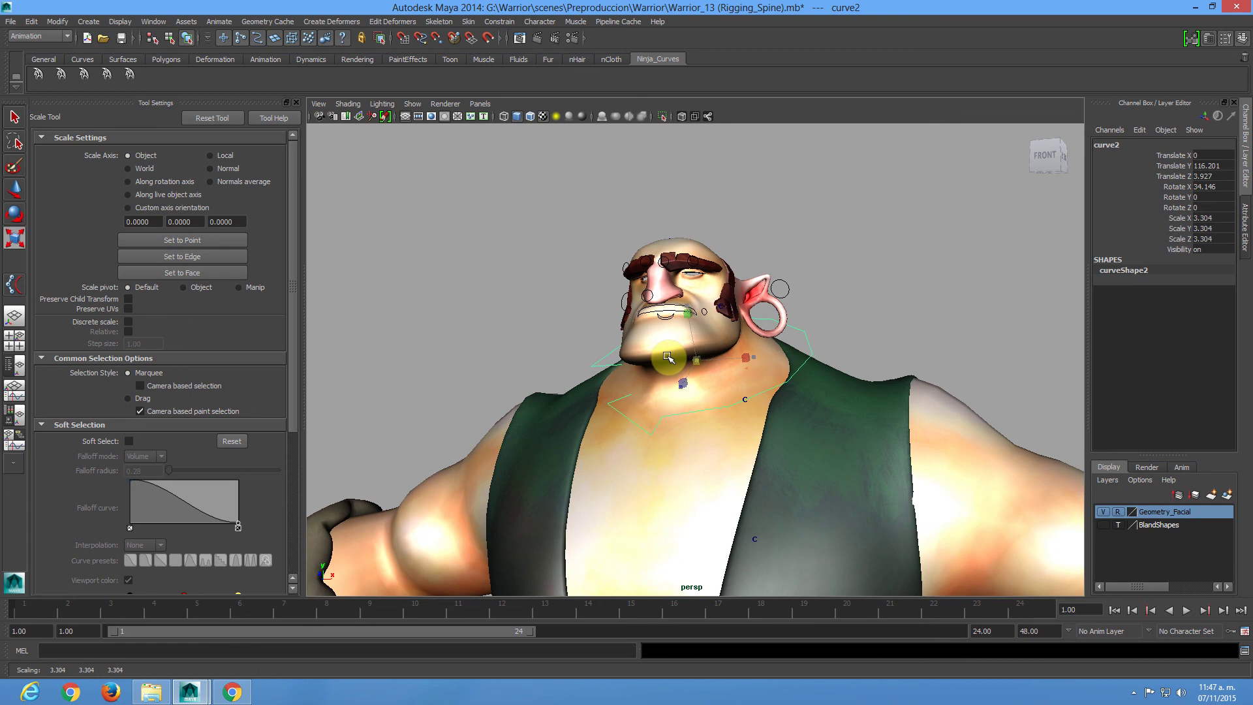
# Adjust the neck curve's X rotation to about 28.04° and hide the Geometry_Facial layer.
pyautogui.press('e')
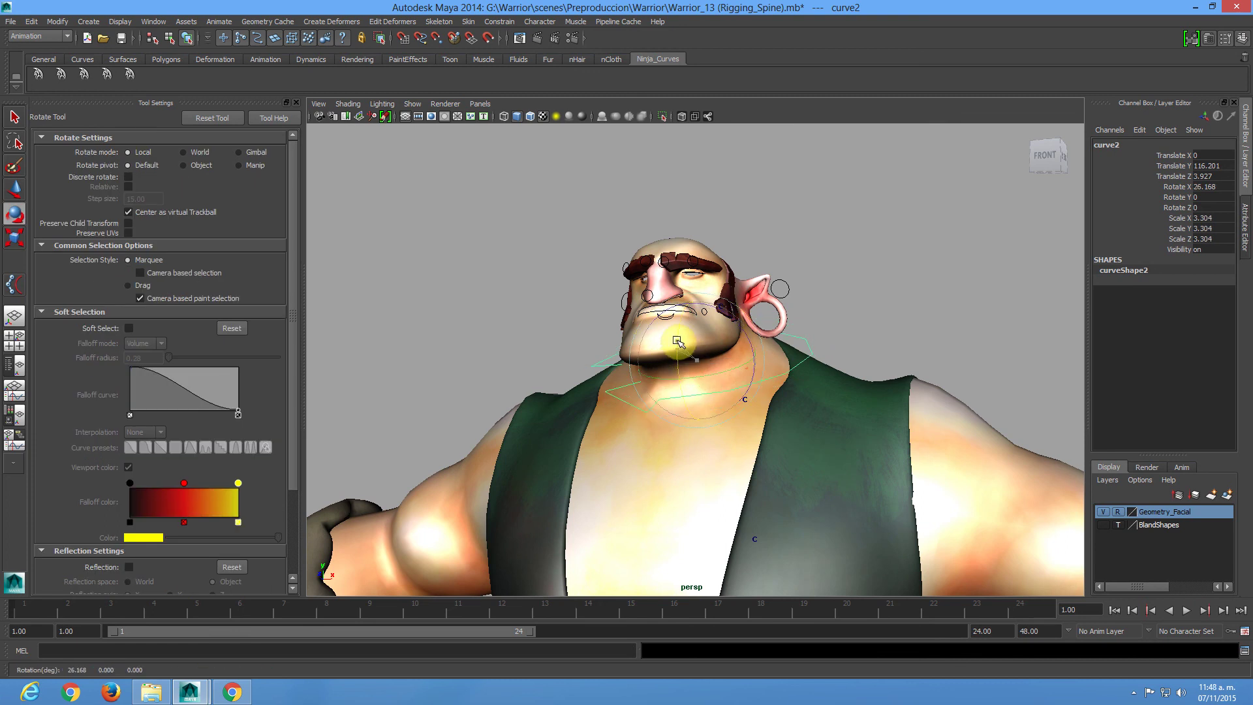
pyautogui.keyDown('alt'); pyautogui.moveTo(677, 344); pyautogui.dragTo(797, 361); pyautogui.keyUp('alt')
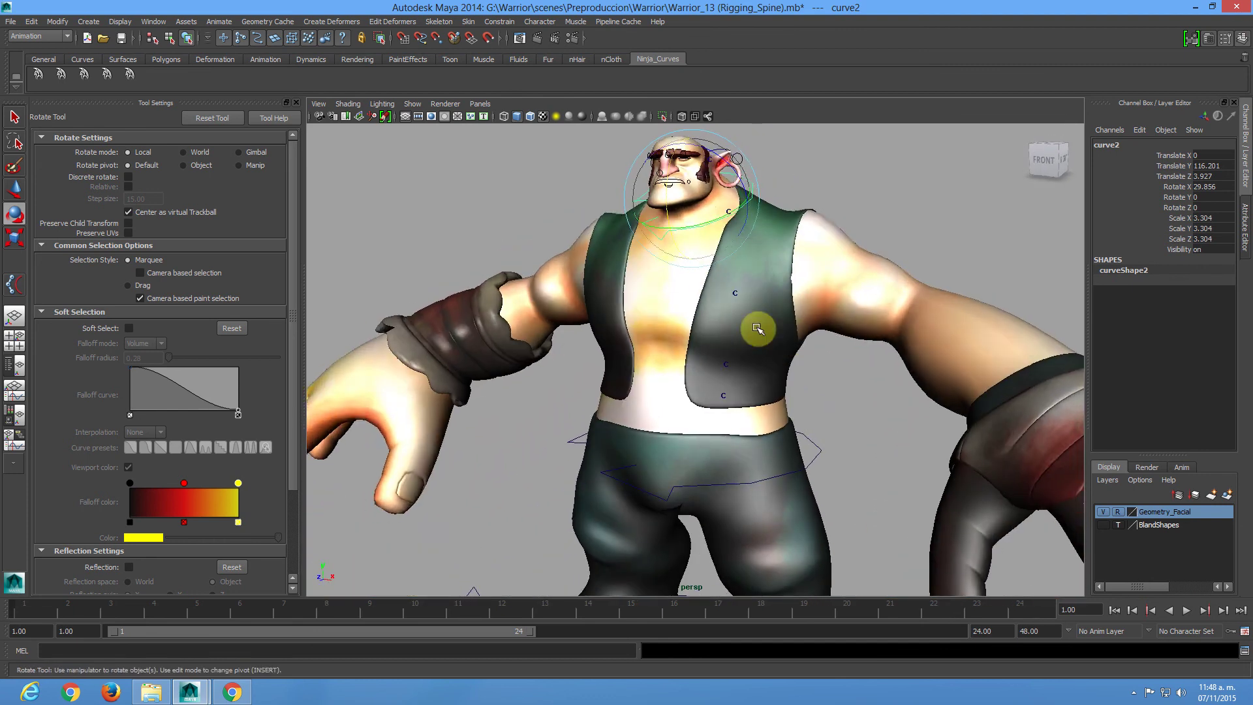
pyautogui.moveTo(668, 215); pyautogui.dragTo(708, 359)
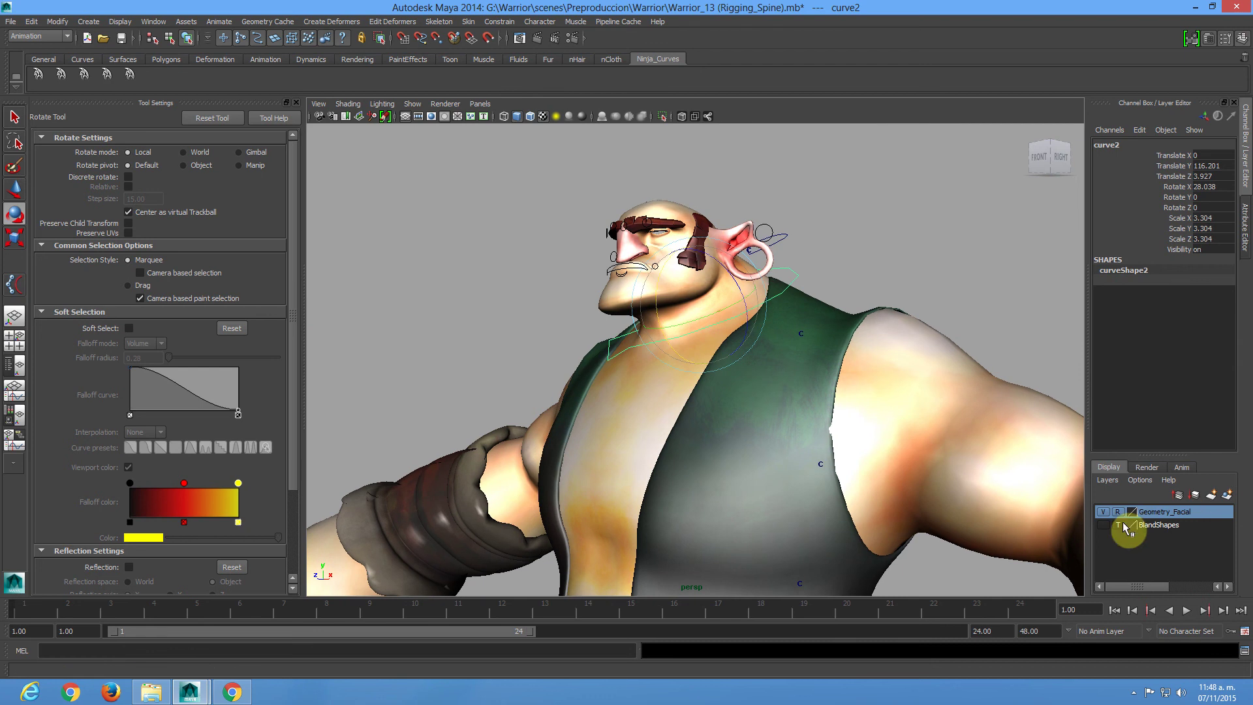
pyautogui.click(1103, 513)
pyautogui.keyDown('alt'); pyautogui.moveTo(589, 219); pyautogui.dragTo(594, 309); pyautogui.keyUp('alt')
pyautogui.click(594, 310)
pyautogui.hotkey('ctrl', 'z')
# Freeze the neck curve's transformations and delete its construction history.
pyautogui.click(58, 22)
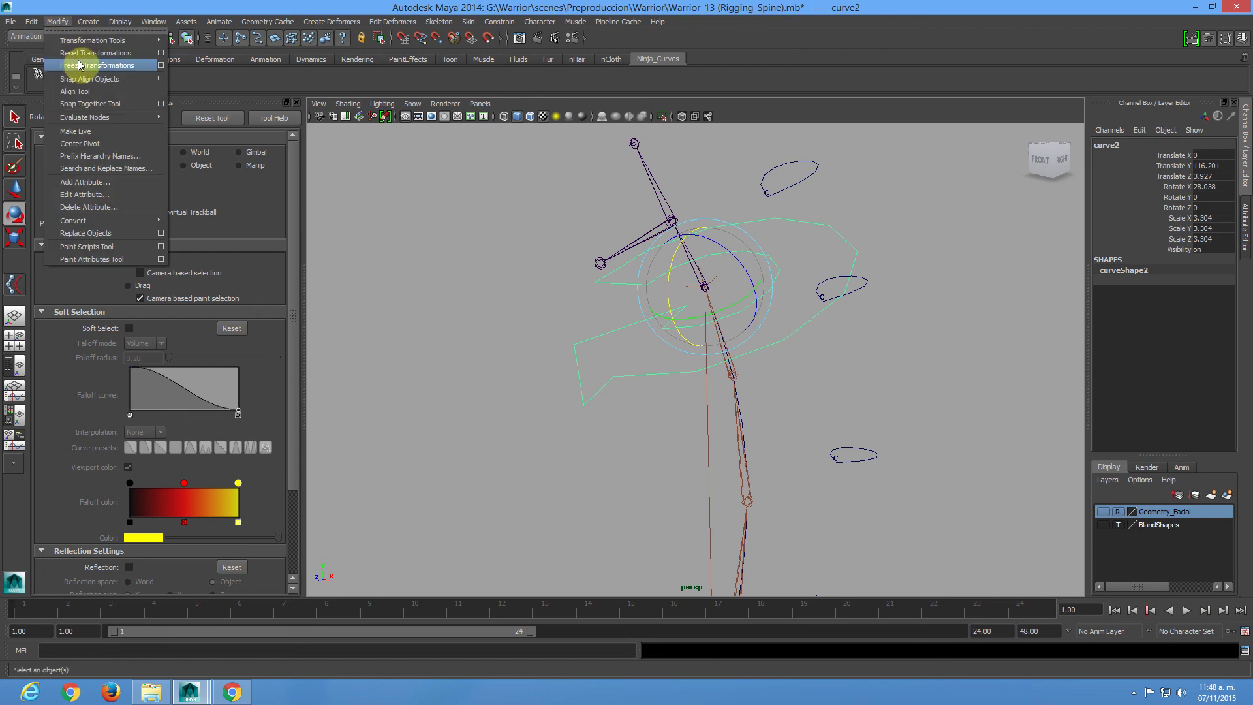
pyautogui.click(83, 66)
pyautogui.click(33, 23)
pyautogui.moveTo(119, 158)
pyautogui.click(215, 159)
pyautogui.click(559, 322)
pyautogui.scroll(5, 672, 313)
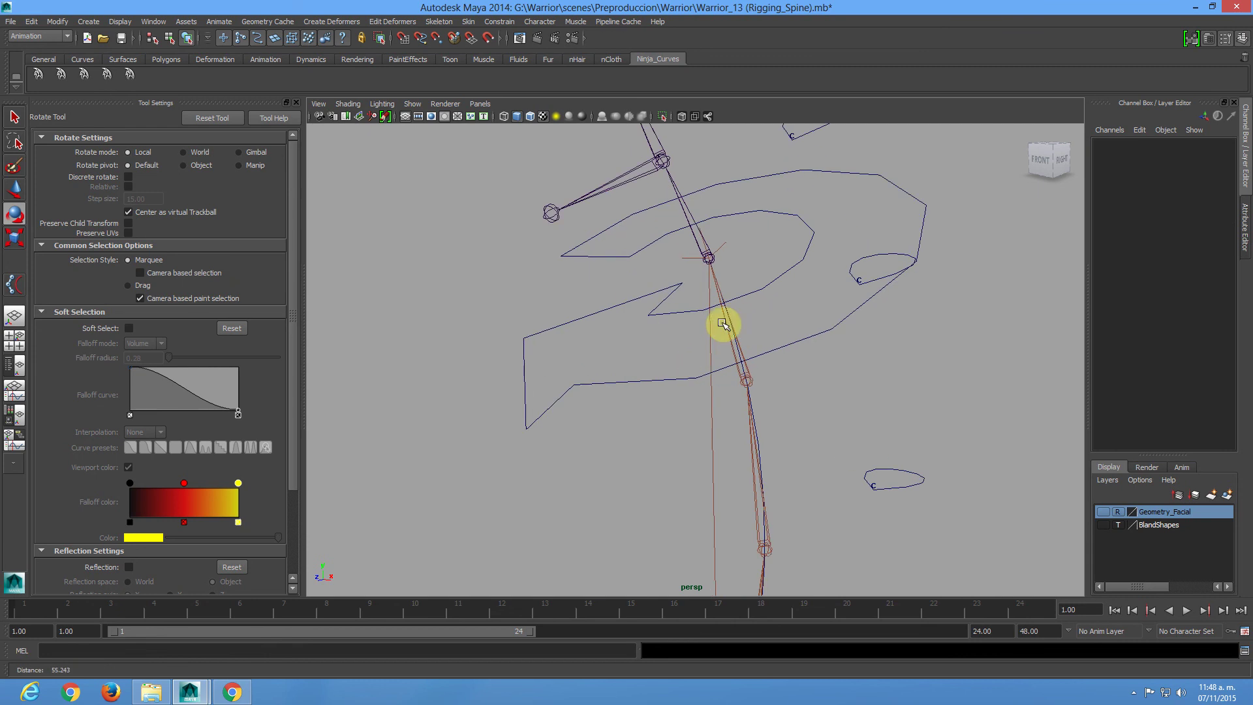
# Point-constrain the neck curve to the neck joint so that it follows the joint's position.
pyautogui.click(781, 271)
pyautogui.press('q')
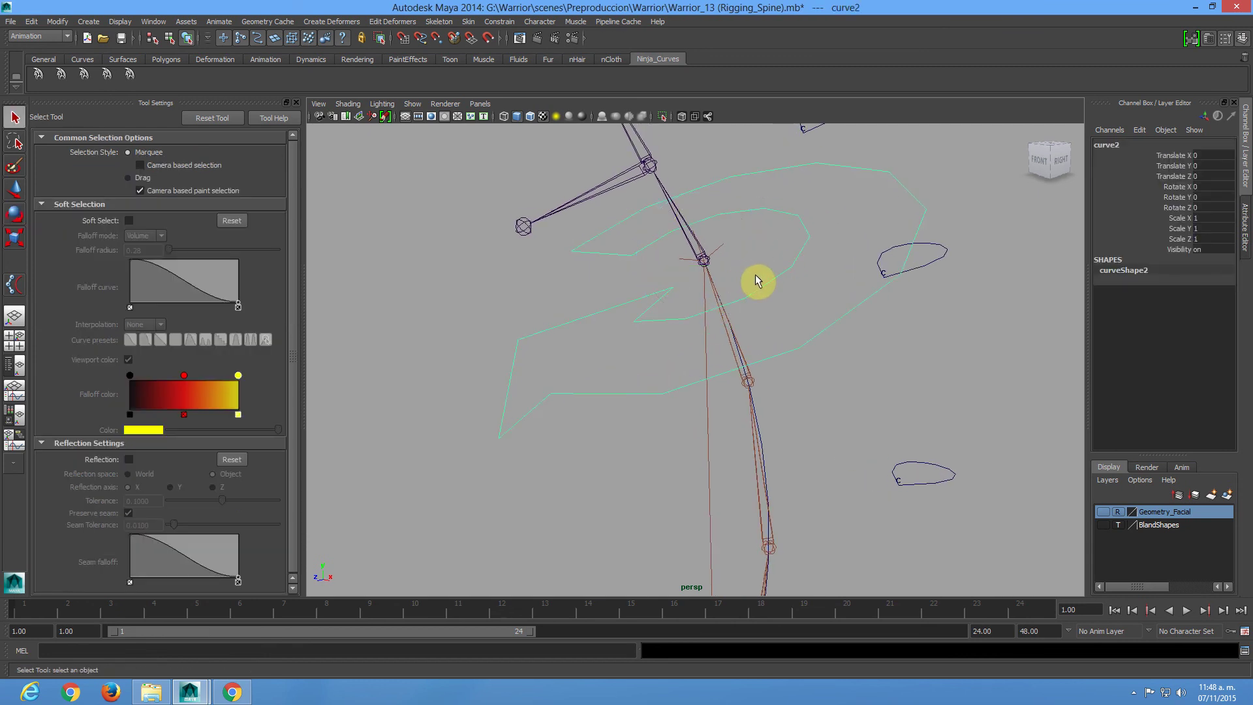
pyautogui.click(694, 252)
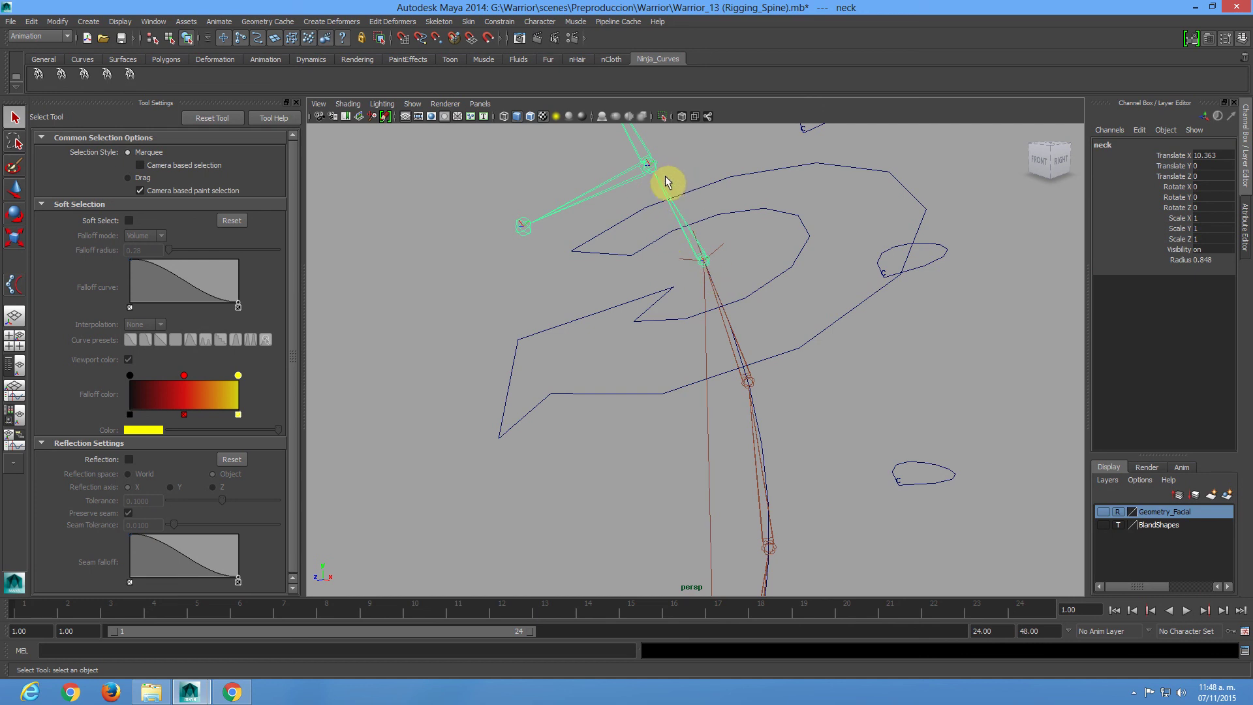
pyautogui.moveTo(586, 343); pyautogui.dragTo(586, 345)
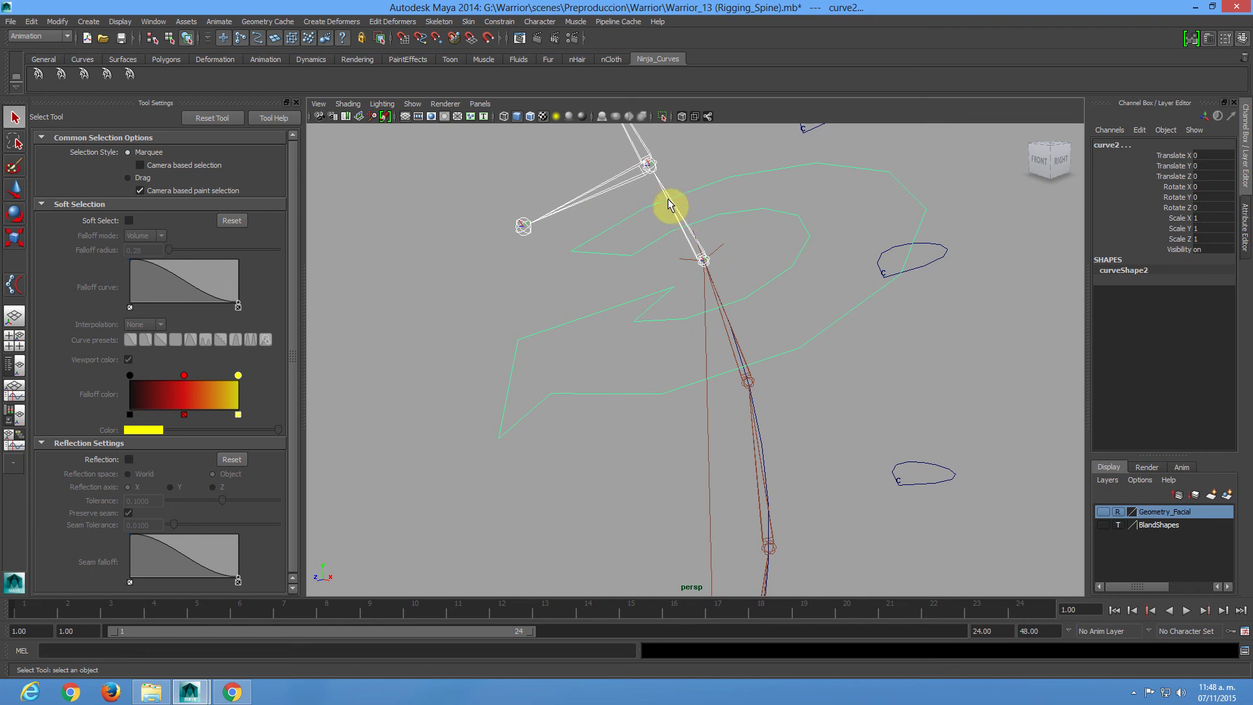
pyautogui.click(439, 22)
pyautogui.click(440, 23)
pyautogui.click(498, 23)
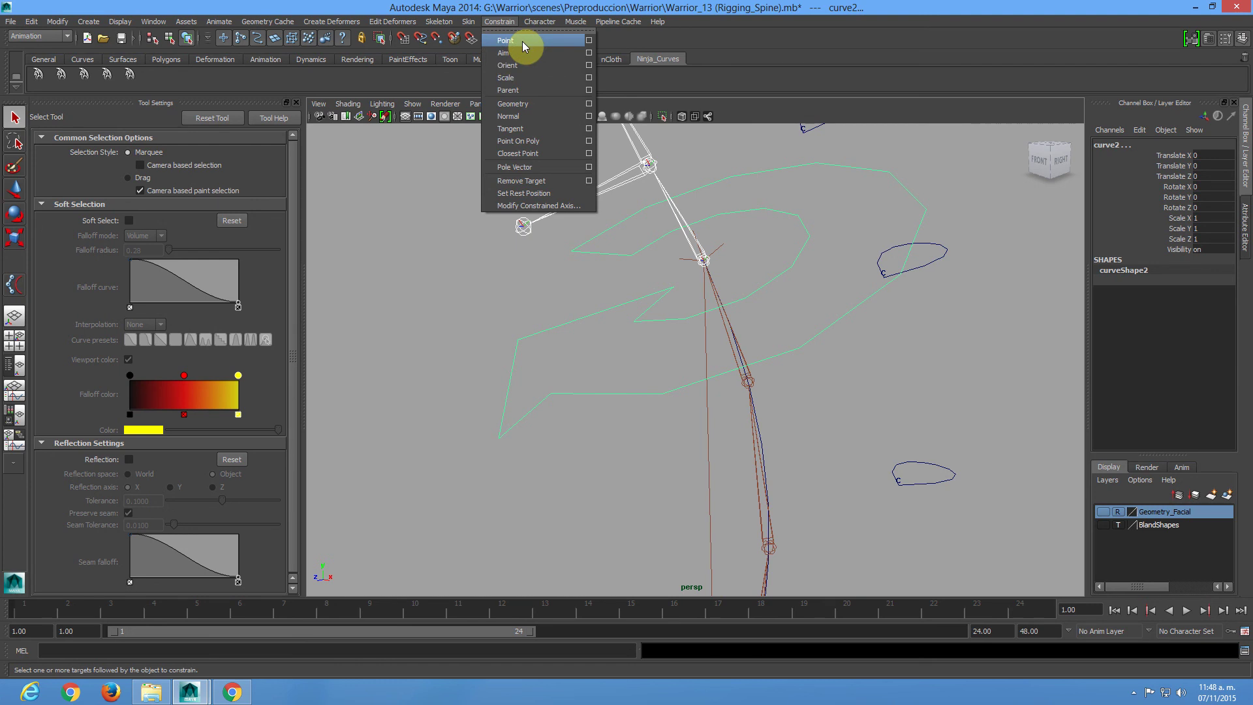
pyautogui.click(523, 41)
# Test the point constraint by moving neckControl about -10.162 in X, -0.88 in Y and 4.902 in Z, and undo the move.
pyautogui.keyDown('alt'); pyautogui.moveTo(999, 271); pyautogui.dragTo(806, 230, button='right'); pyautogui.keyUp('alt')
pyautogui.click(778, 260)
pyautogui.press('w')
pyautogui.keyDown('alt'); pyautogui.moveTo(719, 252); pyautogui.dragTo(660, 253); pyautogui.keyUp('alt')
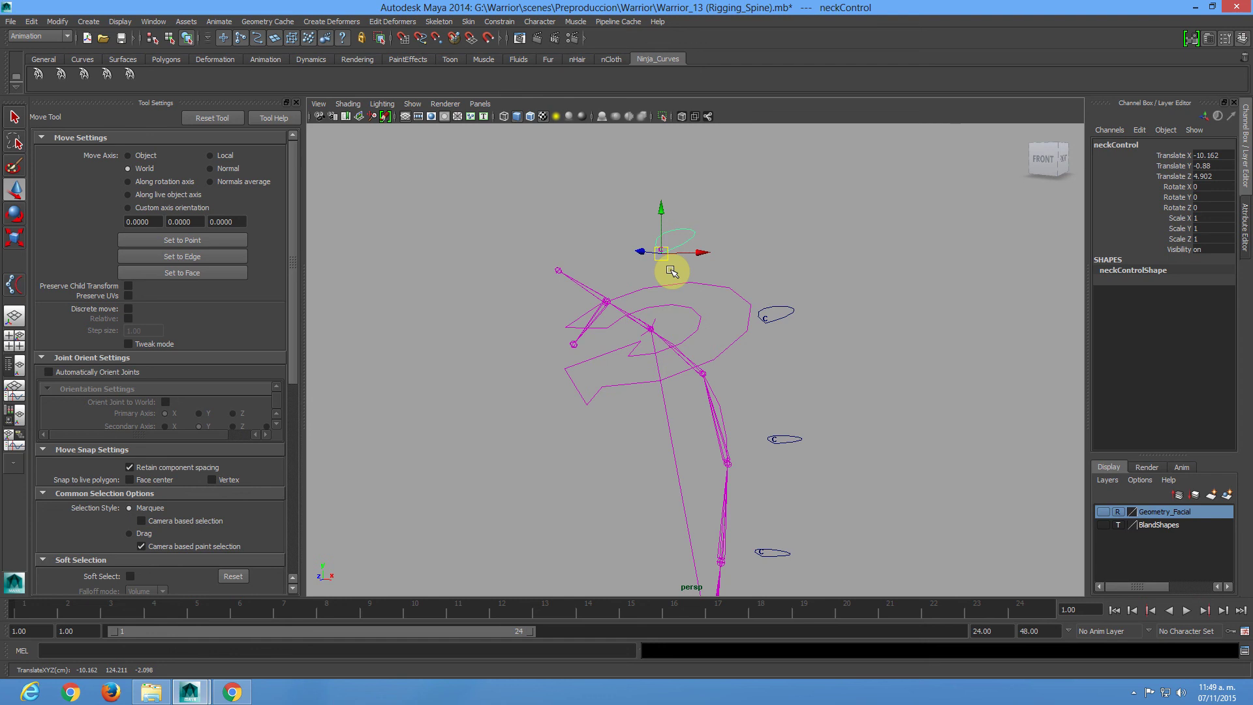
pyautogui.hotkey('ctrl', 'z')
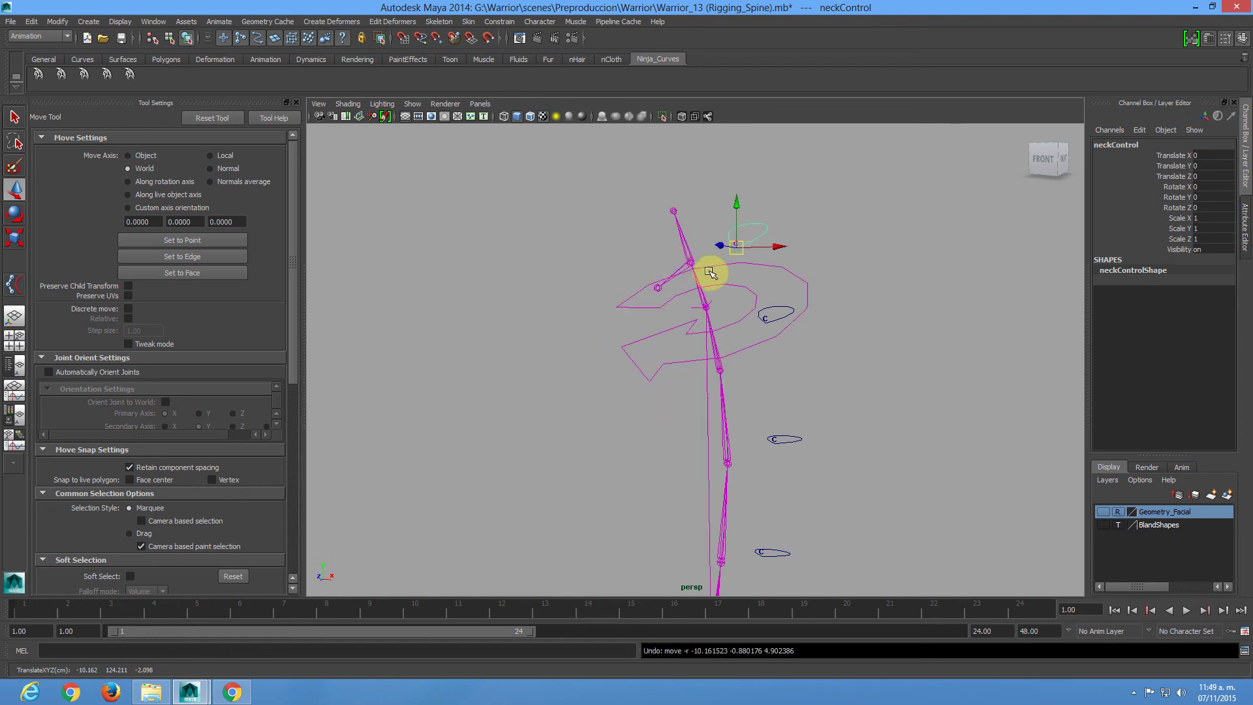
pyautogui.moveTo(716, 279)
pyautogui.keyDown('alt'); pyautogui.mouseDown()
pyautogui.moveTo(677, 274)
pyautogui.moveTo(691, 322)
pyautogui.moveTo(666, 327)
pyautogui.moveTo(701, 263)
pyautogui.mouseUp(); pyautogui.keyUp('alt')
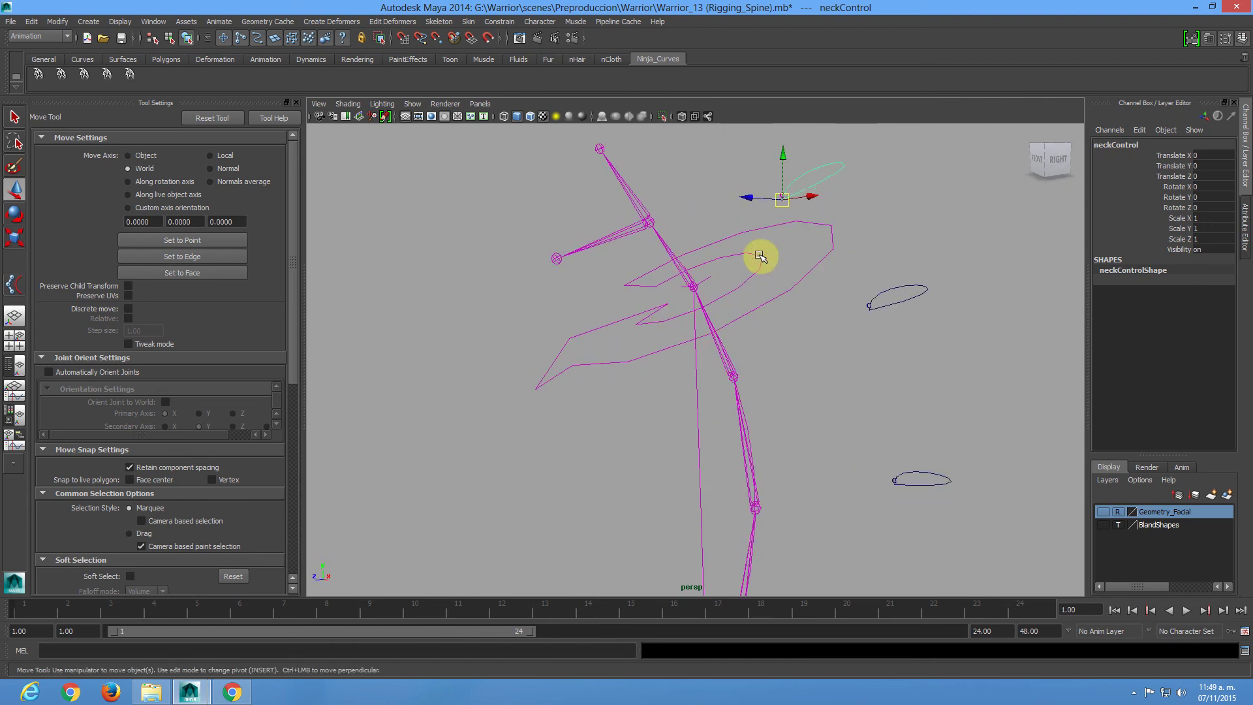
# Orient-constrain the neck joint to the neck curve with reset options and Maintain offset enabled.
pyautogui.click(791, 291)
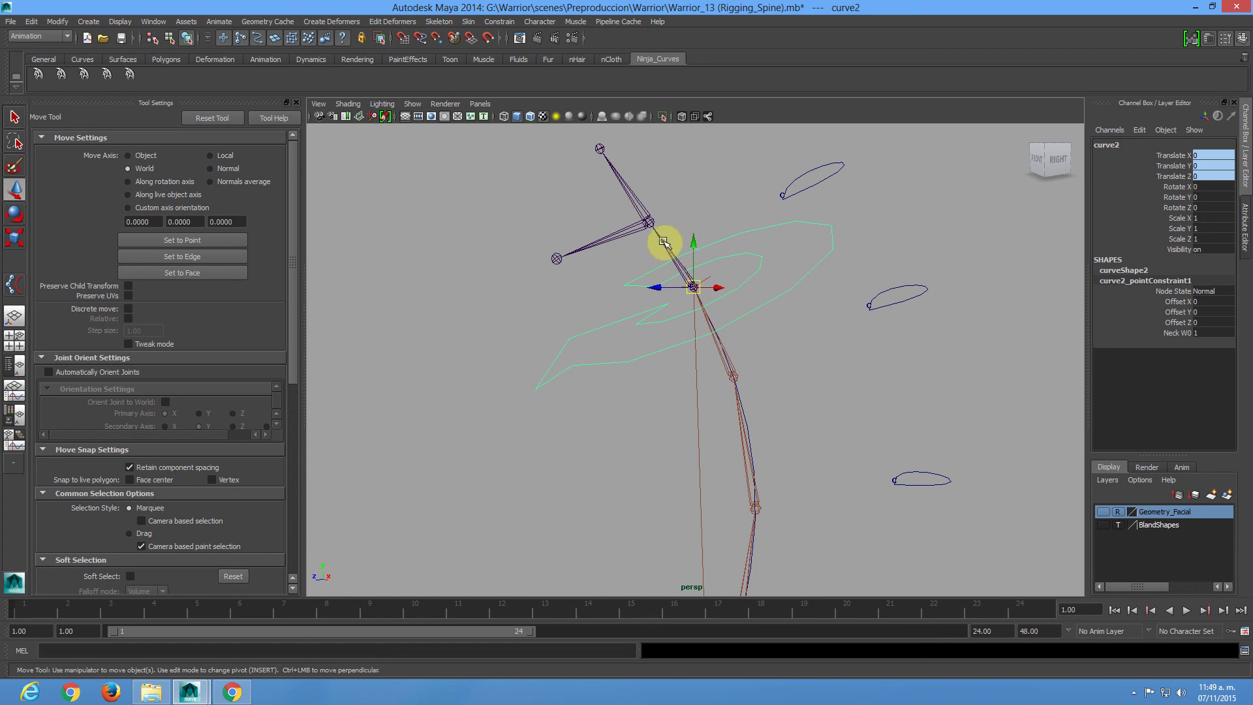
pyautogui.click(663, 242)
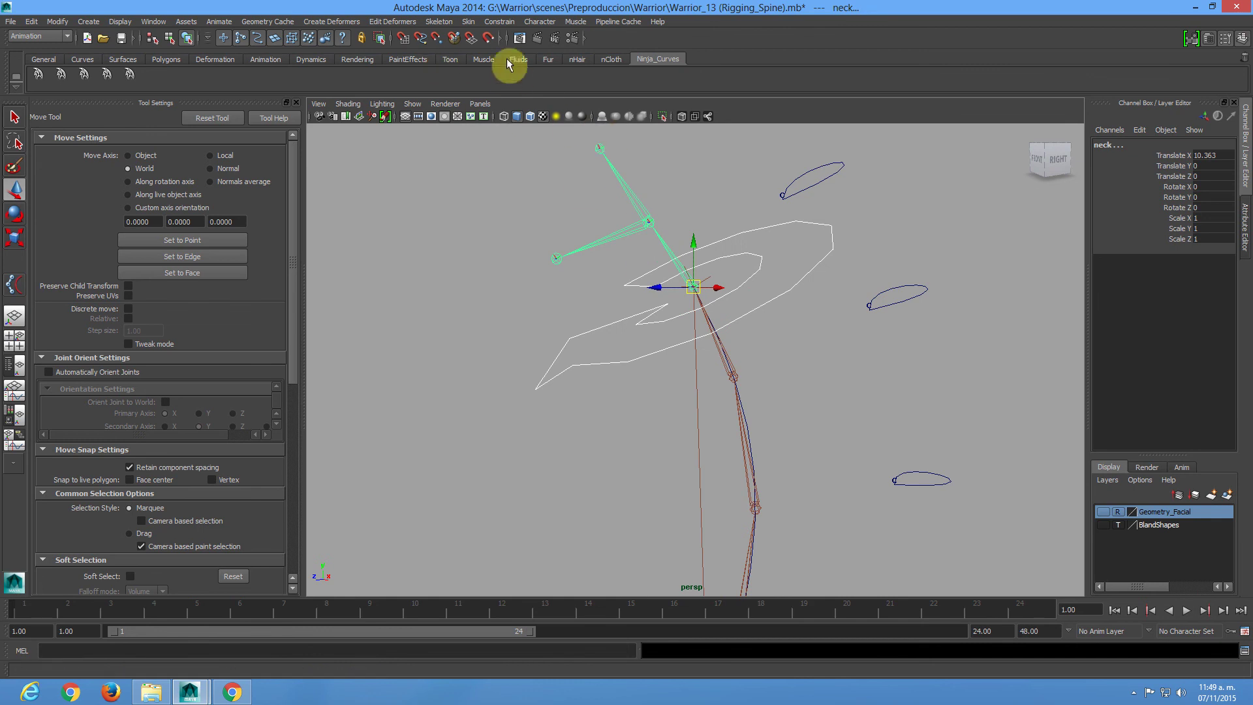
pyautogui.click(499, 22)
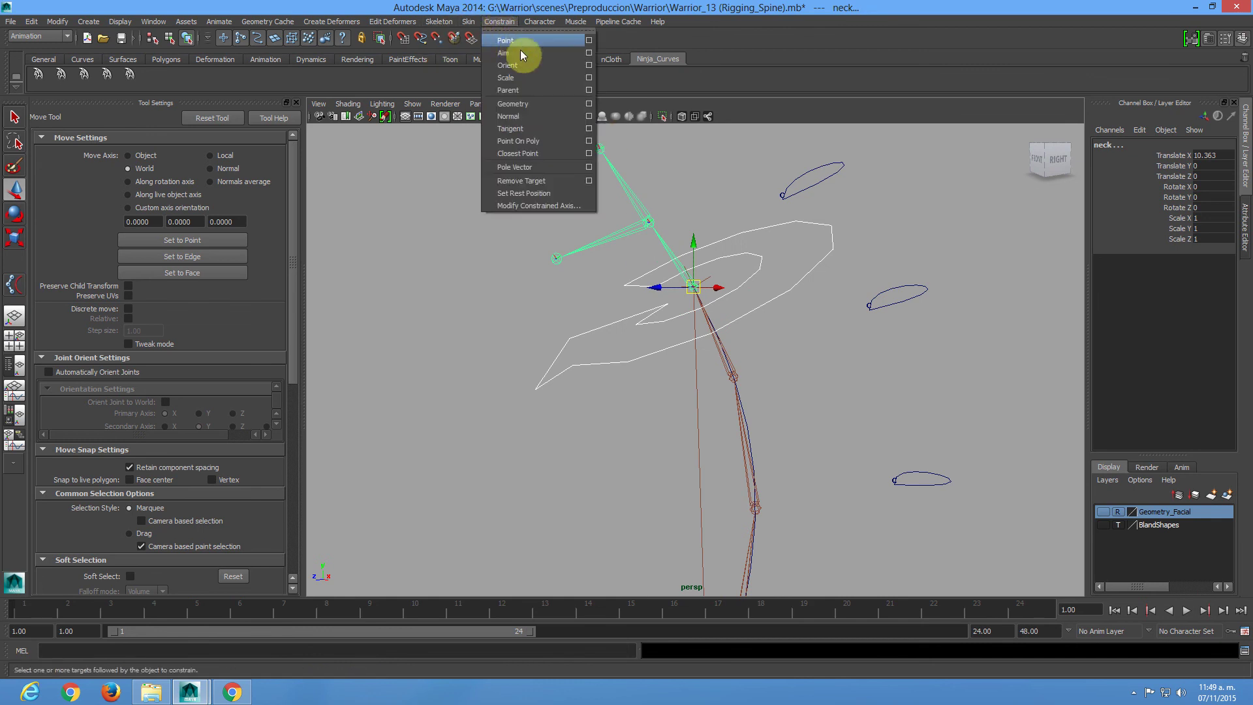
pyautogui.click(590, 66)
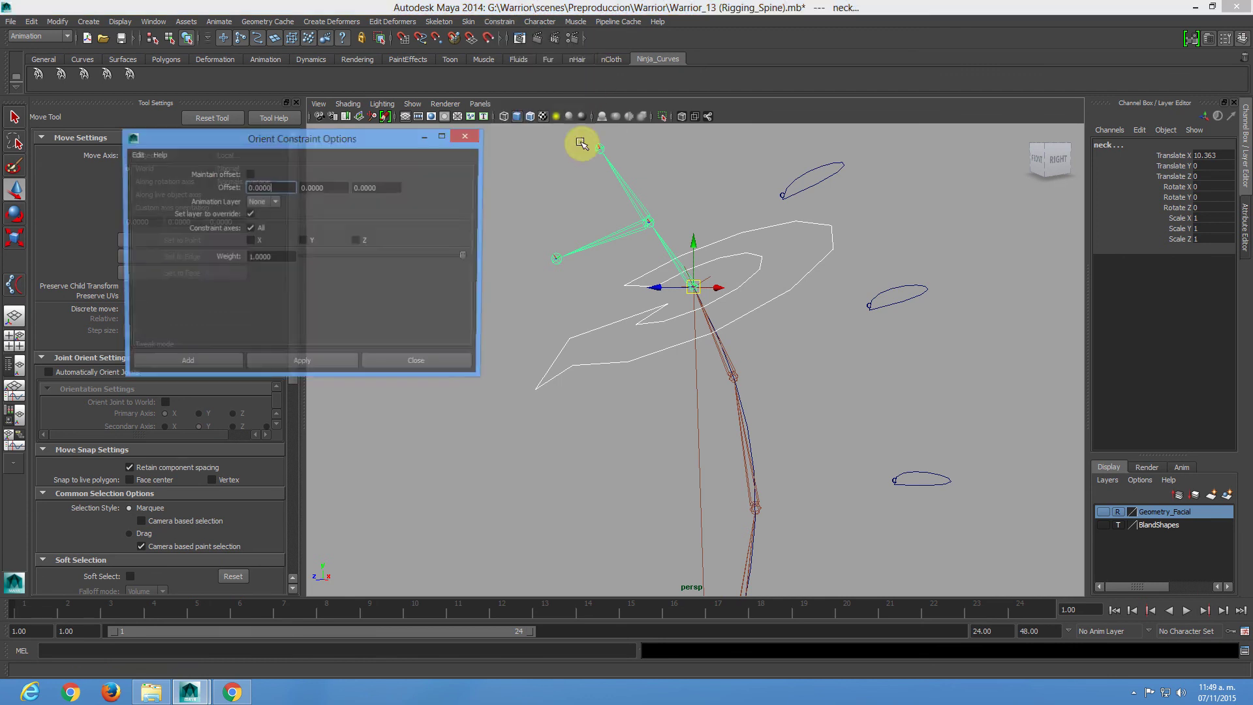
pyautogui.click(136, 155)
pyautogui.click(164, 180)
pyautogui.click(249, 173)
pyautogui.click(227, 366)
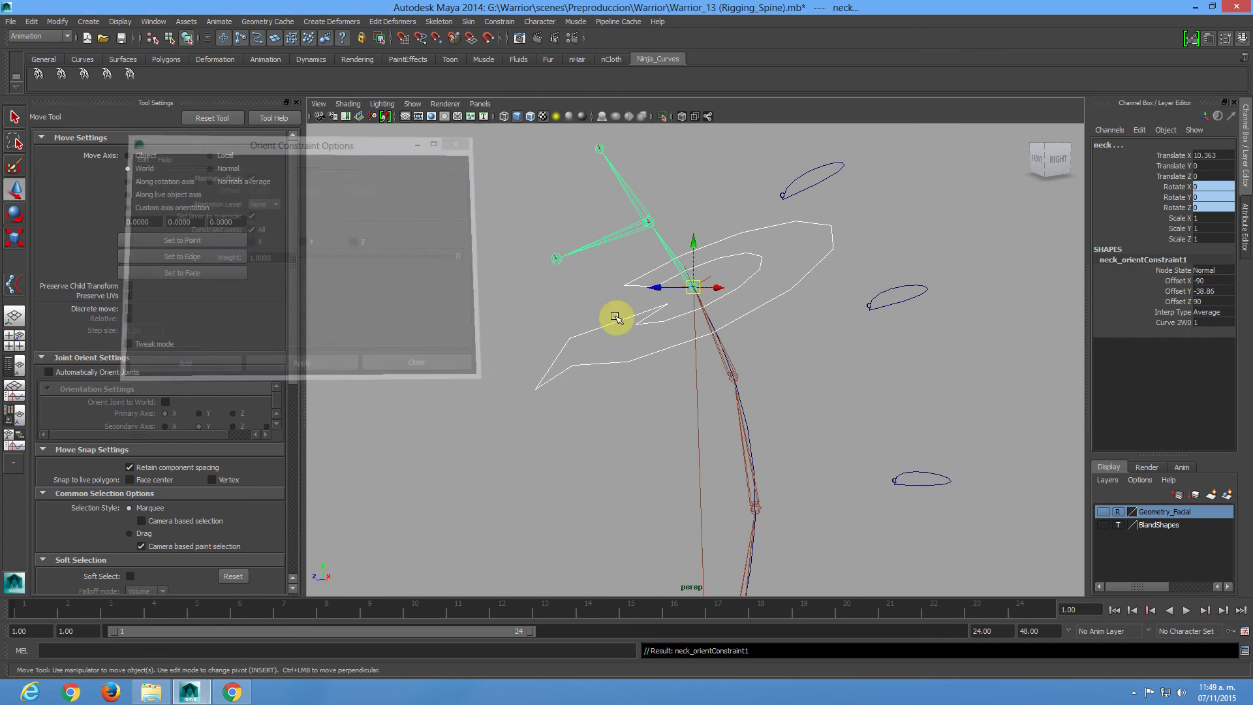
# Test the neck setup by moving neckControl and rotating the neck curve around Y and Z, undoing each trial.
pyautogui.click(830, 165)
pyautogui.keyDown('alt'); pyautogui.moveTo(859, 218); pyautogui.dragTo(792, 237); pyautogui.keyUp('alt')
pyautogui.hotkey('ctrl', 'z')
pyautogui.click(744, 284)
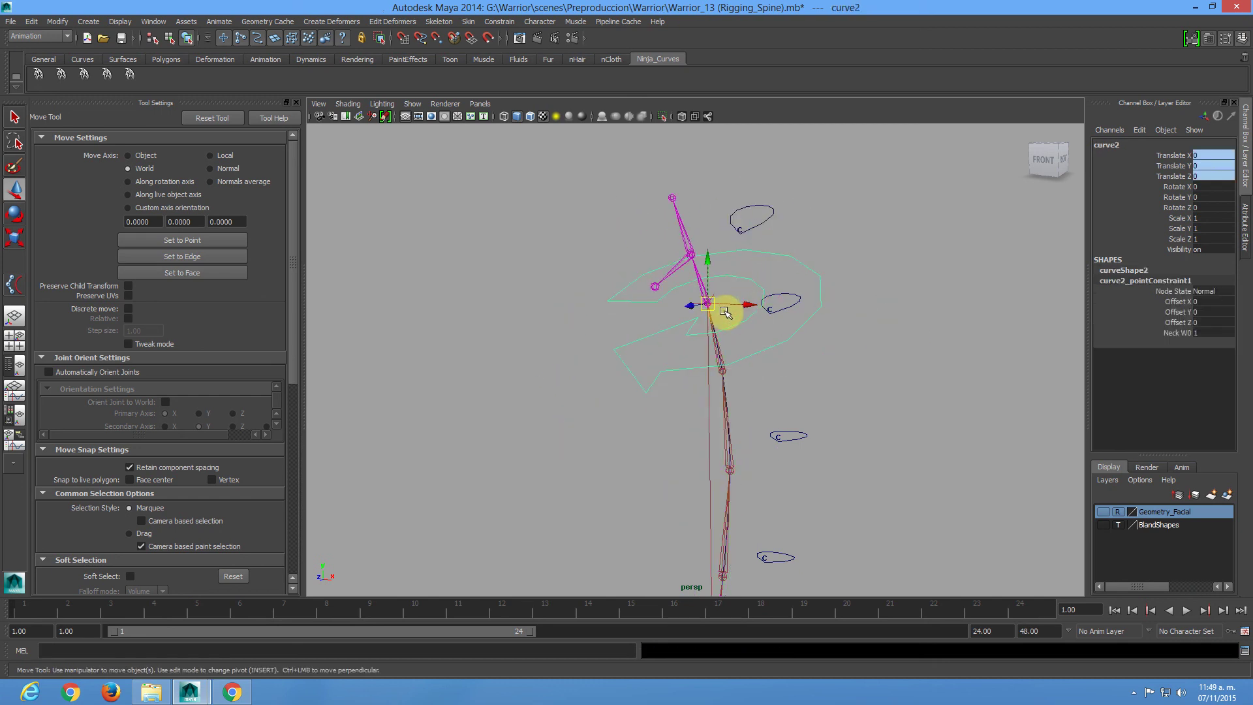
pyautogui.press('e')
pyautogui.moveTo(727, 302); pyautogui.dragTo(795, 328)
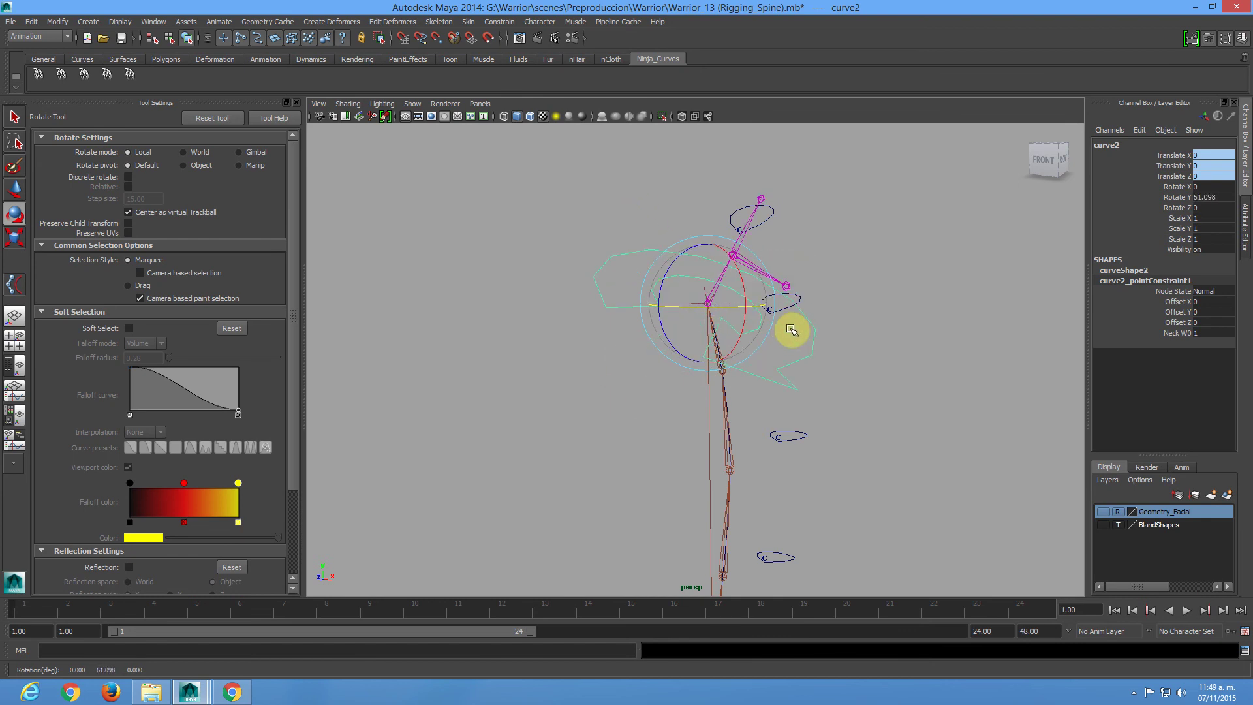
pyautogui.hotkey('ctrl', 'z')
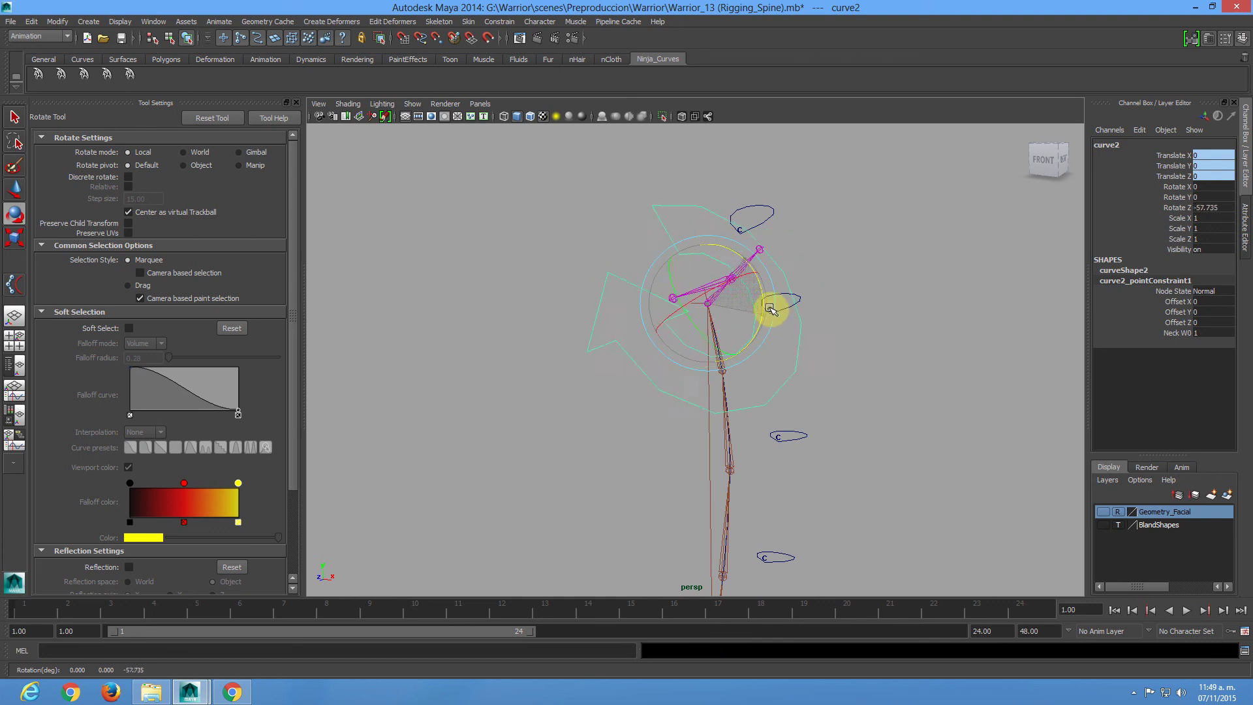
pyautogui.hotkey('ctrl', 'z')
# Try to rotate the neck curve's local rotation axis in the side view.
pyautogui.keyDown('alt'); pyautogui.moveTo(747, 335); pyautogui.dragTo(664, 341); pyautogui.keyUp('alt')
pyautogui.scroll(2, 664, 344)
pyautogui.scroll(1, 665, 343)
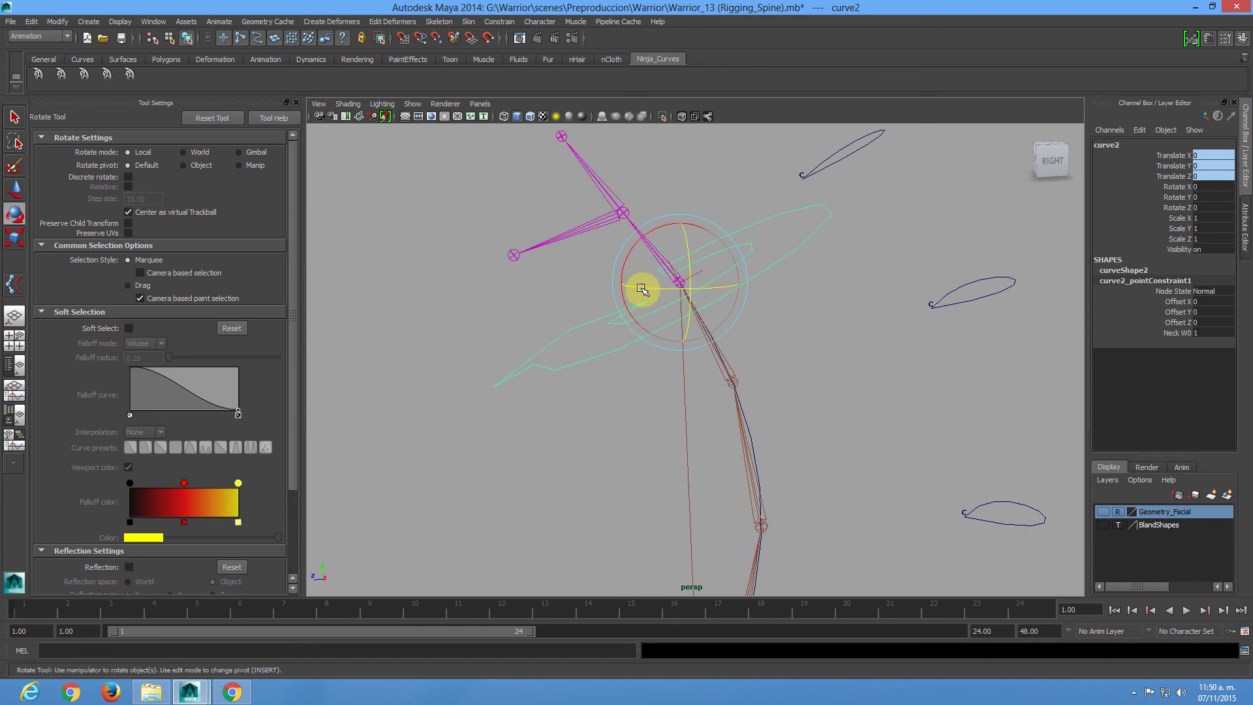
pyautogui.press('space')
pyautogui.press('space')
pyautogui.keyDown('alt'); pyautogui.moveTo(674, 261); pyautogui.dragTo(728, 426, button='middle'); pyautogui.keyUp('alt')
pyautogui.scroll(8, 728, 427)
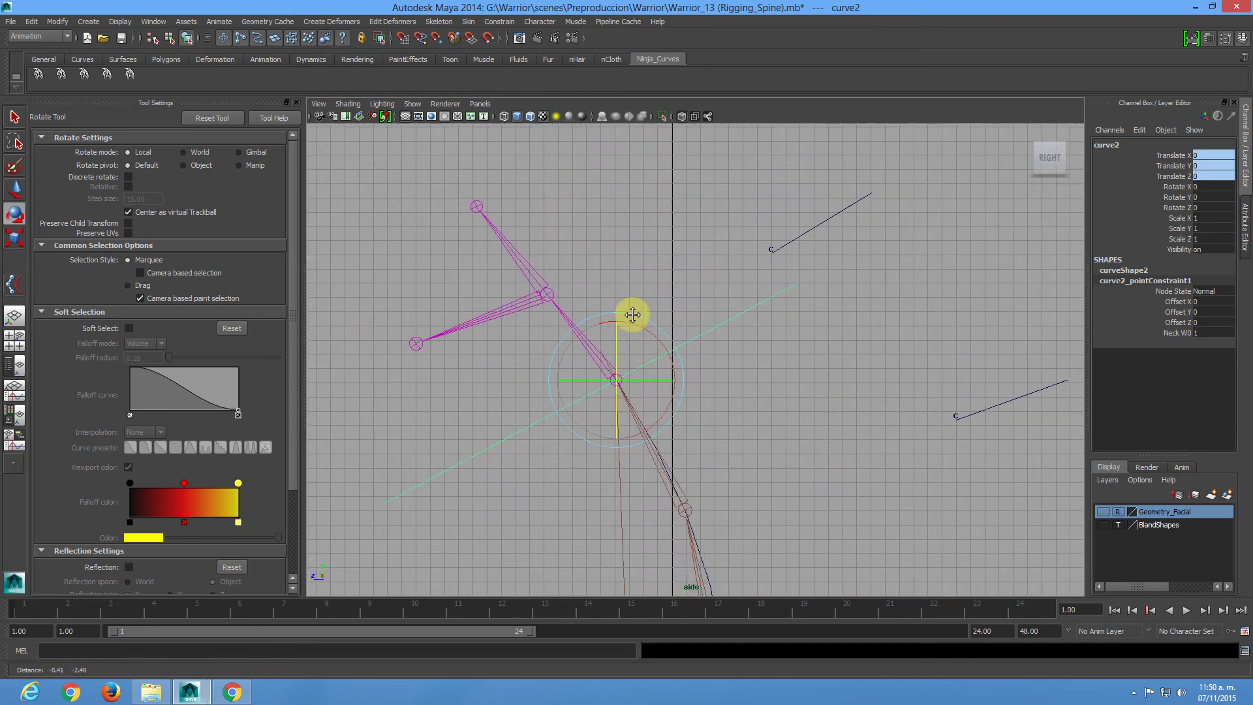
pyautogui.press('F8')
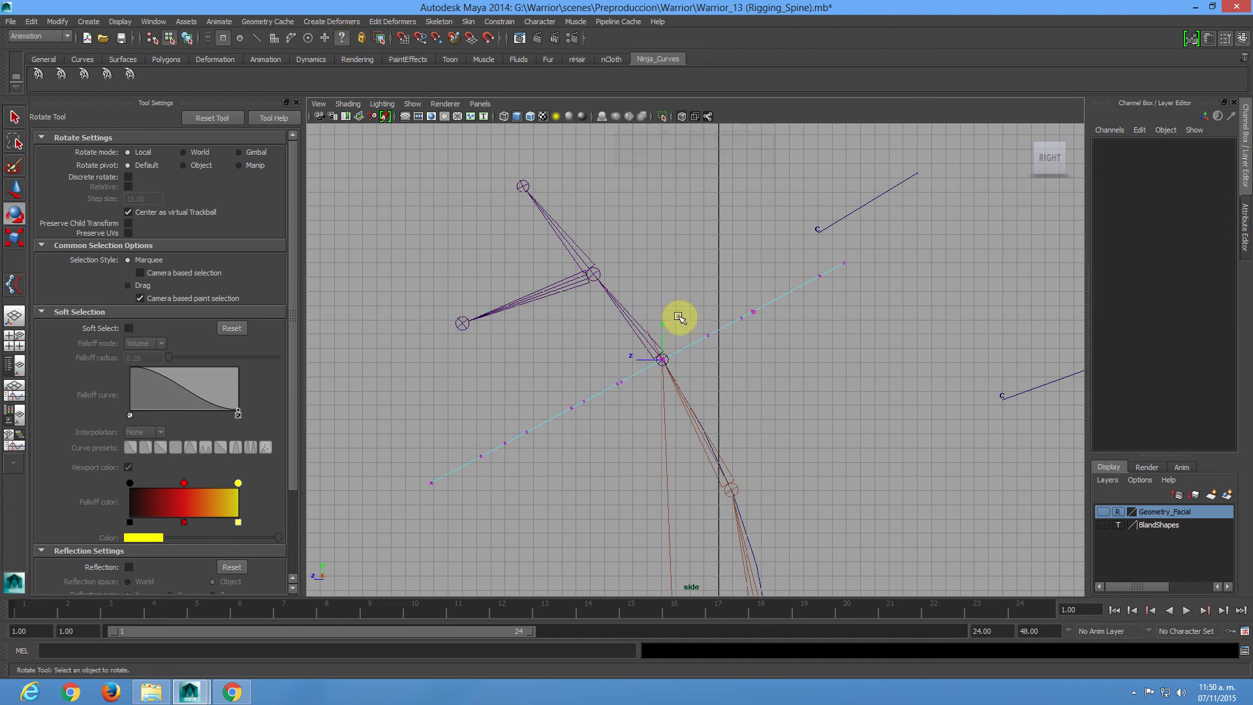
pyautogui.press('space')
pyautogui.moveTo(895, 168)
pyautogui.keyDown('alt'); pyautogui.mouseDown()
pyautogui.moveTo(915, 168)
pyautogui.moveTo(839, 272)
pyautogui.moveTo(881, 283)
pyautogui.mouseUp(); pyautogui.keyUp('alt')
pyautogui.click(840, 256)
pyautogui.press('space')
pyautogui.scroll(3, 637, 290)
pyautogui.moveTo(640, 294); pyautogui.dragTo(633, 295)
# Undo the rotation-axis attempt and step back through the test edits to the neck joint's orient constraint.
pyautogui.hotkey('ctrl', 'z')
pyautogui.hotkey('ctrl', 'z')
pyautogui.hotkey('ctrl', 'z')
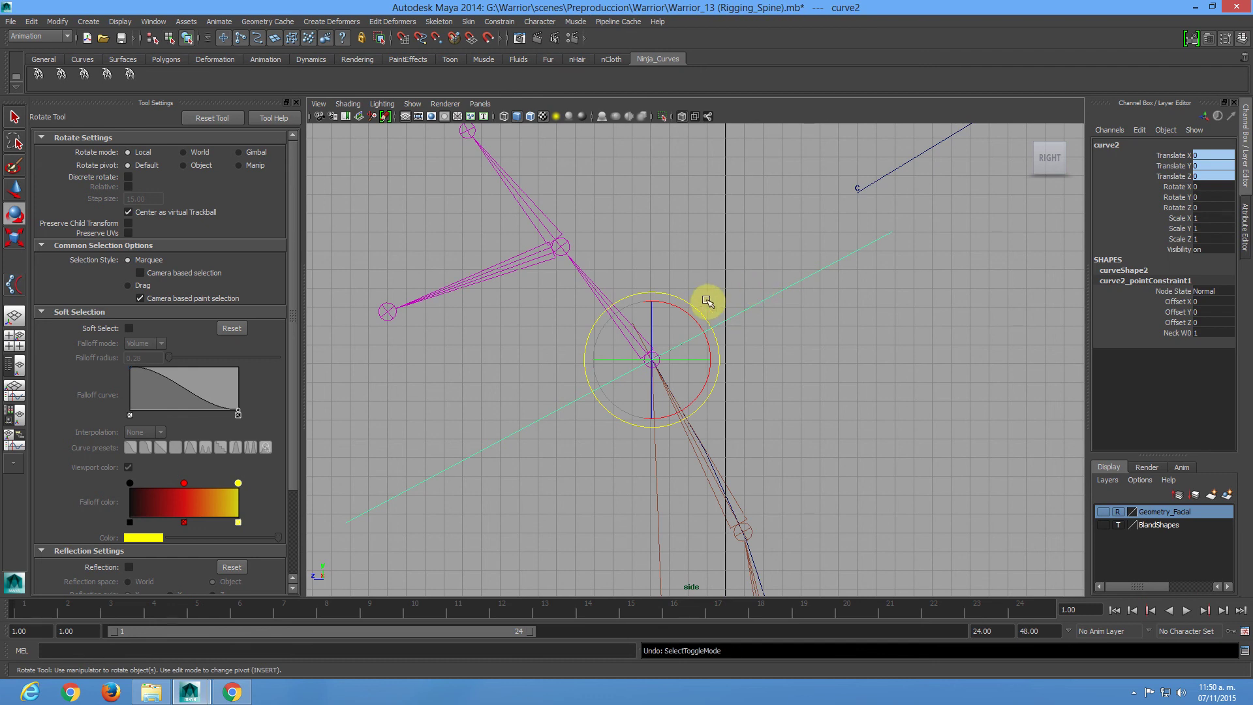
pyautogui.hotkey('ctrl', 'z')
pyautogui.hotkey('ctrl', 'z')
pyautogui.hotkey('ctrl', 'z')
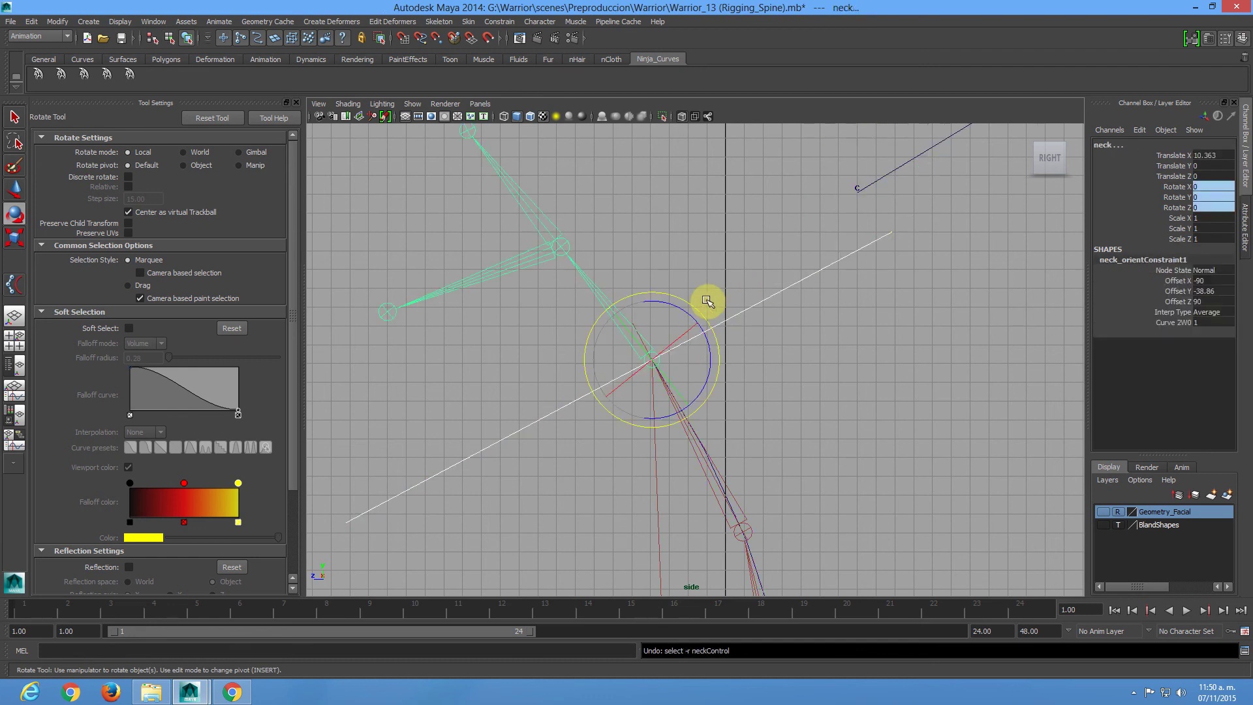
# Rotate the neck curve's local rotation axis about 27.624° around X to line it up with the tilted curve.
pyautogui.click(752, 306)
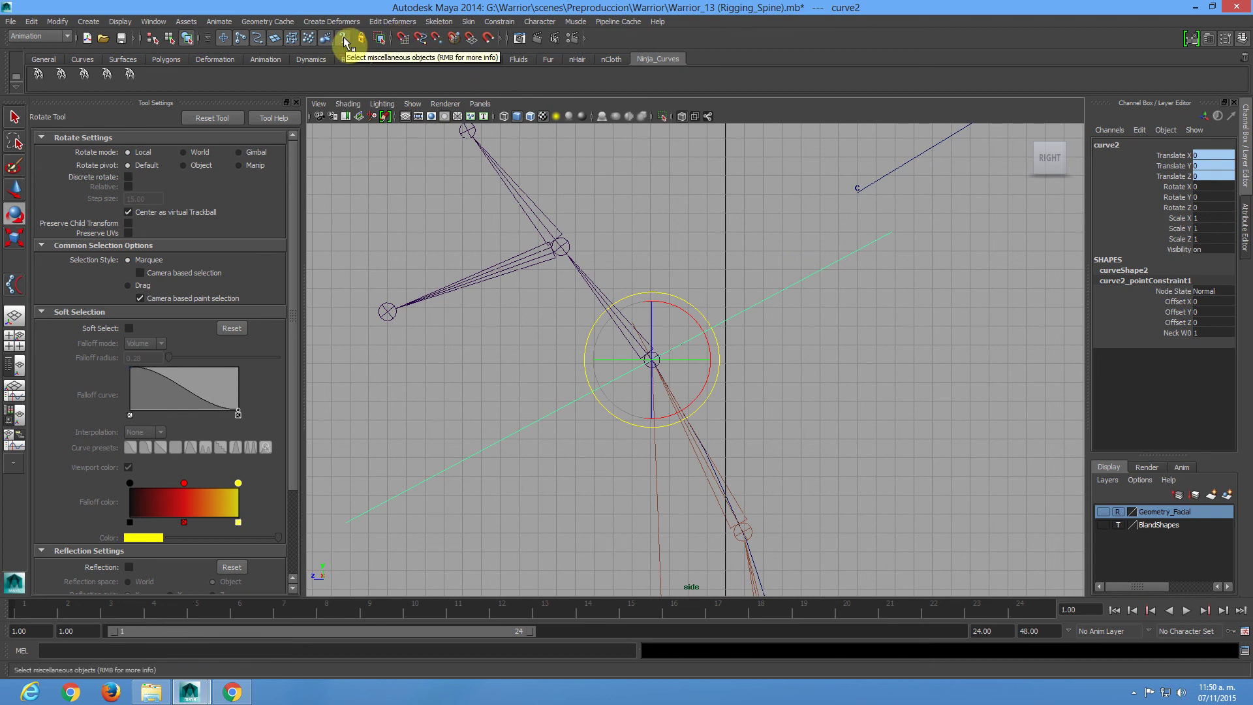
pyautogui.press('F8')
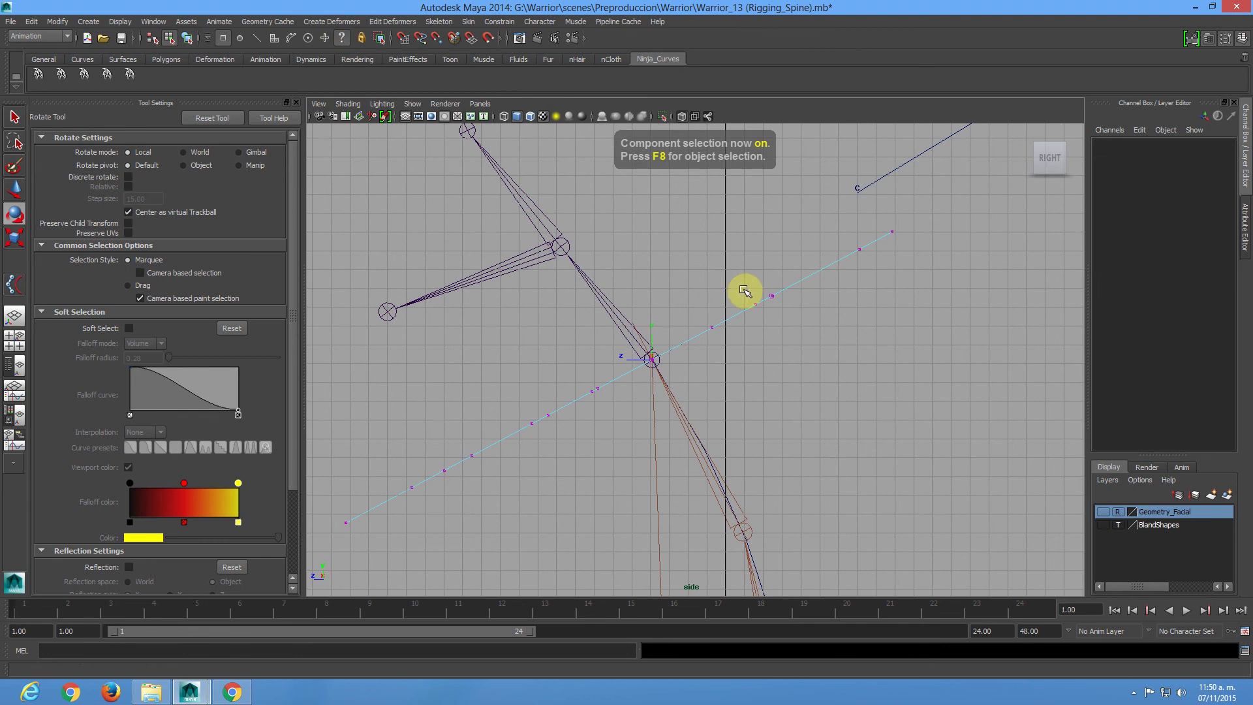
pyautogui.press('space')
pyautogui.click(860, 270)
pyautogui.press('space')
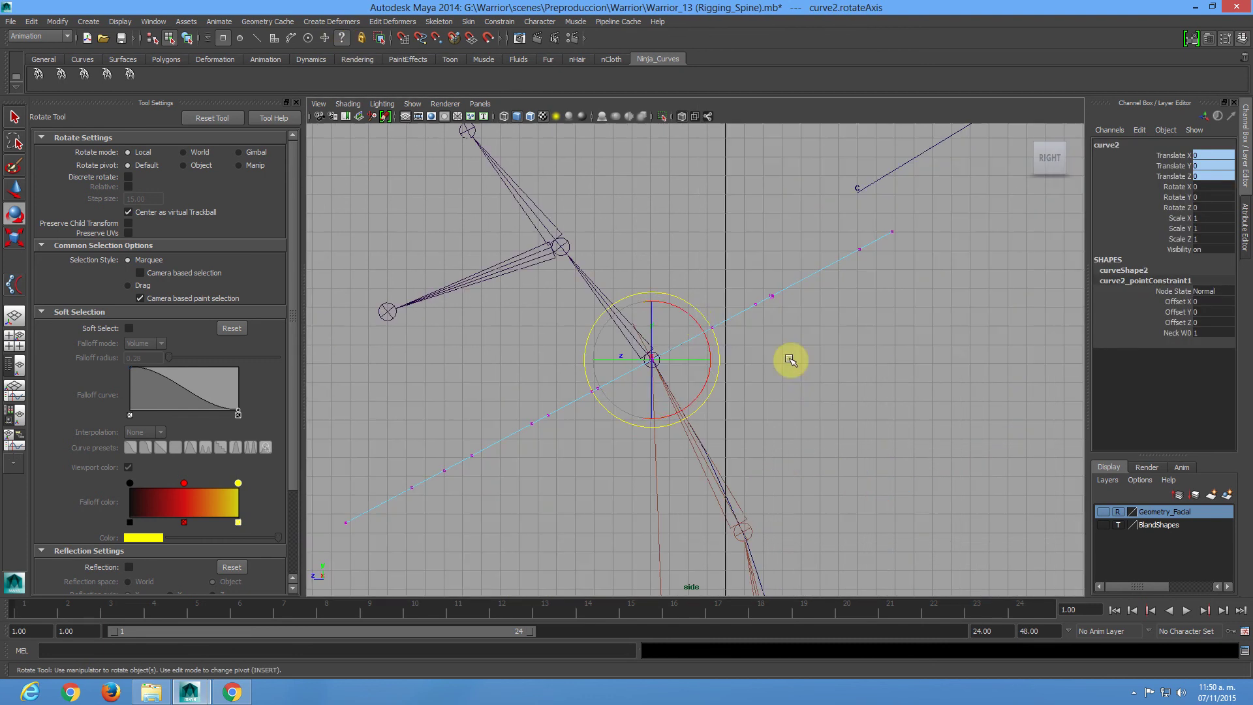
pyautogui.click(691, 318)
pyautogui.moveTo(691, 318); pyautogui.dragTo(659, 287)
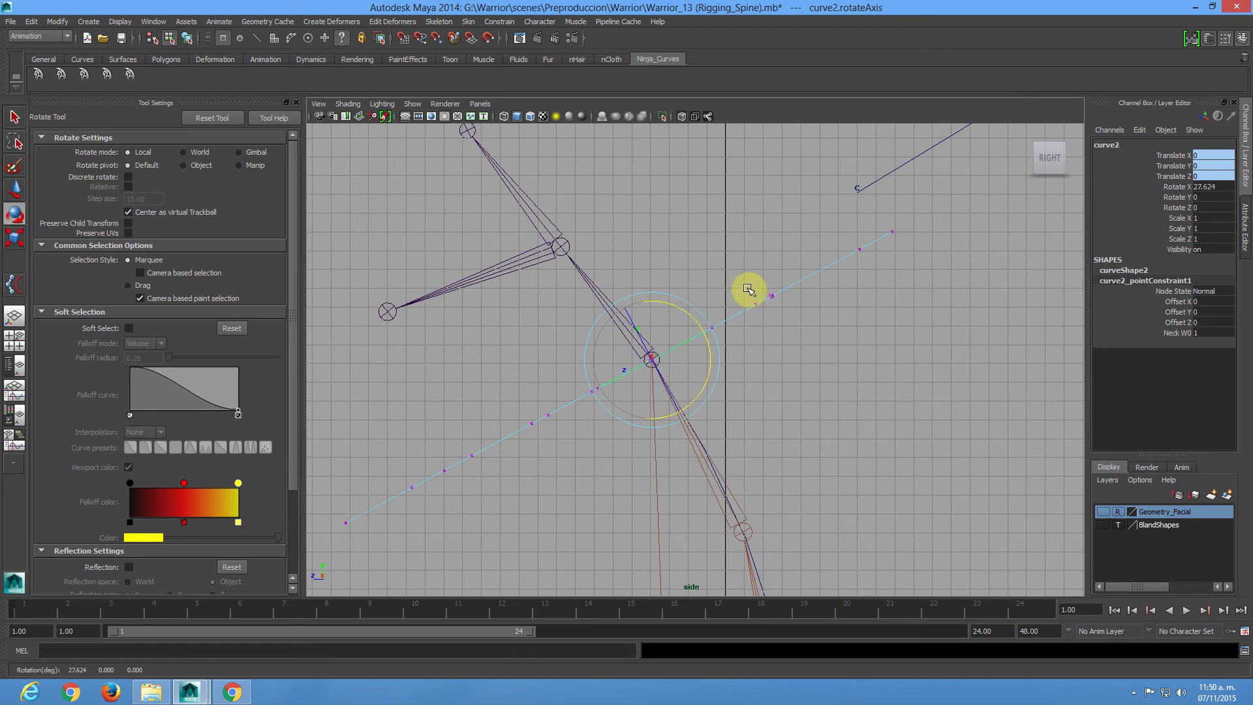
# Return to object selection and set the neck curve's Rotate X to 30.
pyautogui.press('F8')
pyautogui.press('space')
pyautogui.press('space')
pyautogui.keyDown('alt'); pyautogui.moveTo(809, 339); pyautogui.dragTo(734, 358); pyautogui.keyUp('alt')
pyautogui.click(1205, 186)
pyautogui.write('30')
pyautogui.press('Return')
pyautogui.keyDown('alt'); pyautogui.moveTo(808, 366); pyautogui.dragTo(757, 369); pyautogui.keyUp('alt')
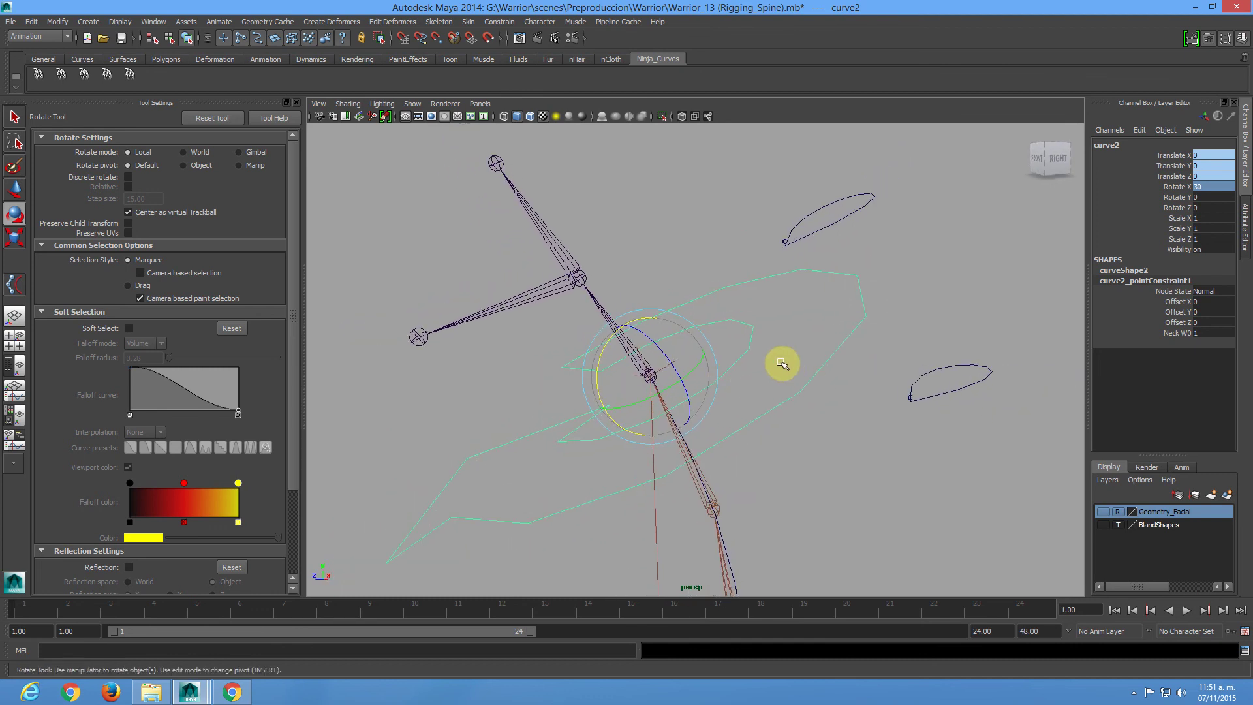
# Apply an orient constraint to the neck joint, driven by the realigned neck curve.
pyautogui.click(773, 353)
pyautogui.click(736, 341)
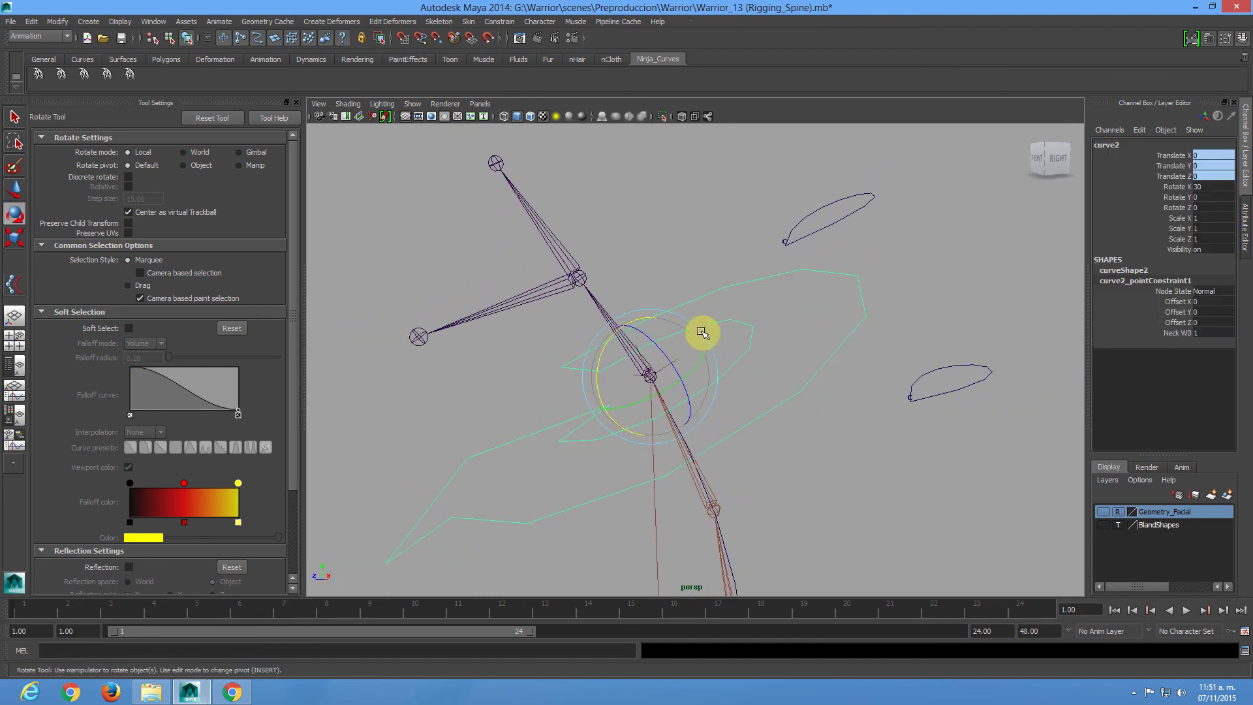
pyautogui.click(593, 300)
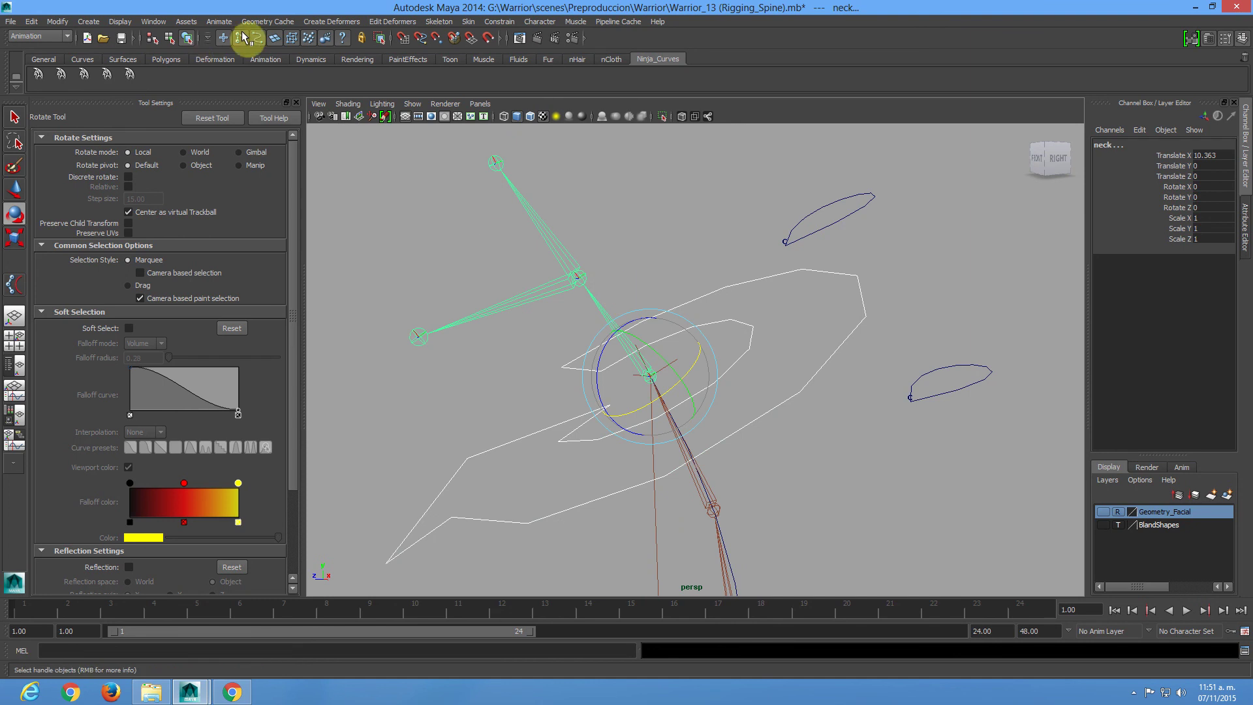
pyautogui.moveTo(500, 21)
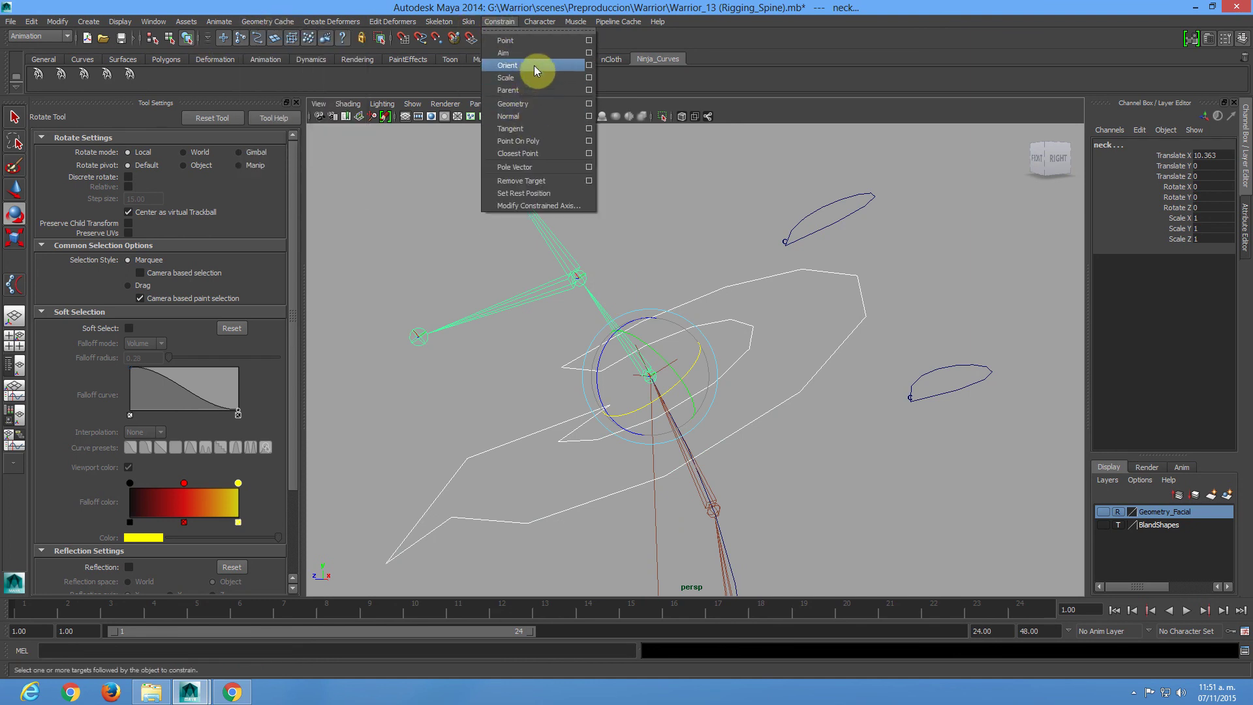
pyautogui.click(522, 40)
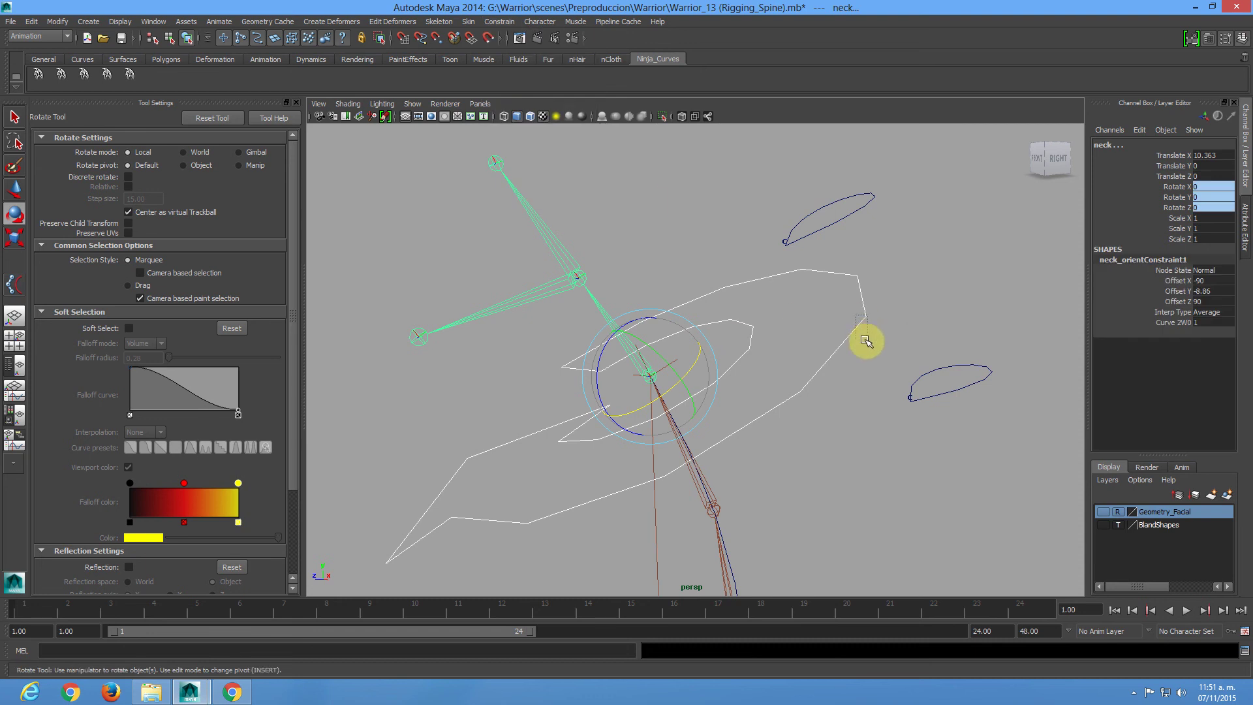
# Test how the neck curve turns the neck joint with several trial rotations, and undo them.
pyautogui.keyDown('alt'); pyautogui.moveTo(786, 383); pyautogui.dragTo(735, 406); pyautogui.keyUp('alt')
pyautogui.hotkey('ctrl', 'z')
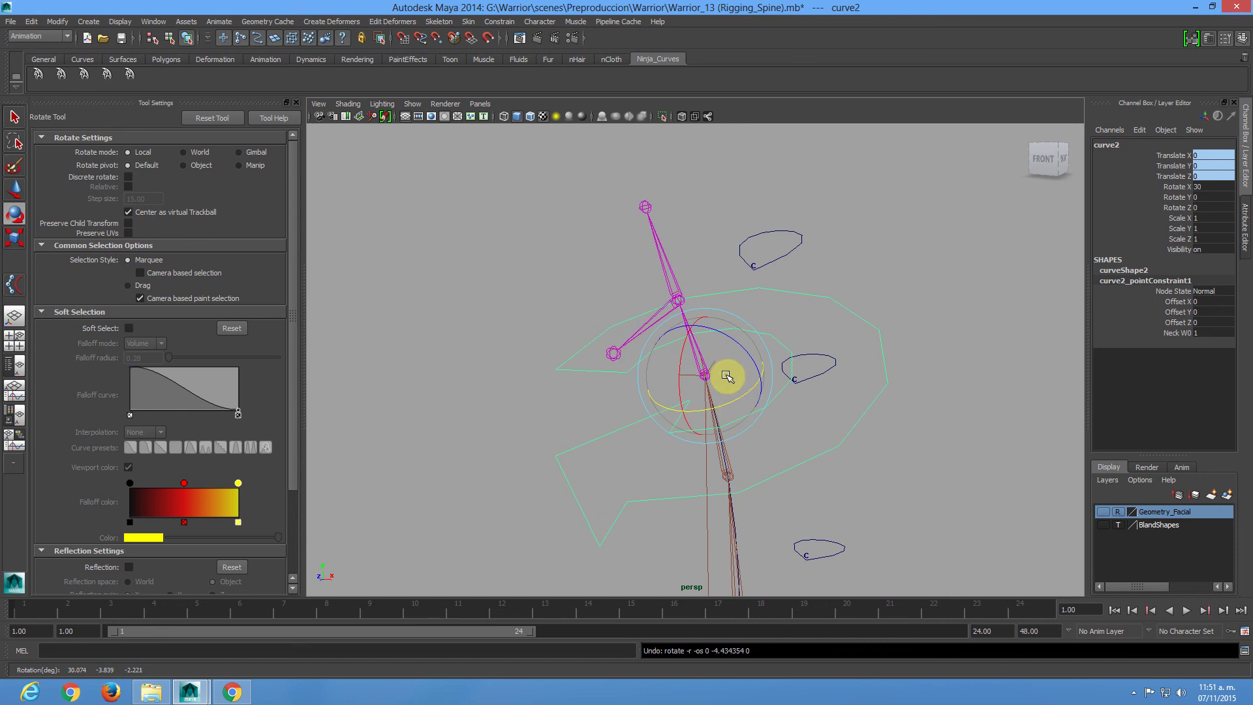
pyautogui.keyDown('alt'); pyautogui.moveTo(725, 386); pyautogui.dragTo(693, 390); pyautogui.keyUp('alt')
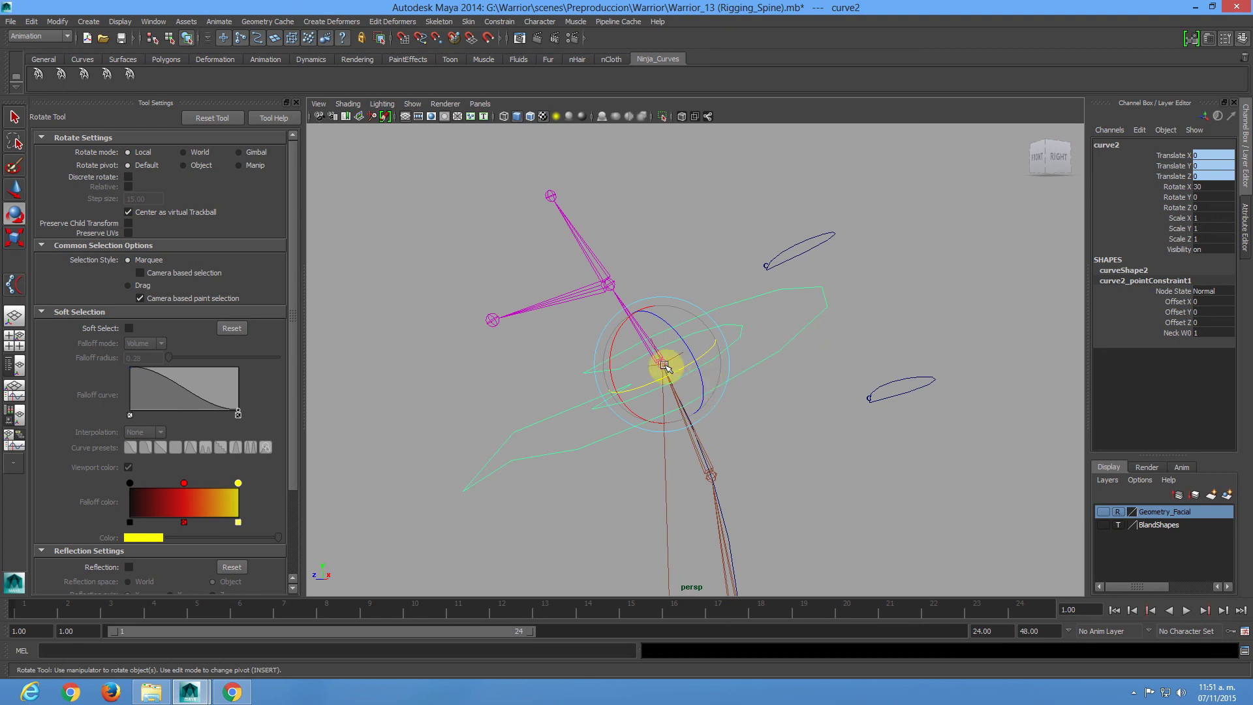
pyautogui.moveTo(675, 372); pyautogui.dragTo(639, 397)
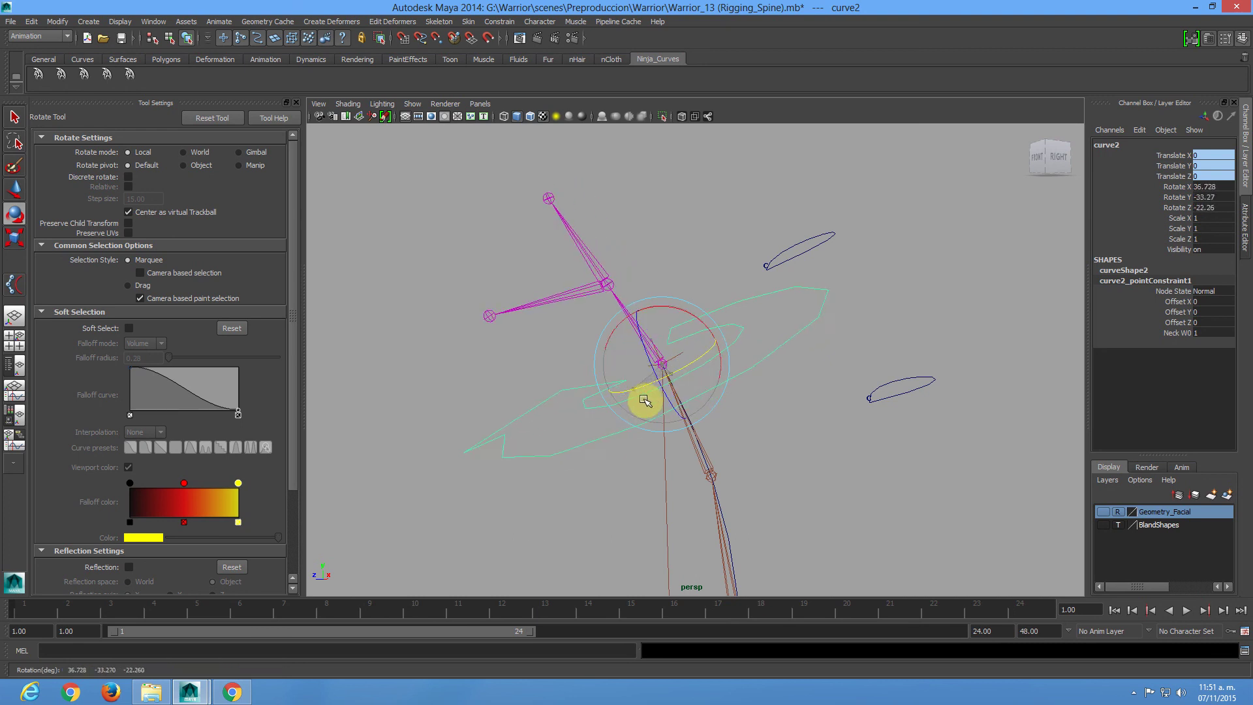
pyautogui.hotkey('ctrl', 'z')
pyautogui.moveTo(612, 341); pyautogui.dragTo(781, 378)
pyautogui.click(898, 442)
# Make a trial move on a control in the upper body to test the attached neck curve, and undo the move.
pyautogui.keyDown('alt'); pyautogui.moveTo(899, 442); pyautogui.dragTo(781, 442, button='right'); pyautogui.keyUp('alt')
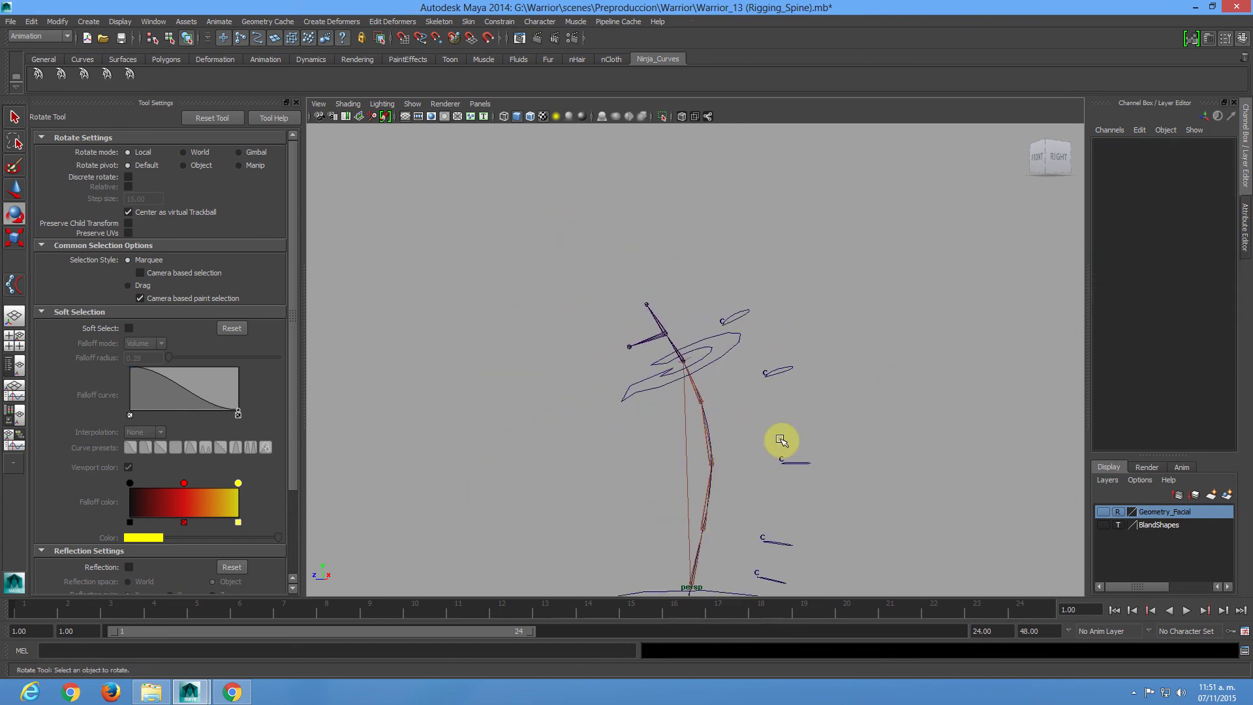
pyautogui.keyDown('alt'); pyautogui.moveTo(782, 441); pyautogui.dragTo(690, 320); pyautogui.keyUp('alt')
pyautogui.click(699, 302)
pyautogui.keyDown('alt'); pyautogui.moveTo(699, 244); pyautogui.dragTo(756, 196); pyautogui.keyUp('alt')
pyautogui.click(719, 209)
pyautogui.click(744, 268)
pyautogui.keyDown('alt'); pyautogui.moveTo(758, 291); pyautogui.dragTo(736, 272); pyautogui.keyUp('alt')
pyautogui.press('w')
pyautogui.click(649, 256)
pyautogui.moveTo(650, 257); pyautogui.dragTo(738, 241)
pyautogui.hotkey('ctrl', 'z')
# Parent the neck control curve to the root control around the hips.
pyautogui.keyDown('alt'); pyautogui.moveTo(719, 322); pyautogui.dragTo(644, 288); pyautogui.keyUp('alt')
pyautogui.click(630, 282)
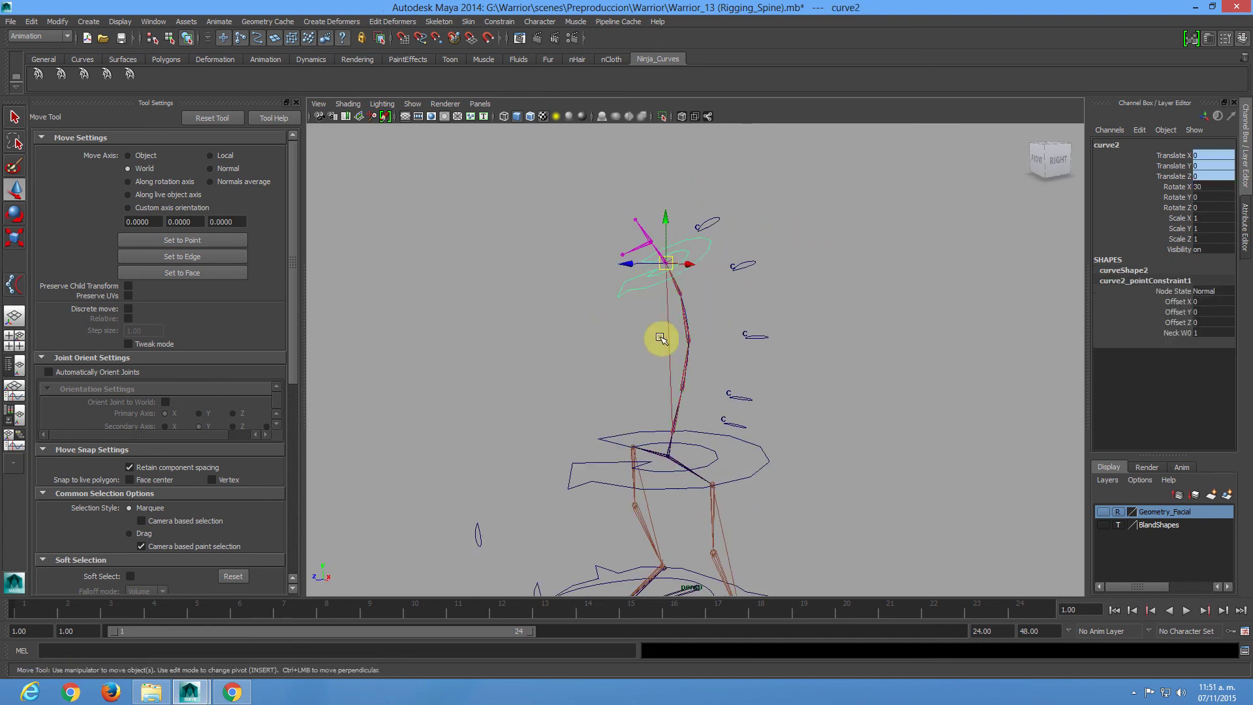
pyautogui.keyDown('alt'); pyautogui.moveTo(660, 369); pyautogui.dragTo(741, 430); pyautogui.keyUp('alt')
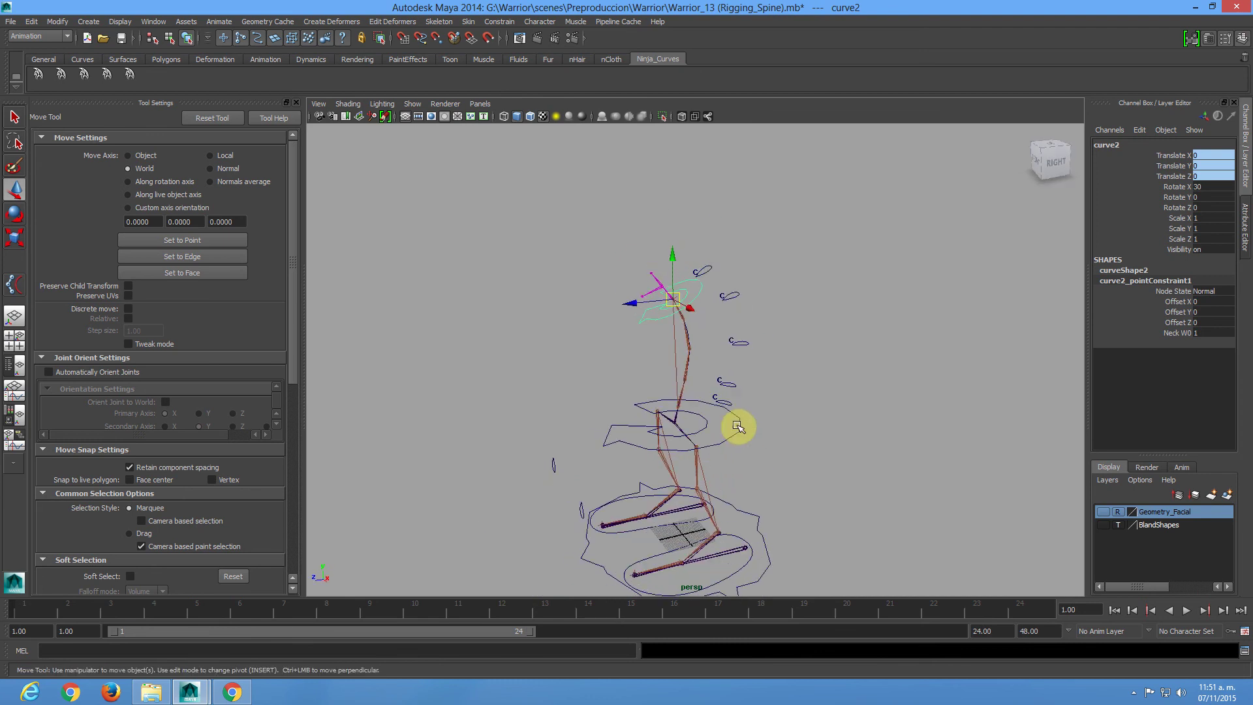
pyautogui.click(755, 429)
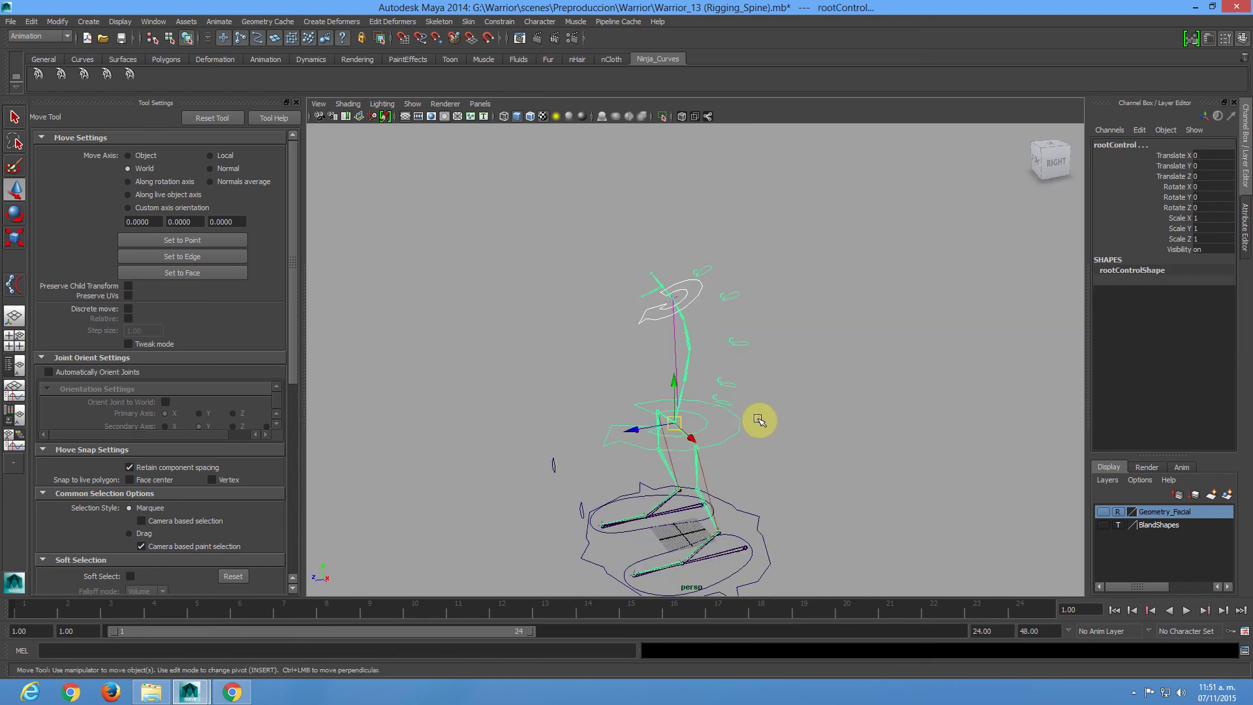
pyautogui.click(642, 330)
pyautogui.click(738, 429)
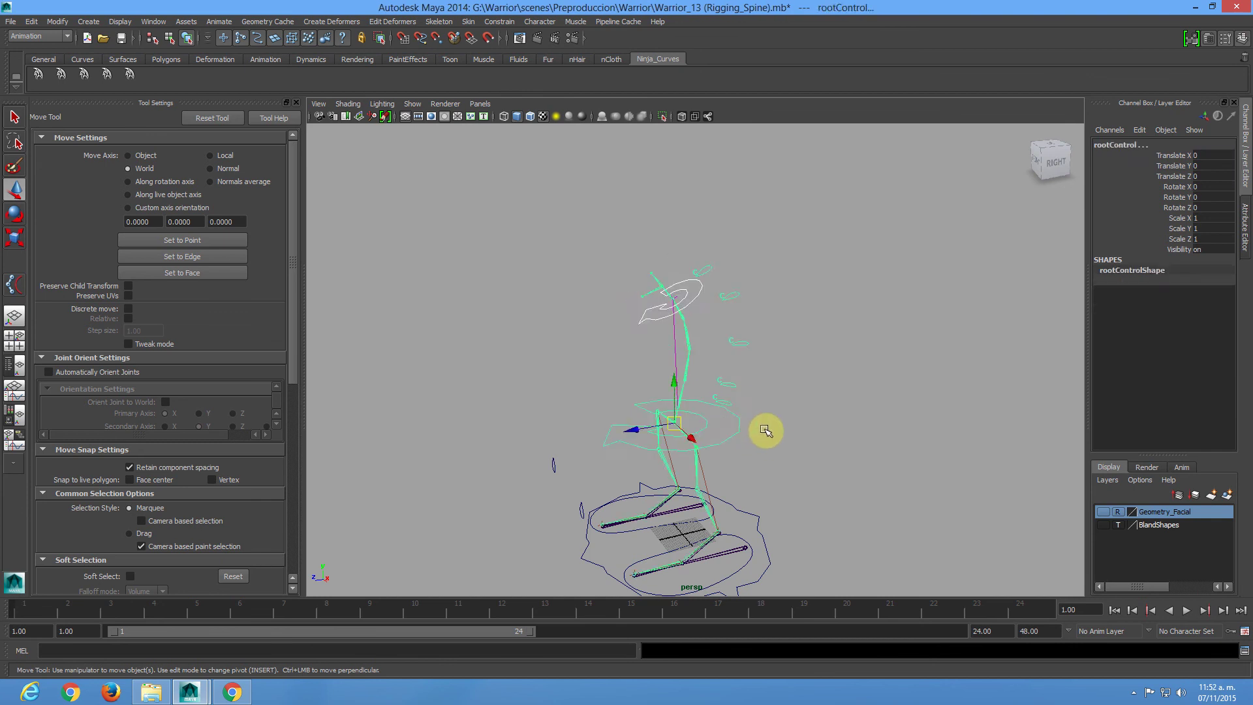
pyautogui.hotkey('ctrl', 'z')
pyautogui.click(741, 434)
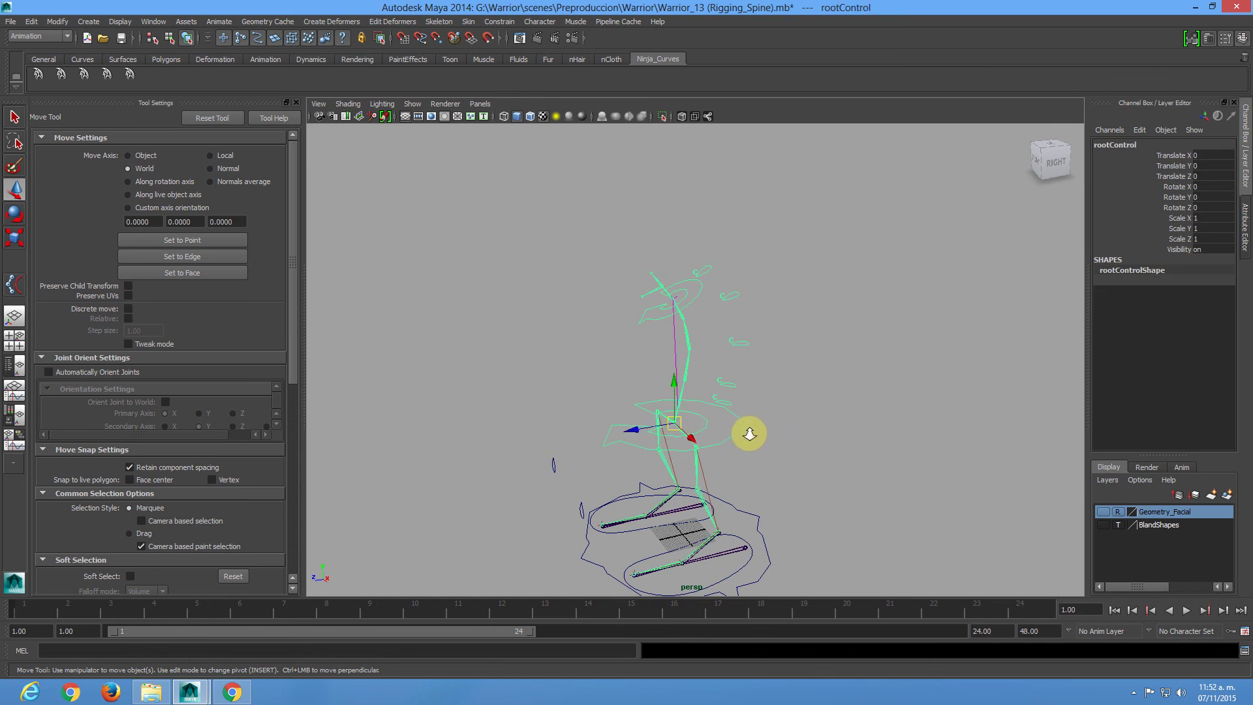
# Test the root control with trial rotations about two different axes, and undo each one.
pyautogui.press('e')
pyautogui.moveTo(664, 446); pyautogui.dragTo(608, 447)
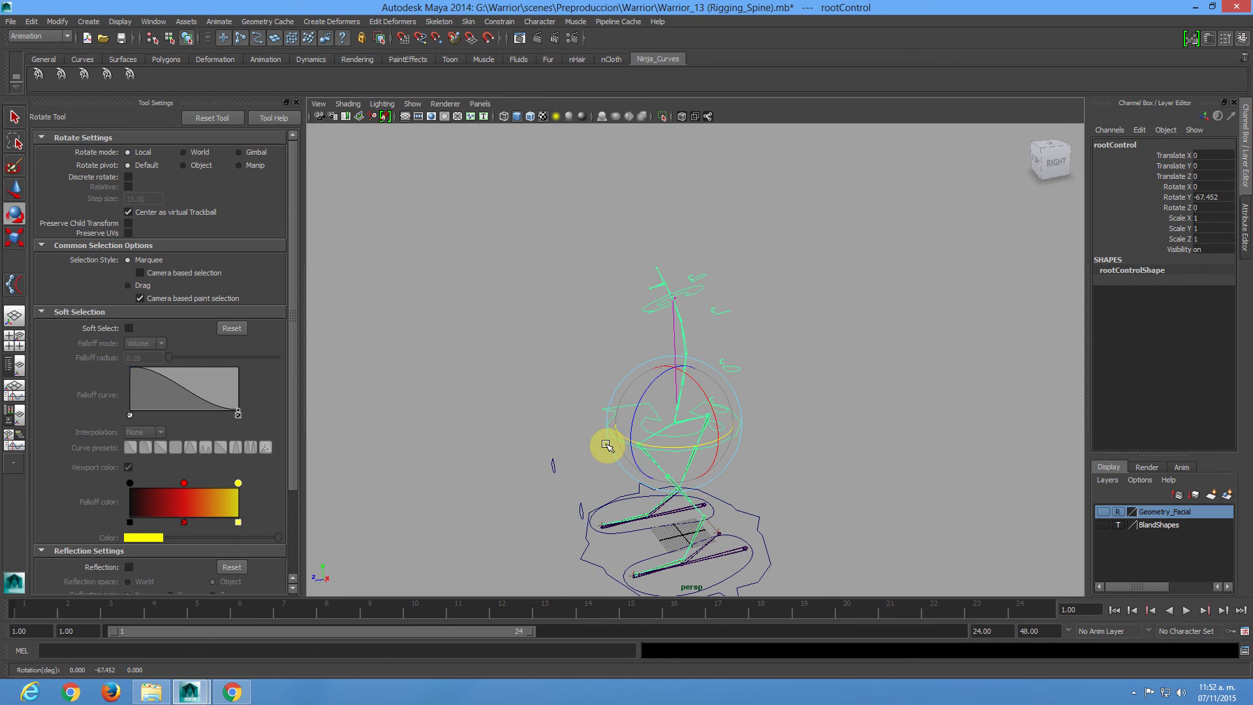
pyautogui.hotkey('ctrl', 'z')
pyautogui.moveTo(643, 381); pyautogui.dragTo(680, 406)
pyautogui.hotkey('ctrl', 'z')
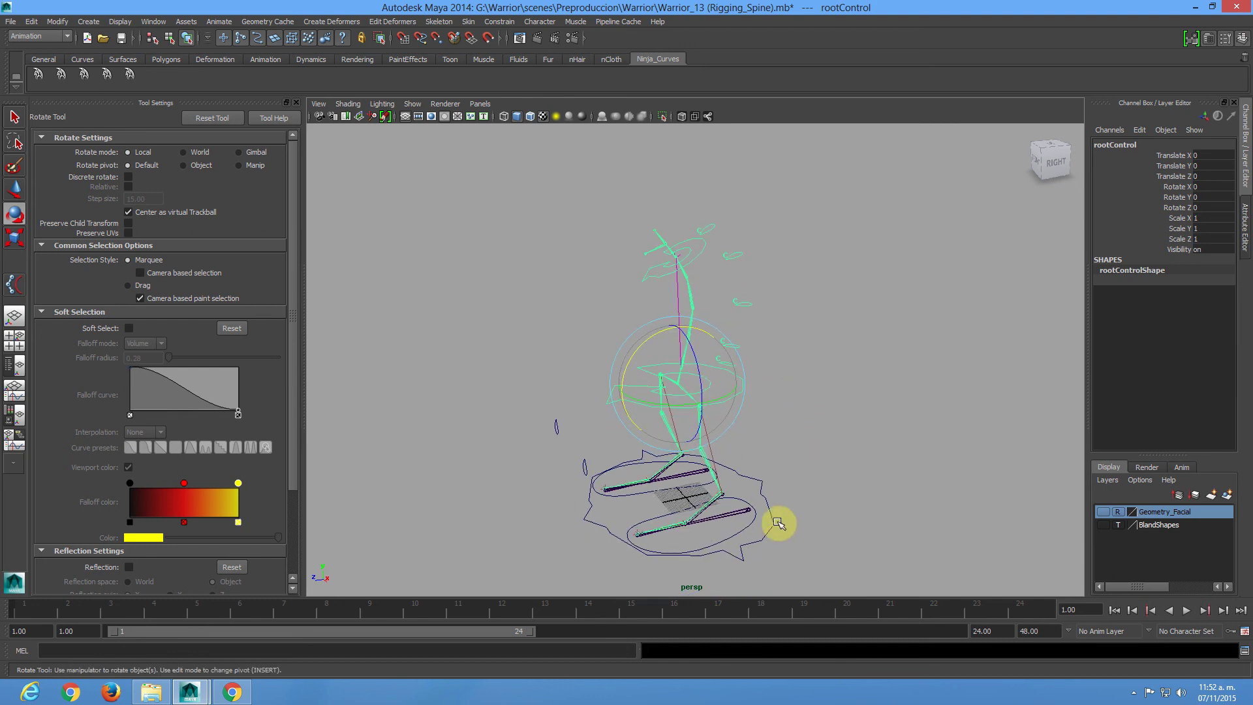
# Test warriorControl by moving, rotating and uniformly scaling the whole rig, undo these trial transforms and clear the selection.
pyautogui.click(768, 533)
pyautogui.keyDown('alt'); pyautogui.moveTo(847, 530); pyautogui.dragTo(755, 471, button='right'); pyautogui.keyUp('alt')
pyautogui.keyDown('alt'); pyautogui.moveTo(755, 471); pyautogui.dragTo(777, 443); pyautogui.keyUp('alt')
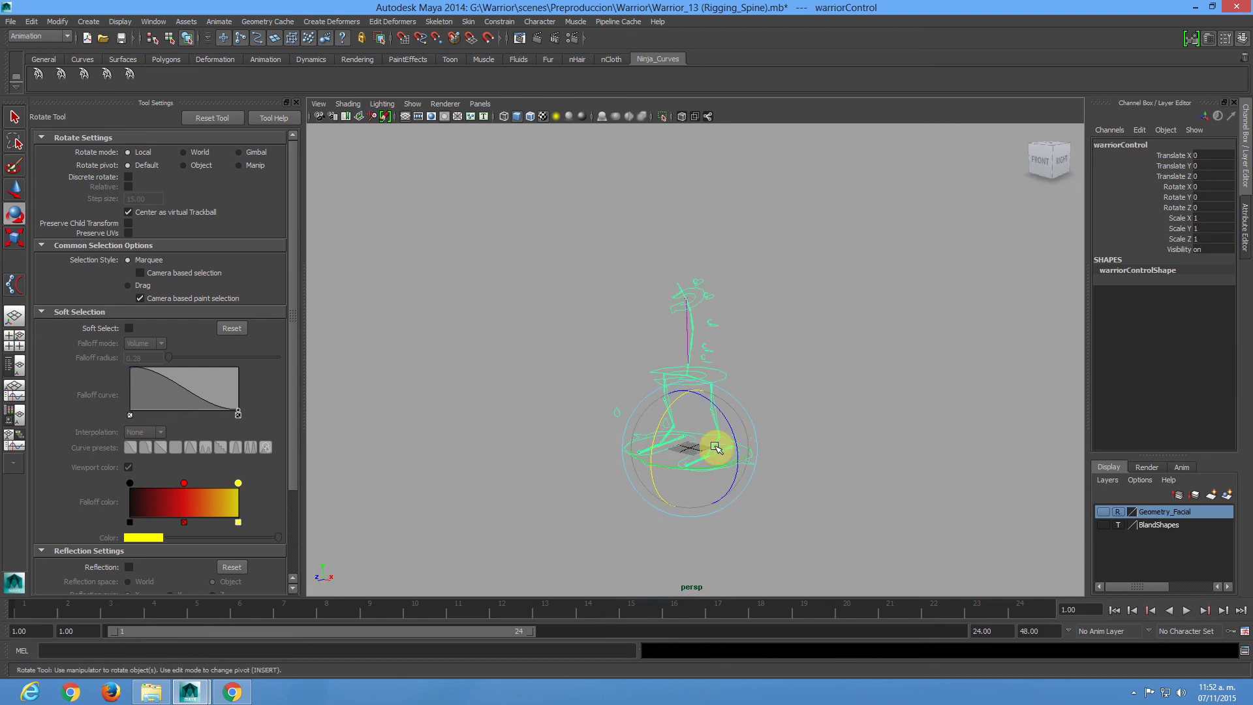
pyautogui.press('r')
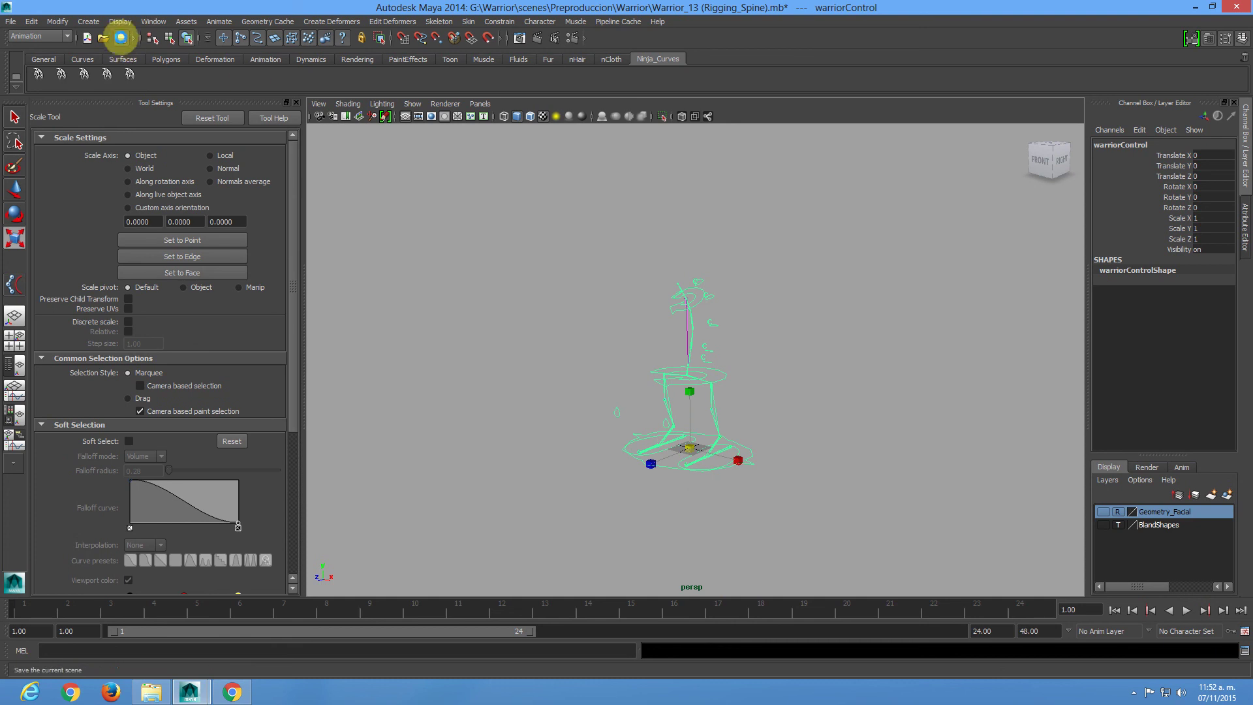
pyautogui.press('w')
pyautogui.moveTo(692, 449); pyautogui.dragTo(559, 433)
pyautogui.press('e')
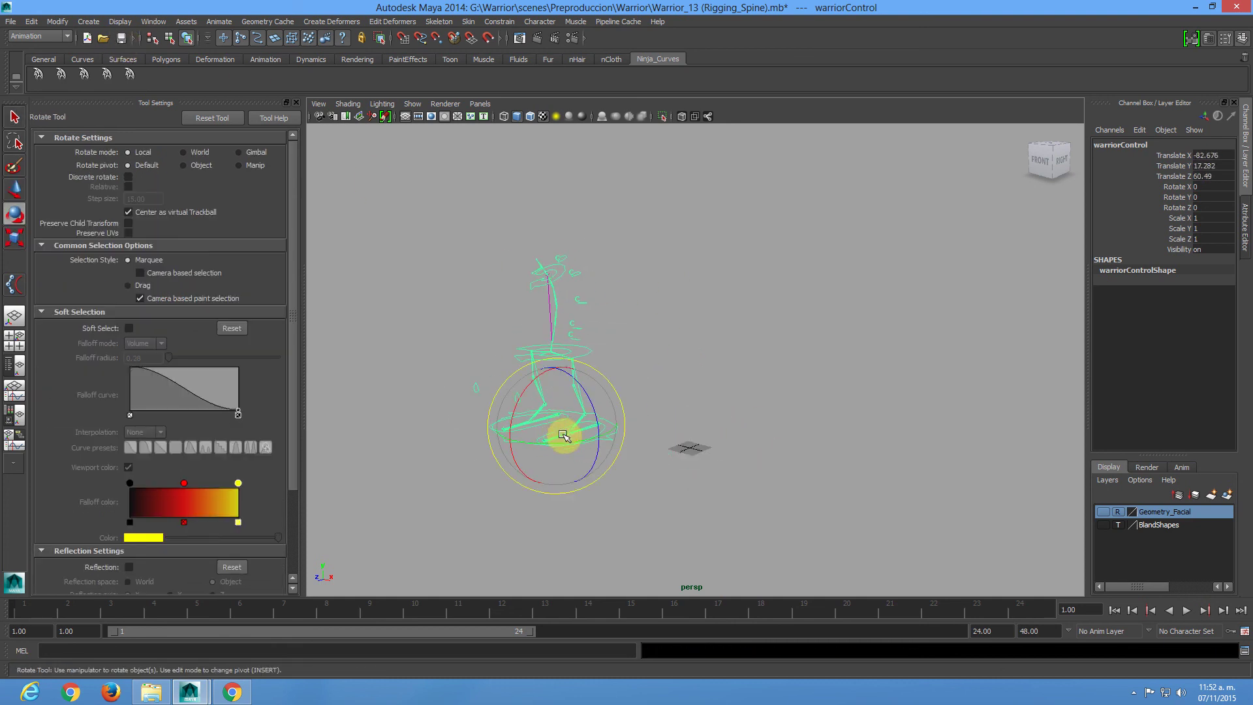
pyautogui.moveTo(596, 383); pyautogui.dragTo(917, 490)
pyautogui.press('r')
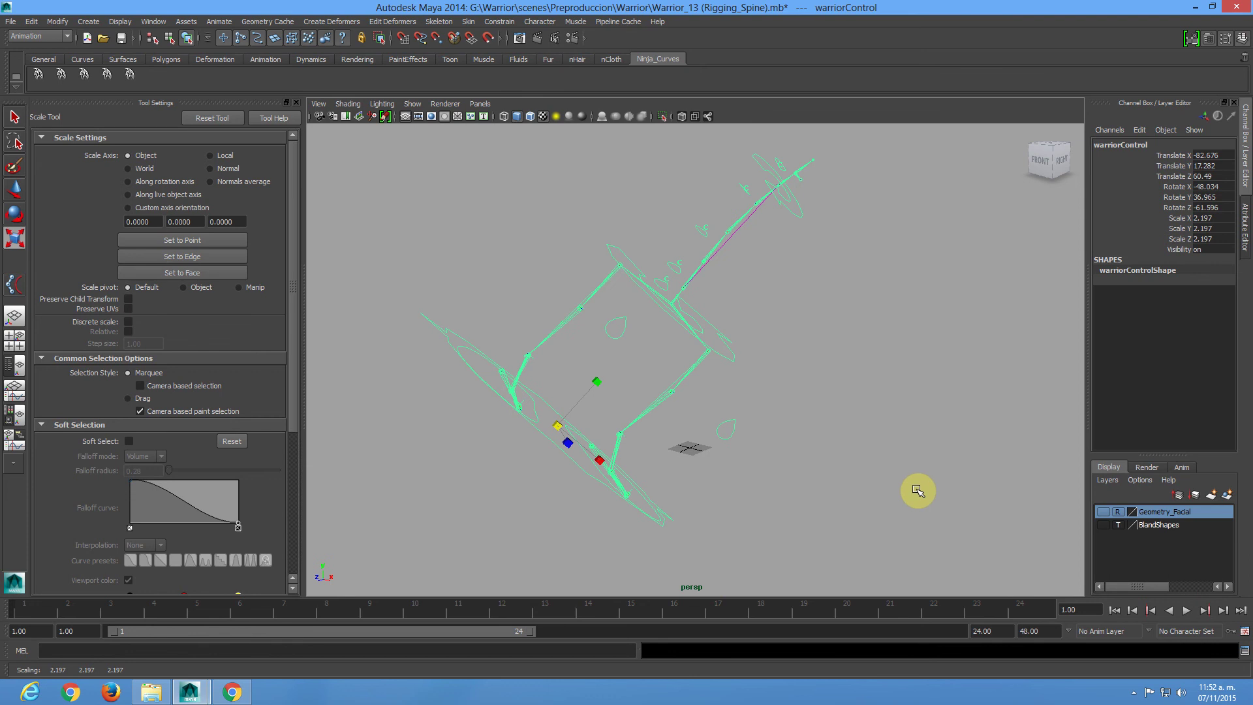
pyautogui.hotkey('ctrl', 'z')
pyautogui.hotkey('ctrl', 'z')
pyautogui.hotkey('ctrl', 'z')
pyautogui.hotkey('ctrl', 'z')
pyautogui.click(809, 411)
pyautogui.keyDown('alt'); pyautogui.moveTo(810, 411); pyautogui.dragTo(888, 476); pyautogui.keyUp('alt')
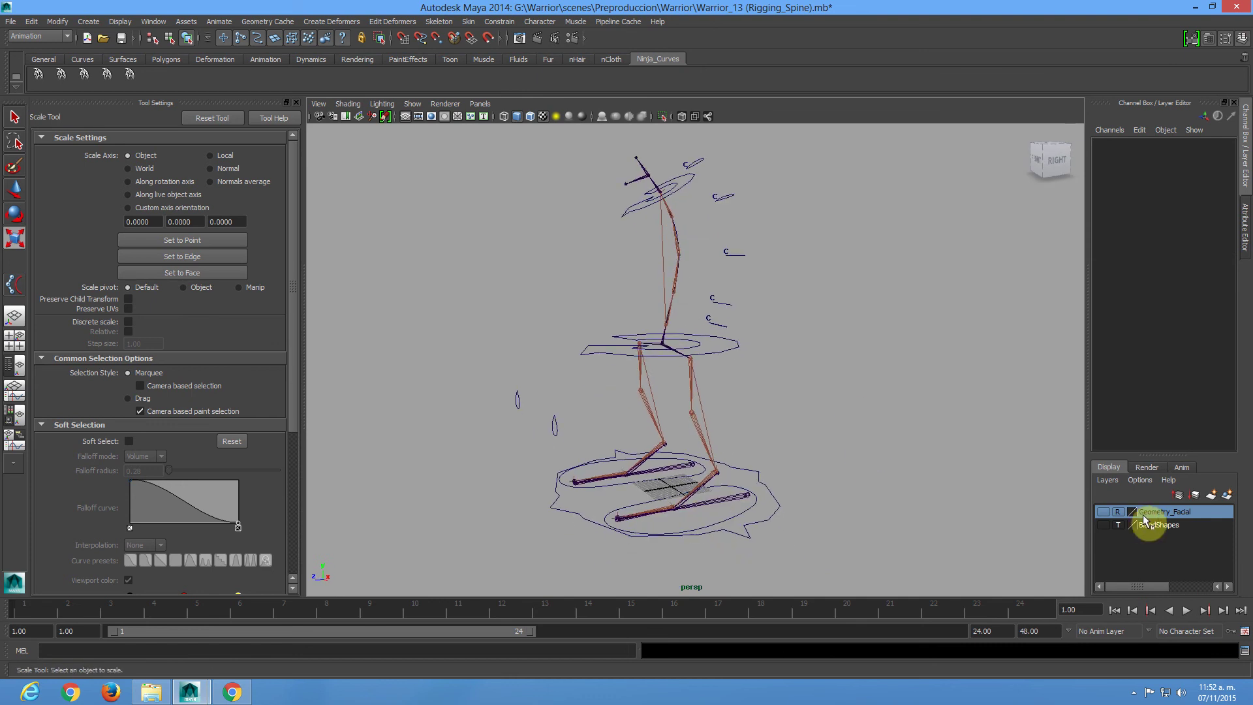
# Show the Geometry_Facial layer and create a new display layer named dontTouch.
pyautogui.click(1104, 512)
pyautogui.keyDown('alt'); pyautogui.moveTo(837, 433); pyautogui.dragTo(775, 414); pyautogui.keyUp('alt')
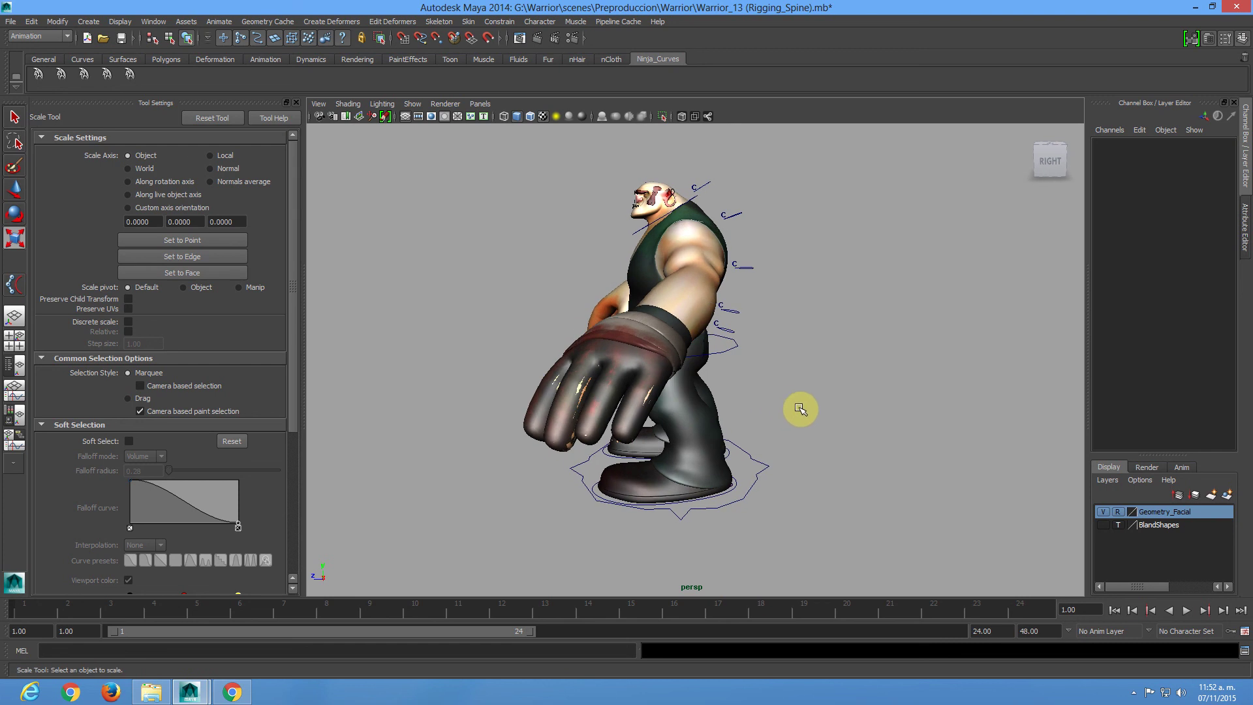
pyautogui.click(1227, 495)
pyautogui.doubleClick(1150, 512)
pyautogui.doubleClick(528, 257)
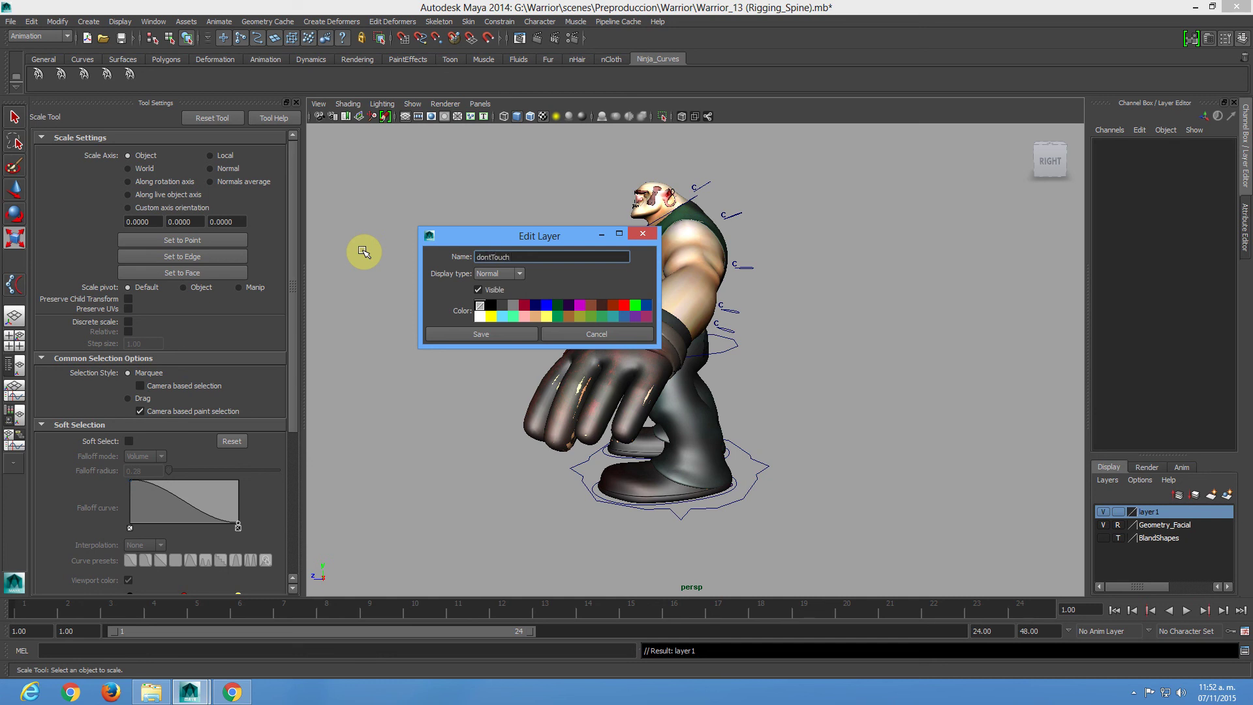
pyautogui.click(514, 334)
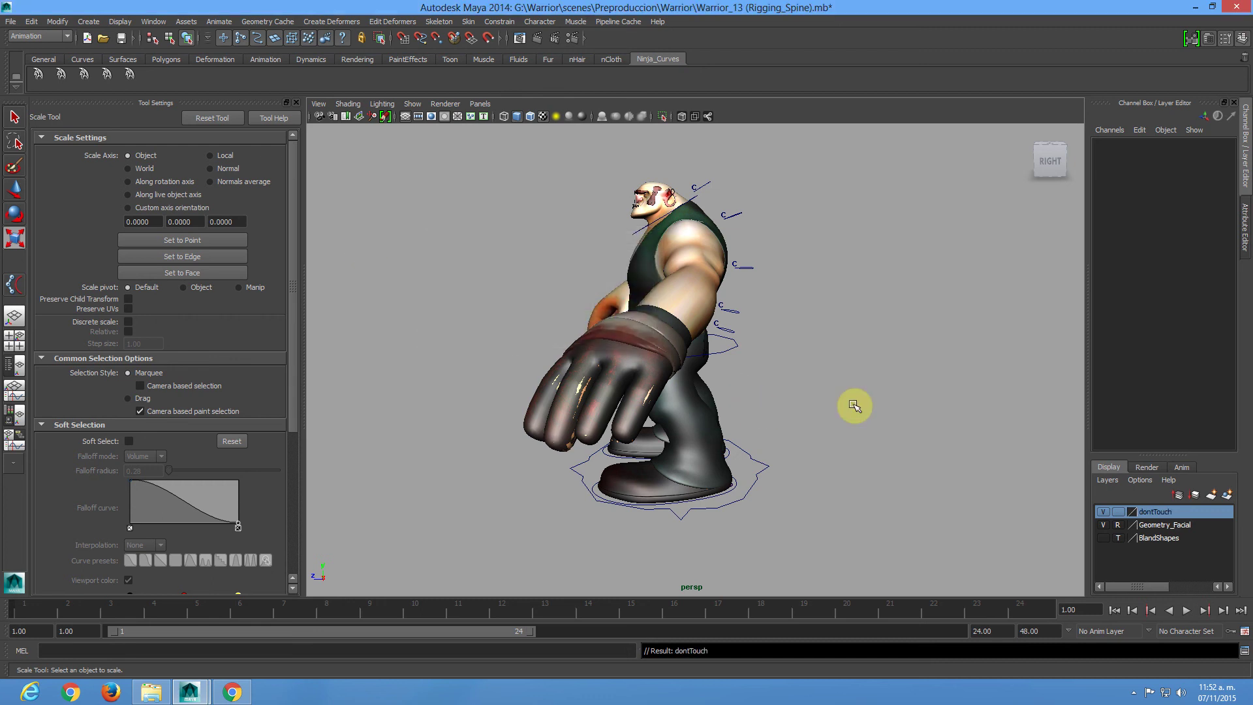
# Add the five spine cluster handles to the dontTouch layer, and set that layer to template and hidden.
pyautogui.scroll(2, 774, 302)
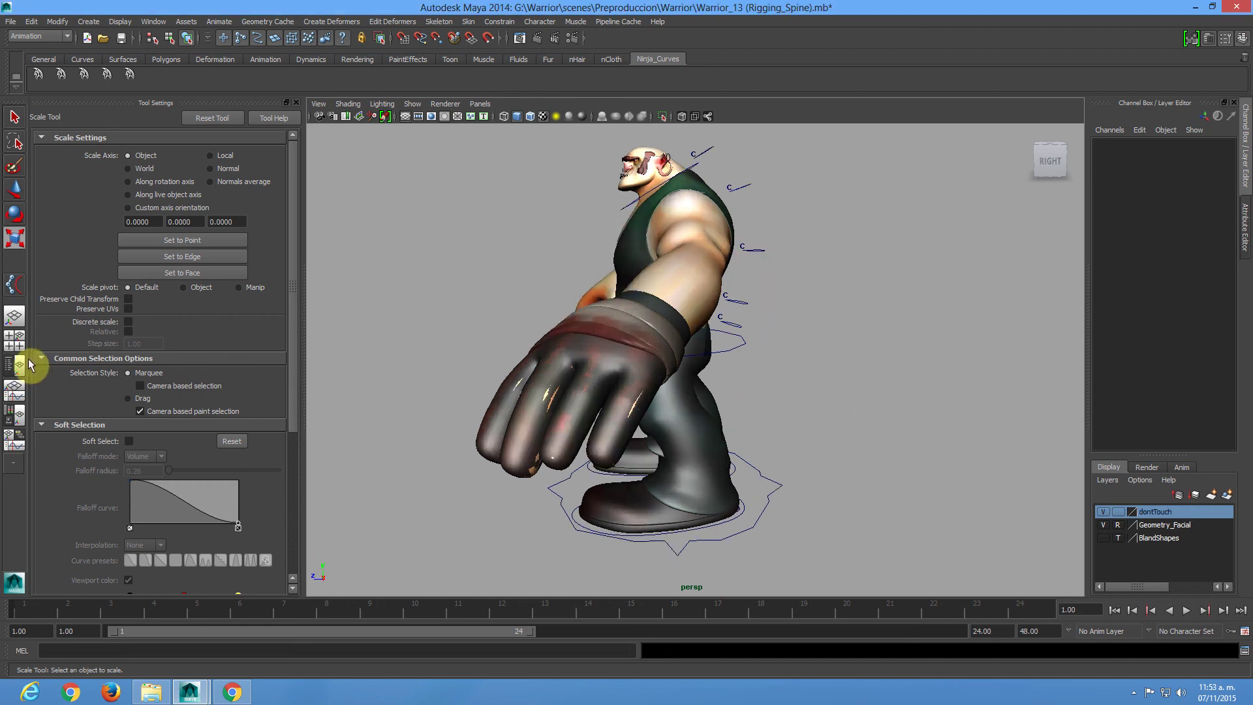
pyautogui.click(28, 365)
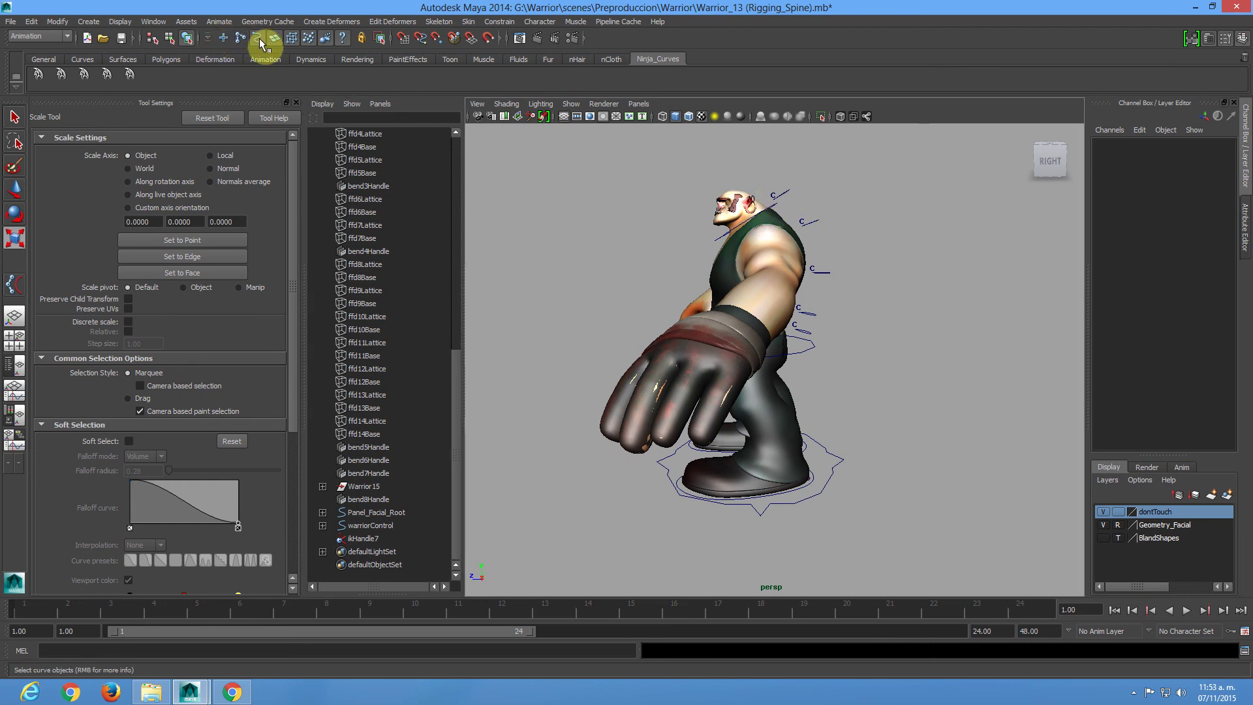
pyautogui.click(770, 201)
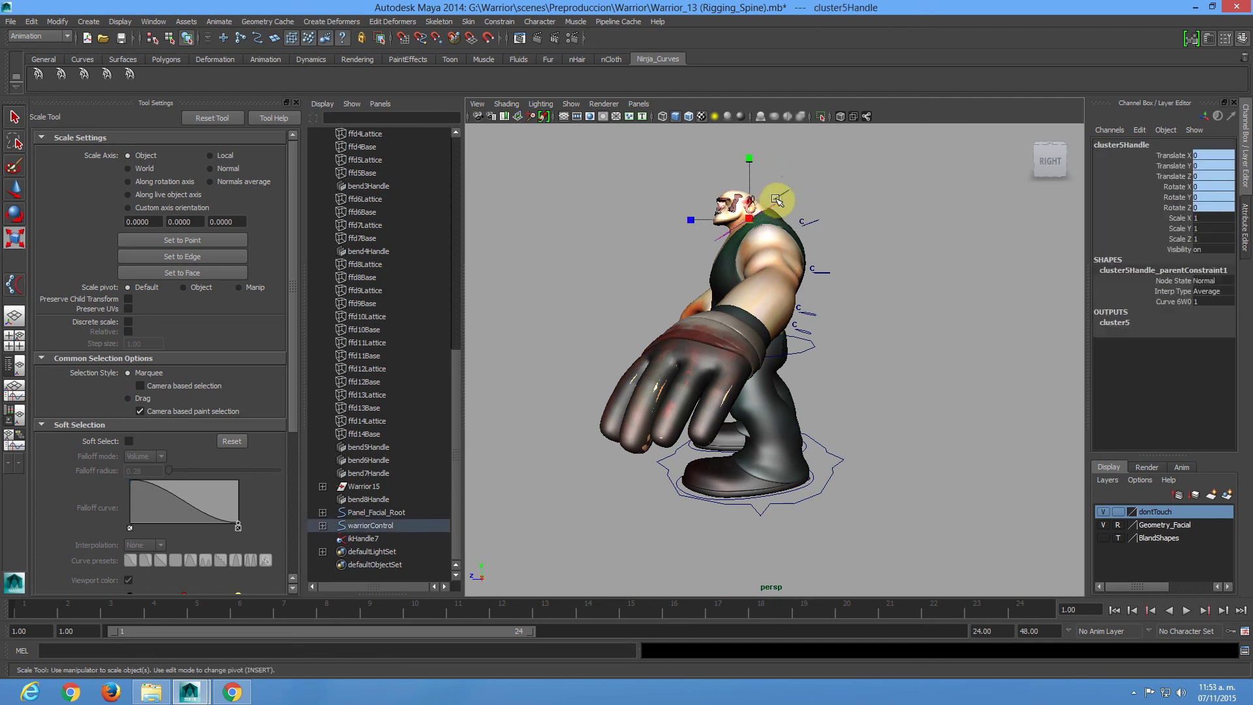
pyautogui.keyDown('shift'); pyautogui.click(804, 223); pyautogui.keyUp('shift')
pyautogui.keyDown('shift'); pyautogui.click(812, 299); pyautogui.keyUp('shift')
pyautogui.keyDown('shift'); pyautogui.click(801, 324); pyautogui.keyUp('shift')
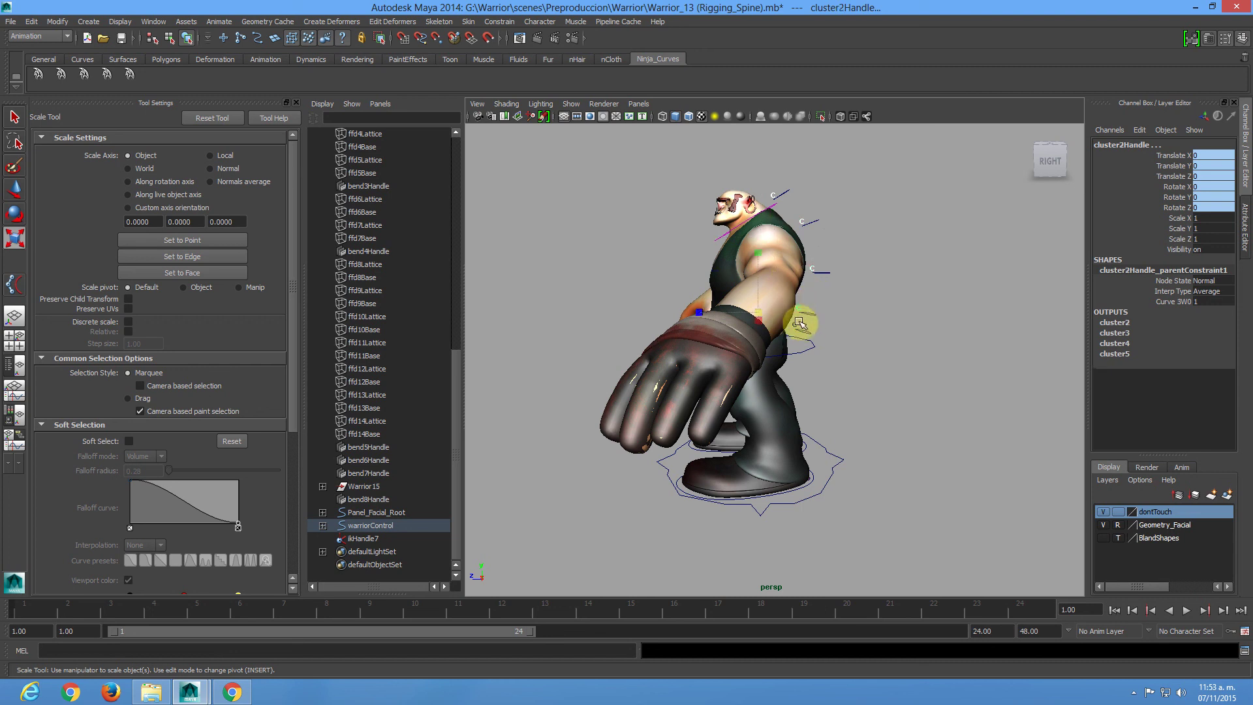
pyautogui.scroll(5, 847, 356)
pyautogui.keyDown('shift'); pyautogui.click(816, 301); pyautogui.keyUp('shift')
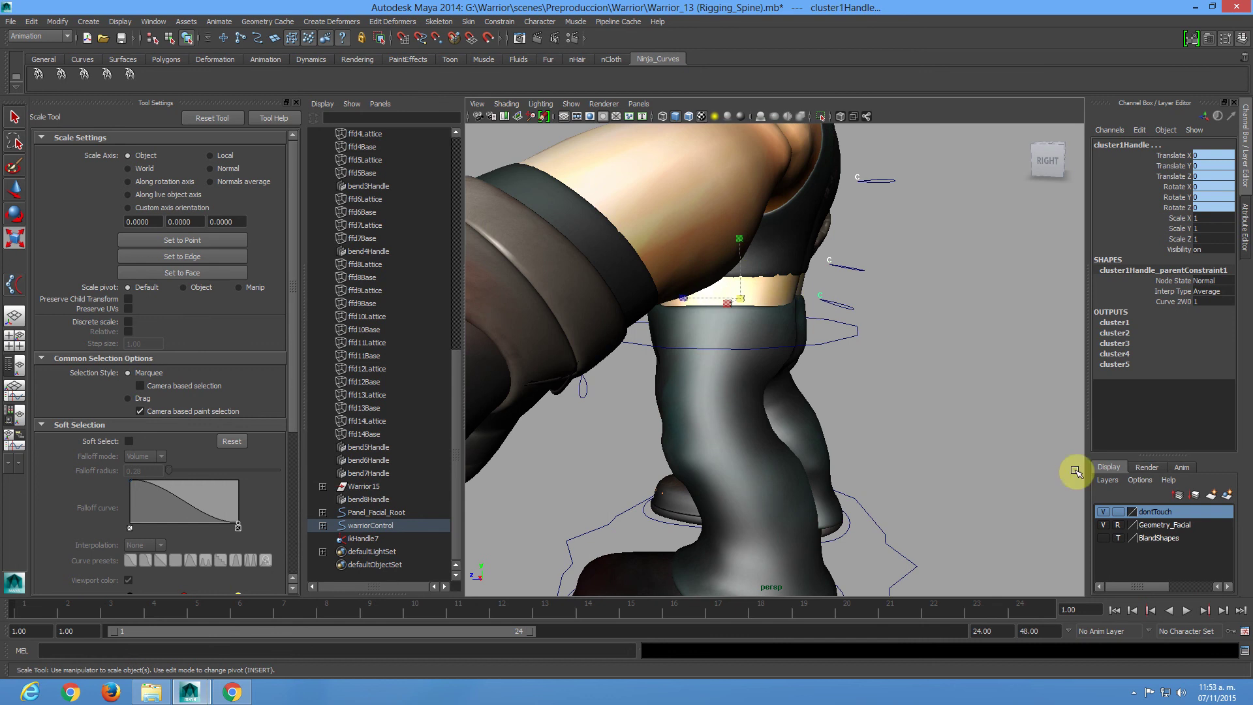
pyautogui.rightClick(1176, 515)
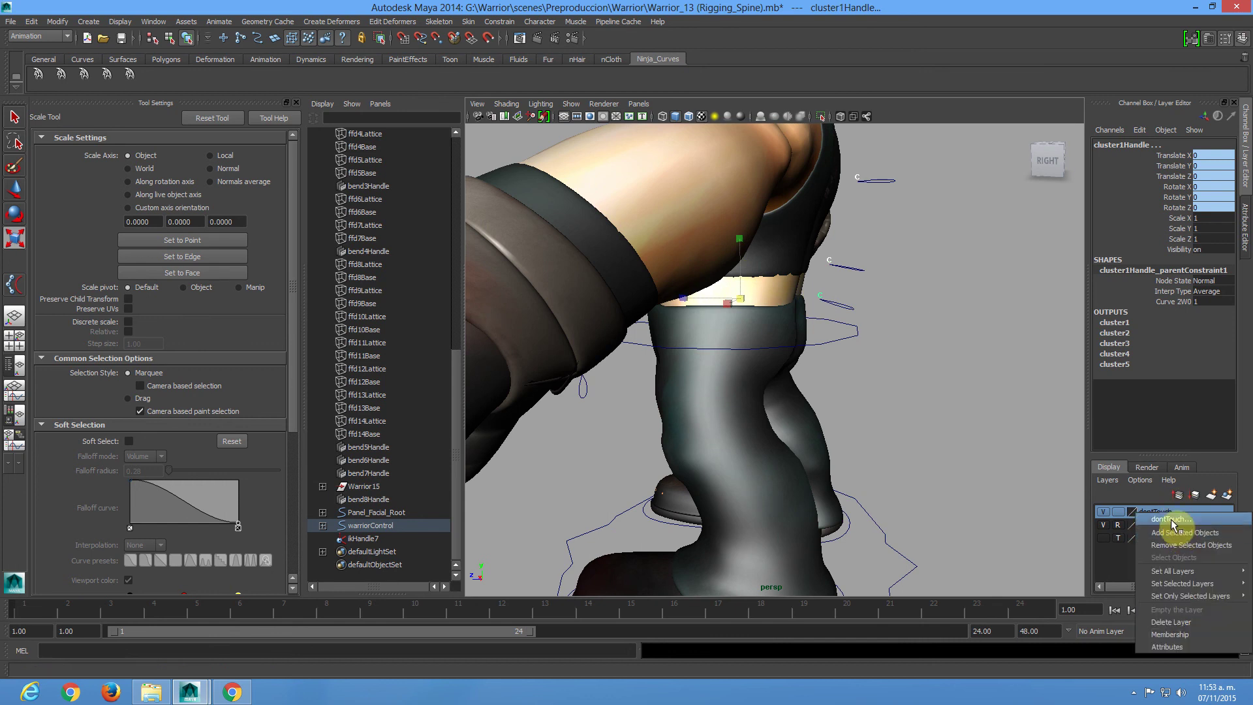
pyautogui.click(1185, 532)
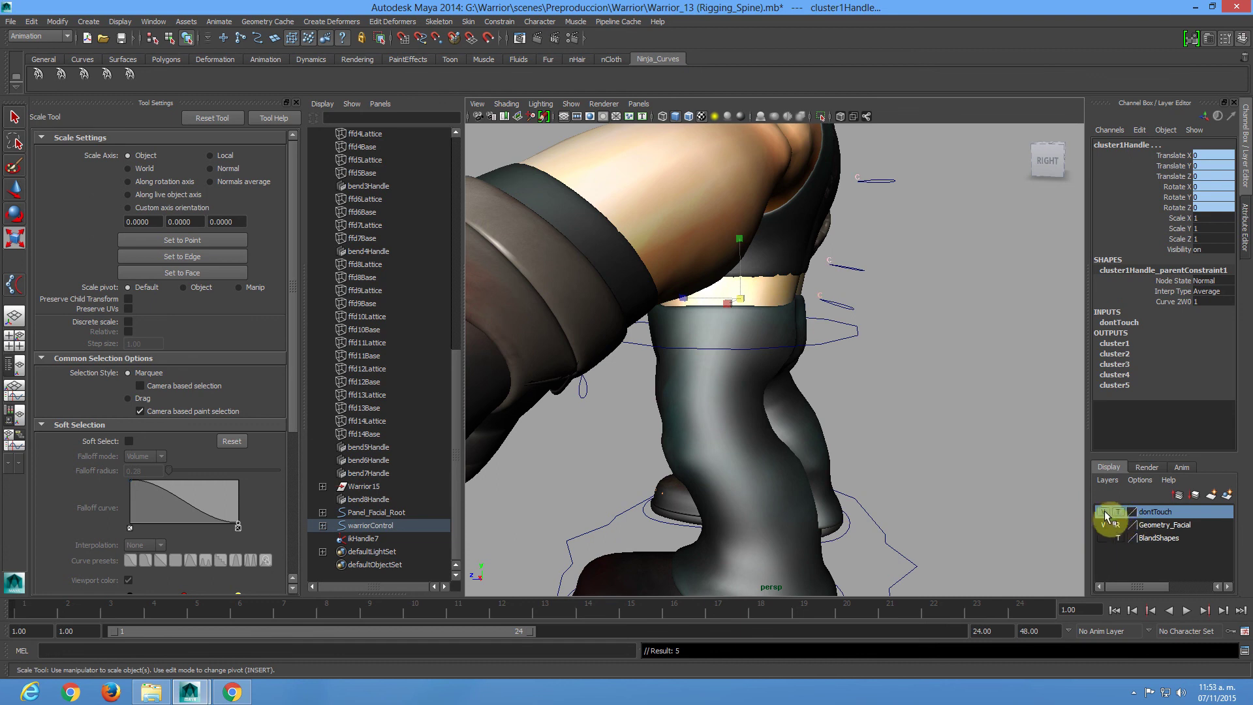
pyautogui.click(943, 188)
# Rename the neck control curve as neckOrientControl.
pyautogui.keyDown('alt'); pyautogui.moveTo(943, 187); pyautogui.dragTo(791, 316); pyautogui.keyUp('alt')
pyautogui.keyDown('alt'); pyautogui.moveTo(940, 352); pyautogui.dragTo(937, 320, button='middle'); pyautogui.keyUp('alt')
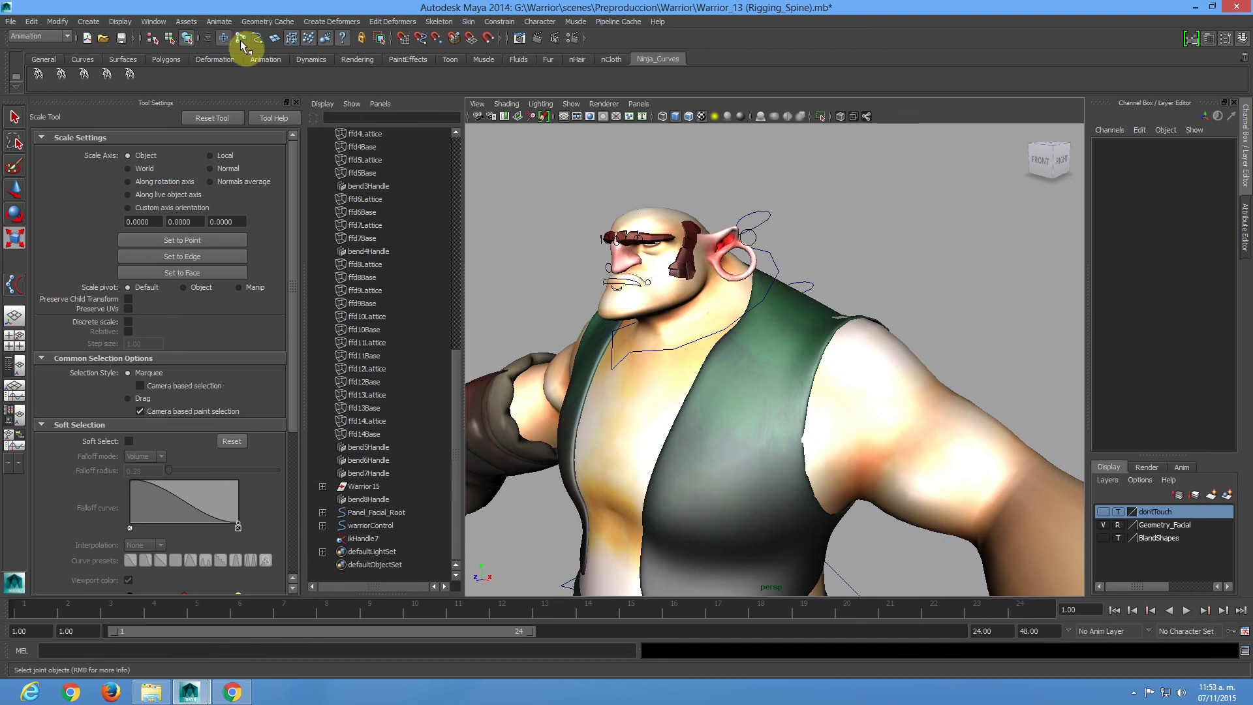
pyautogui.click(778, 261)
pyautogui.scroll(-6, 877, 286)
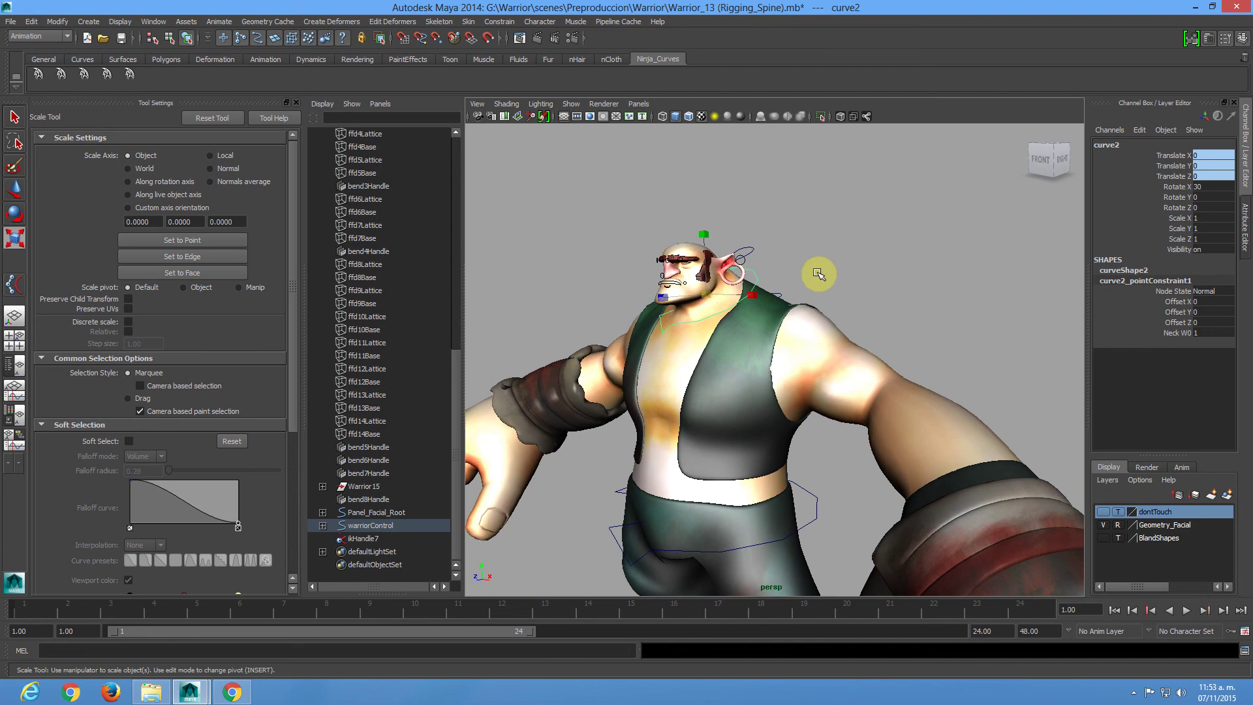
pyautogui.click(1110, 144)
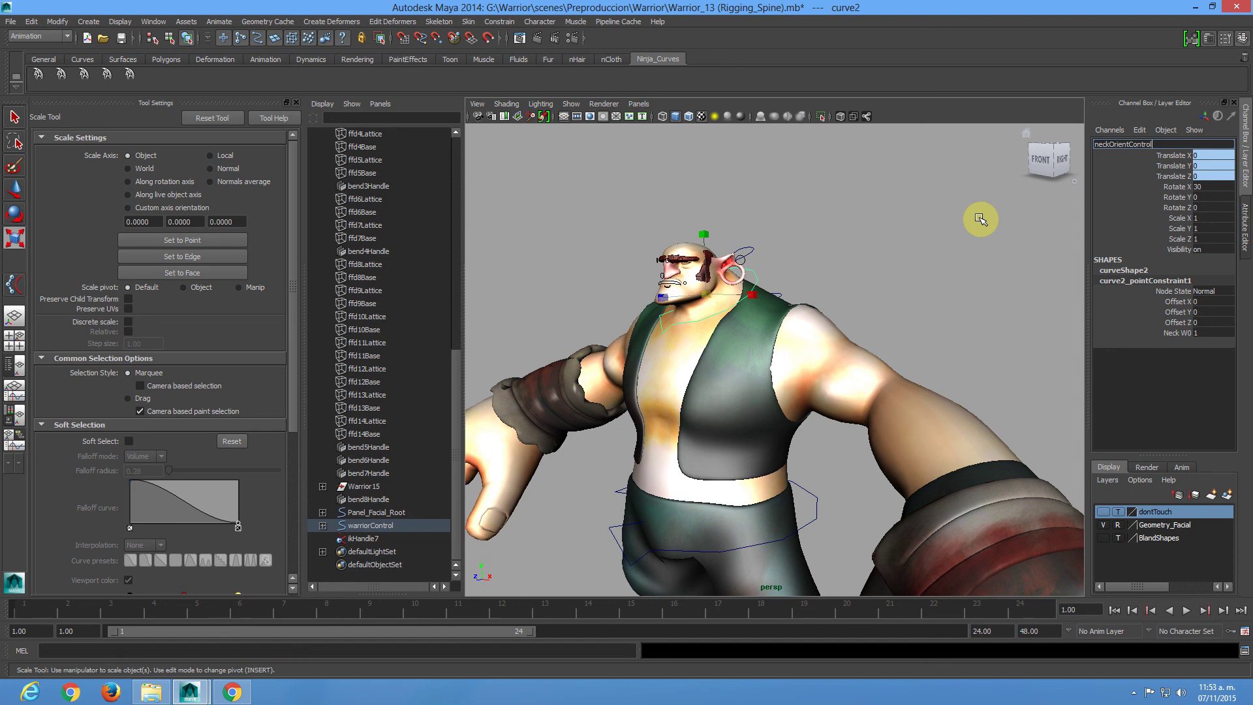
pyautogui.press('Return')
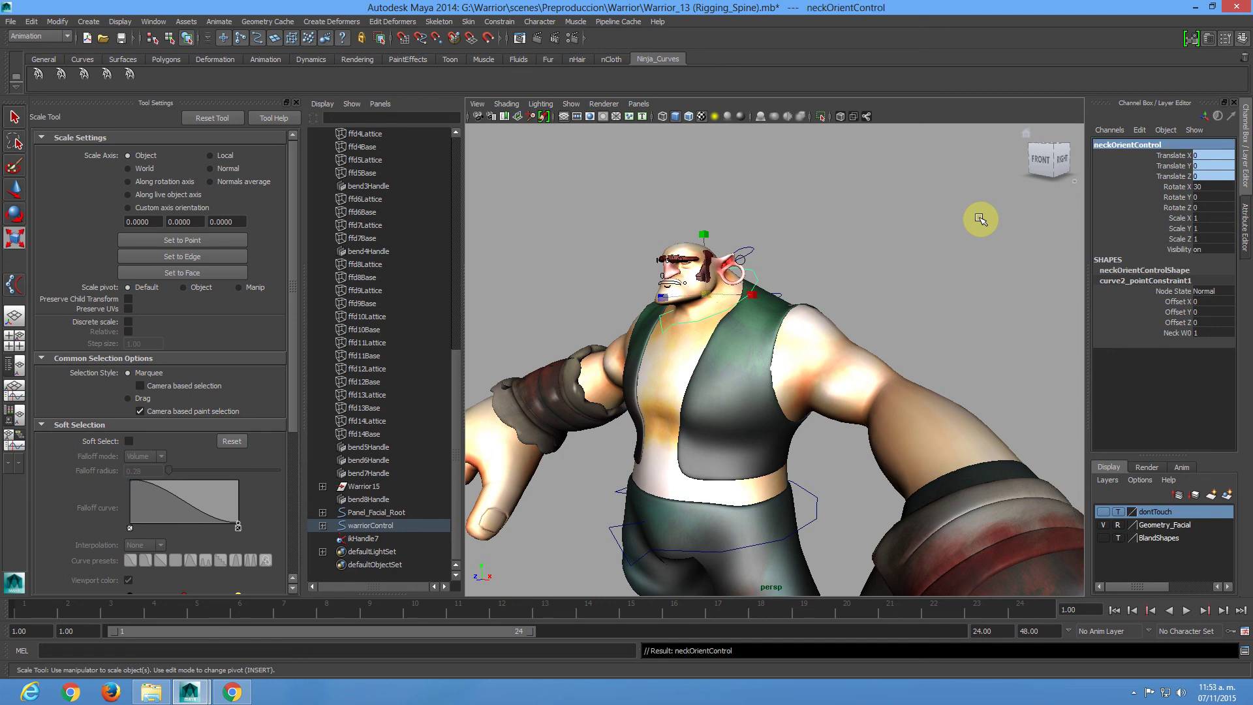
# Clear the selection, check the whole character with its controls, and save the scene.
pyautogui.click(865, 285)
pyautogui.keyDown('alt'); pyautogui.moveTo(865, 285); pyautogui.dragTo(797, 335); pyautogui.keyUp('alt')
pyautogui.scroll(-5, 884, 339)
pyautogui.scroll(5, 831, 417)
pyautogui.moveTo(831, 417)
pyautogui.keyDown('alt'); pyautogui.mouseDown()
pyautogui.moveTo(811, 413)
pyautogui.moveTo(830, 420)
pyautogui.mouseUp(); pyautogui.keyUp('alt')
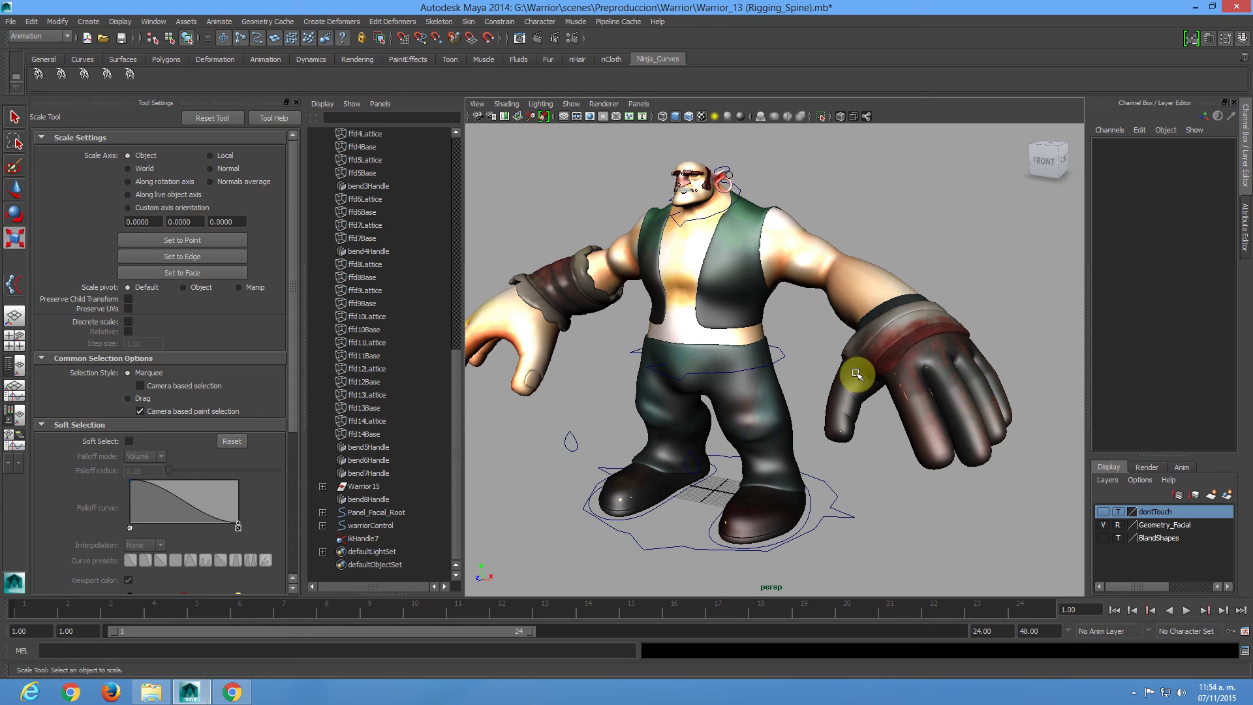
pyautogui.keyDown('alt'); pyautogui.moveTo(820, 327); pyautogui.dragTo(820, 313); pyautogui.keyUp('alt')
pyautogui.click(121, 37)
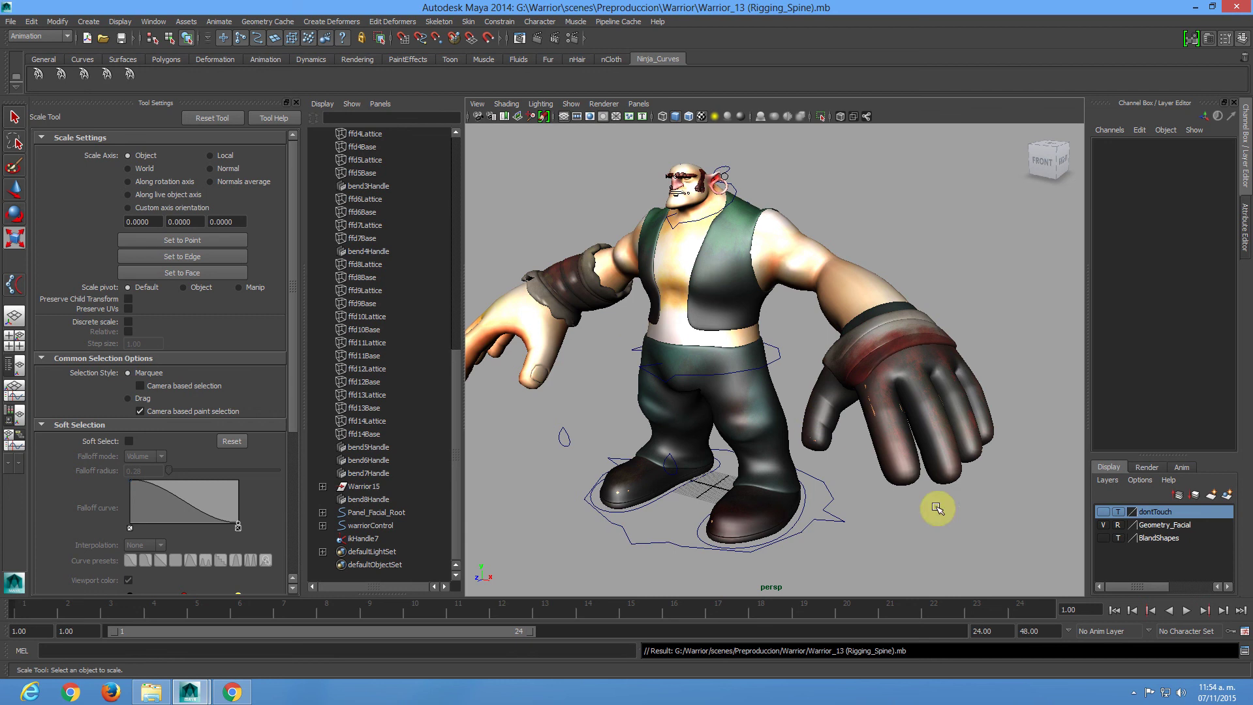
pyautogui.click(1134, 691)
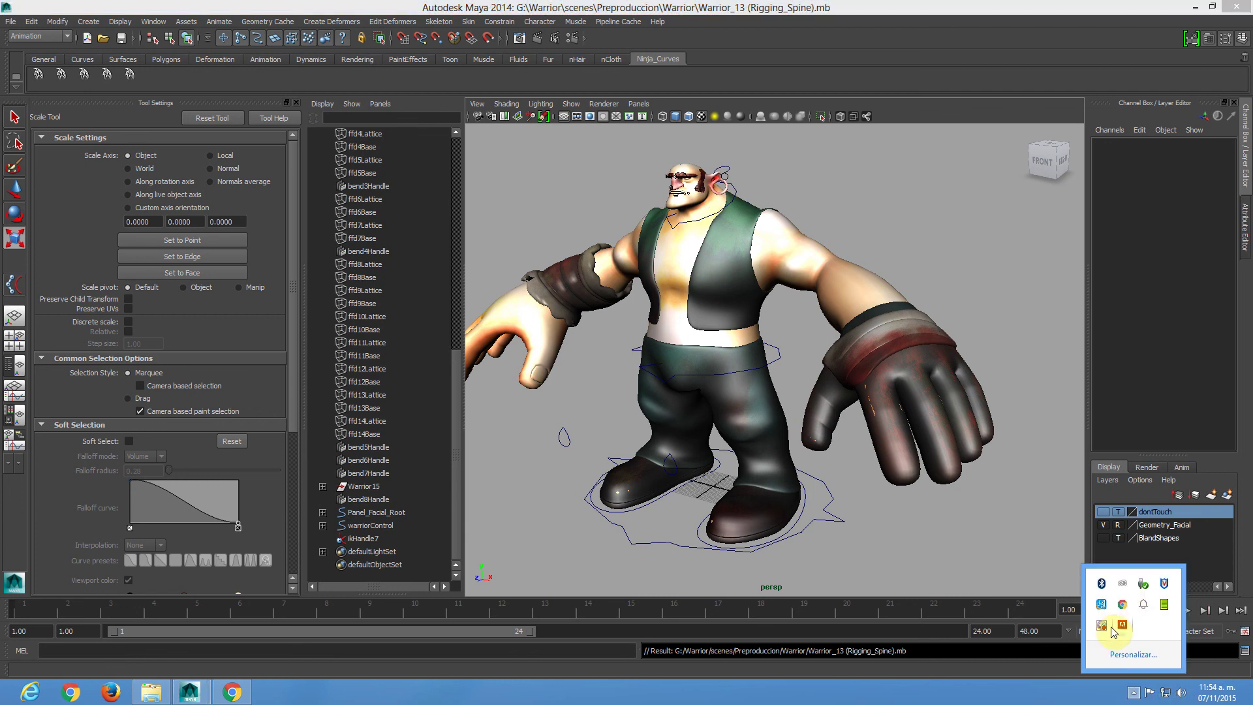